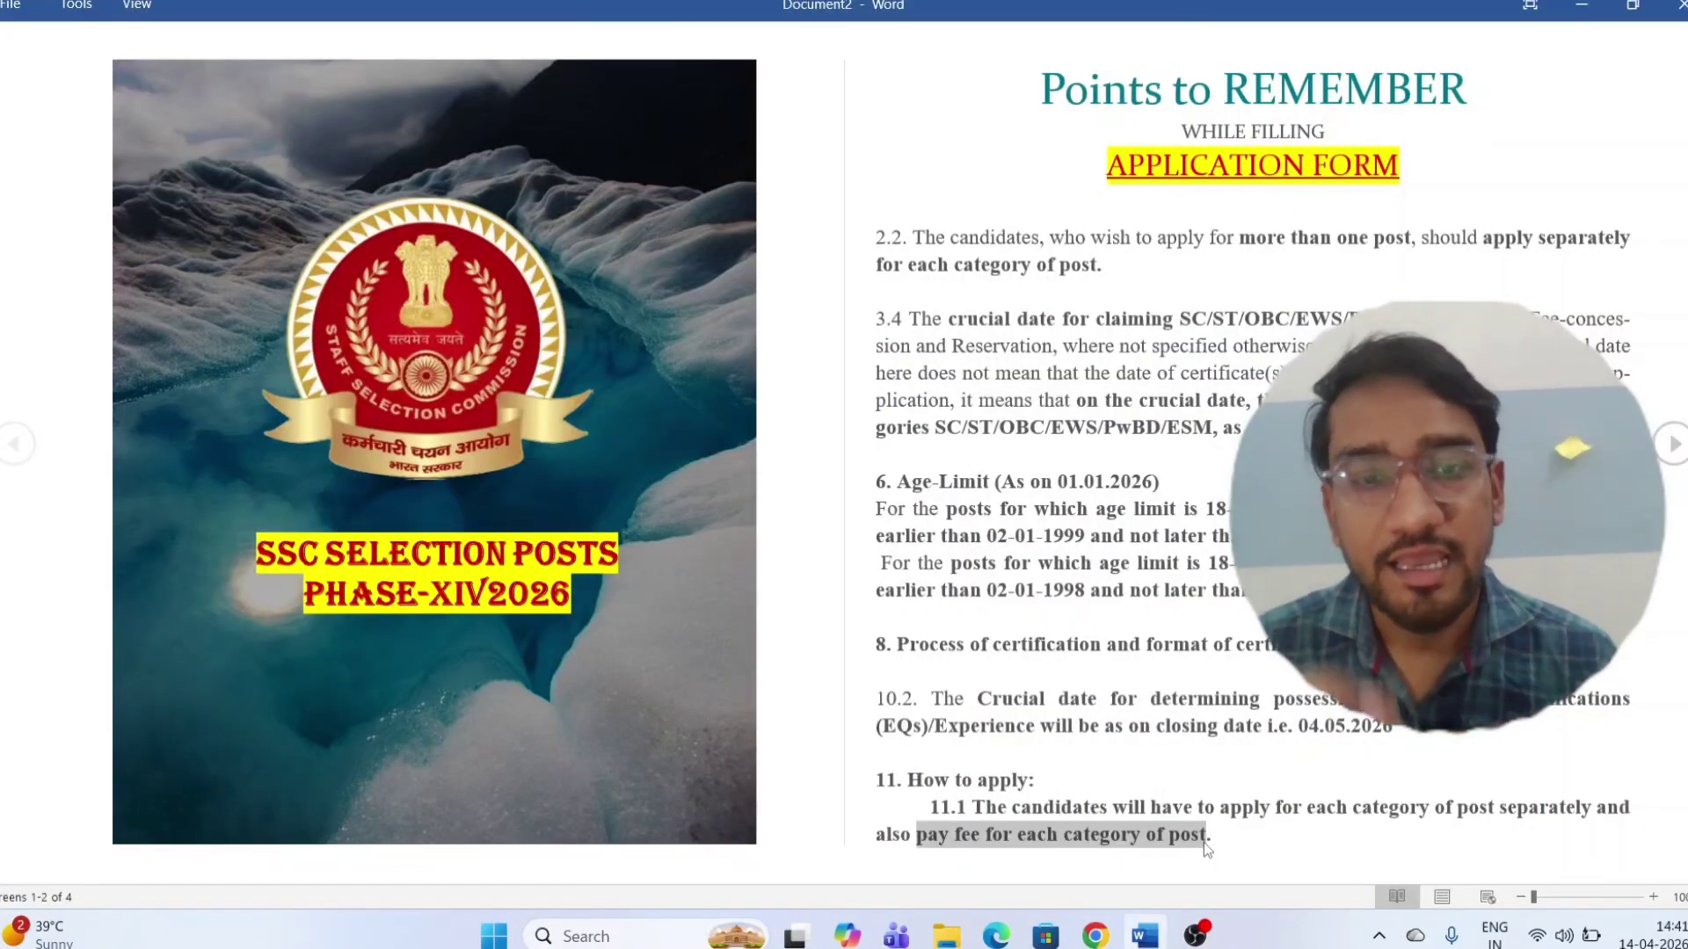
- Switch to Chrome and open the application link for the Selection Posts Examination, 2026 on the SSC site
left_click(1094, 936)
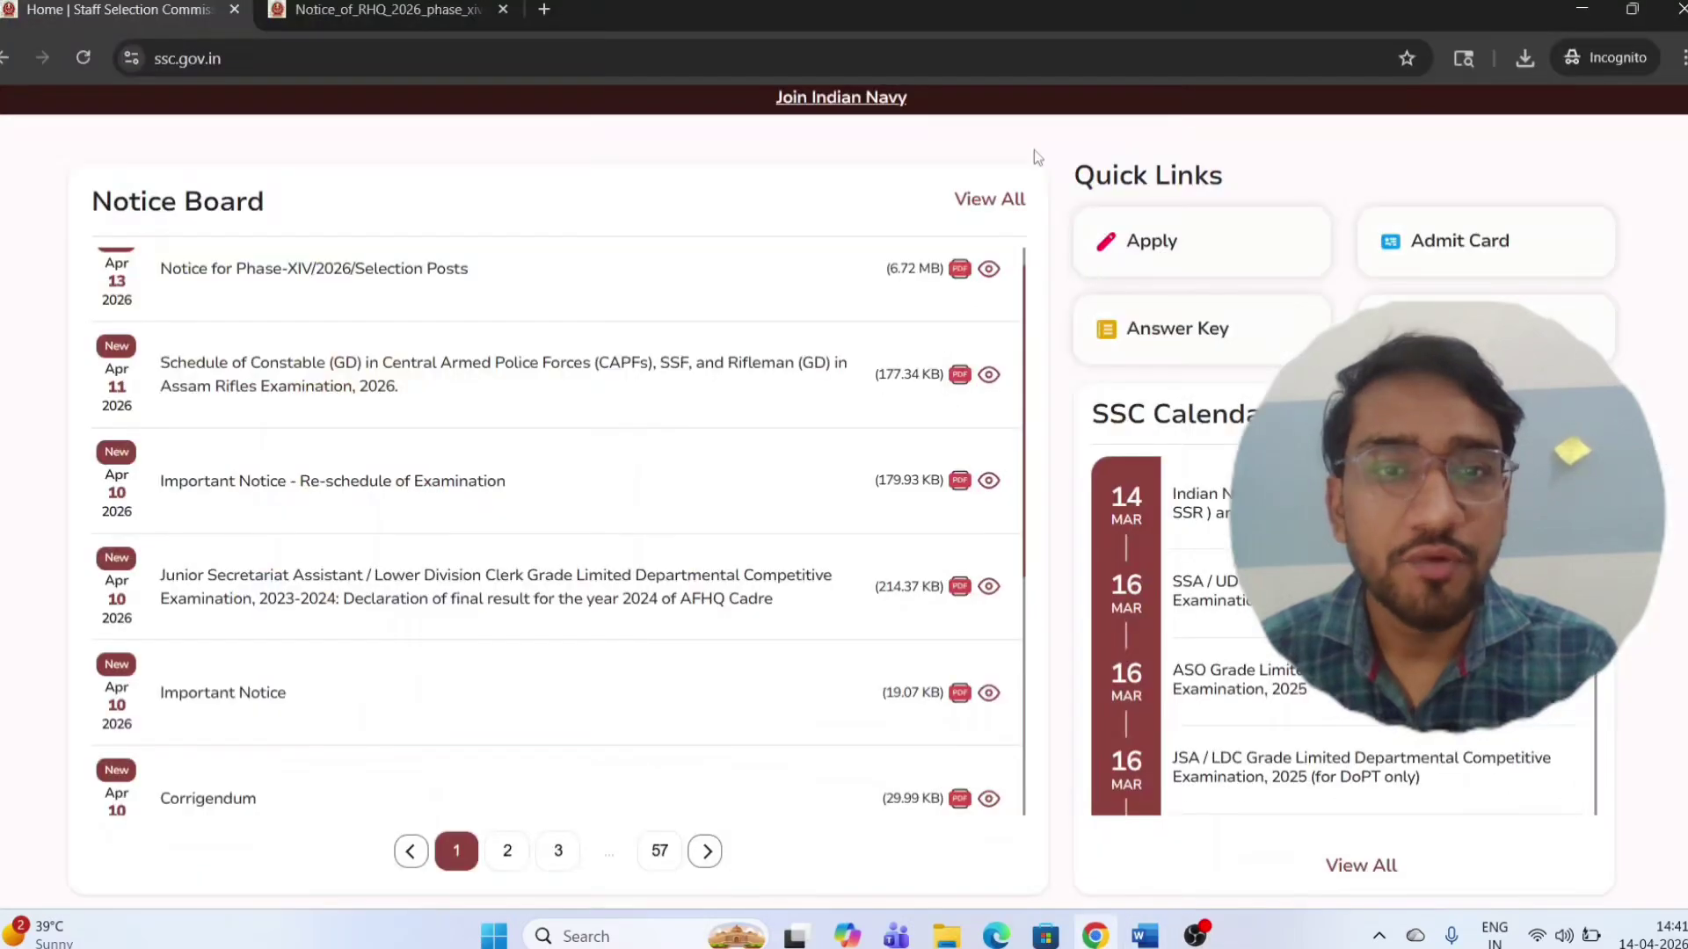
left_click(1141, 243)
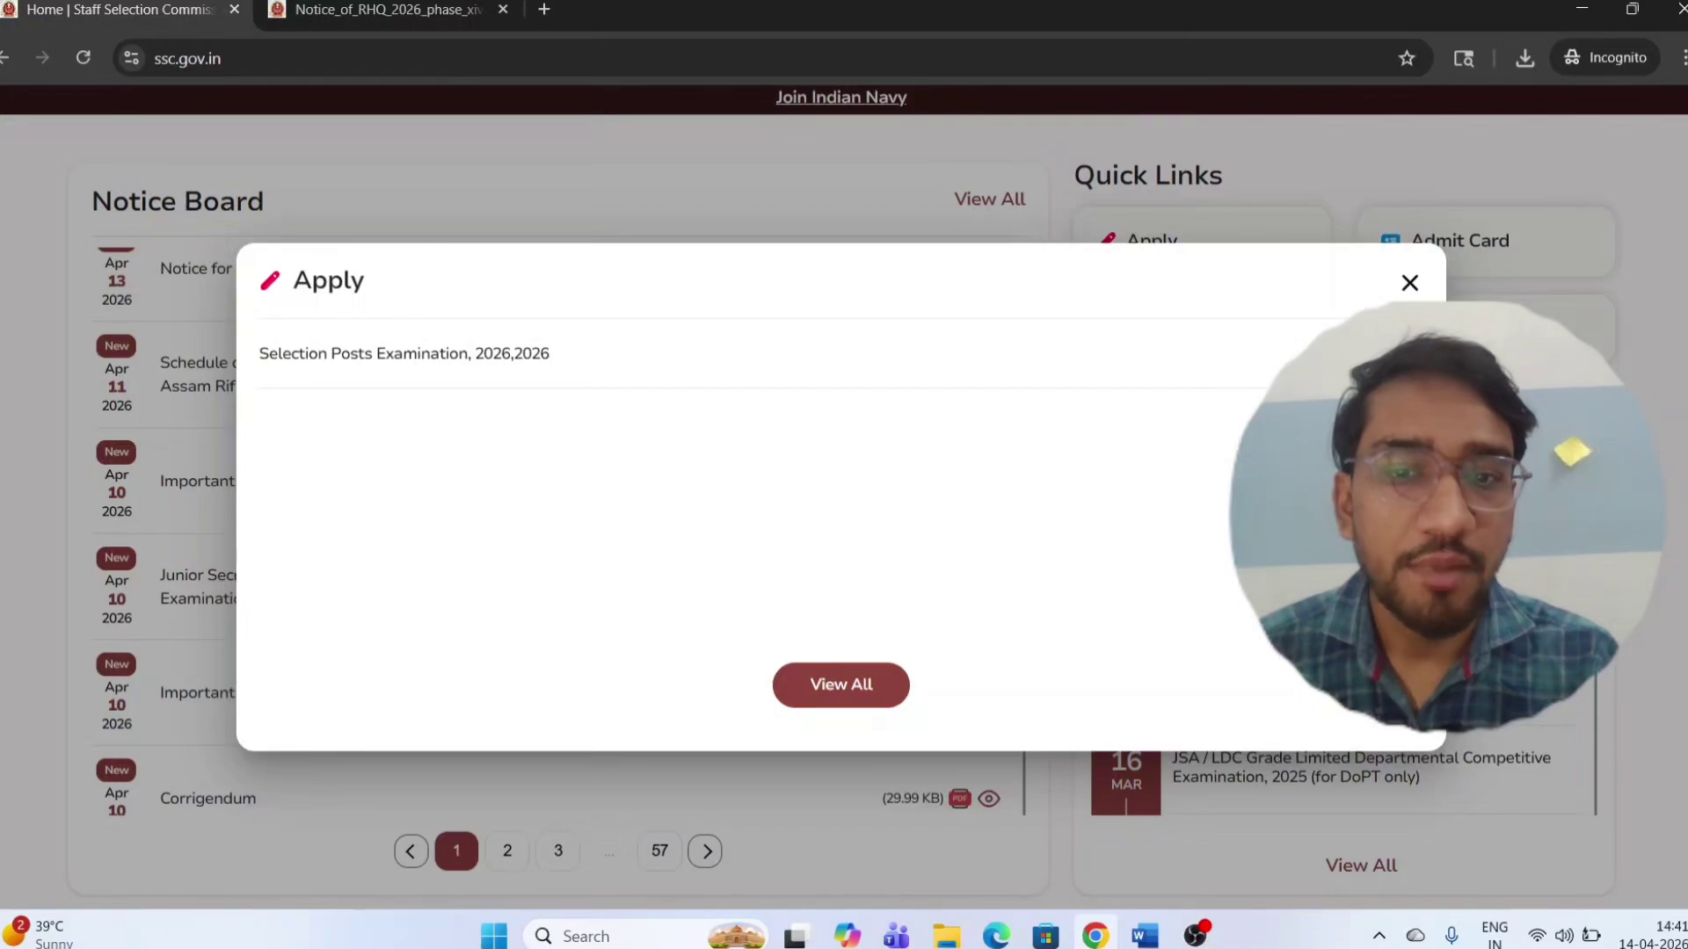
scroll(966, 466, "down", 1)
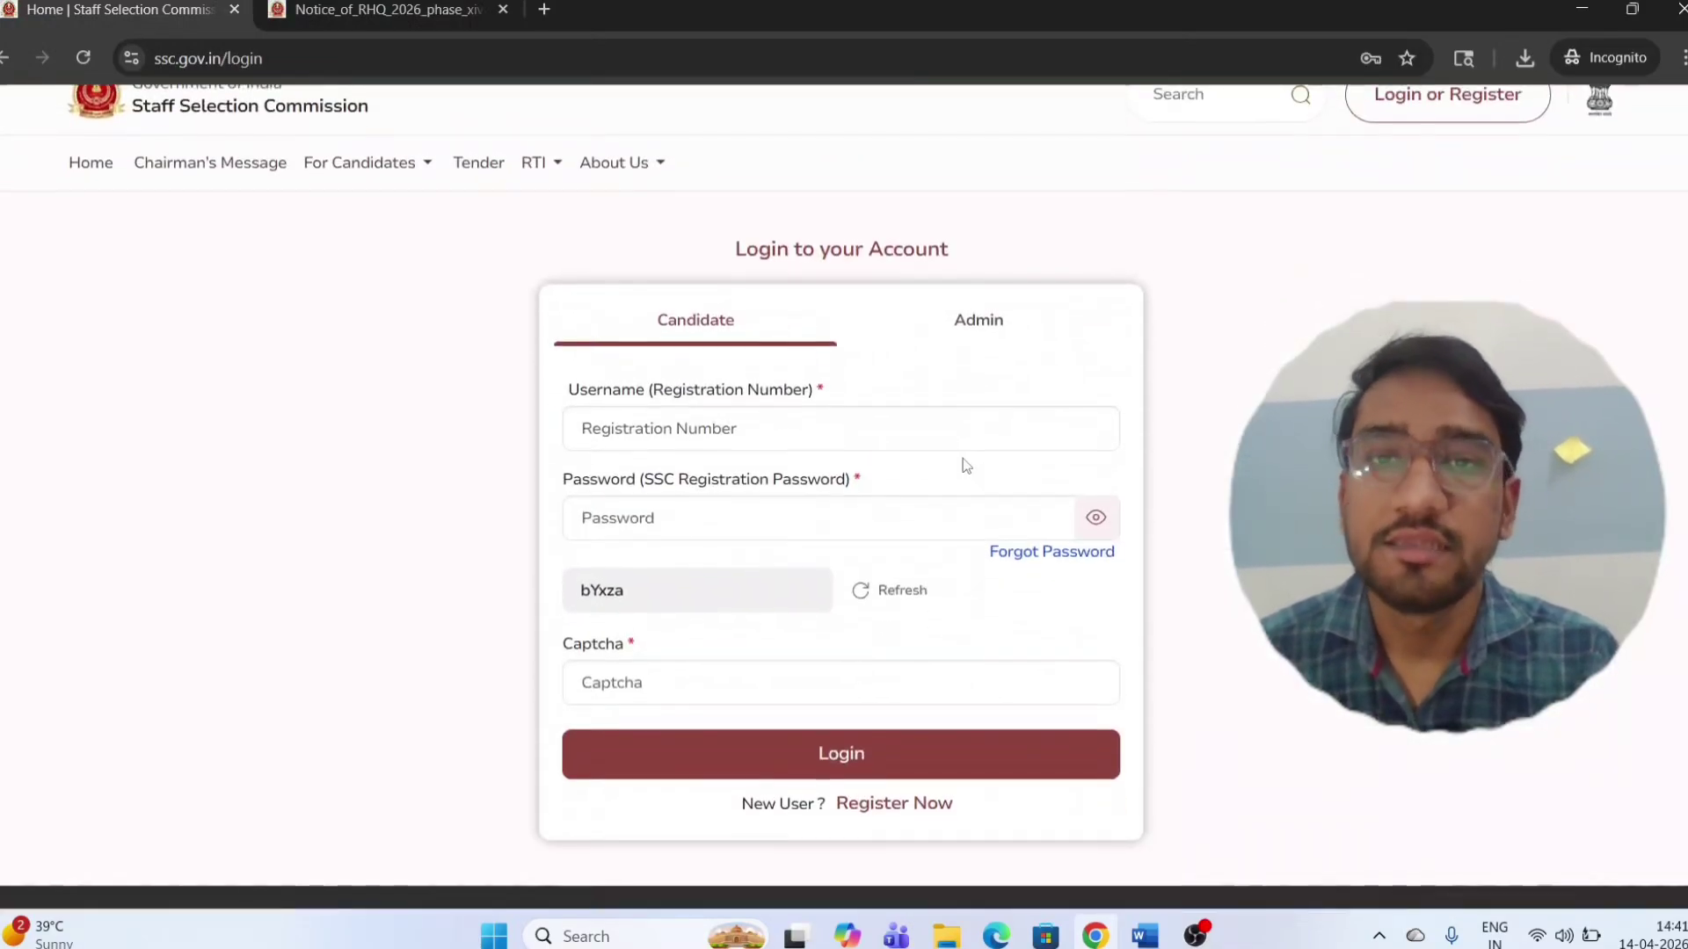
- Start a new-user registration from the candidate login page
scroll(966, 466, "down", 3)
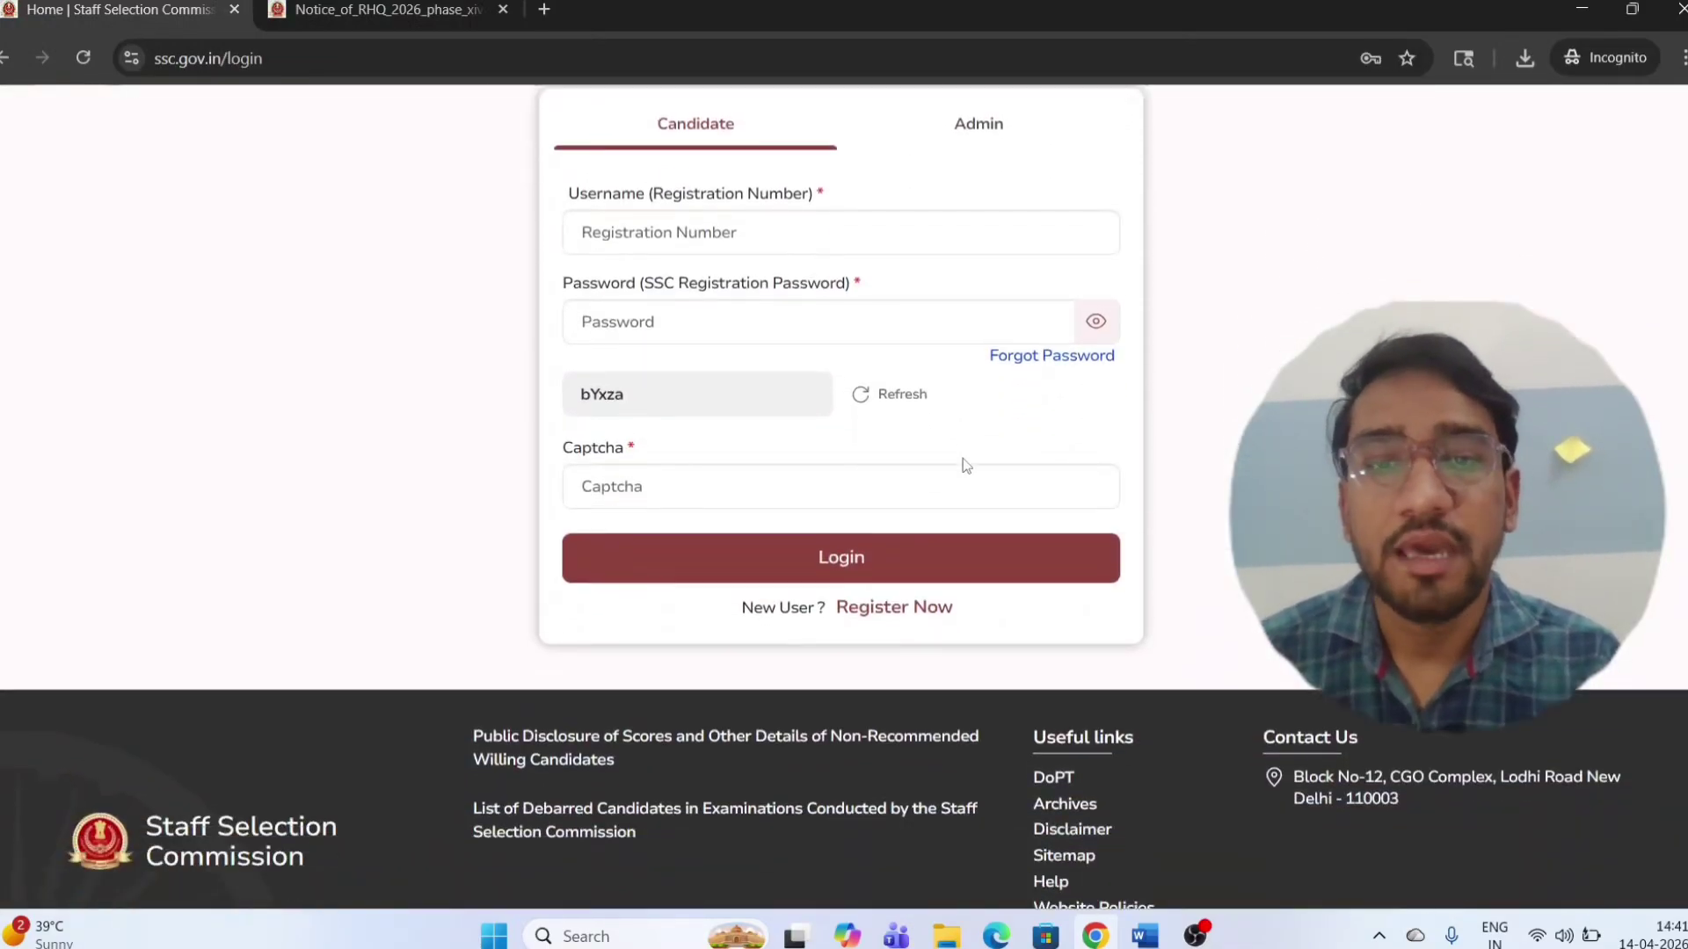
scroll(892, 506, "up", 3)
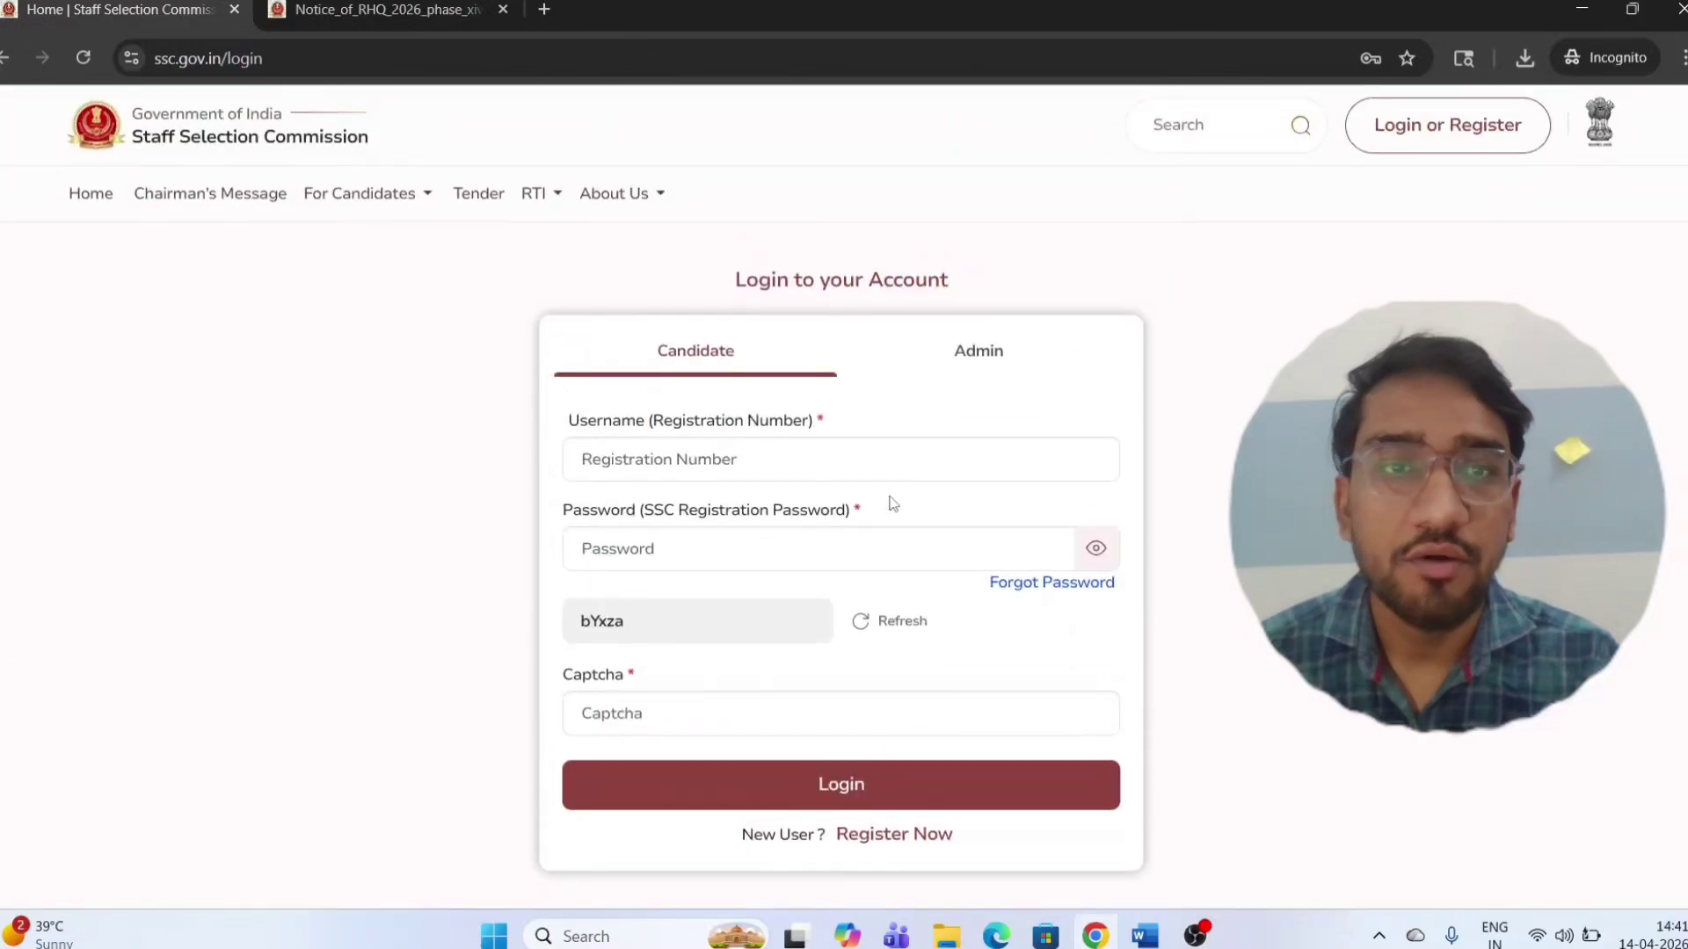
scroll(892, 503, "down", 2)
left_click(915, 654)
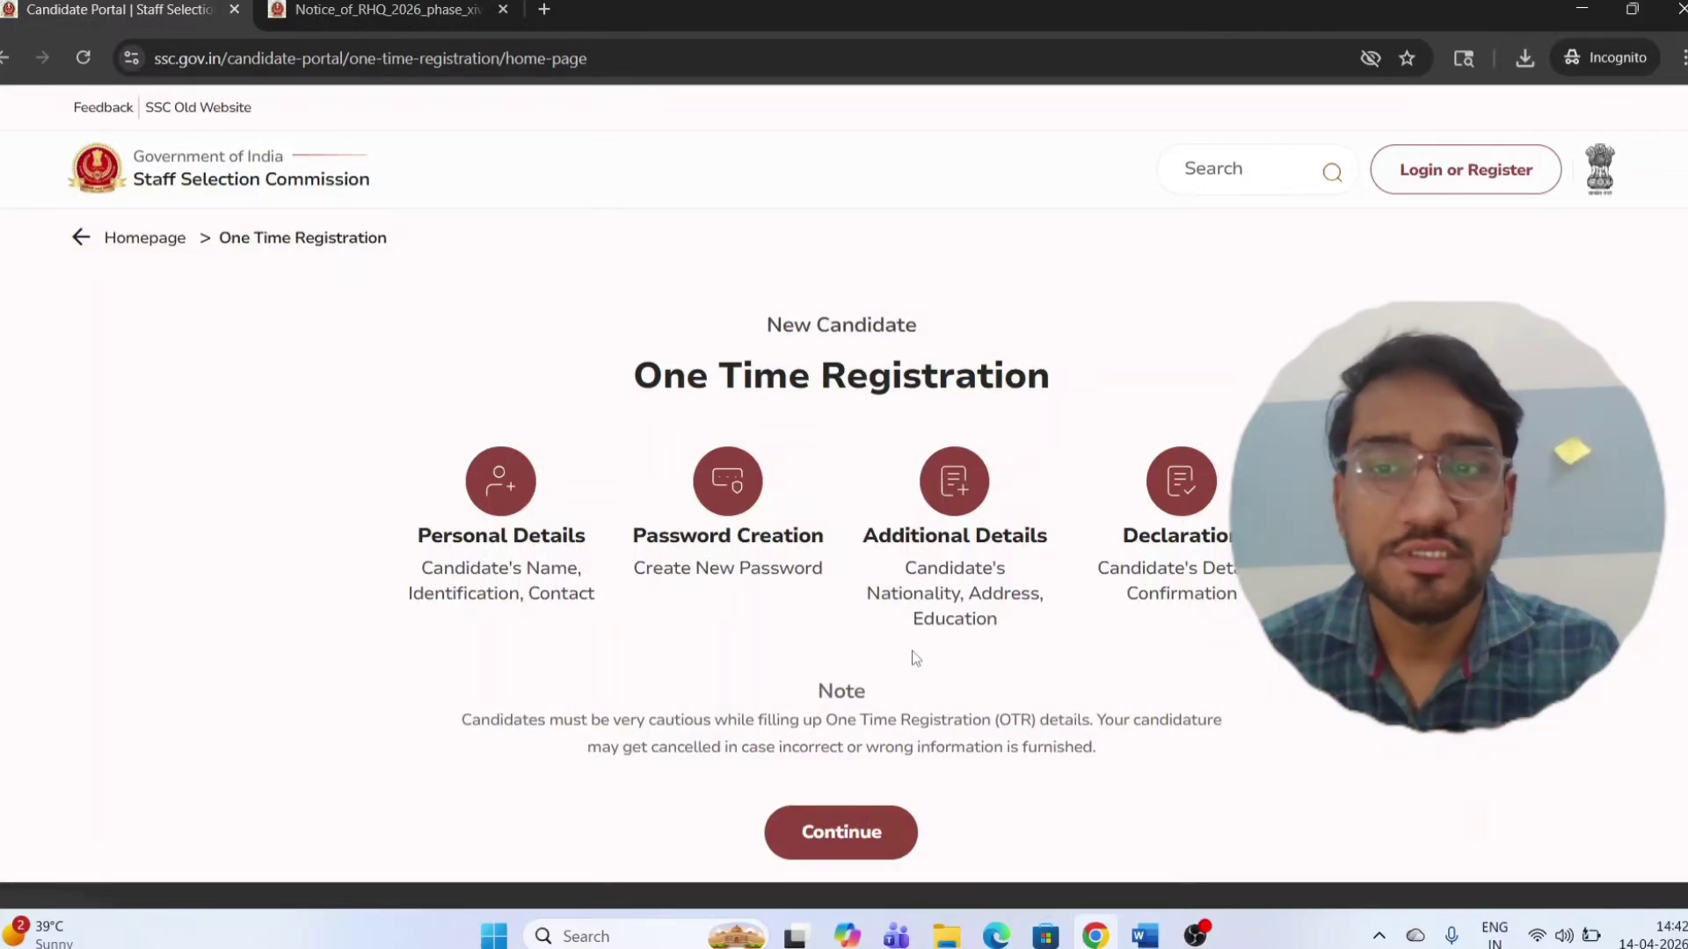
- Review the One Time Registration stages, including password creation and declaration, and continue to the personal details form
scroll(761, 650, "down", 1)
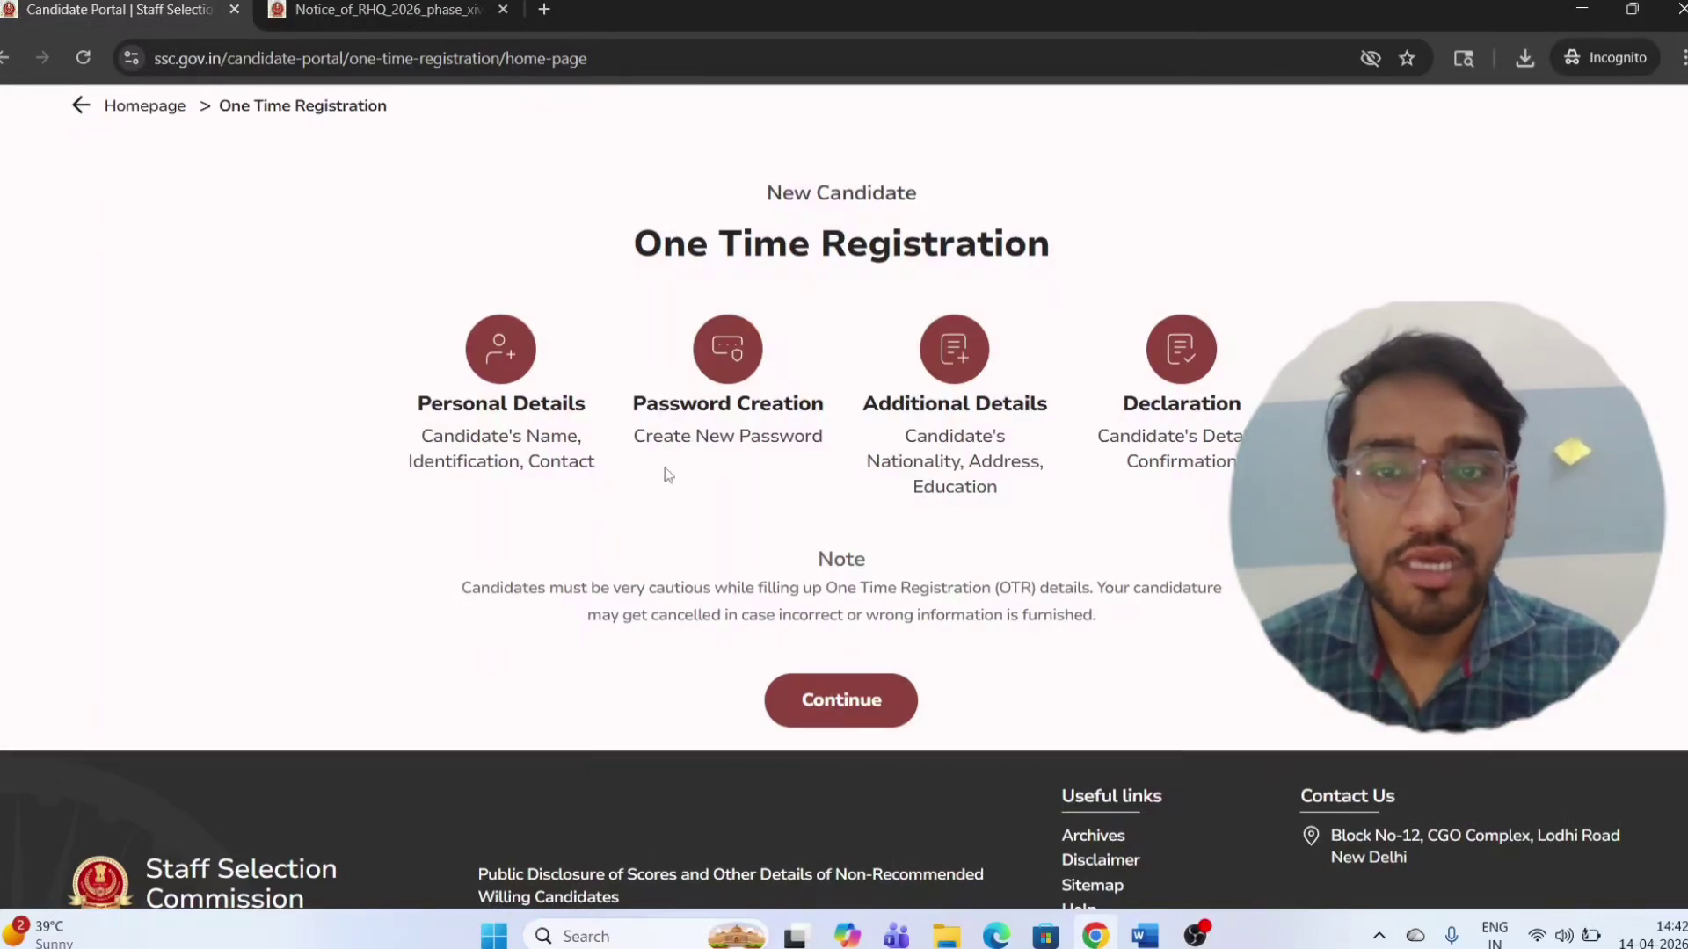
left_click_drag(650, 433, 782, 457)
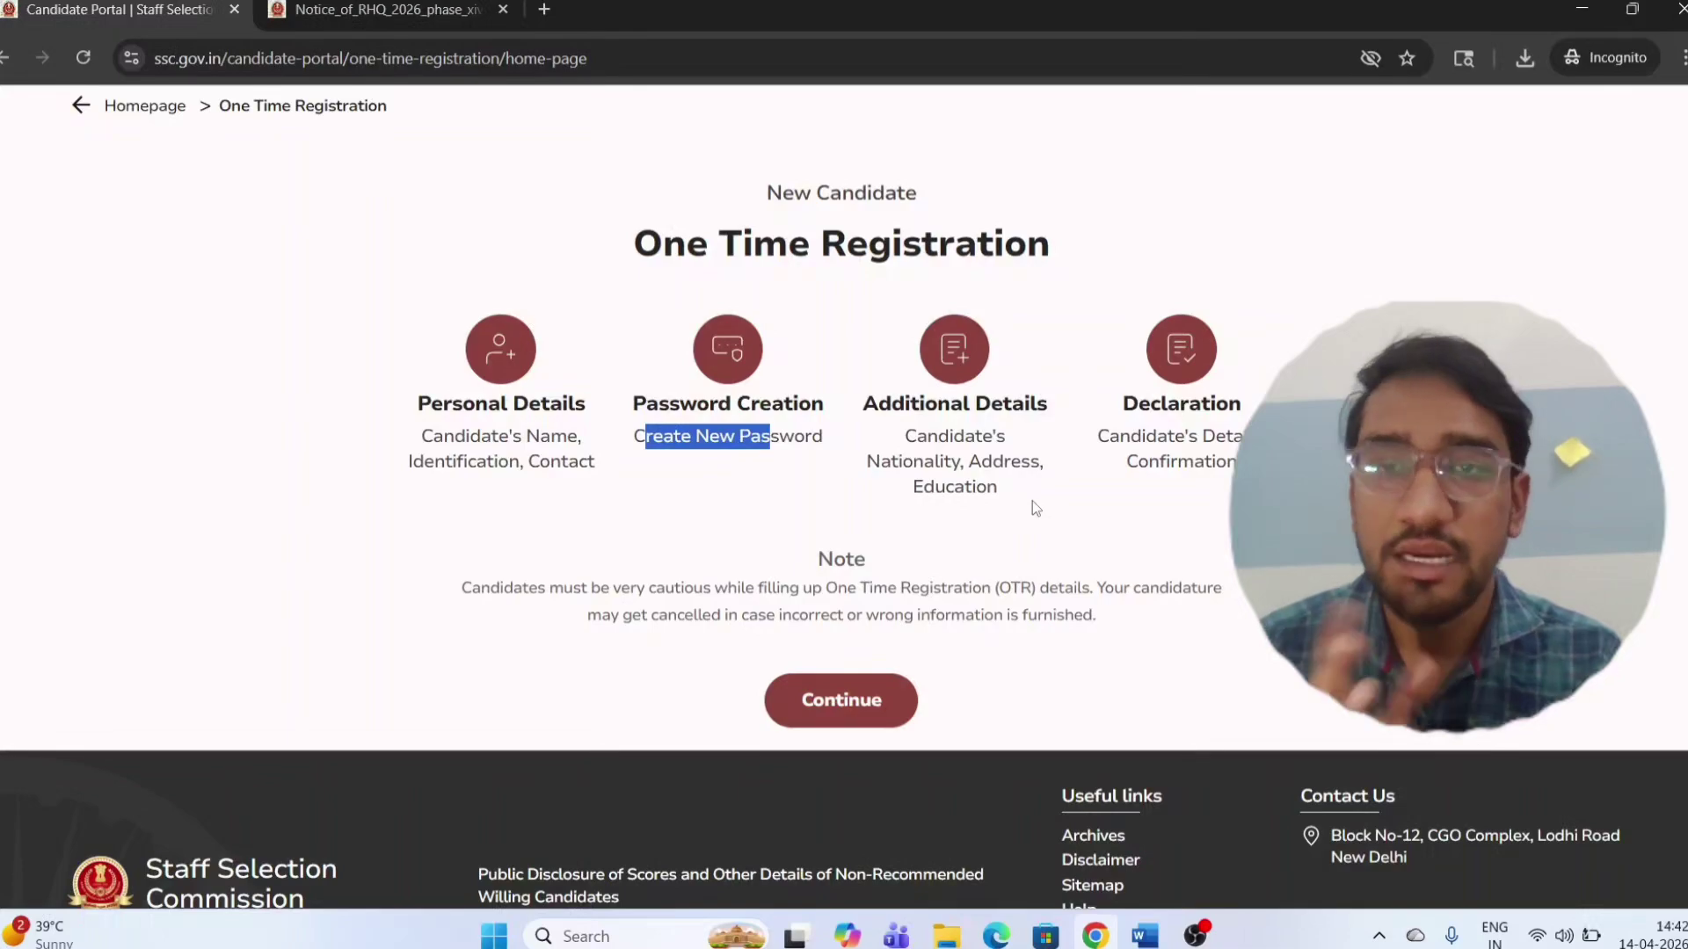
left_click_drag(1132, 434, 1184, 473)
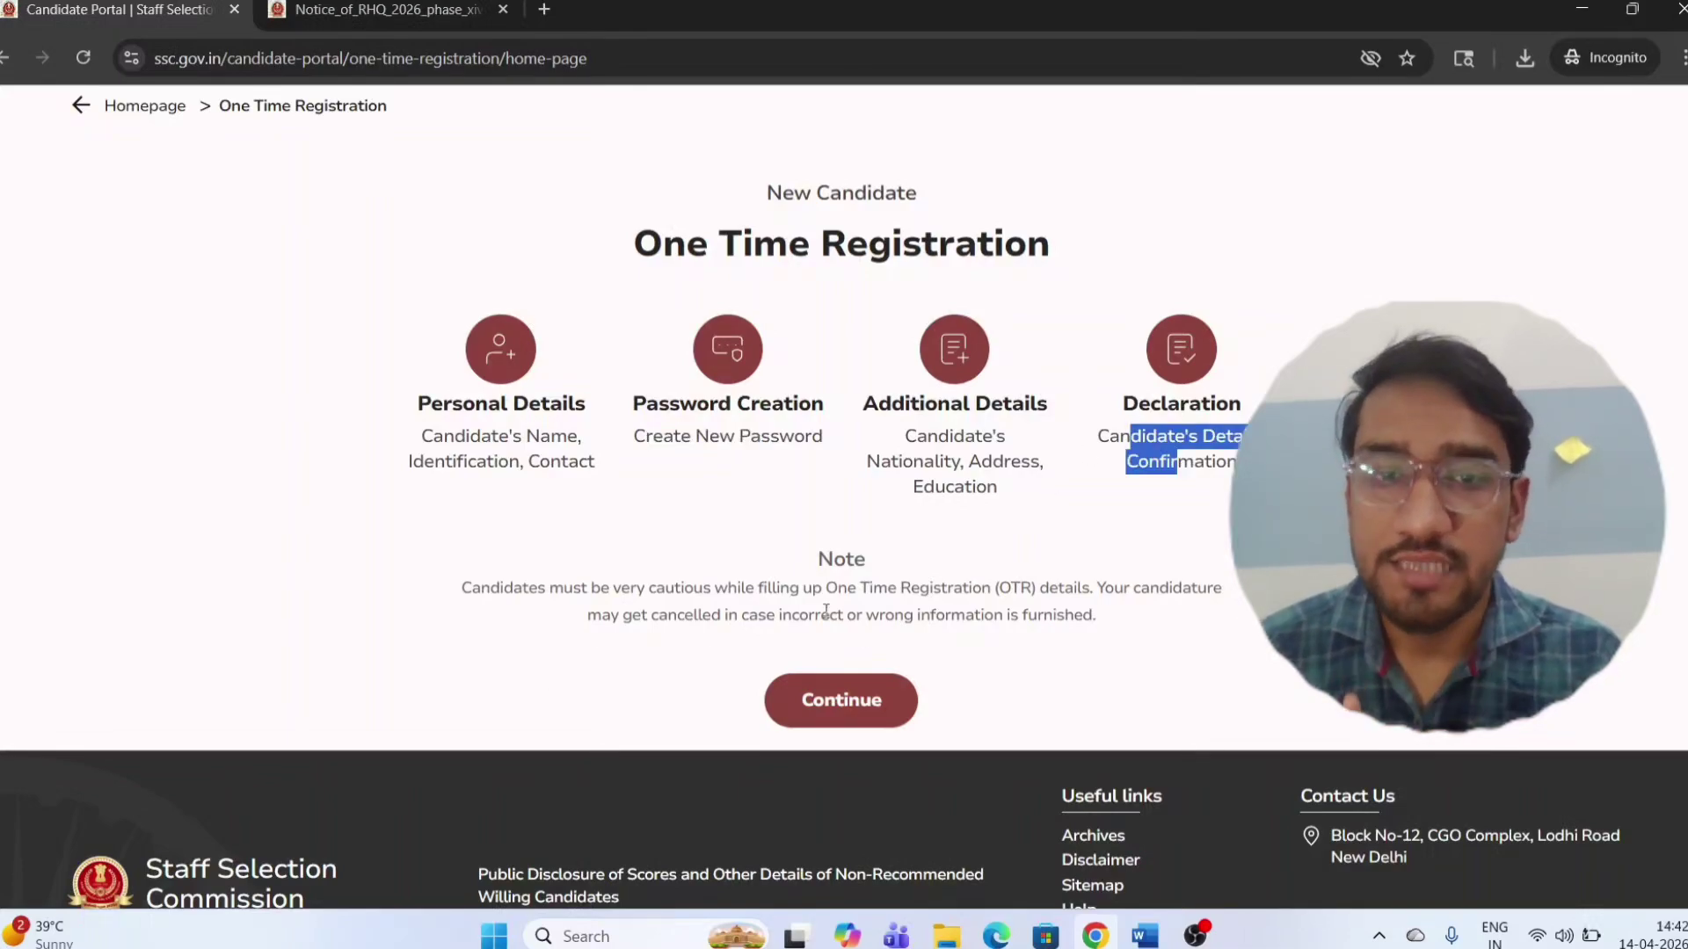
left_click(843, 701)
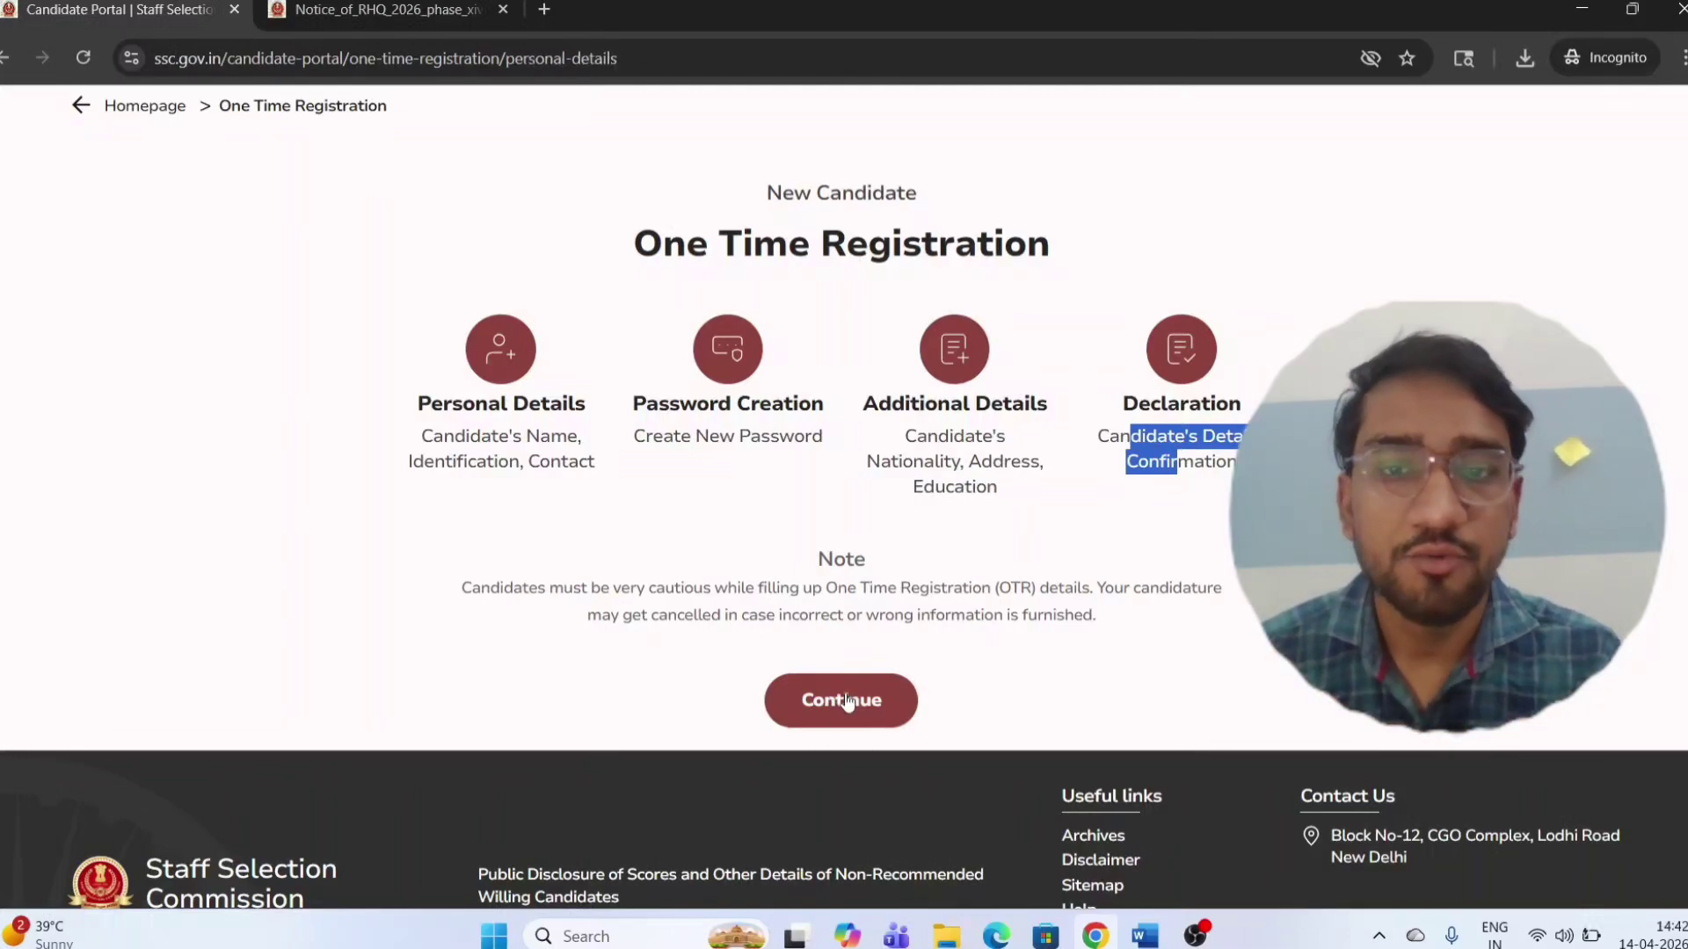
- Accept the Aadhaar authentication consent statement in the Personal Details form
scroll(703, 646, "down", 1)
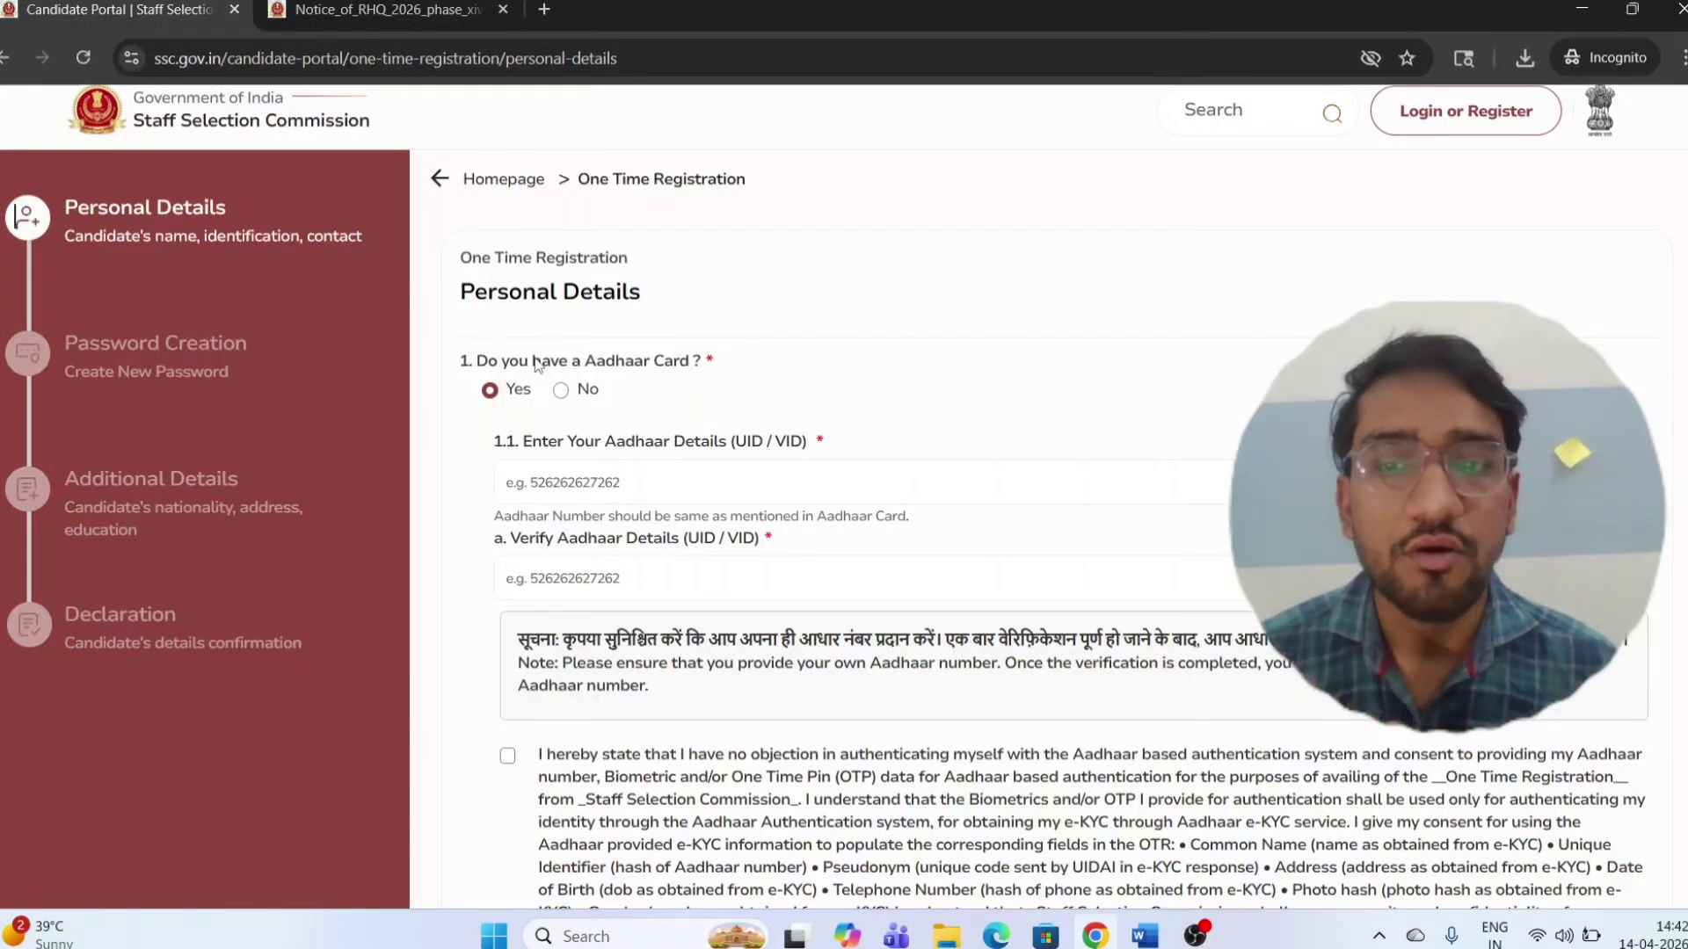
scroll(535, 357, "down", 1)
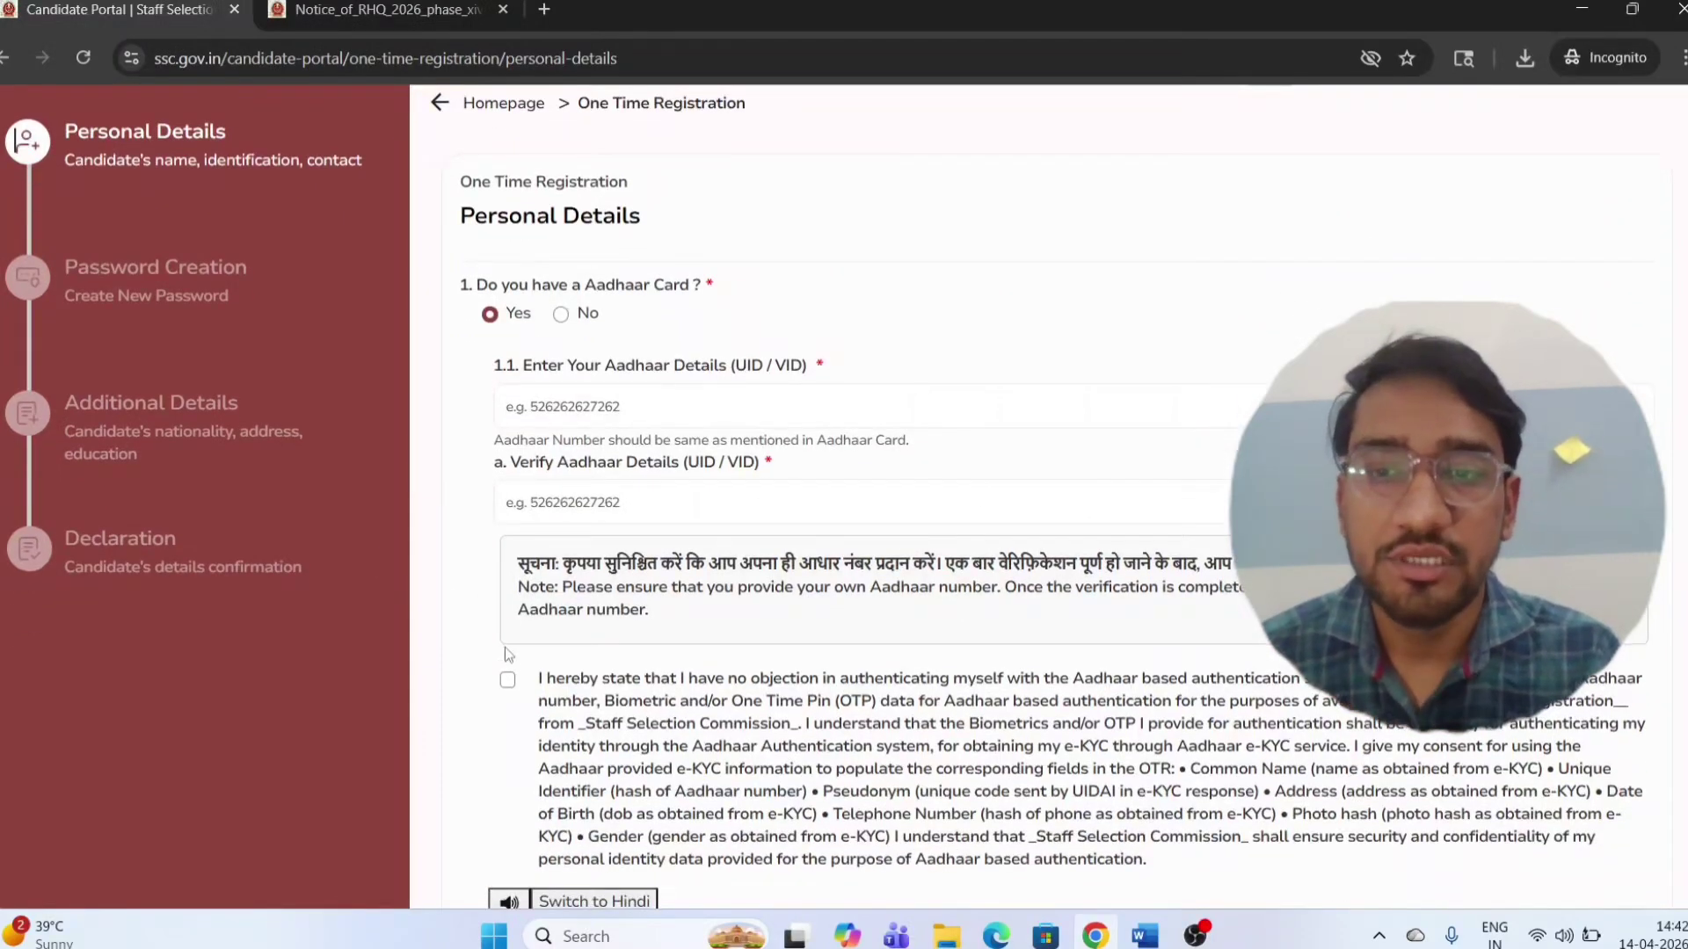
left_click(507, 681)
- Examine the Personal Details fields from the Aadhaar details through name, date of birth, parents, matriculation, qualification and contact information
scroll(508, 685, "down", 2)
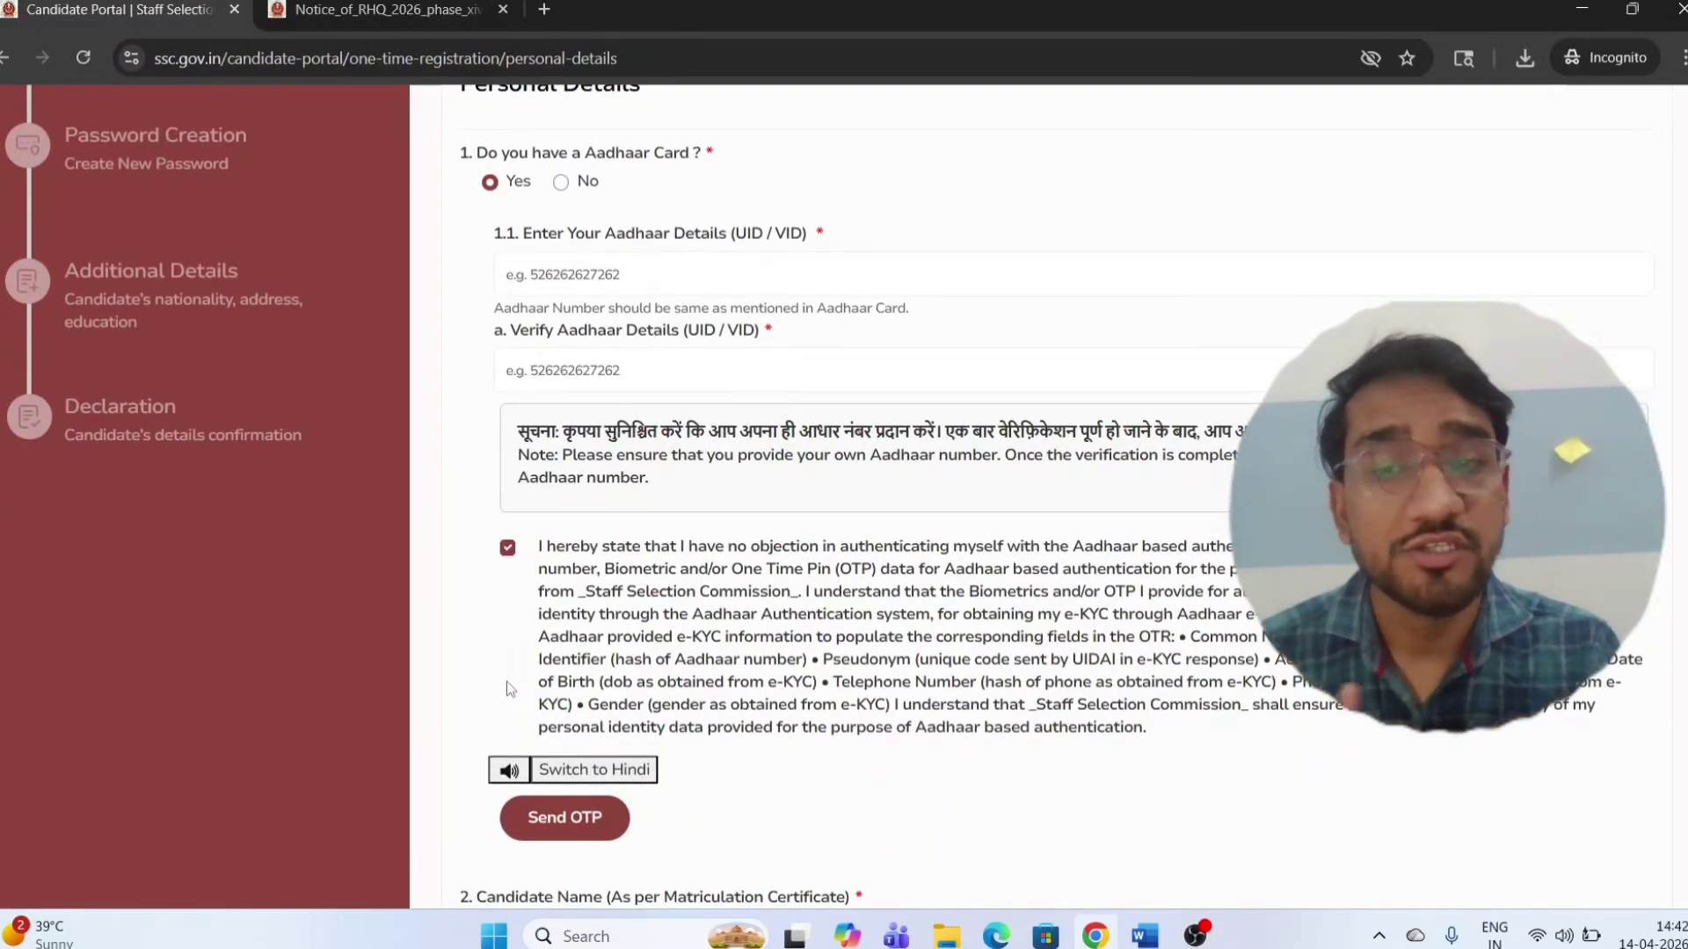
scroll(661, 573, "down", 1)
scroll(661, 574, "up", 2)
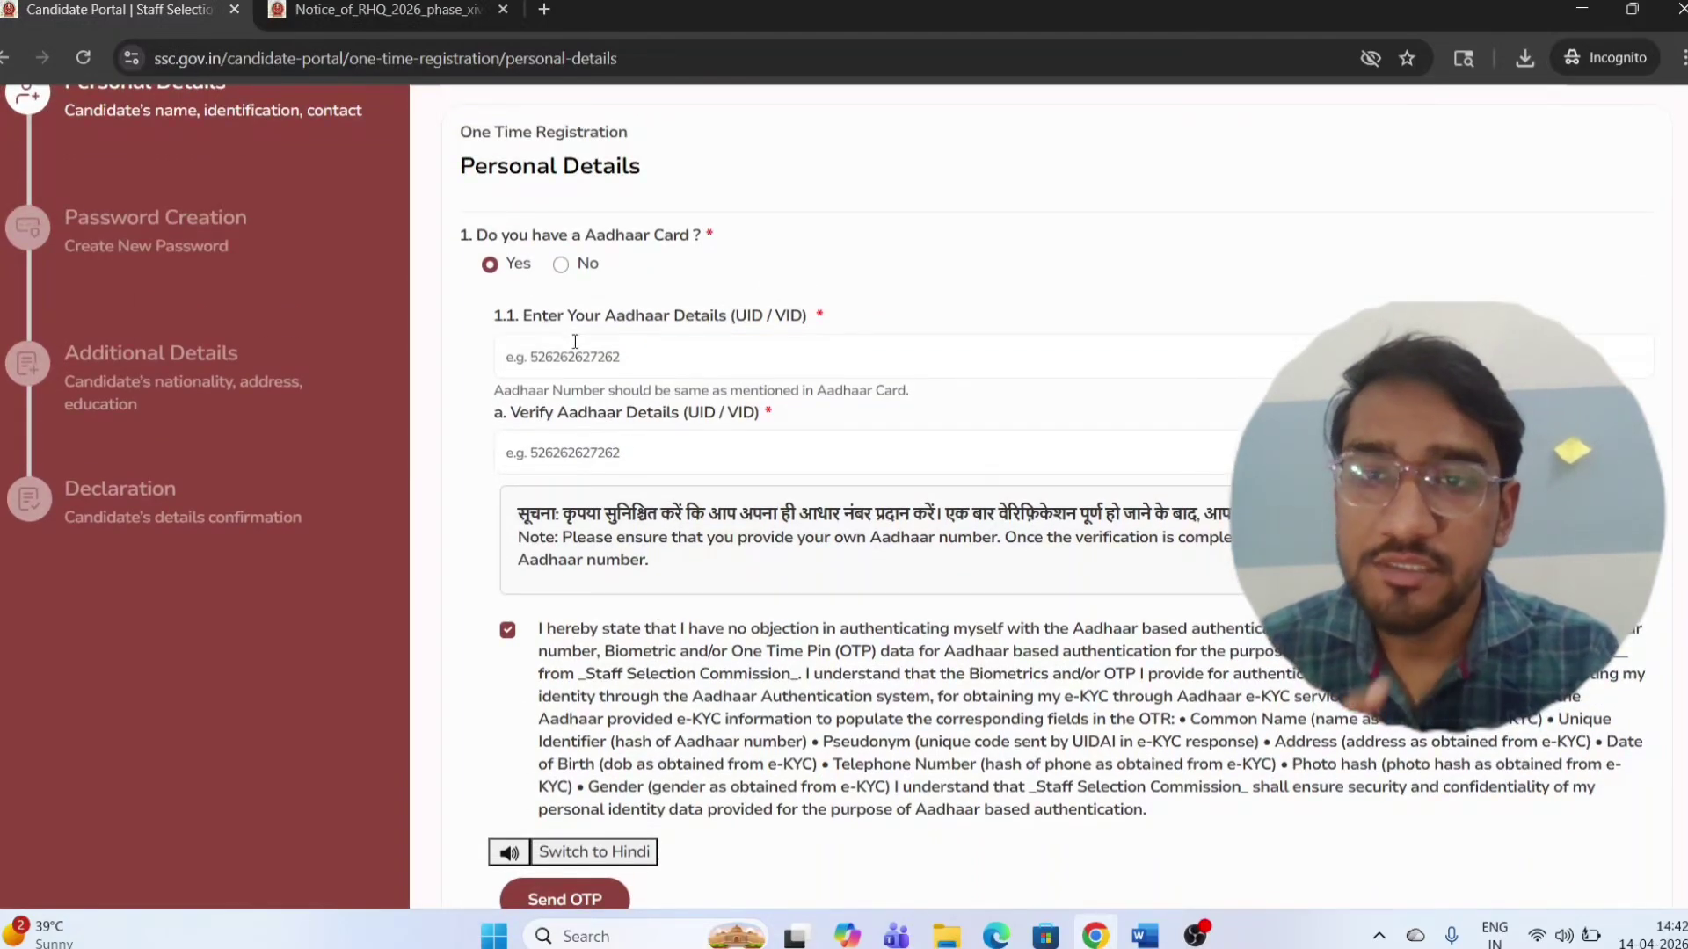
scroll(575, 341, "down", 1)
scroll(634, 375, "down", 2)
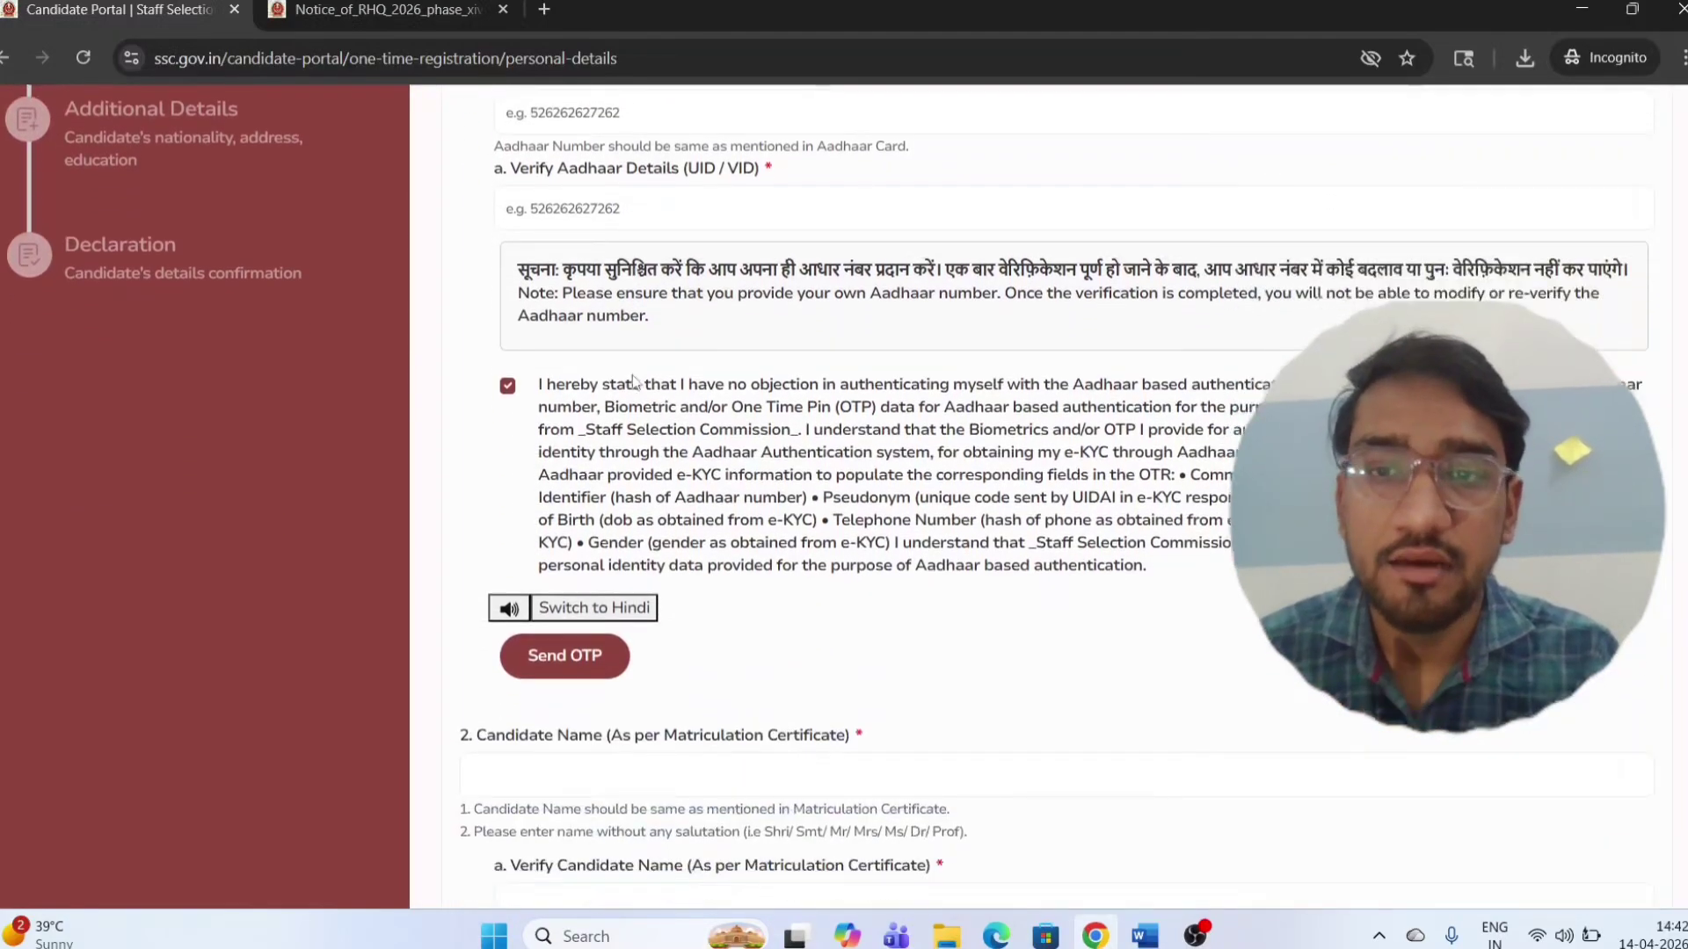
scroll(727, 620, "down", 3)
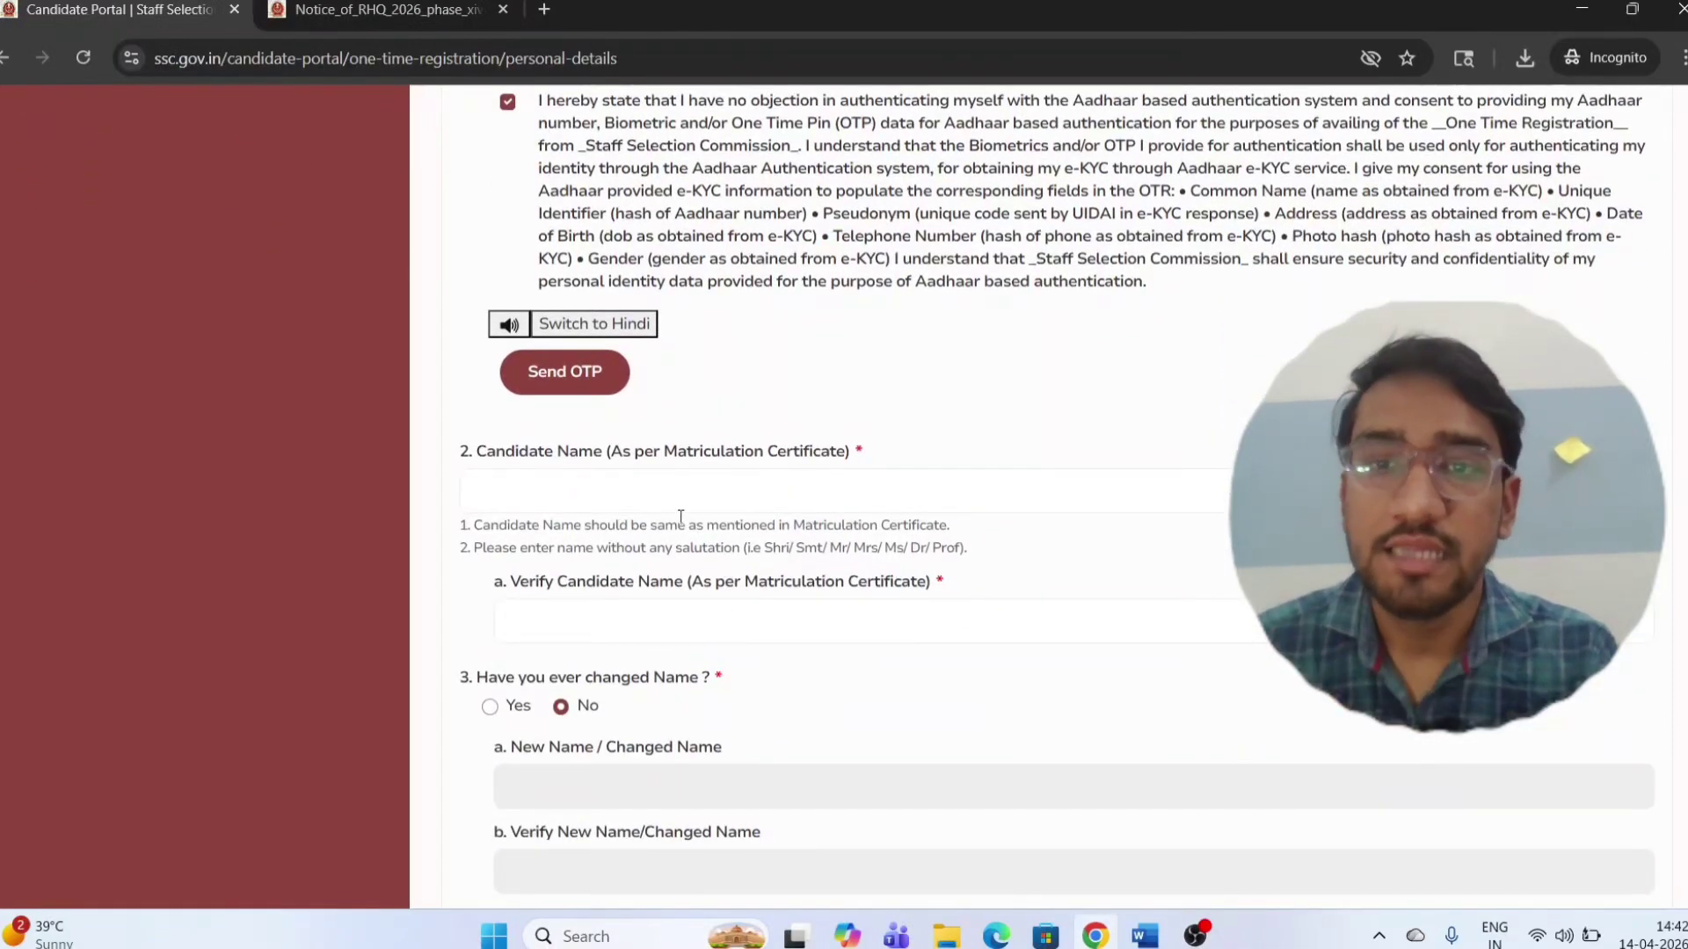
scroll(682, 513, "down", 1)
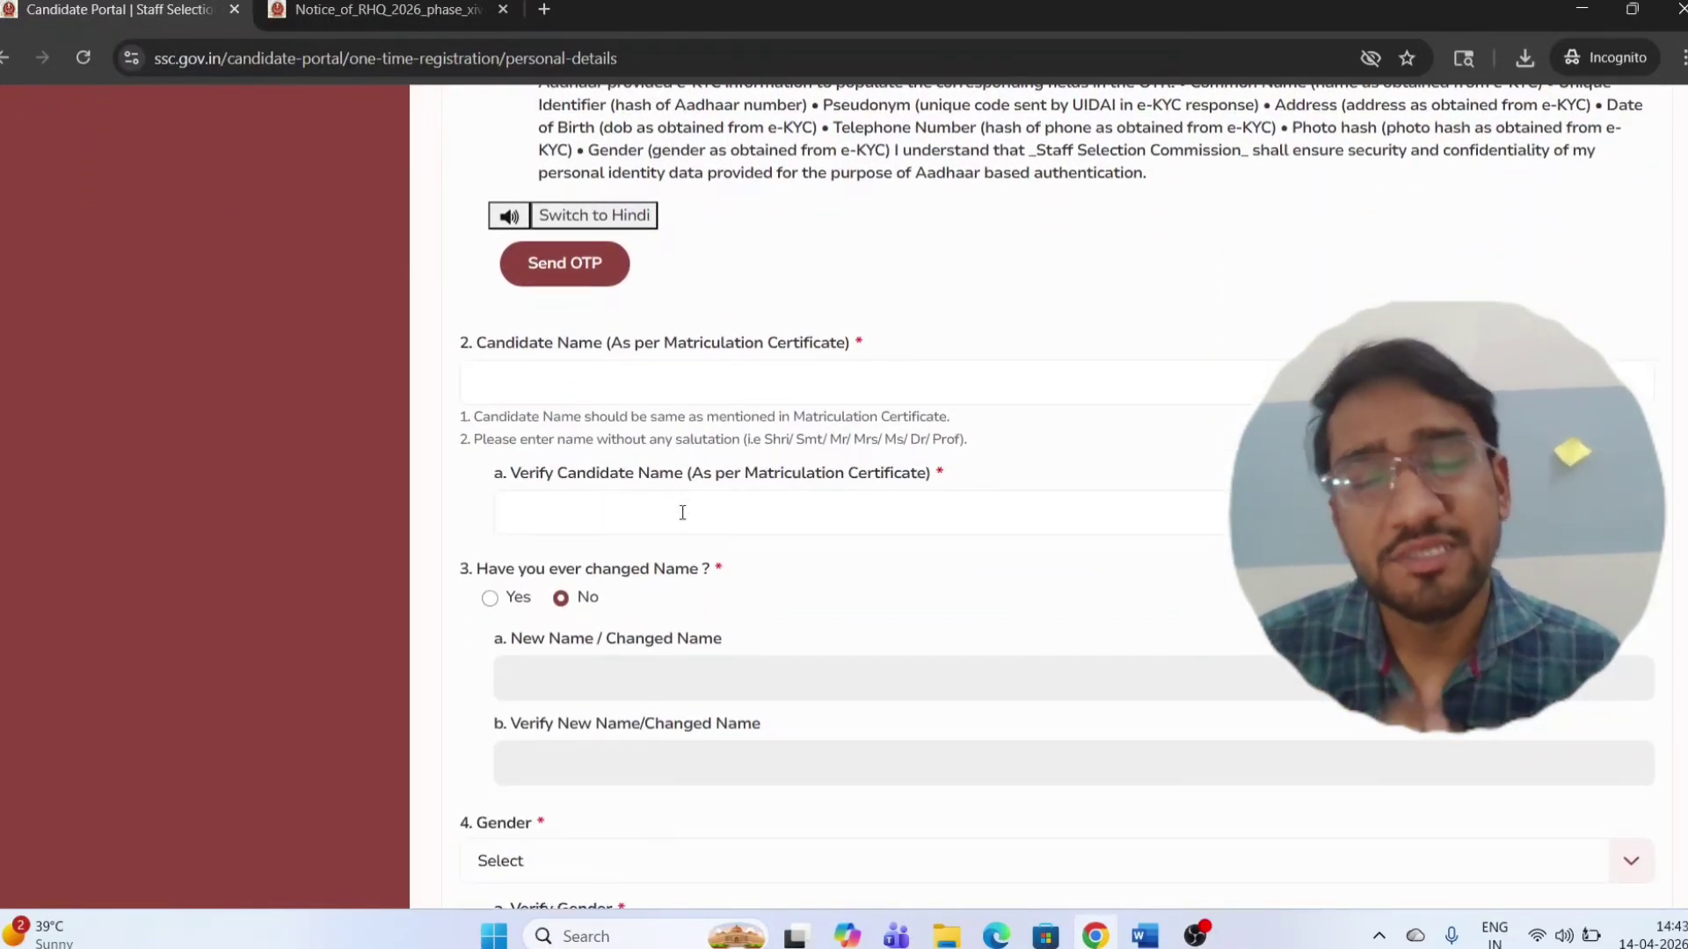
scroll(682, 513, "down", 1)
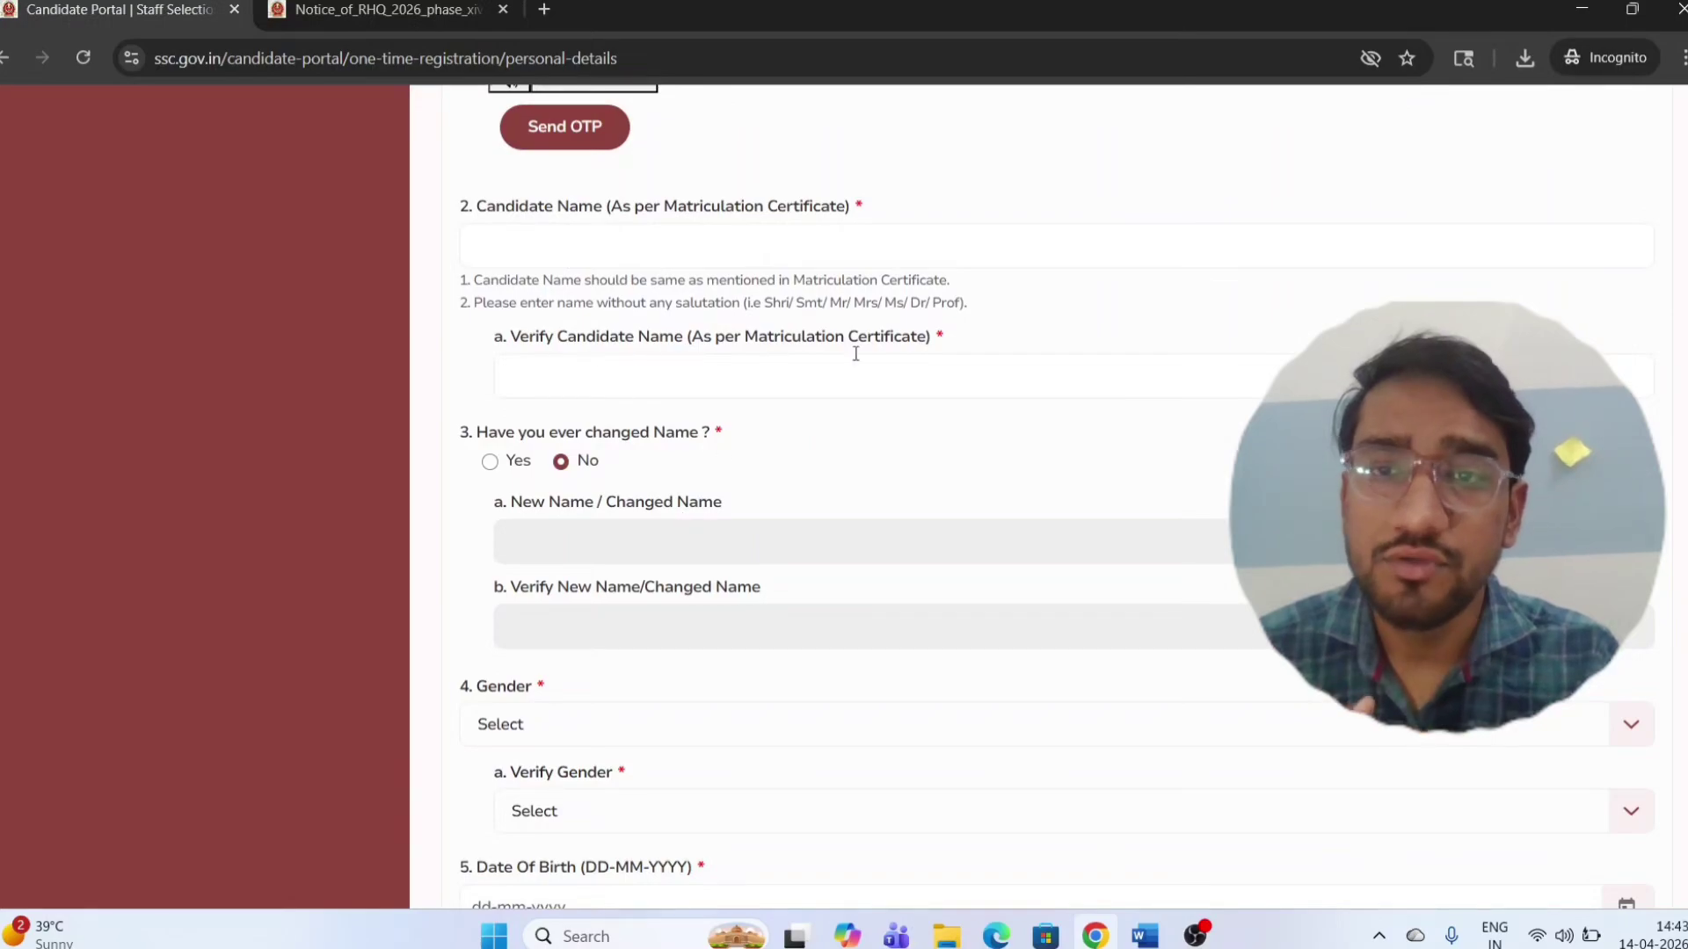
scroll(615, 494, "down", 1)
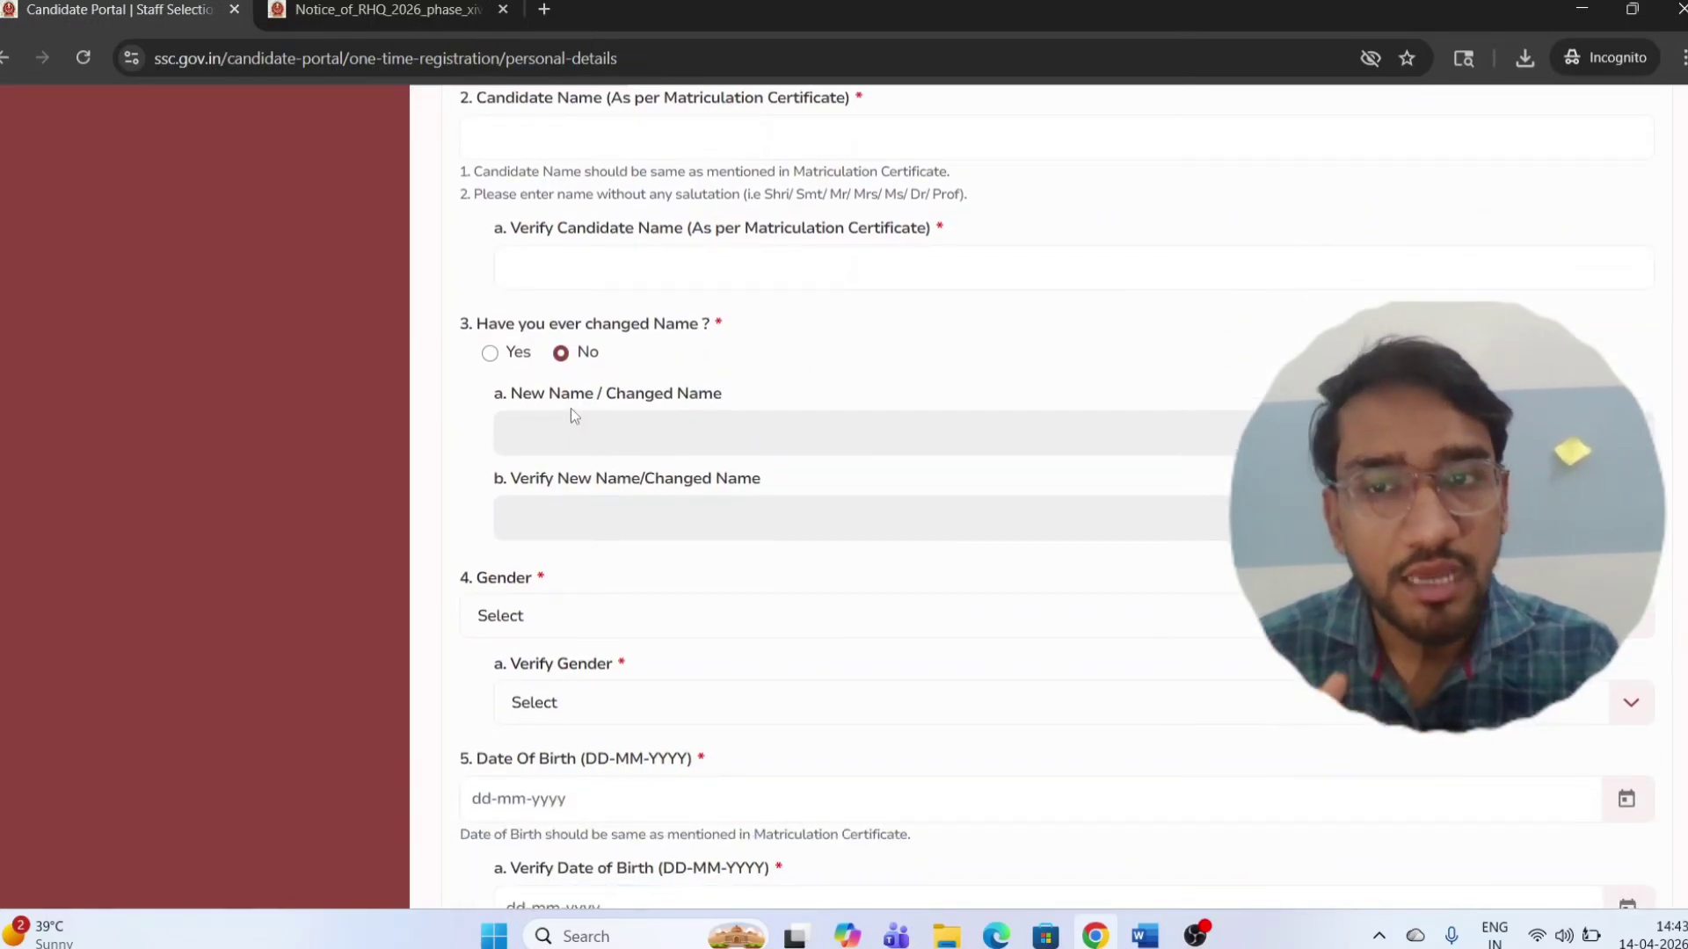
scroll(659, 494, "down", 2)
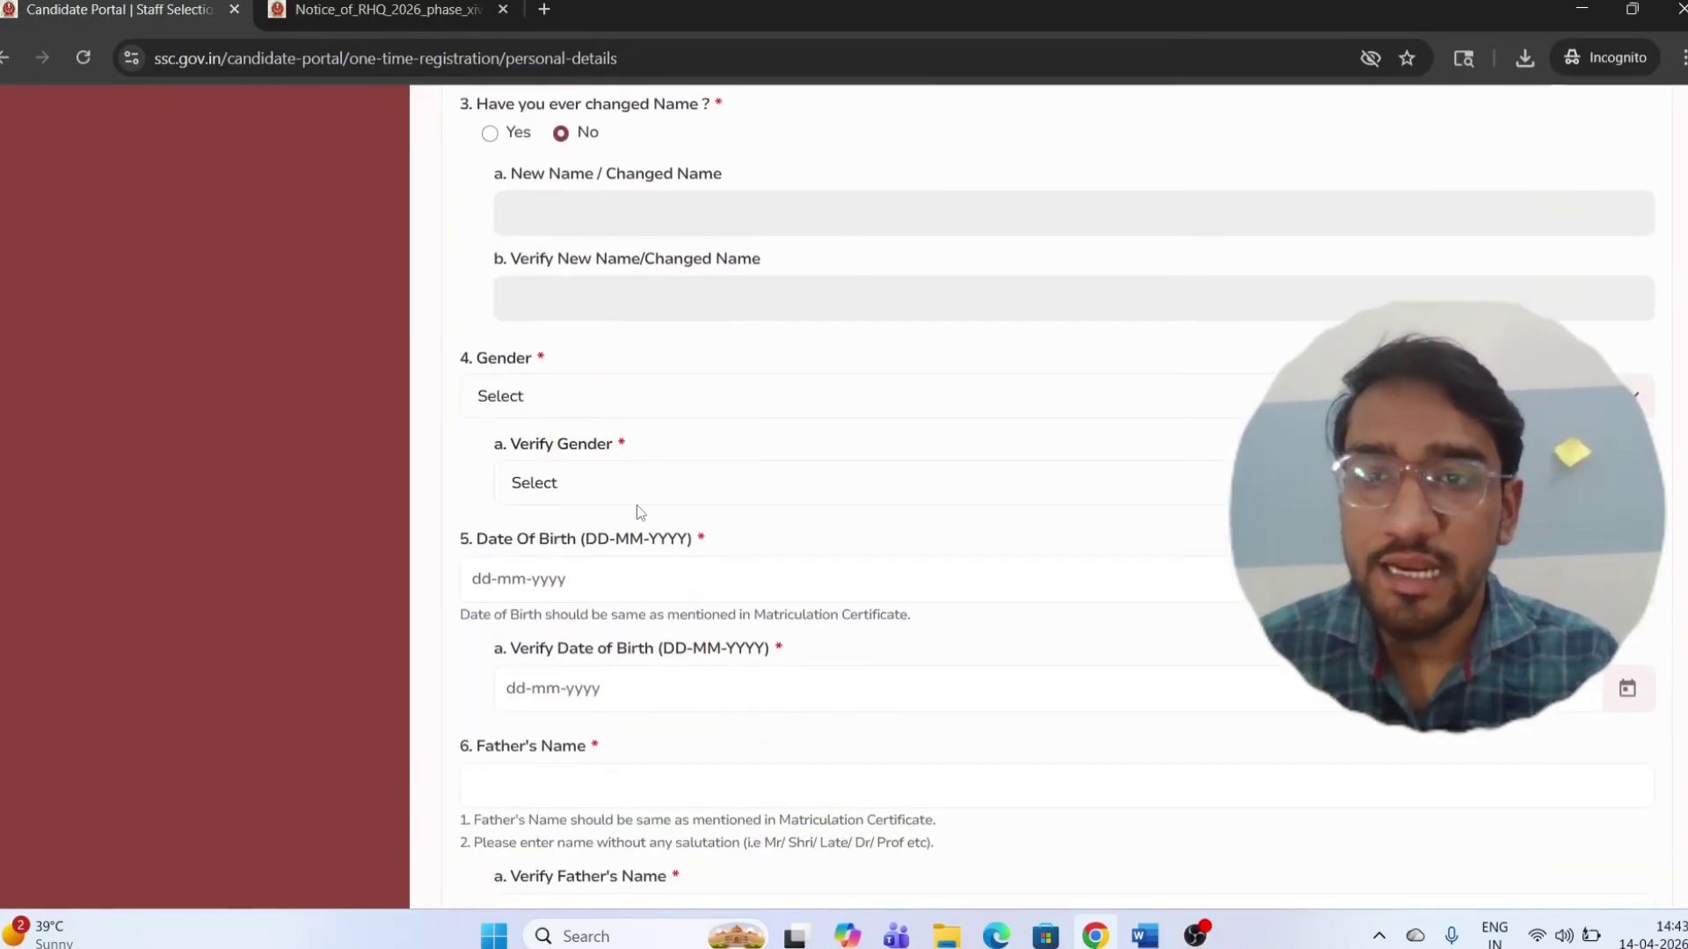
scroll(640, 512, "down", 1)
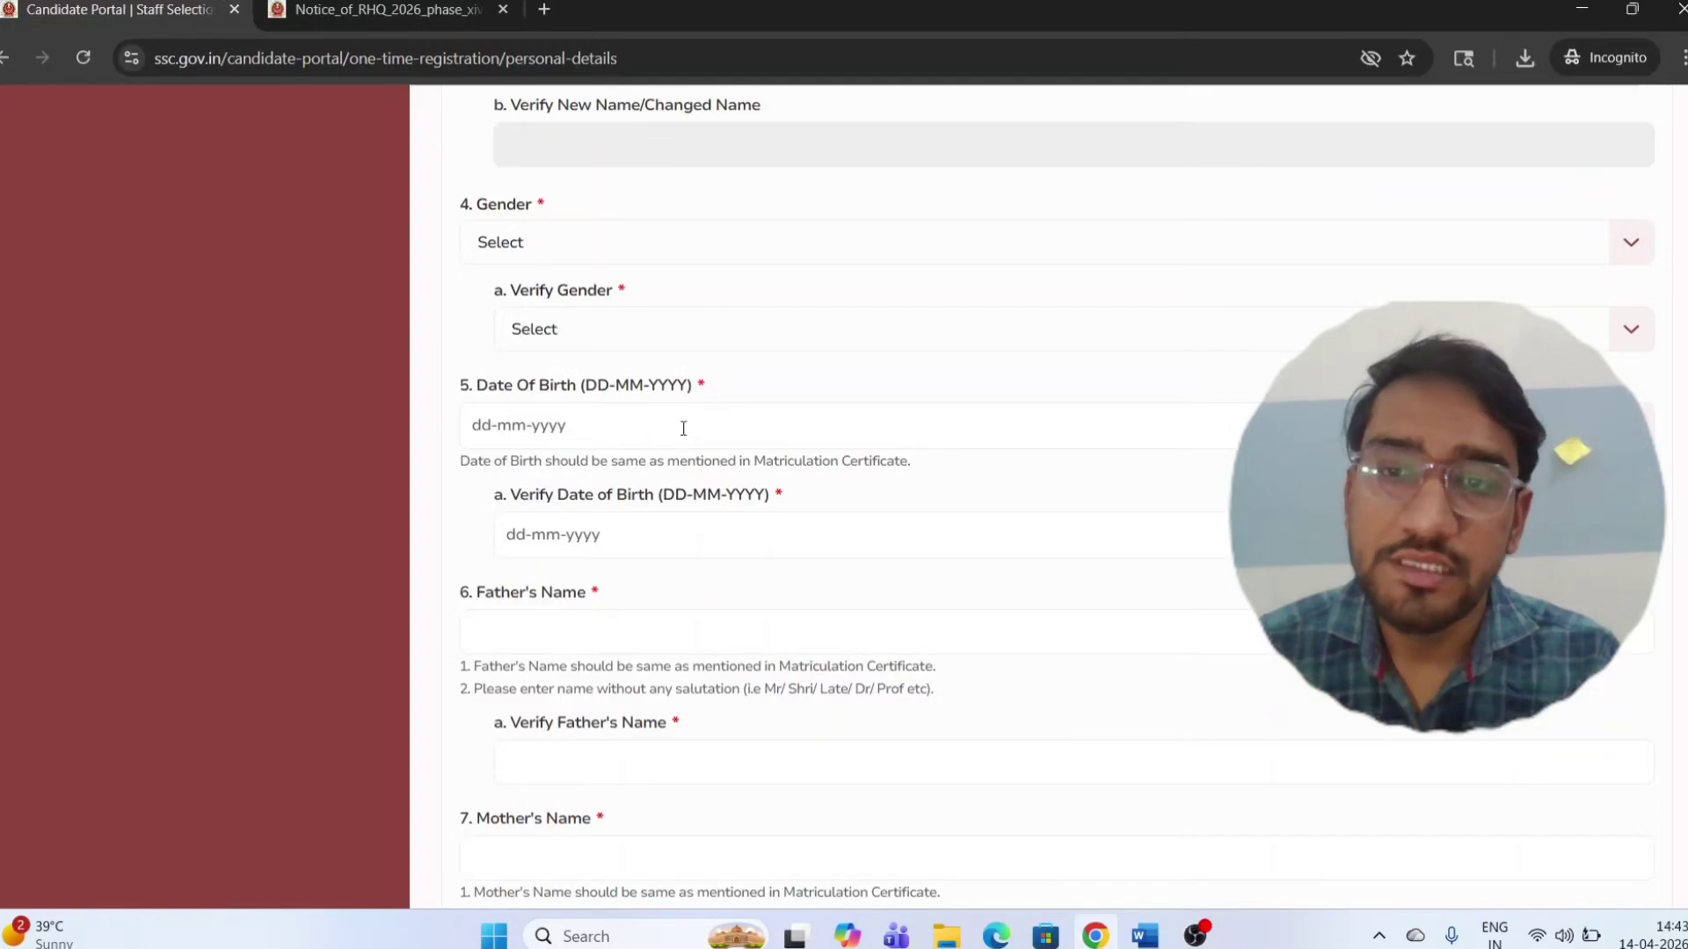
scroll(678, 482, "down", 1)
scroll(679, 486, "down", 1)
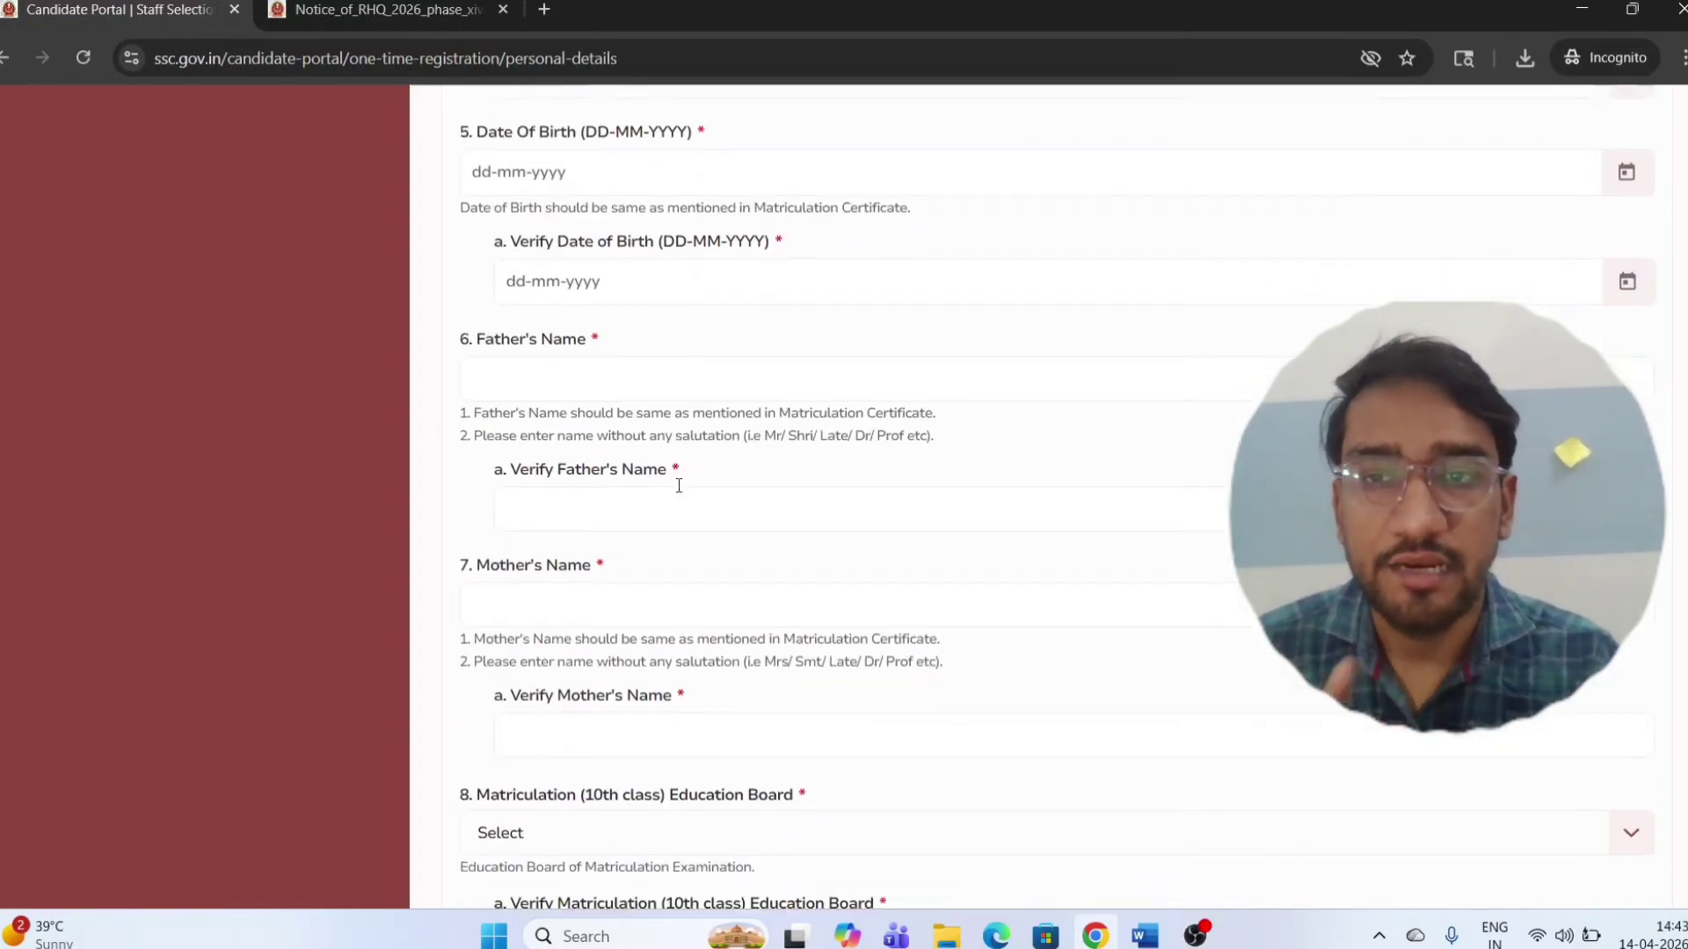
scroll(679, 485, "down", 2)
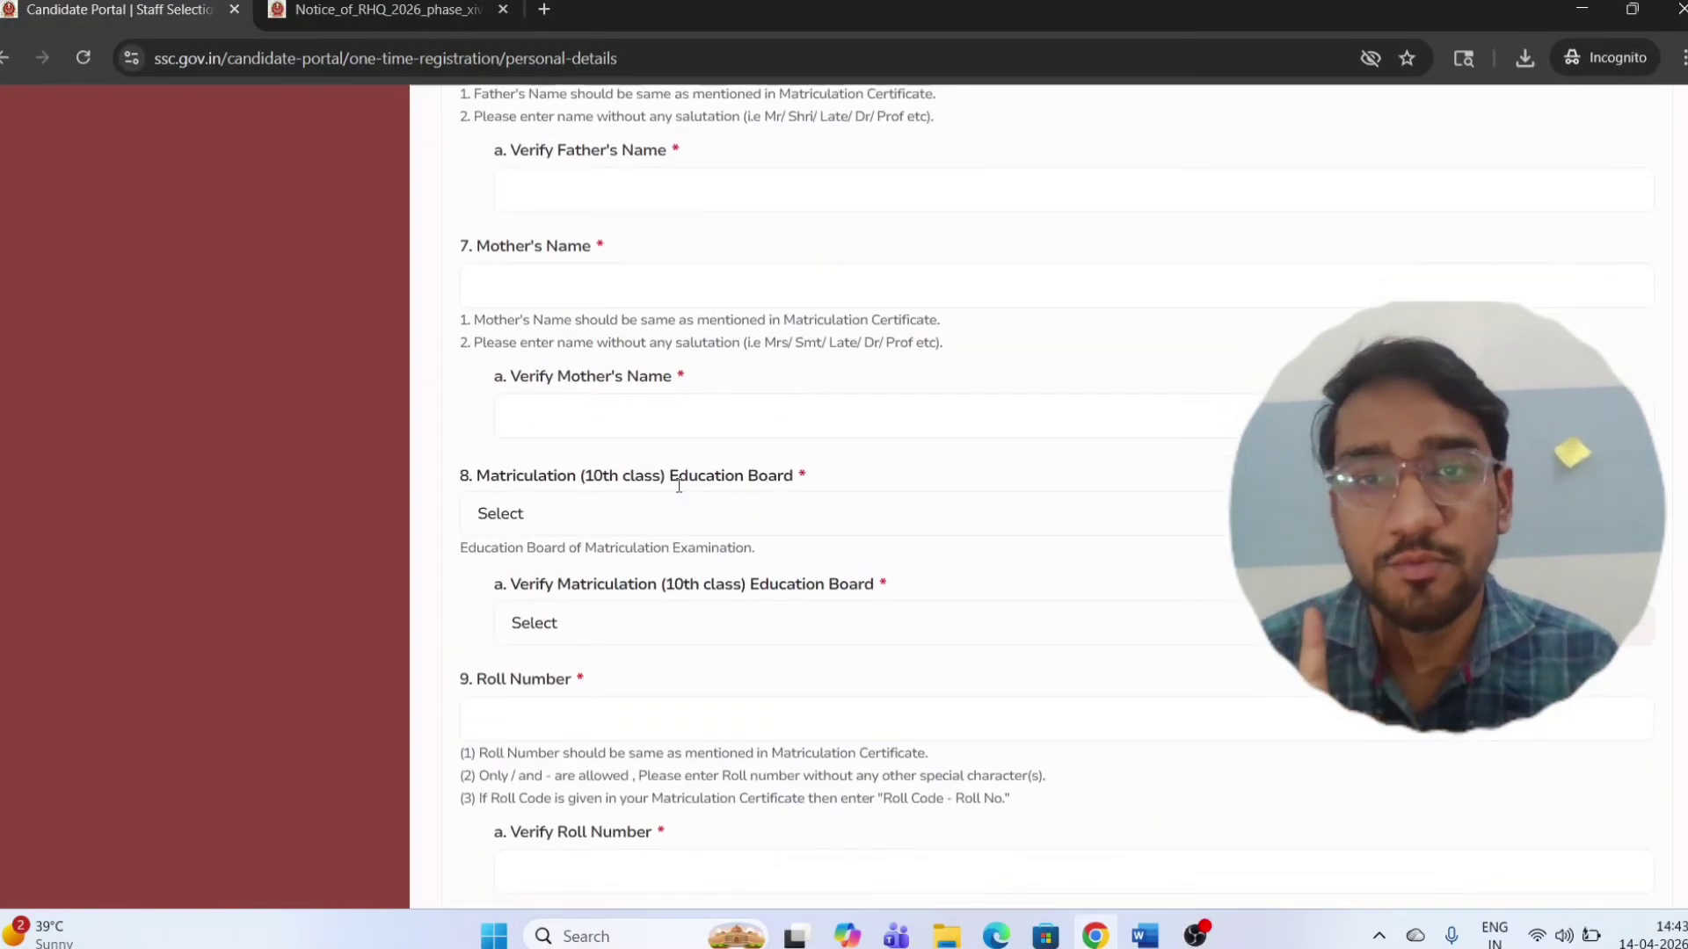
scroll(679, 485, "down", 2)
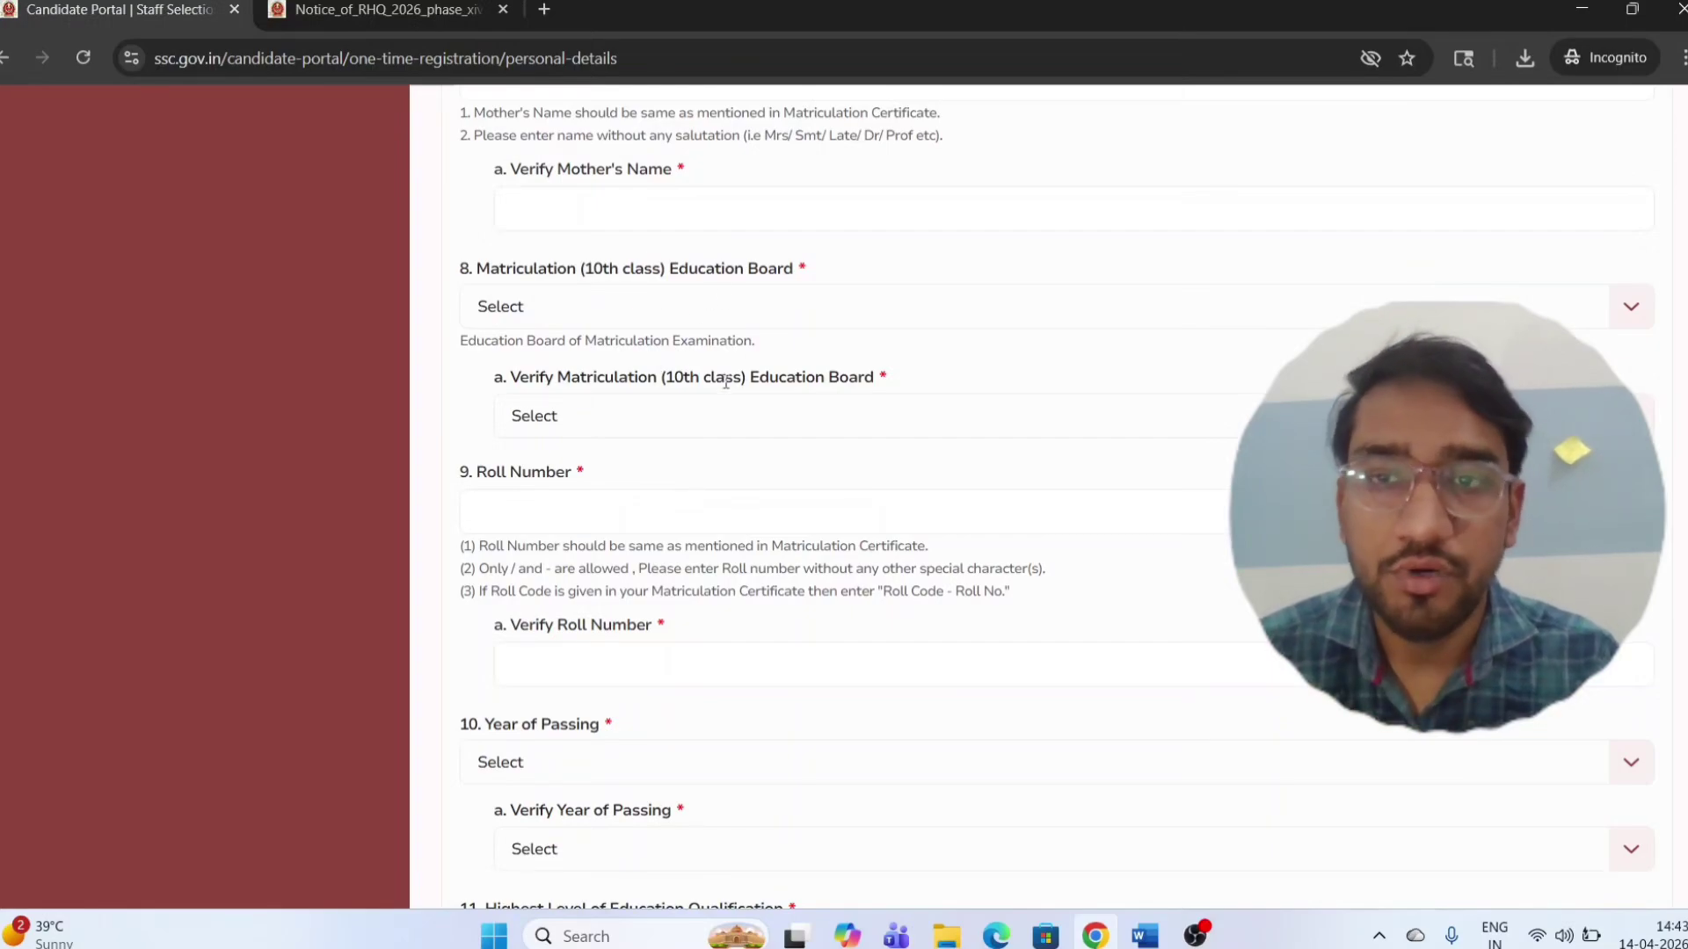
scroll(737, 335, "down", 1)
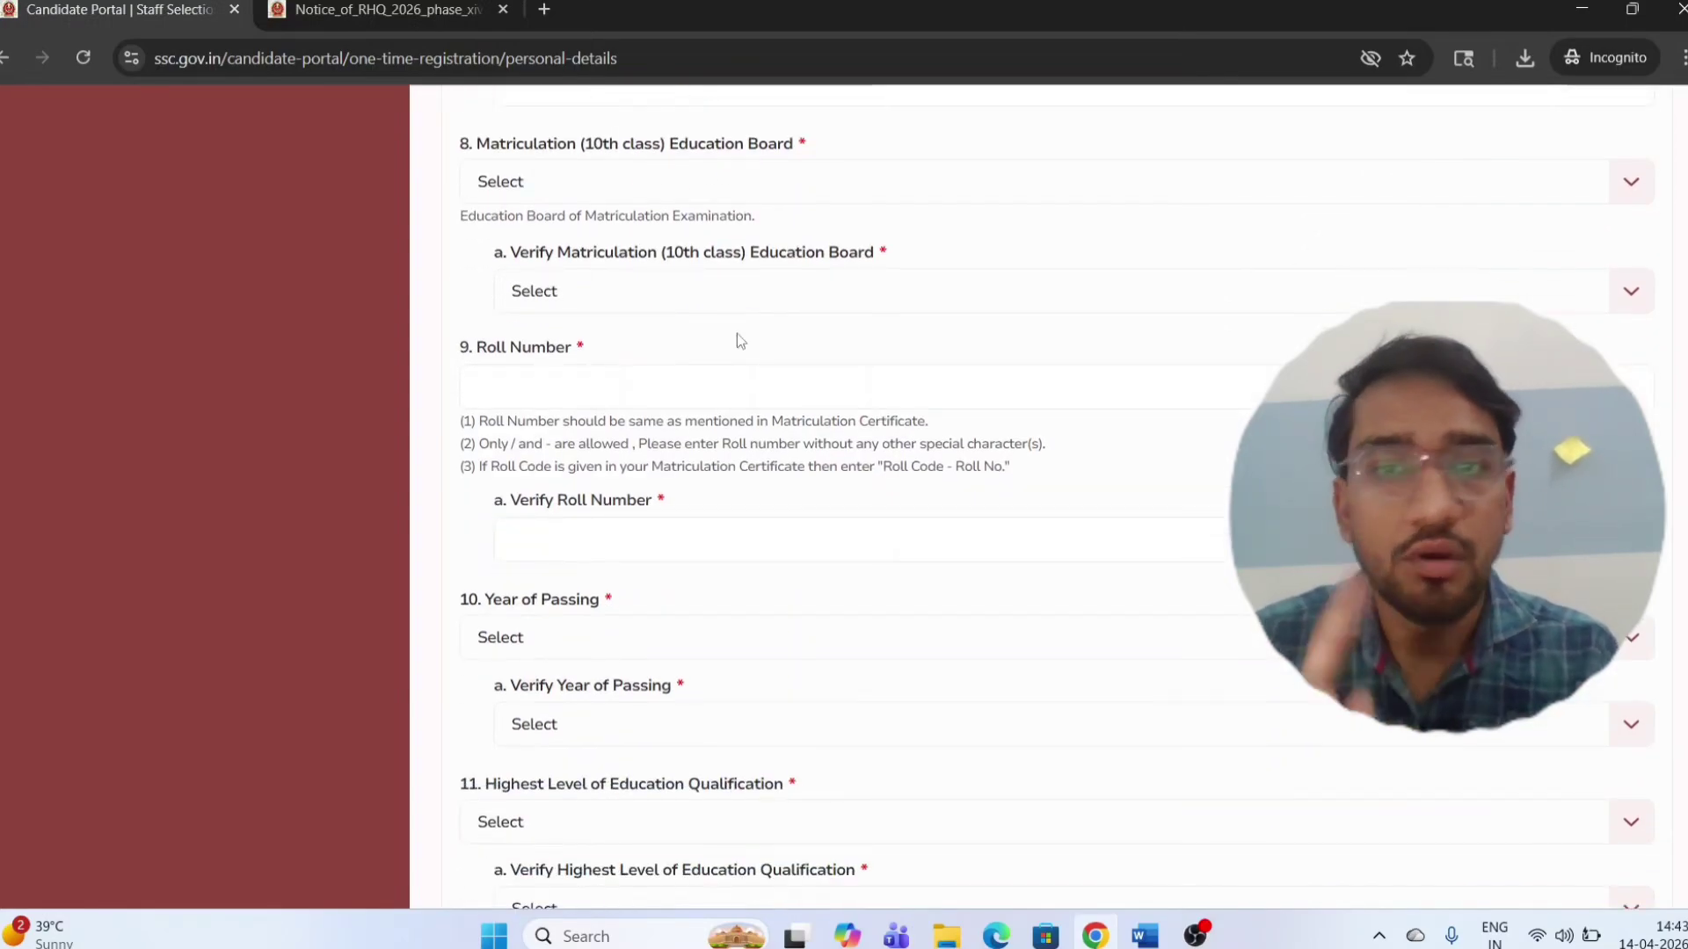
scroll(698, 415, "down", 2)
scroll(698, 415, "down", 1)
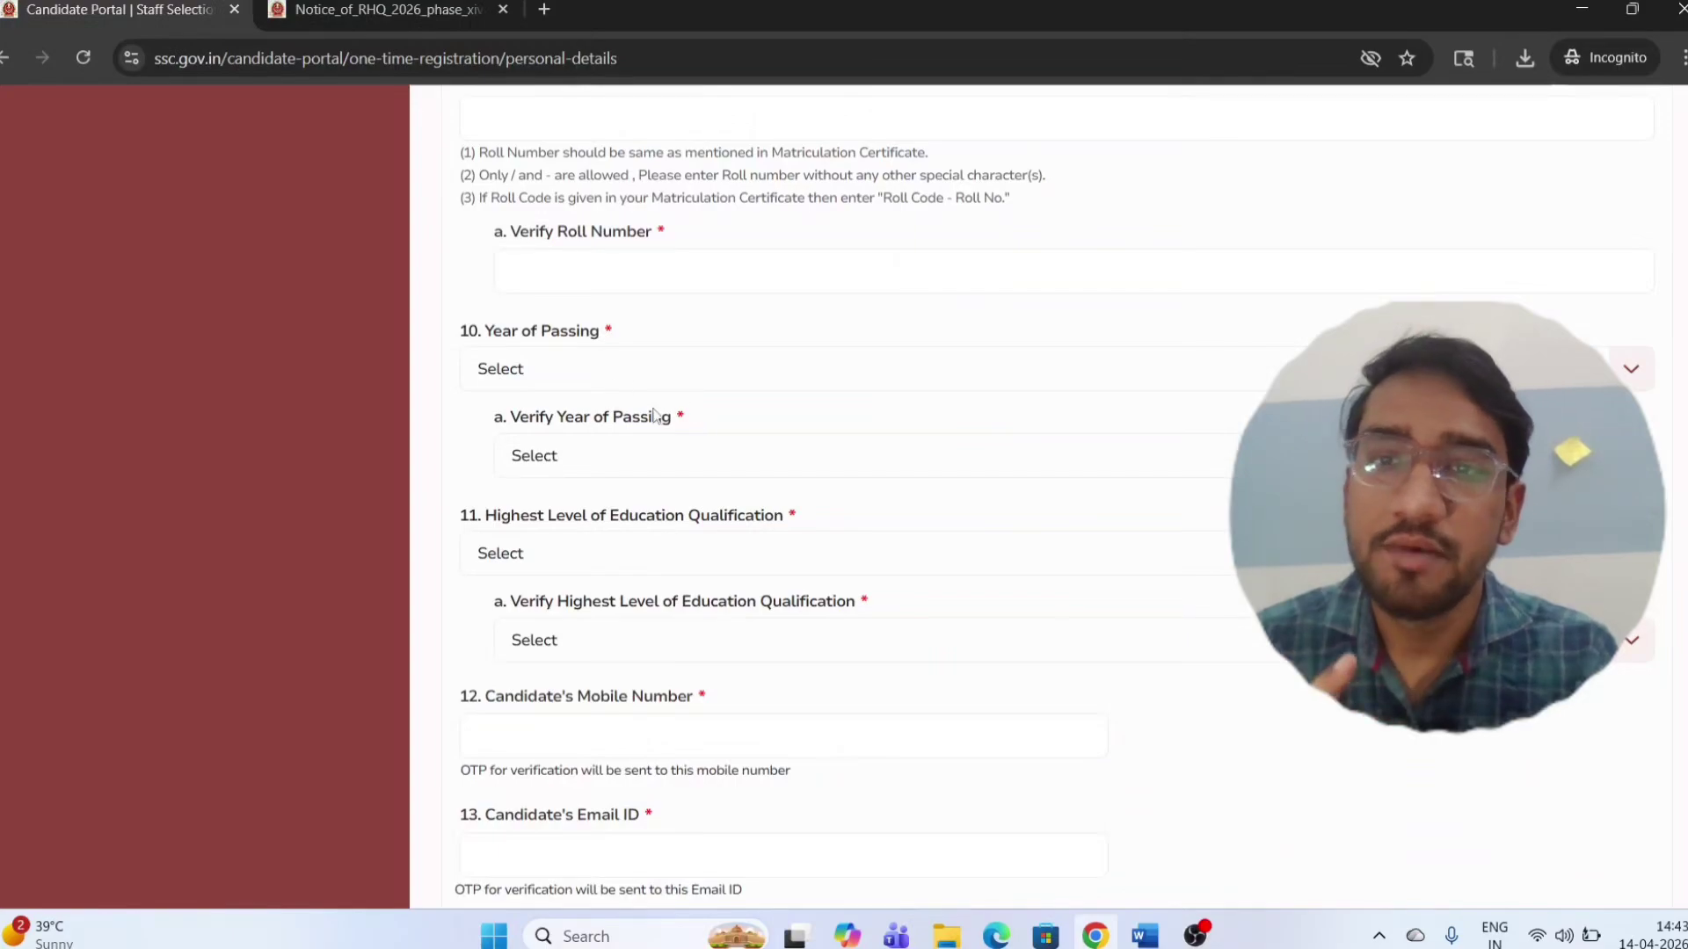
scroll(659, 436, "down", 2)
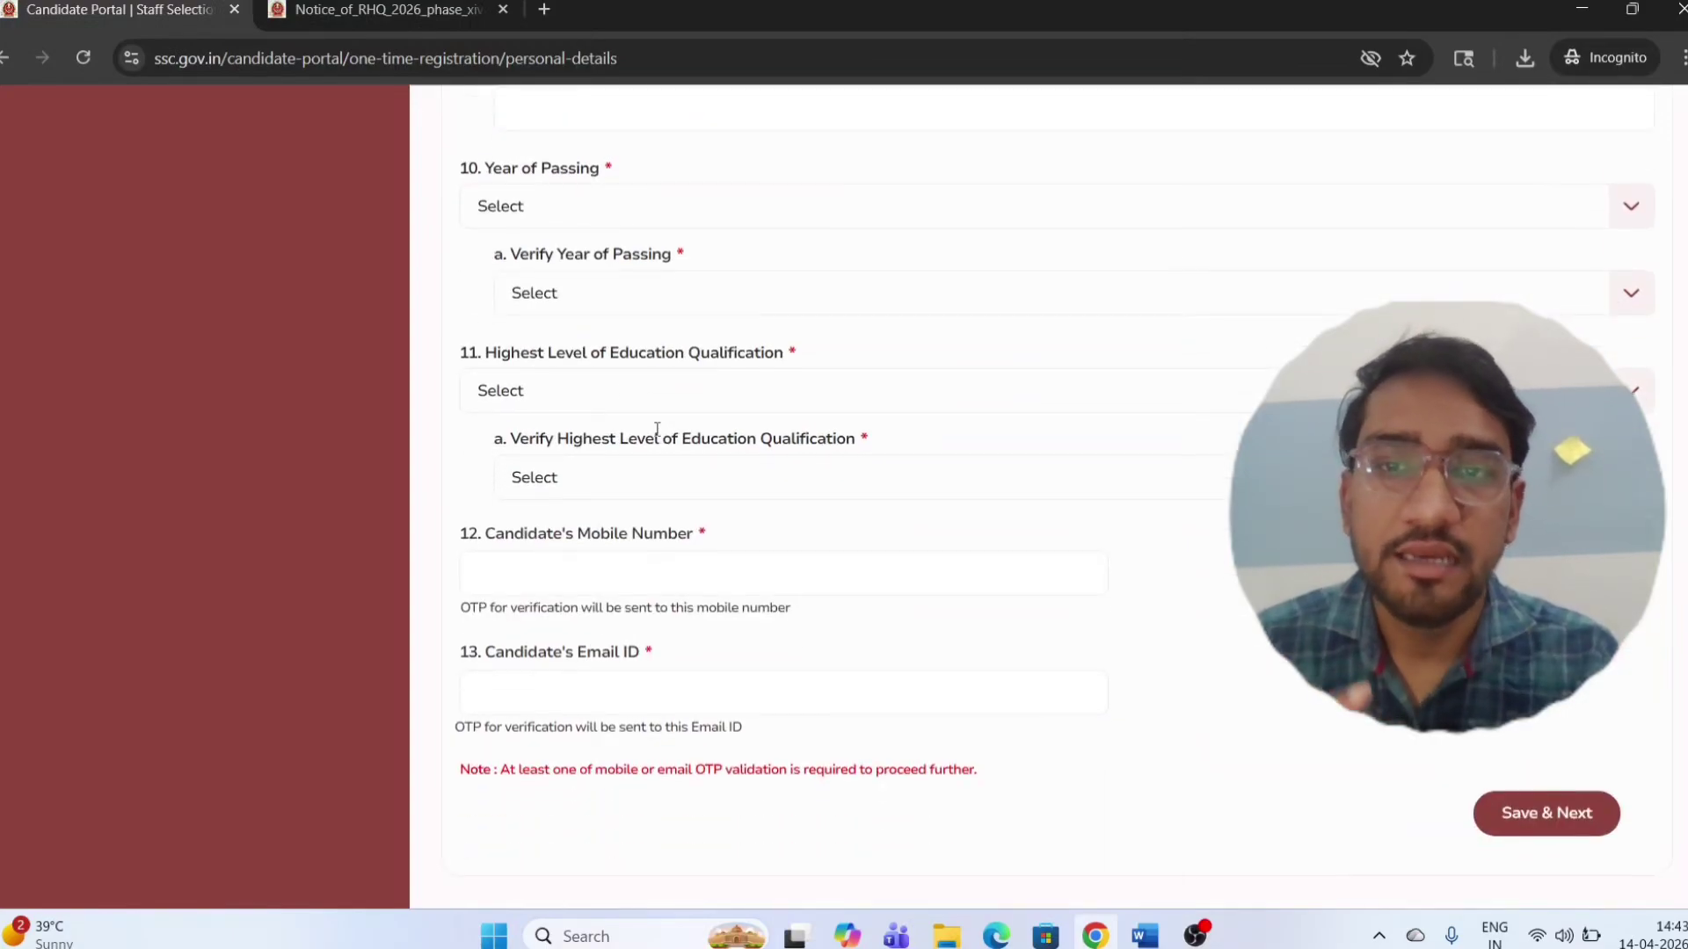
- Check the available options for the highest level of education qualification and its verification field, leaving both unselected
left_click(598, 403)
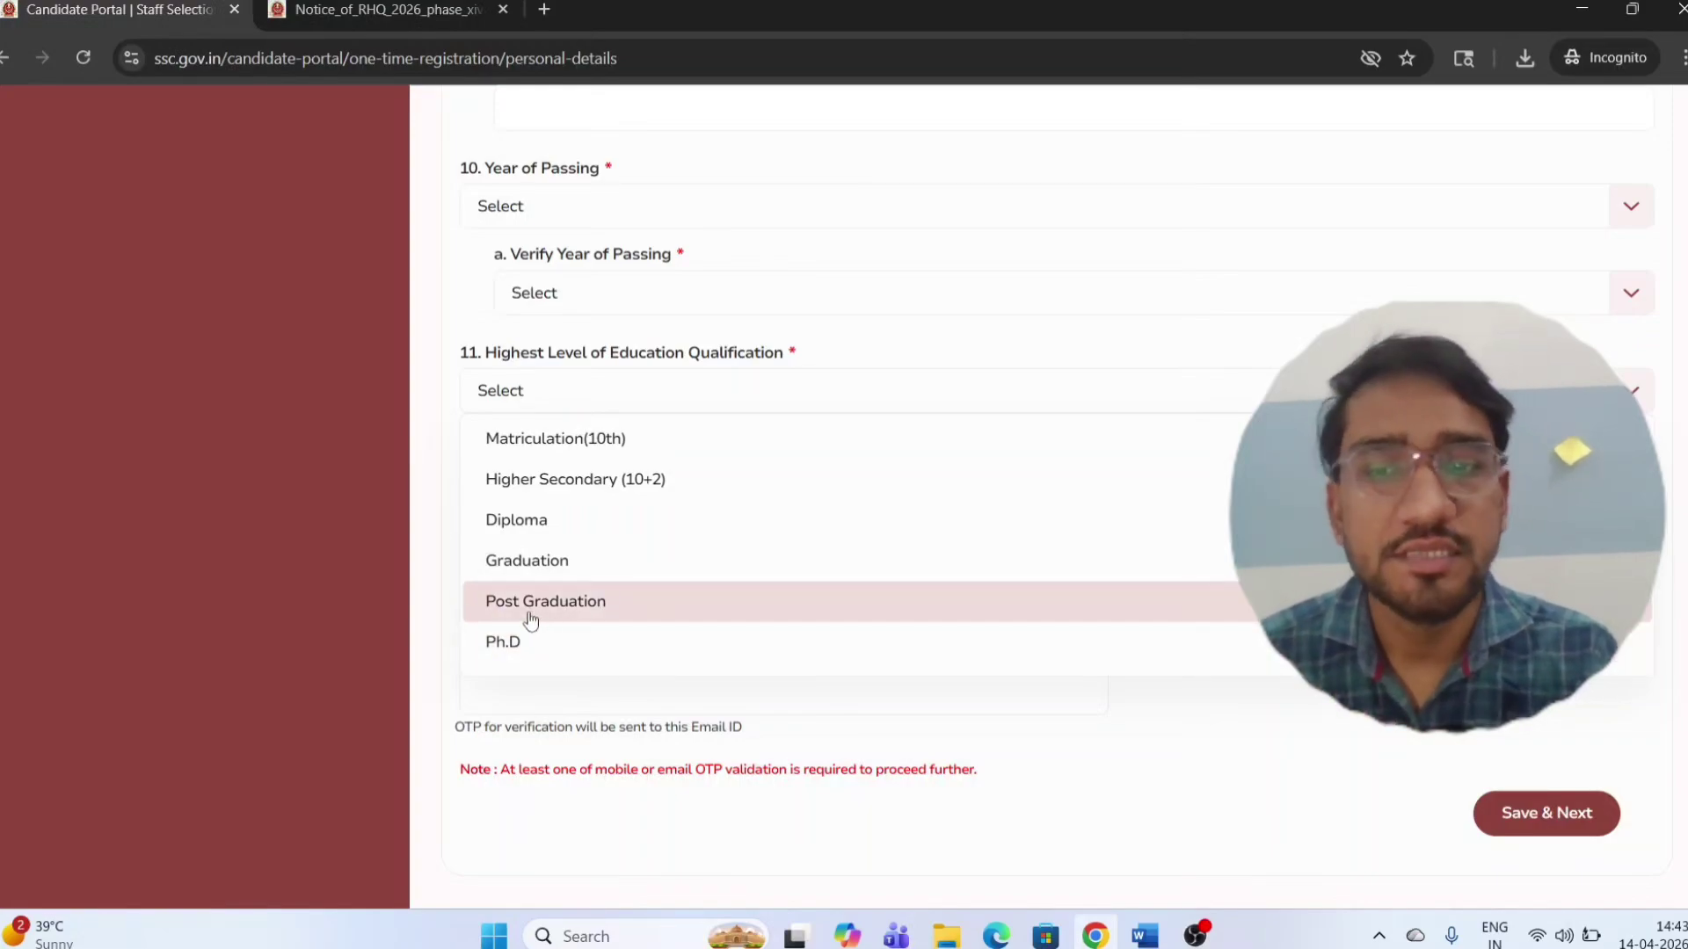
left_click(451, 576)
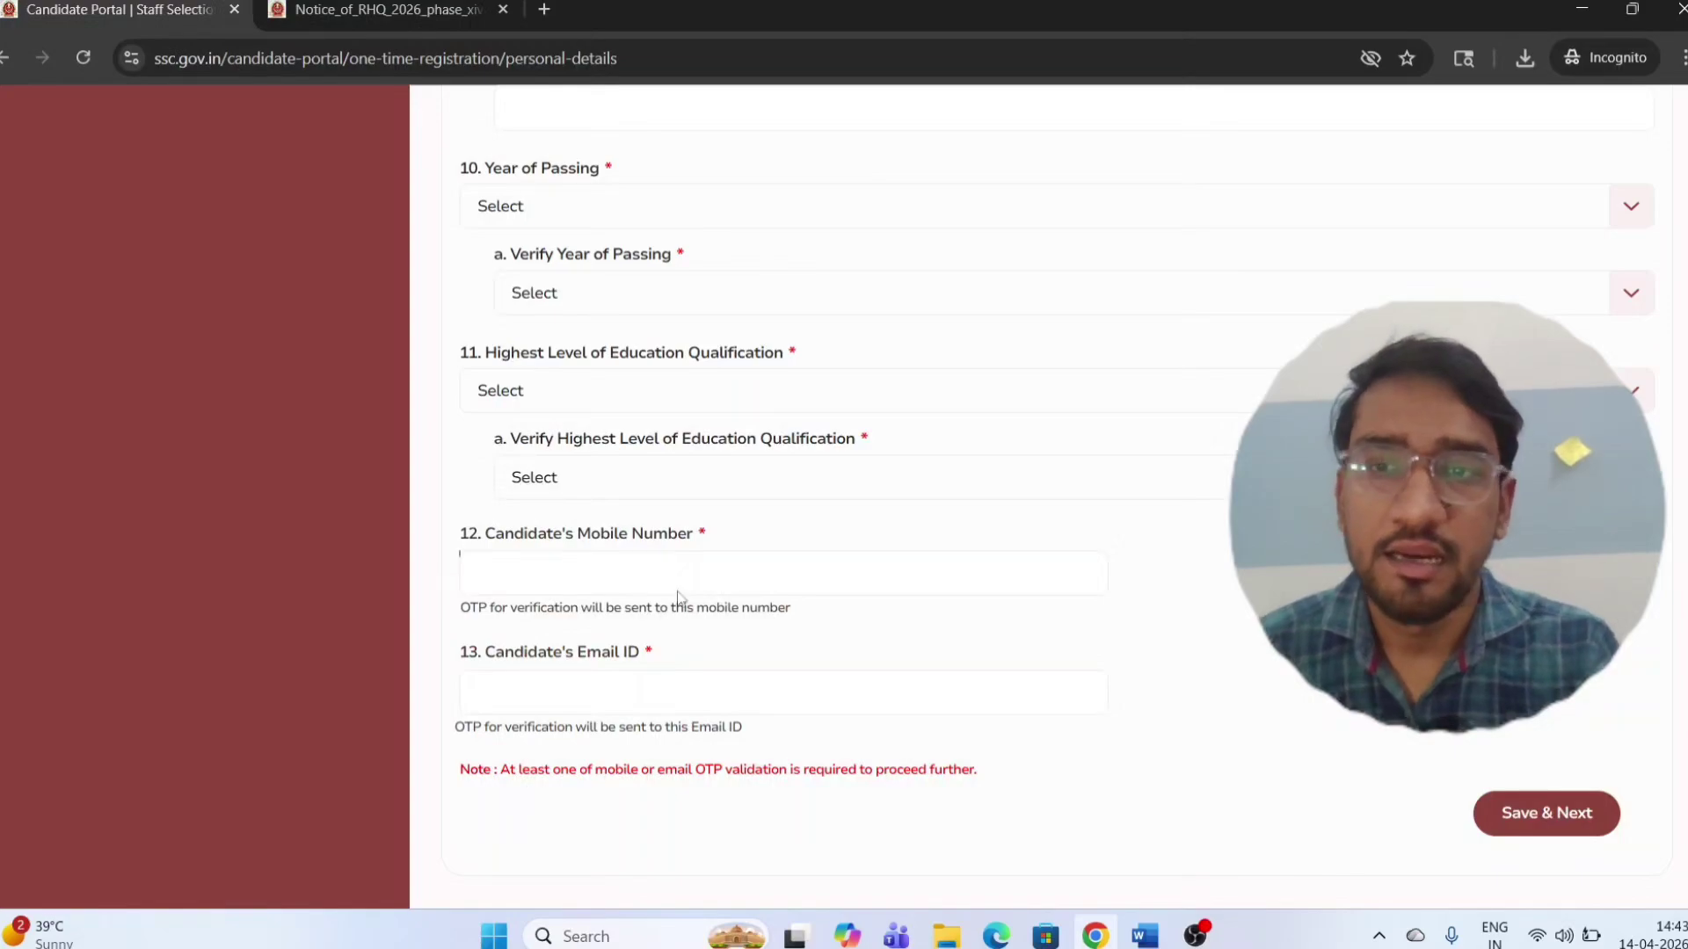
left_click(716, 481)
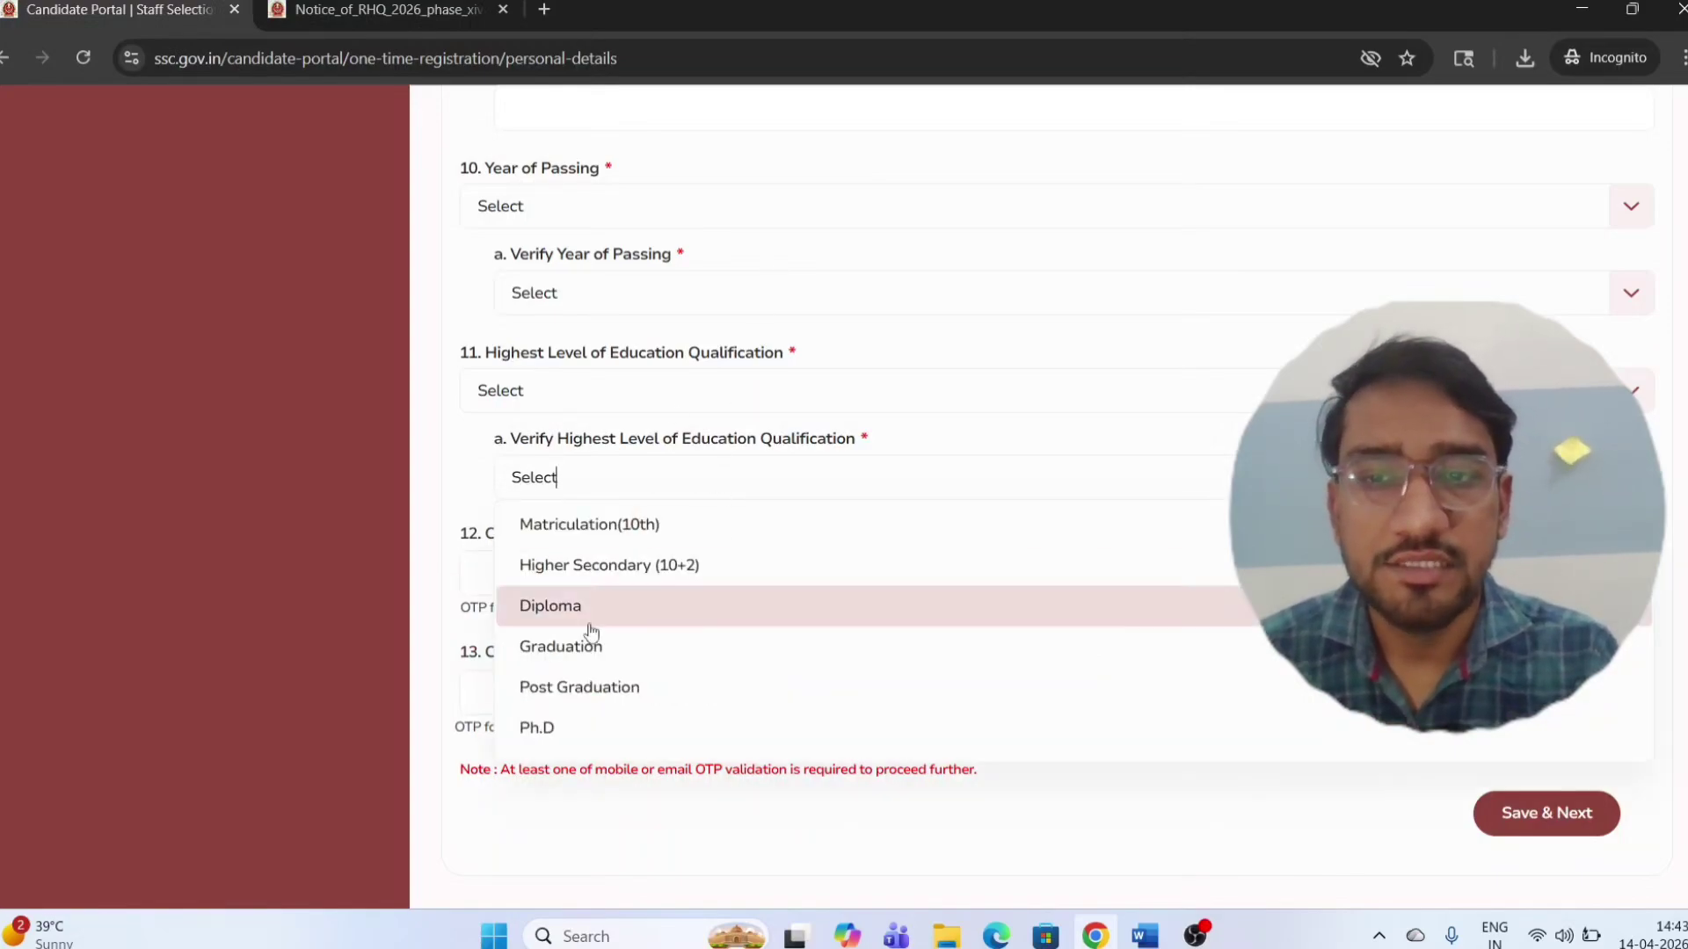
left_click(453, 635)
scroll(457, 633, "down", 2)
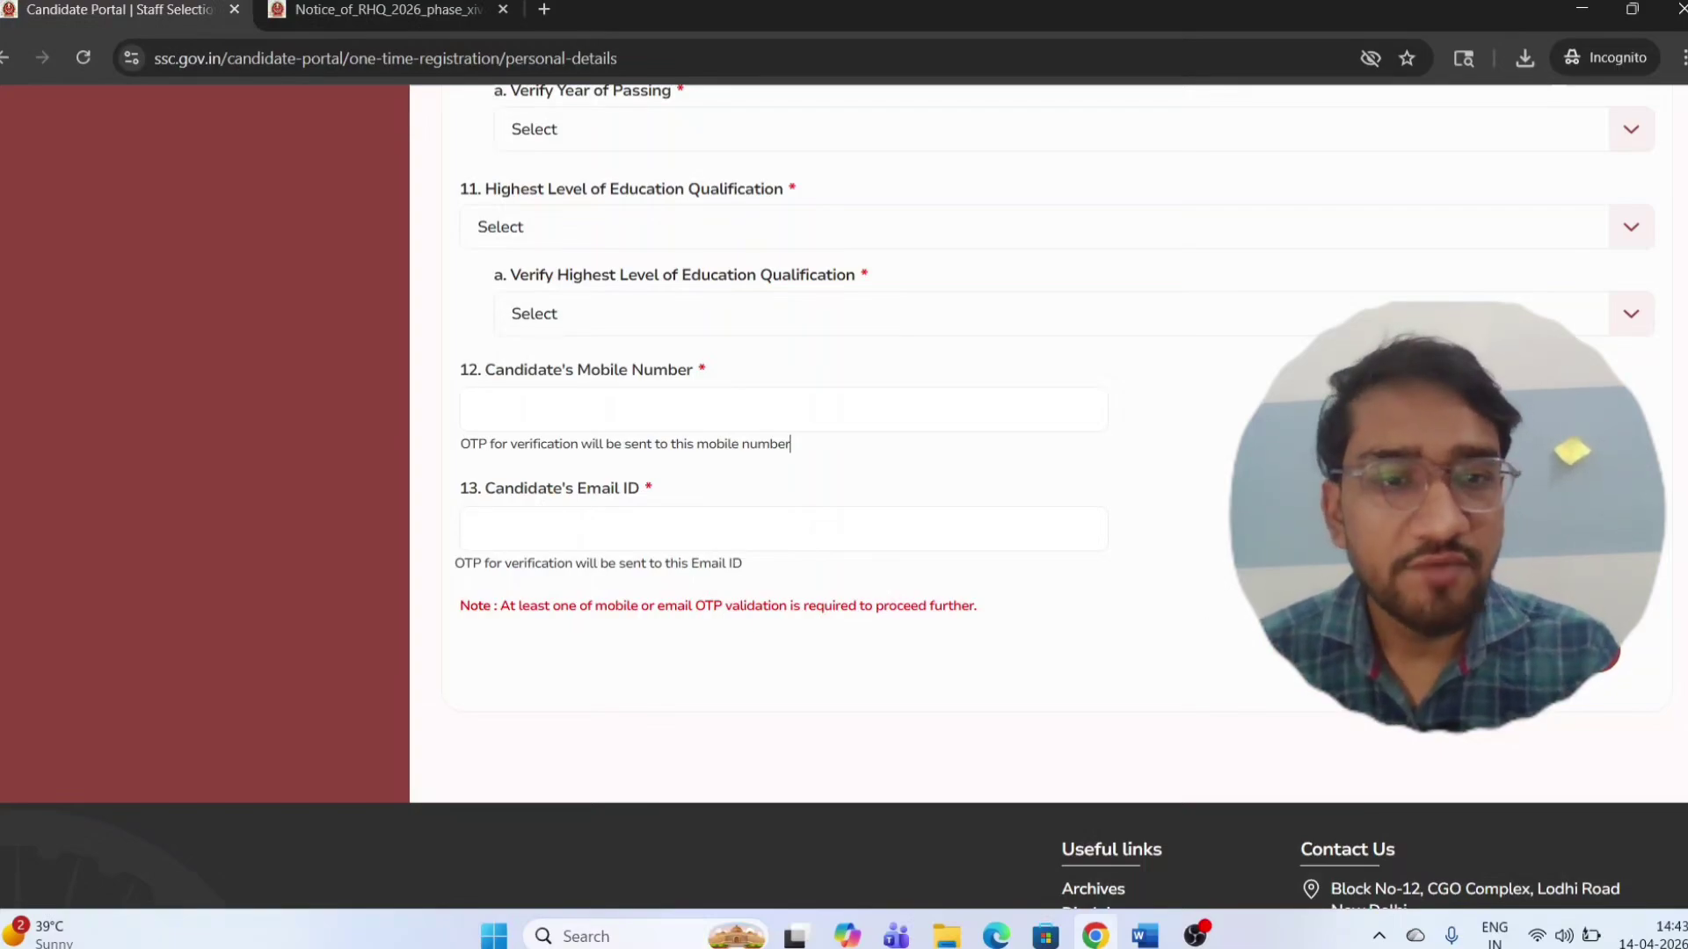
scroll(1231, 401, "up", 20)
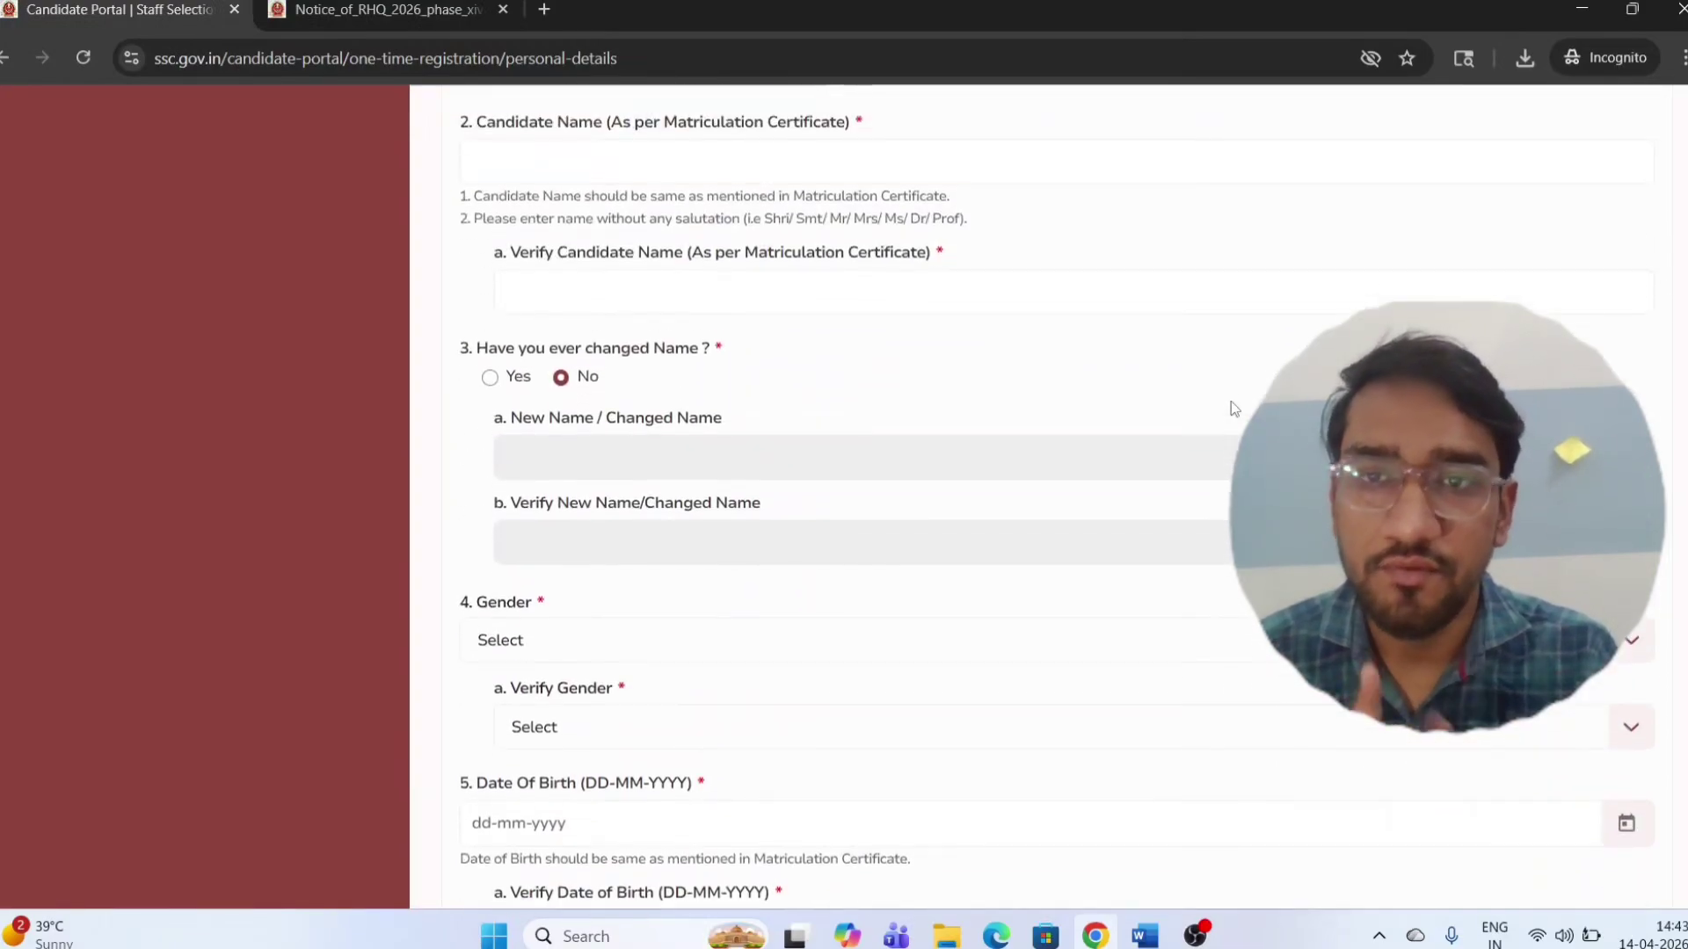
scroll(1231, 401, "up", 1)
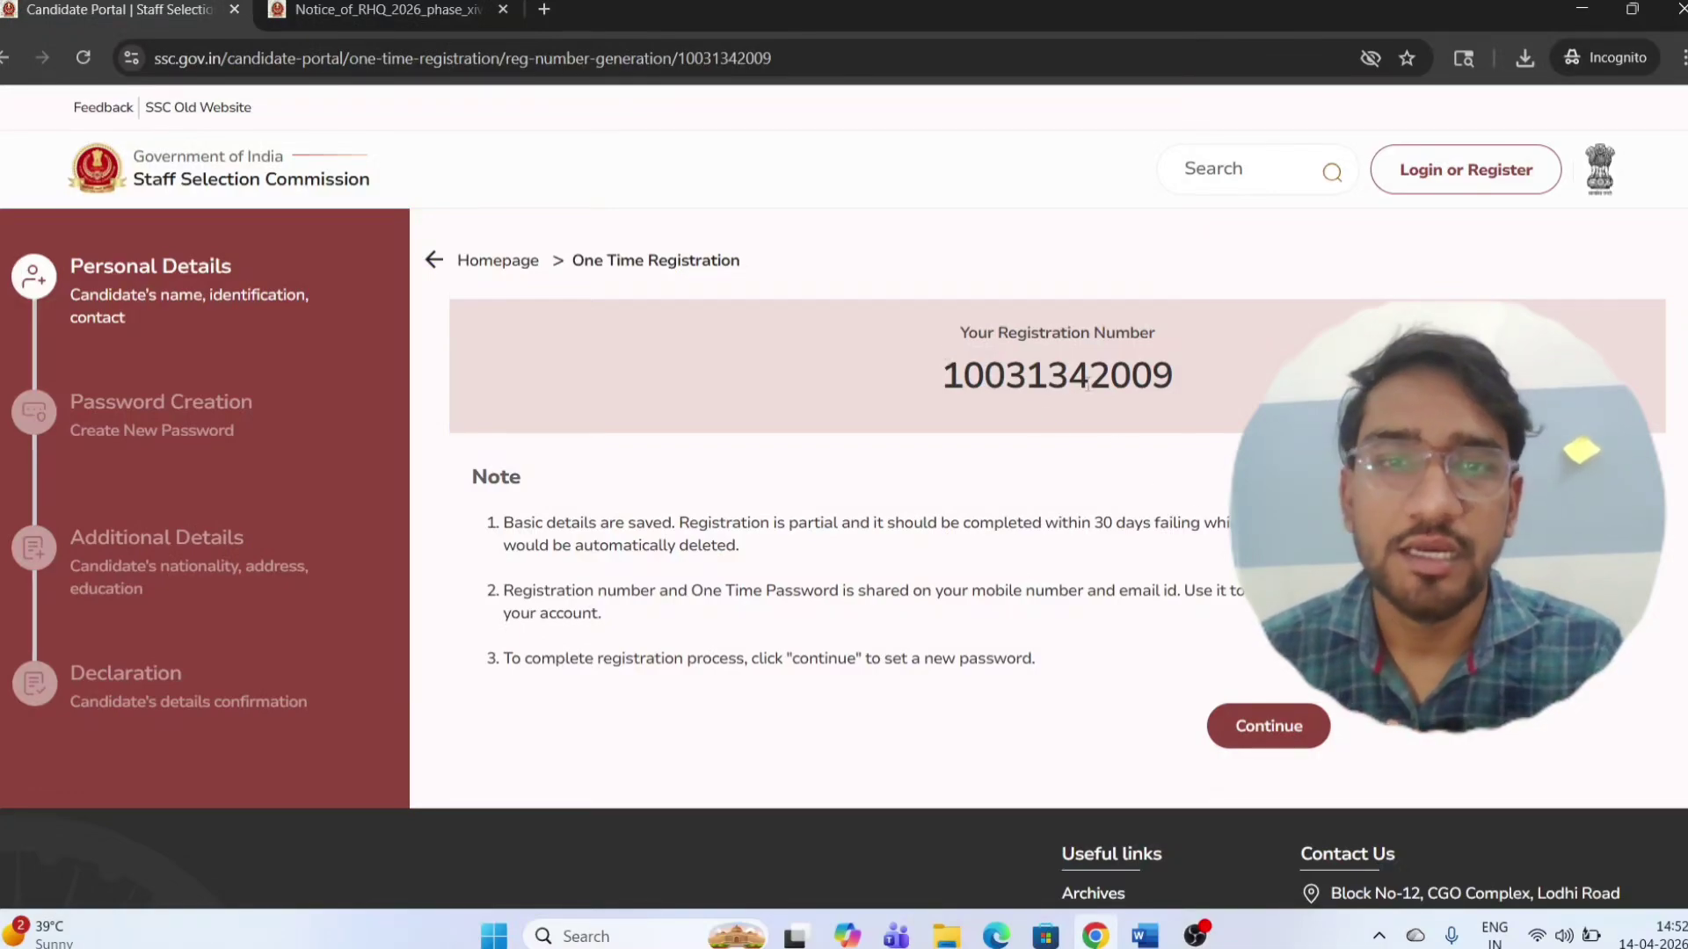
- Highlight the issued registration number and continue to the sign-in page for password creation
left_click_drag(1151, 378, 867, 406)
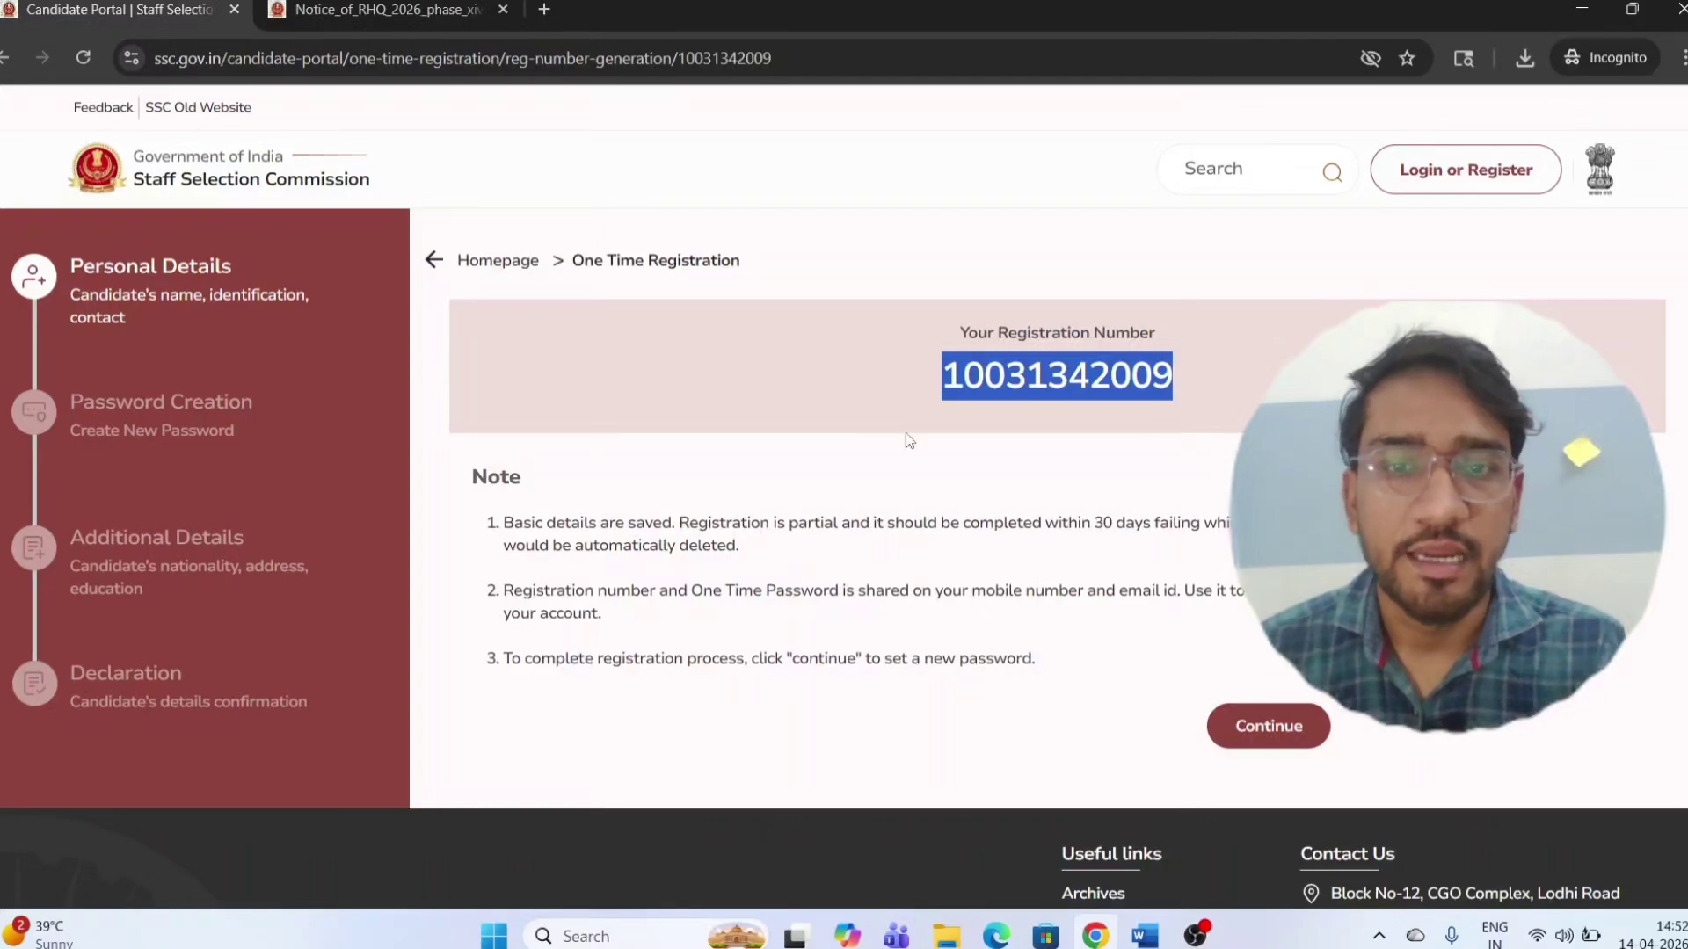
left_click(1231, 730)
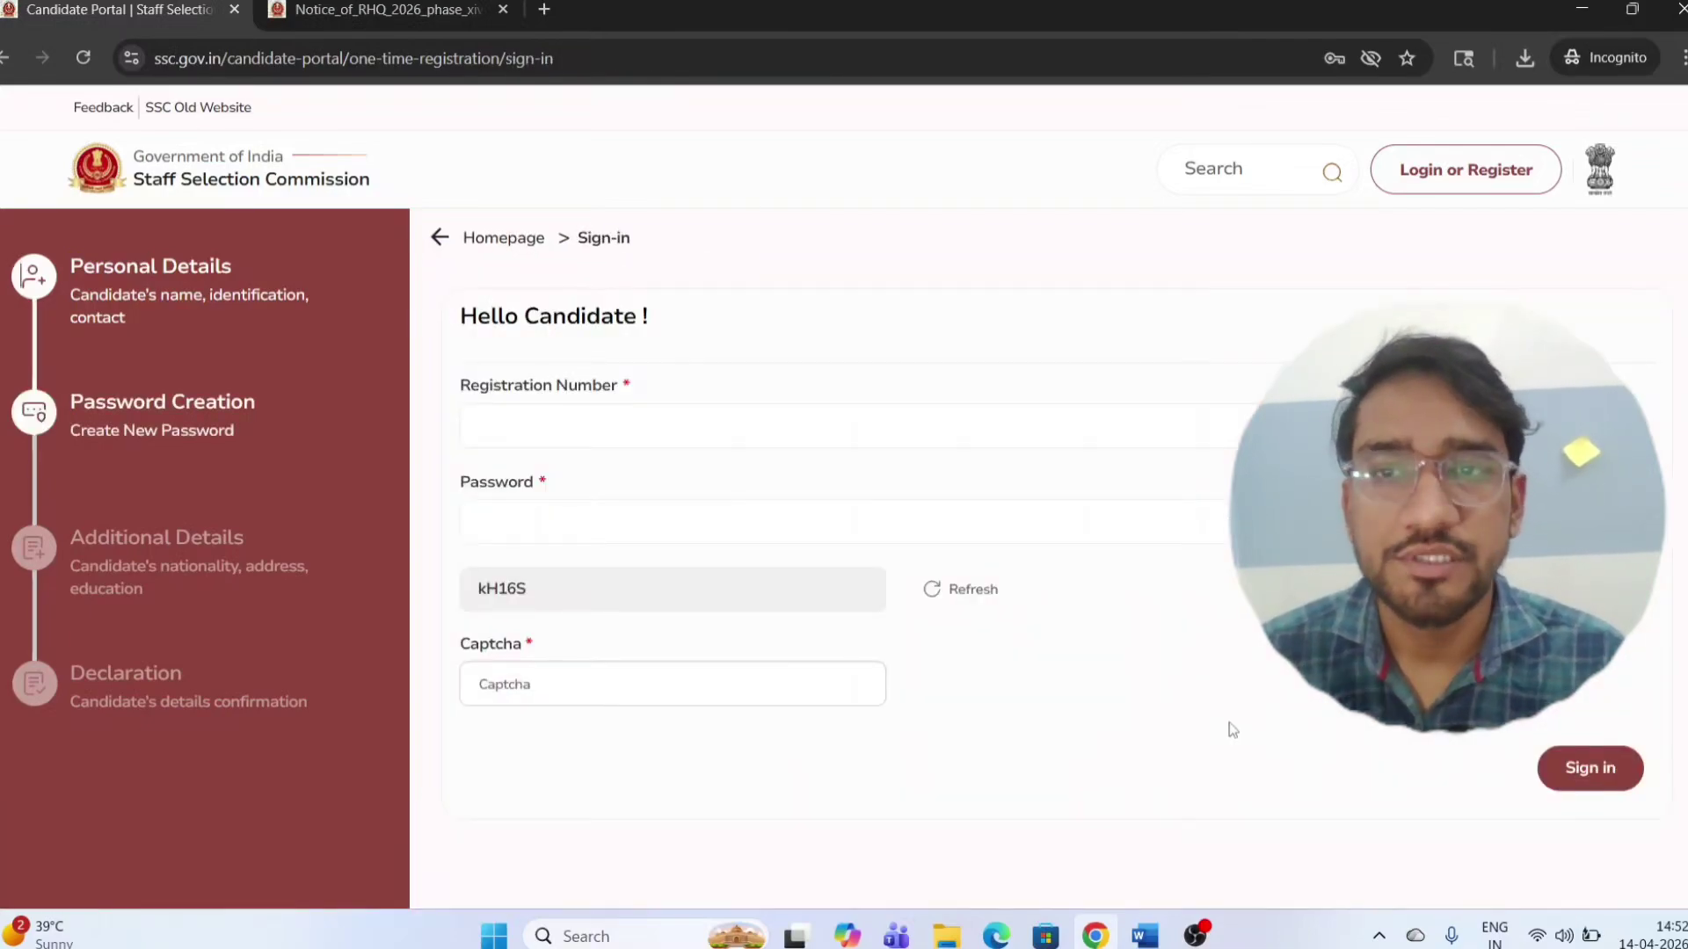
- Check the registration number, password and captcha fields of the candidate sign-in form
left_click(723, 437)
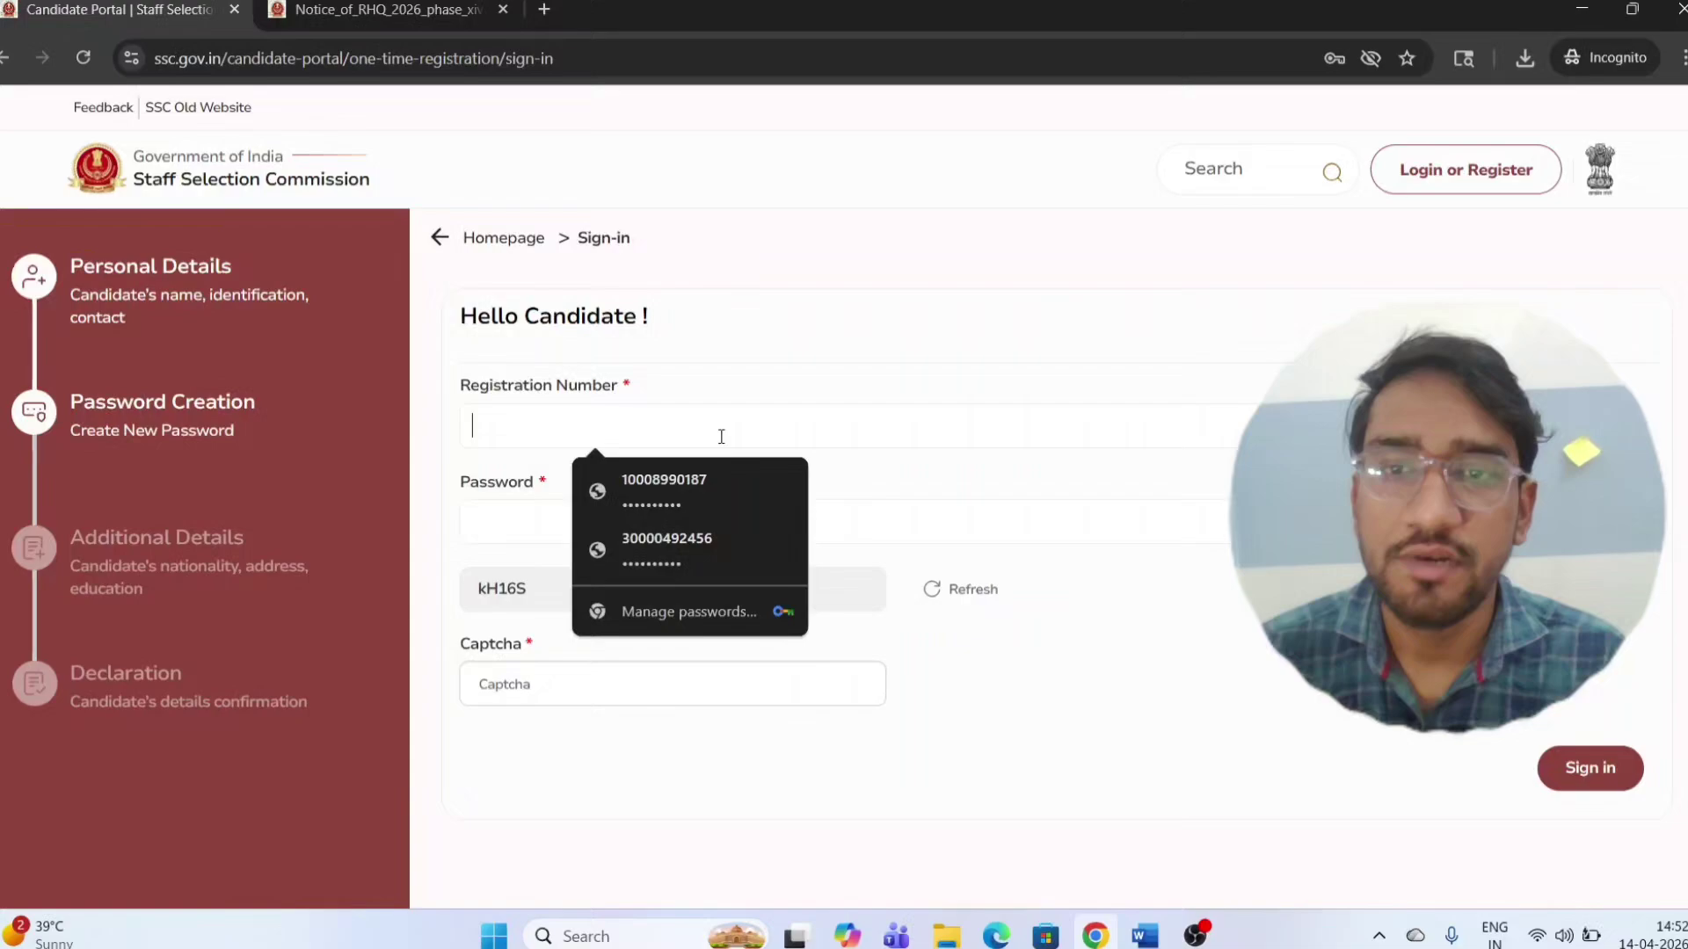
left_click(967, 527)
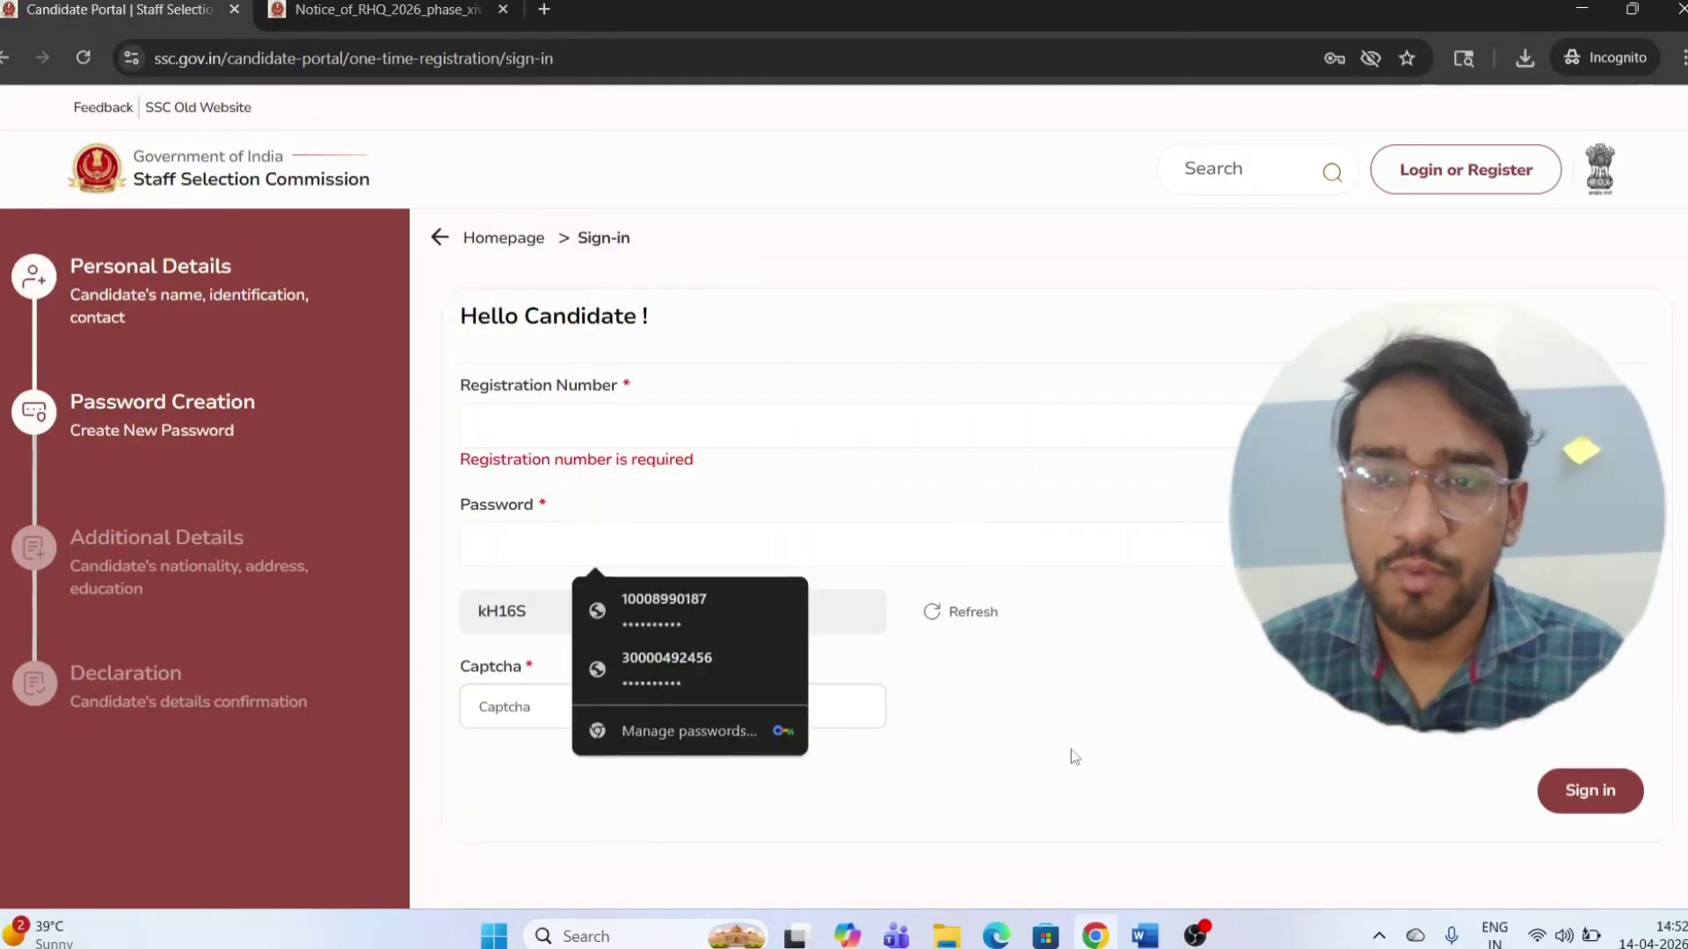
left_click(1020, 699)
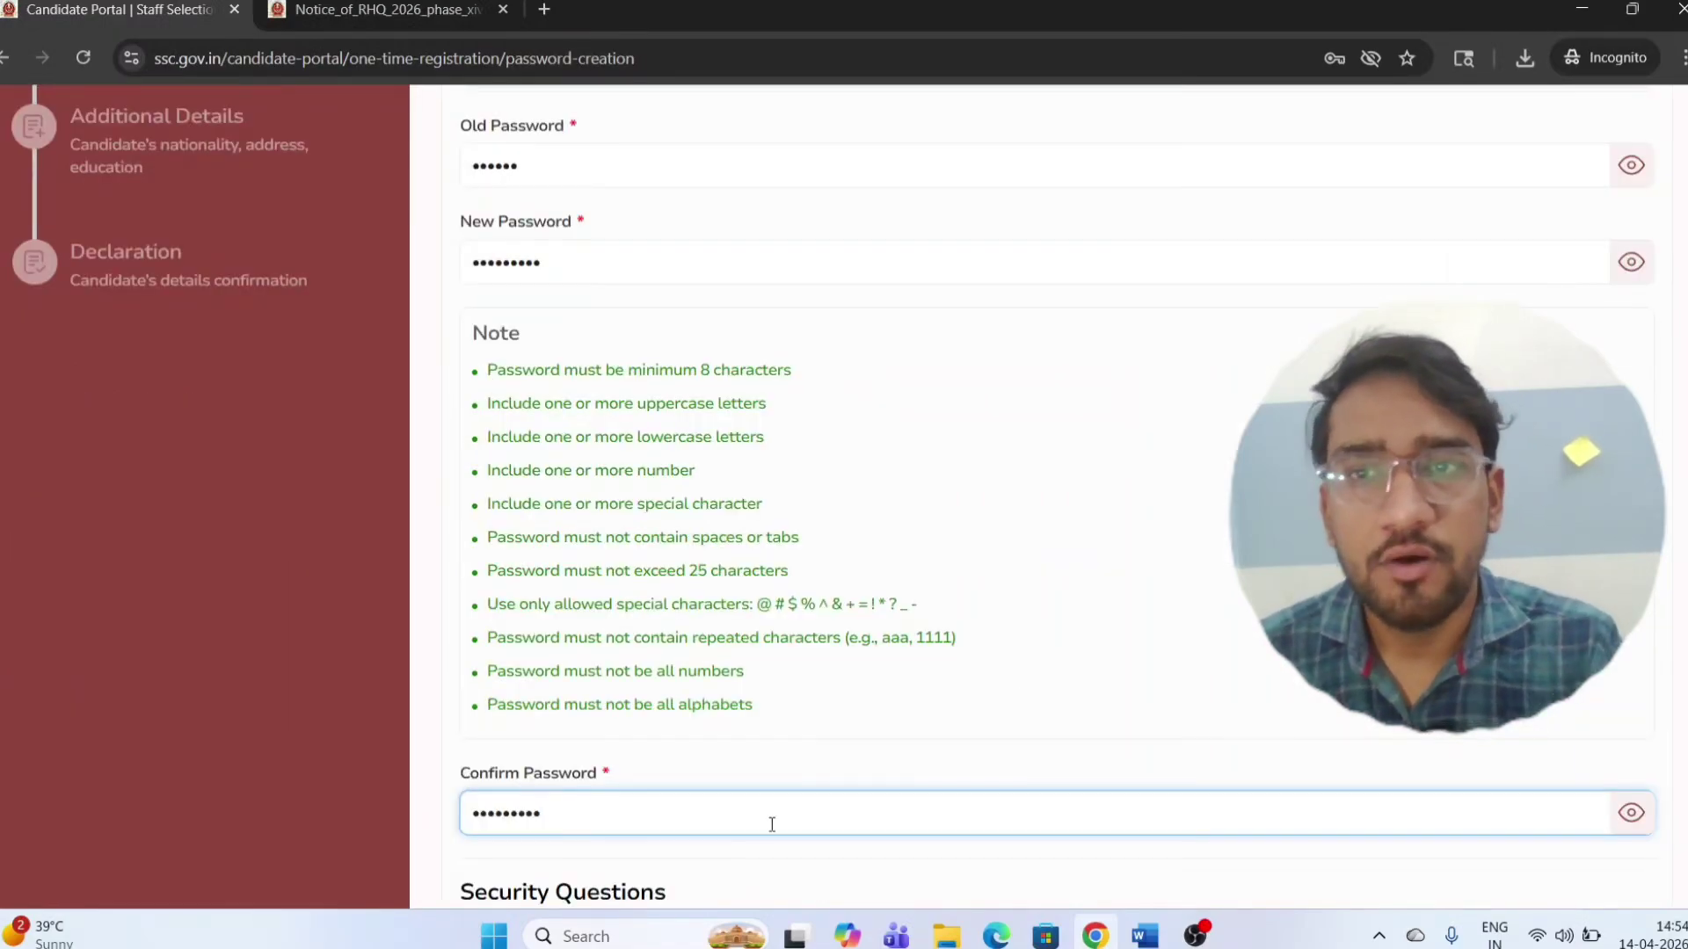
- Review the password creation form down to the security questions and look through the choices offered for Security Question 1
scroll(767, 811, "down", 1)
scroll(762, 802, "down", 5)
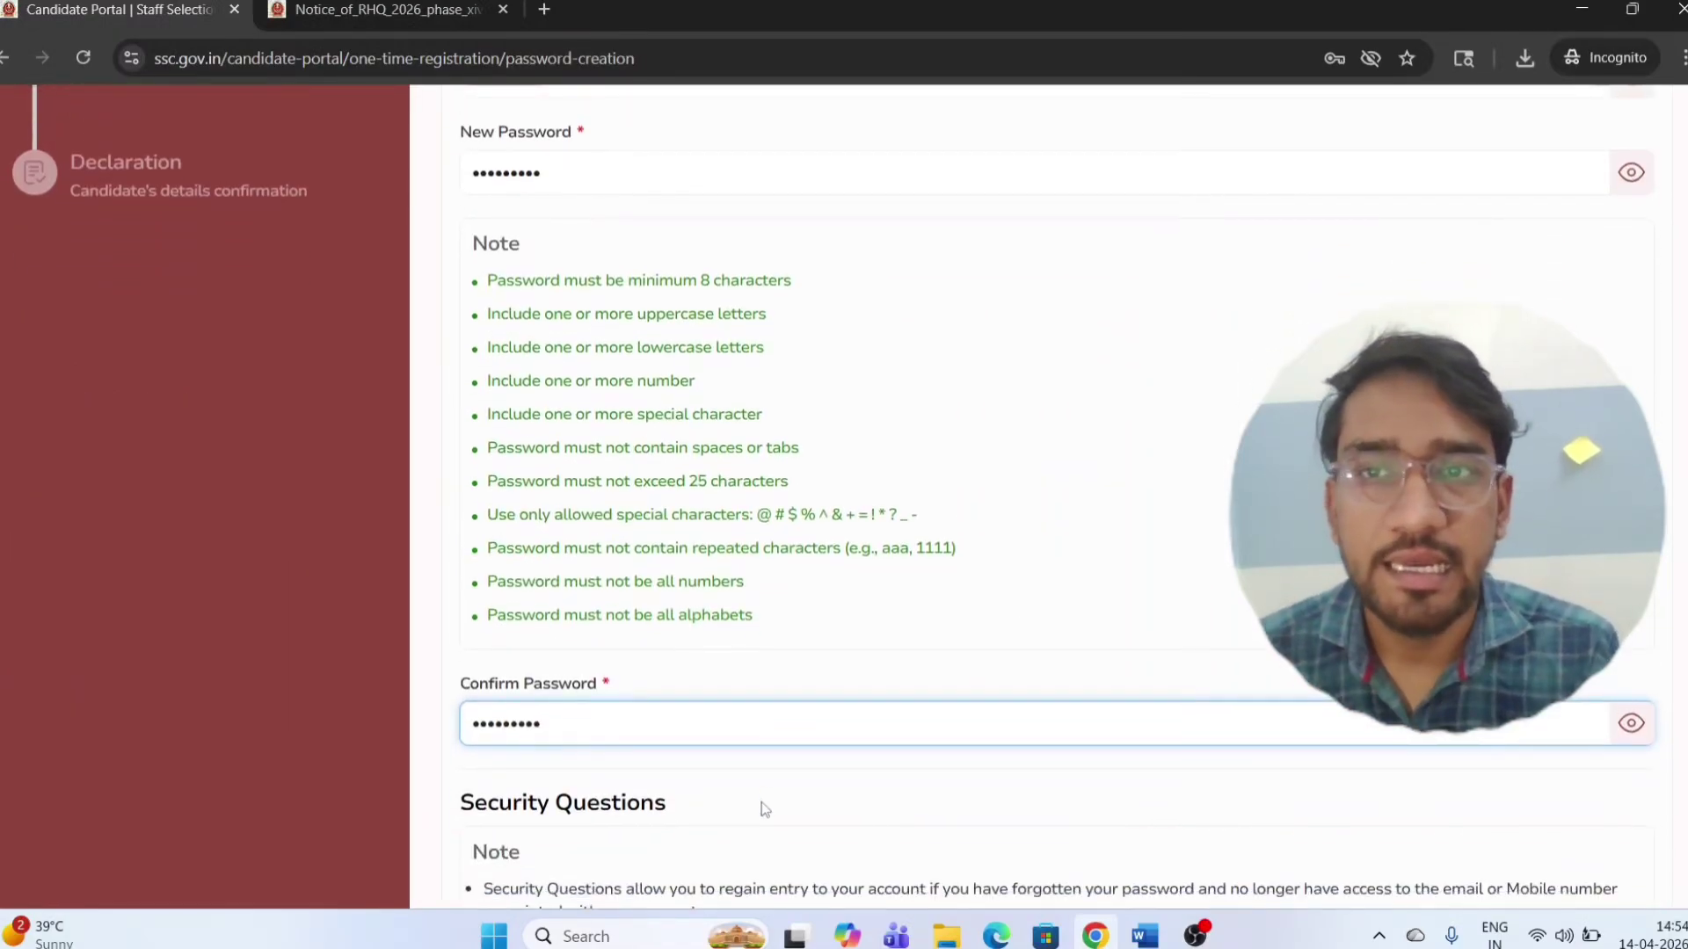
scroll(762, 802, "down", 2)
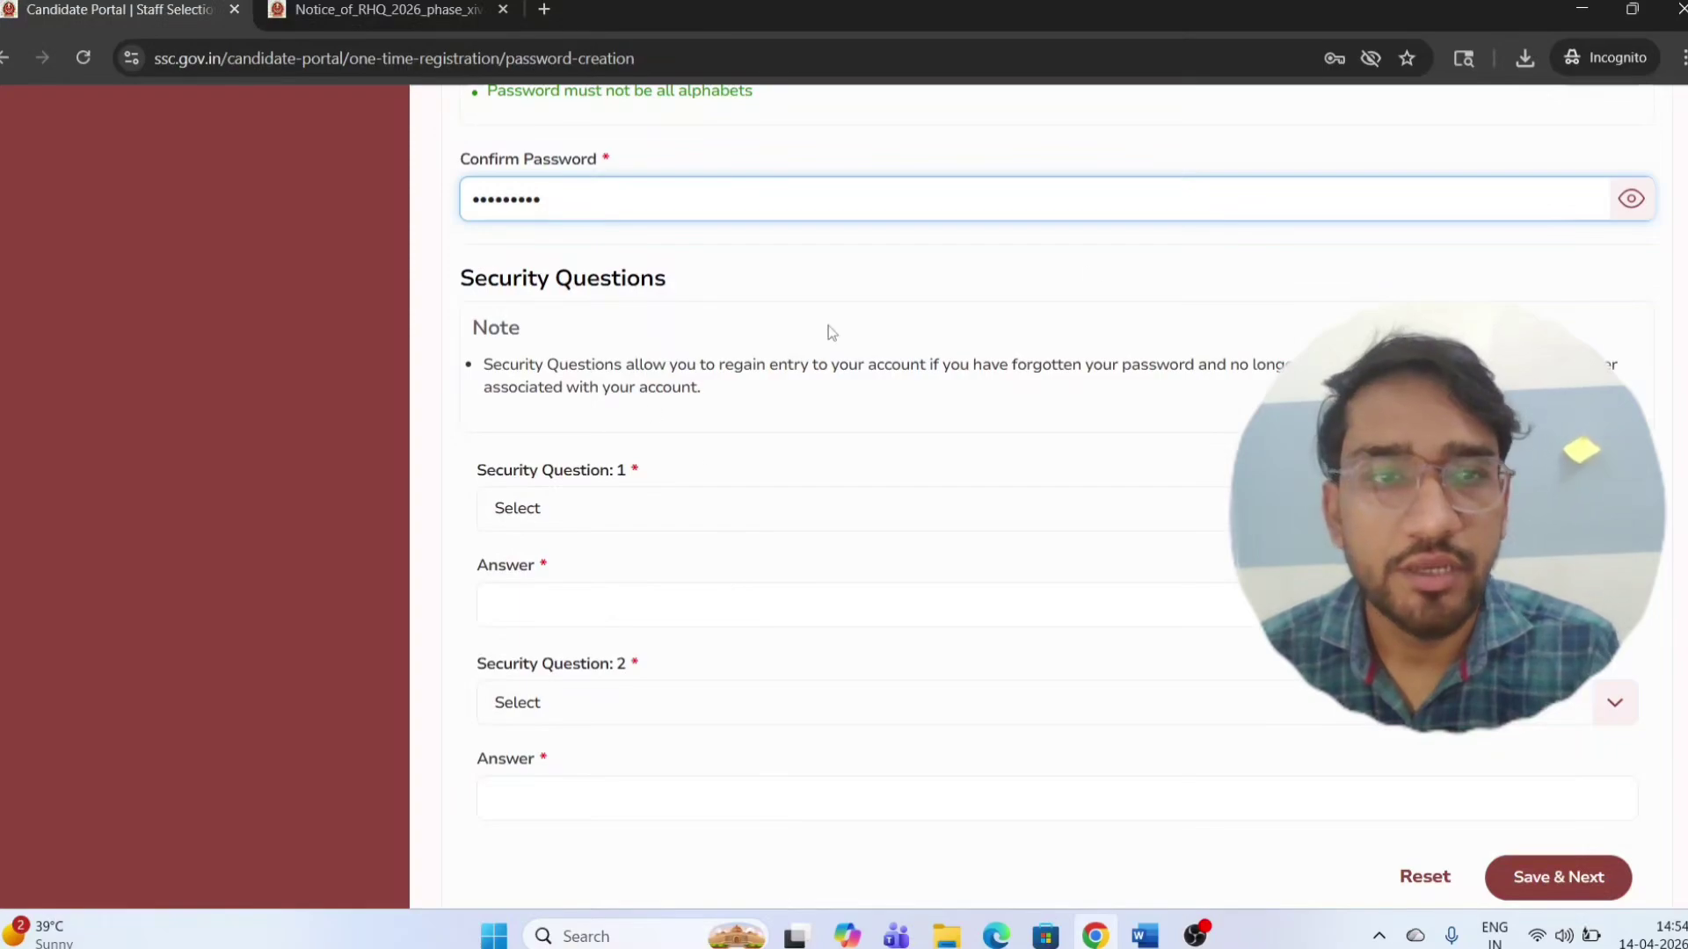
scroll(683, 436, "down", 1)
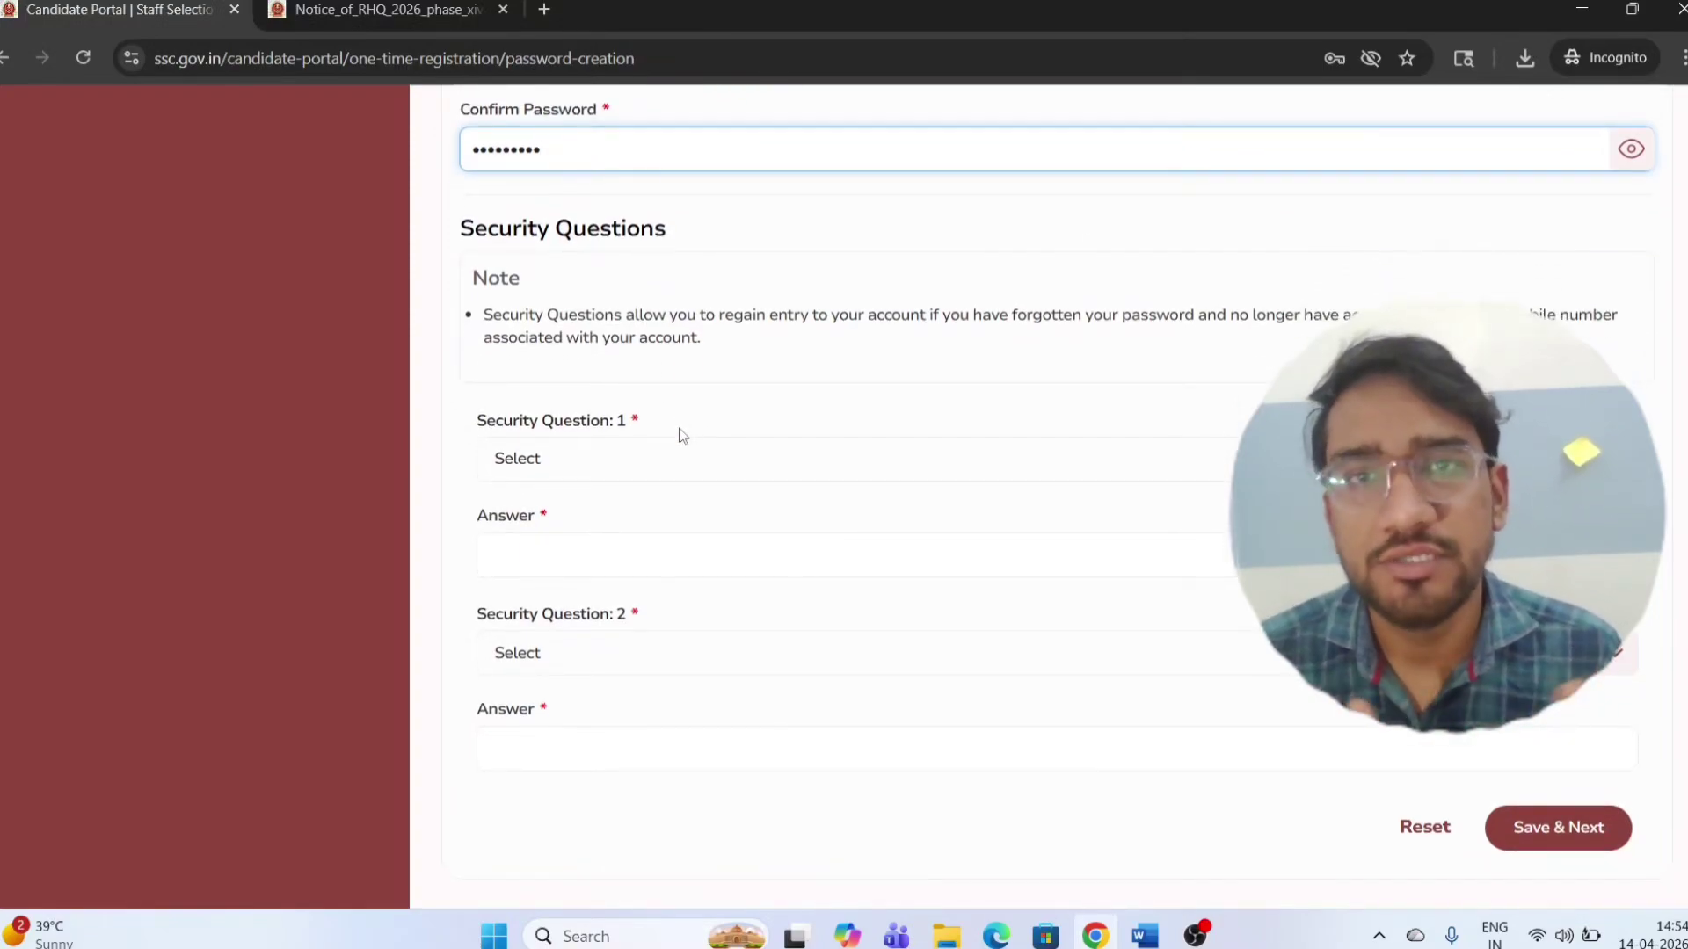
left_click(666, 470)
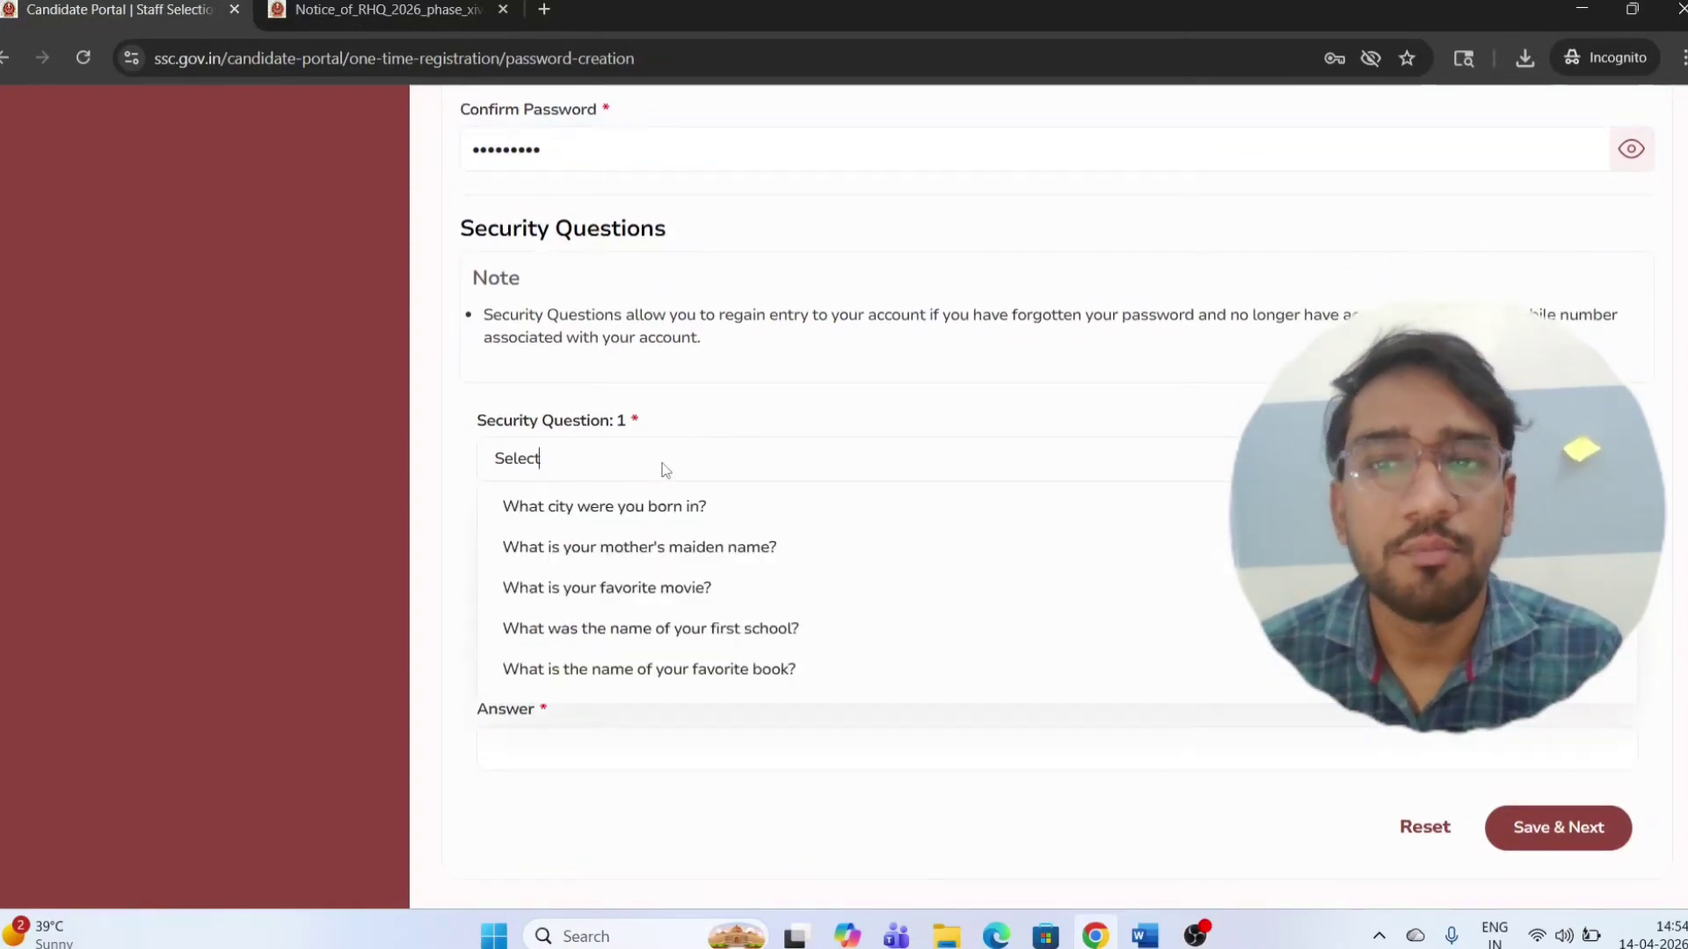
scroll(665, 470, "down", 1)
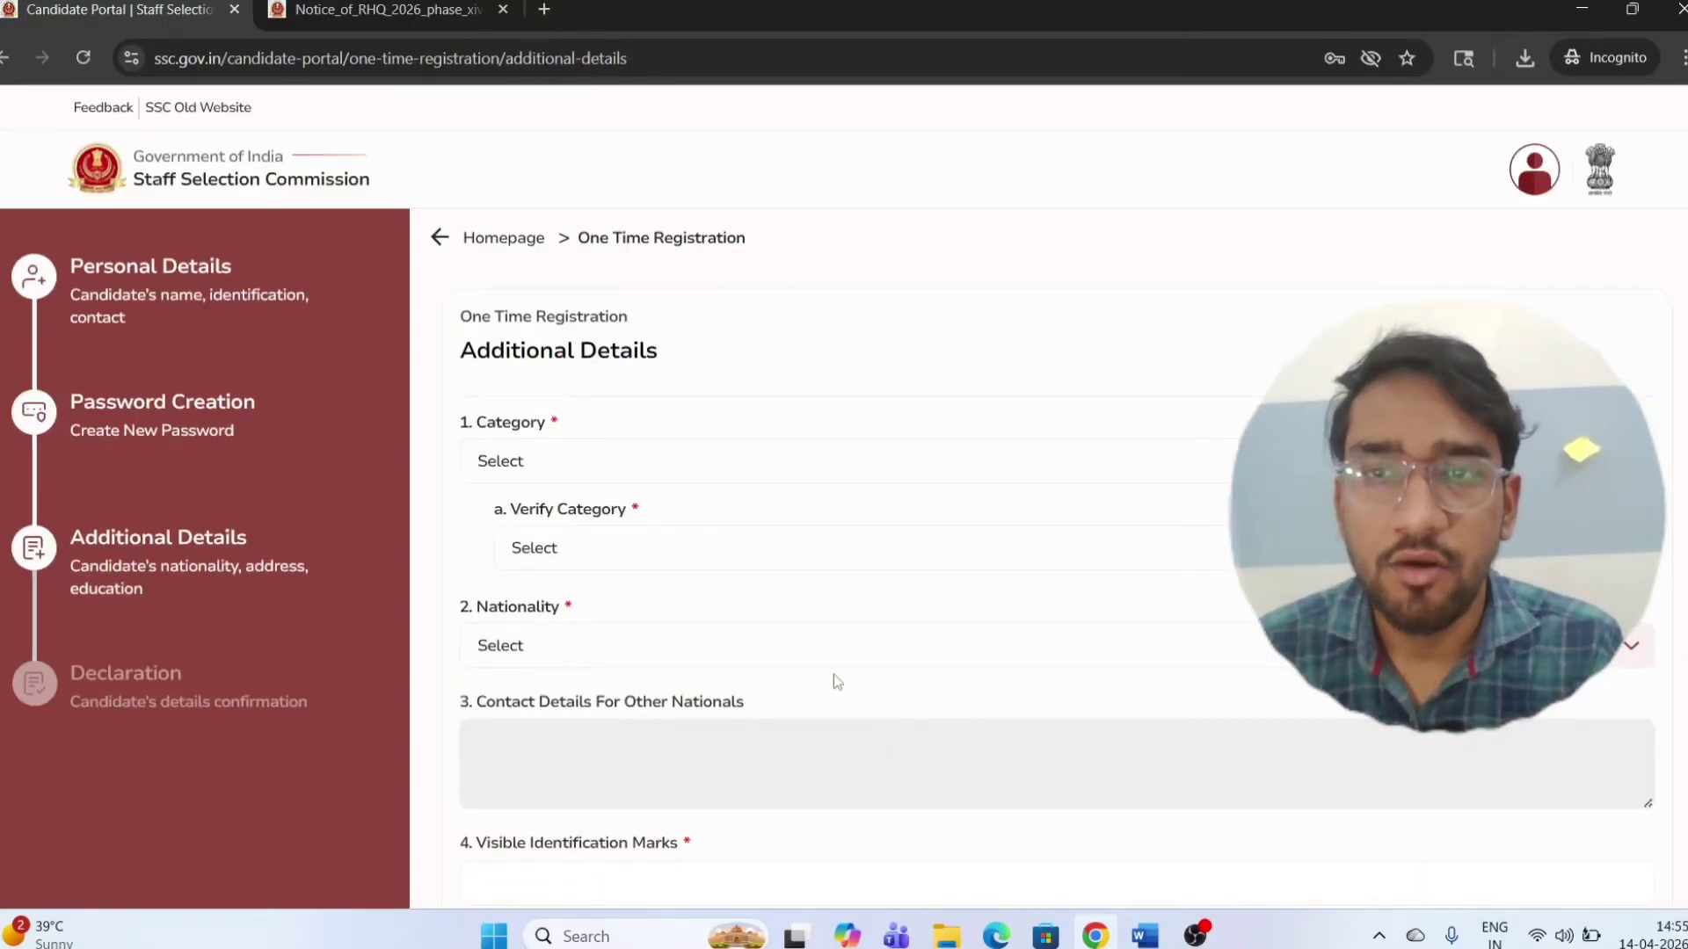
- Set the category to EWS in the Additional Details form
scroll(735, 631, "down", 1)
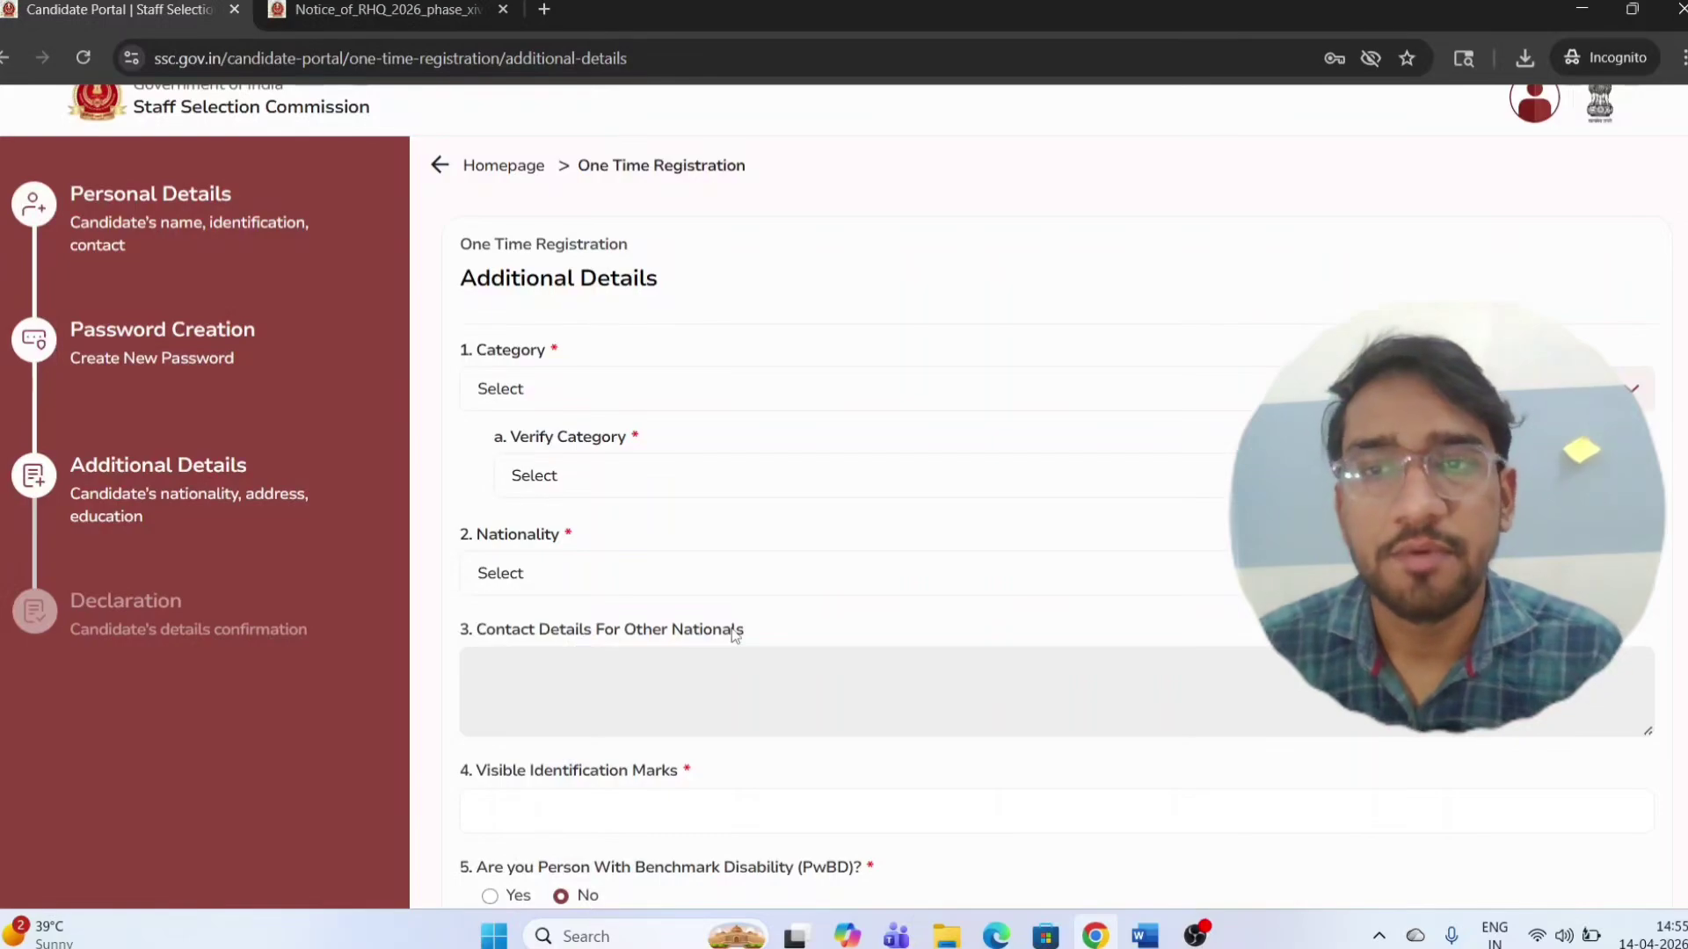
left_click(628, 410)
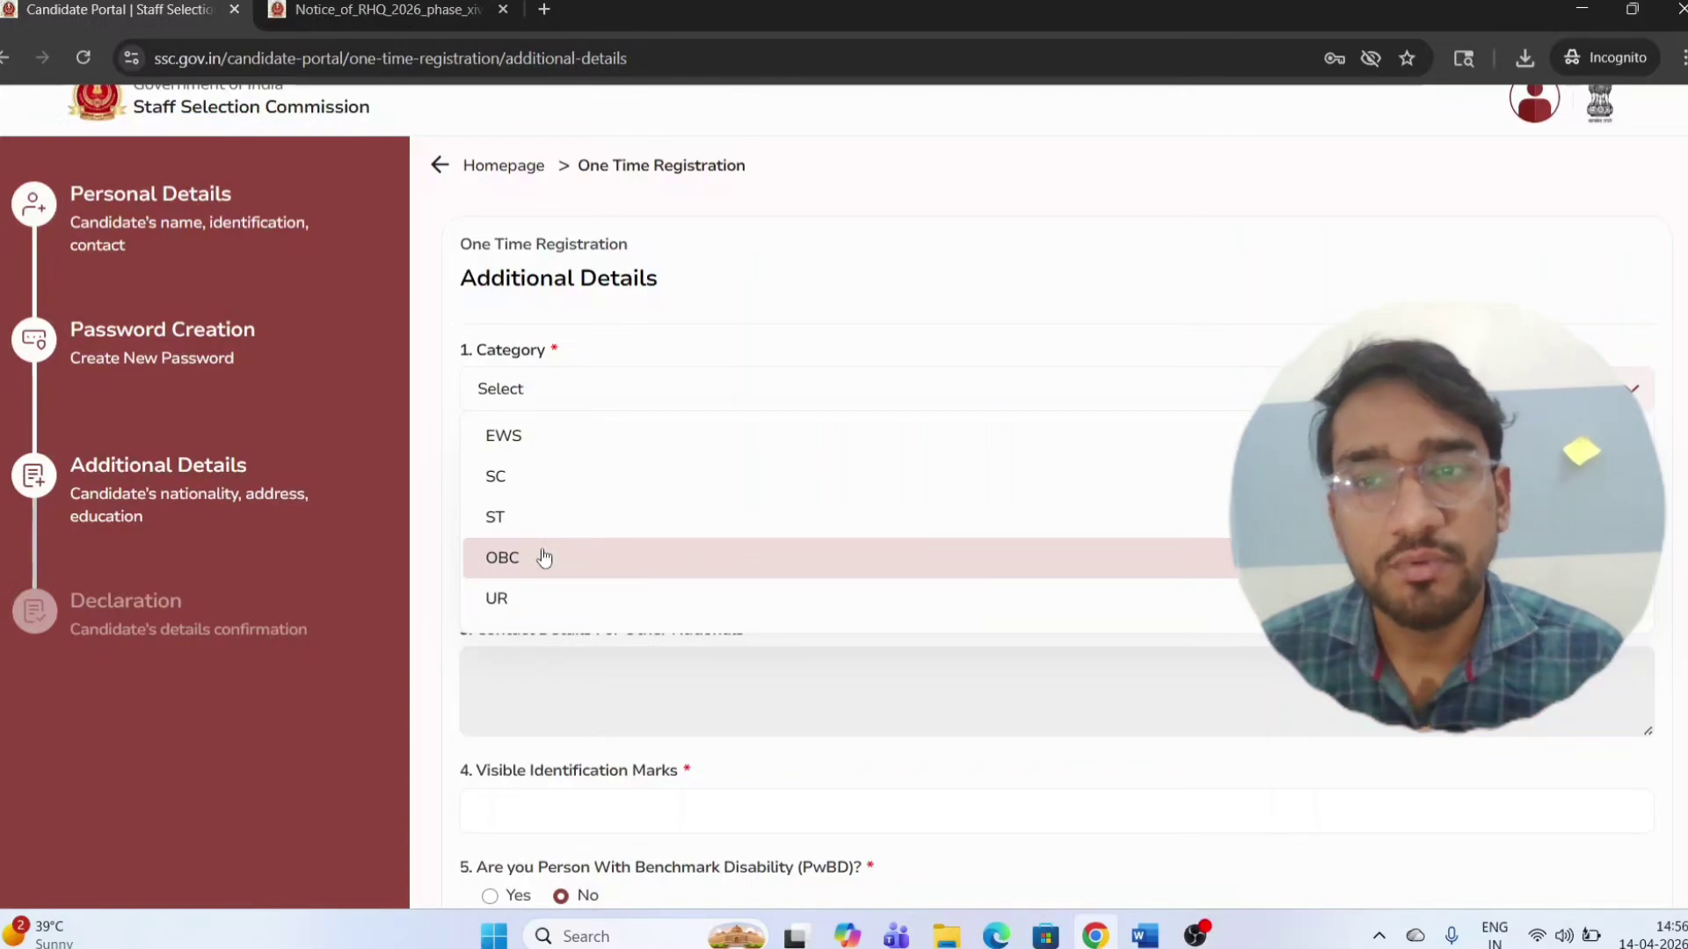
left_click(560, 436)
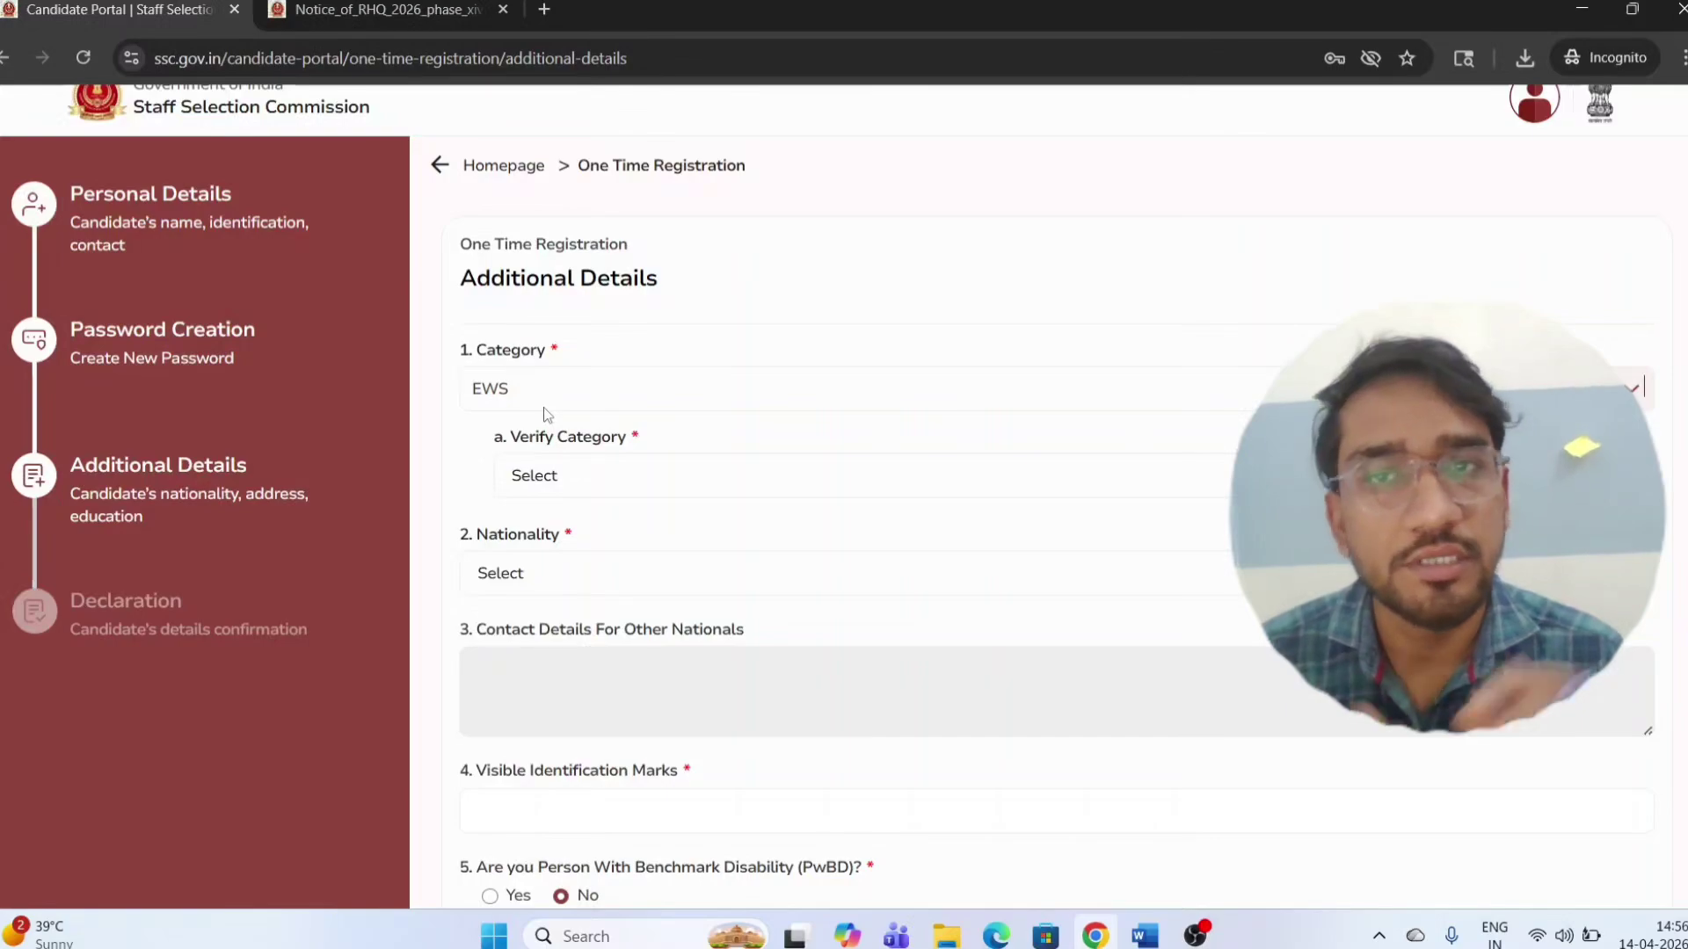
- Examine the remaining Additional Details fields, from category verification, nationality, identification marks and disability through permanent and present address
scroll(543, 552, "down", 1)
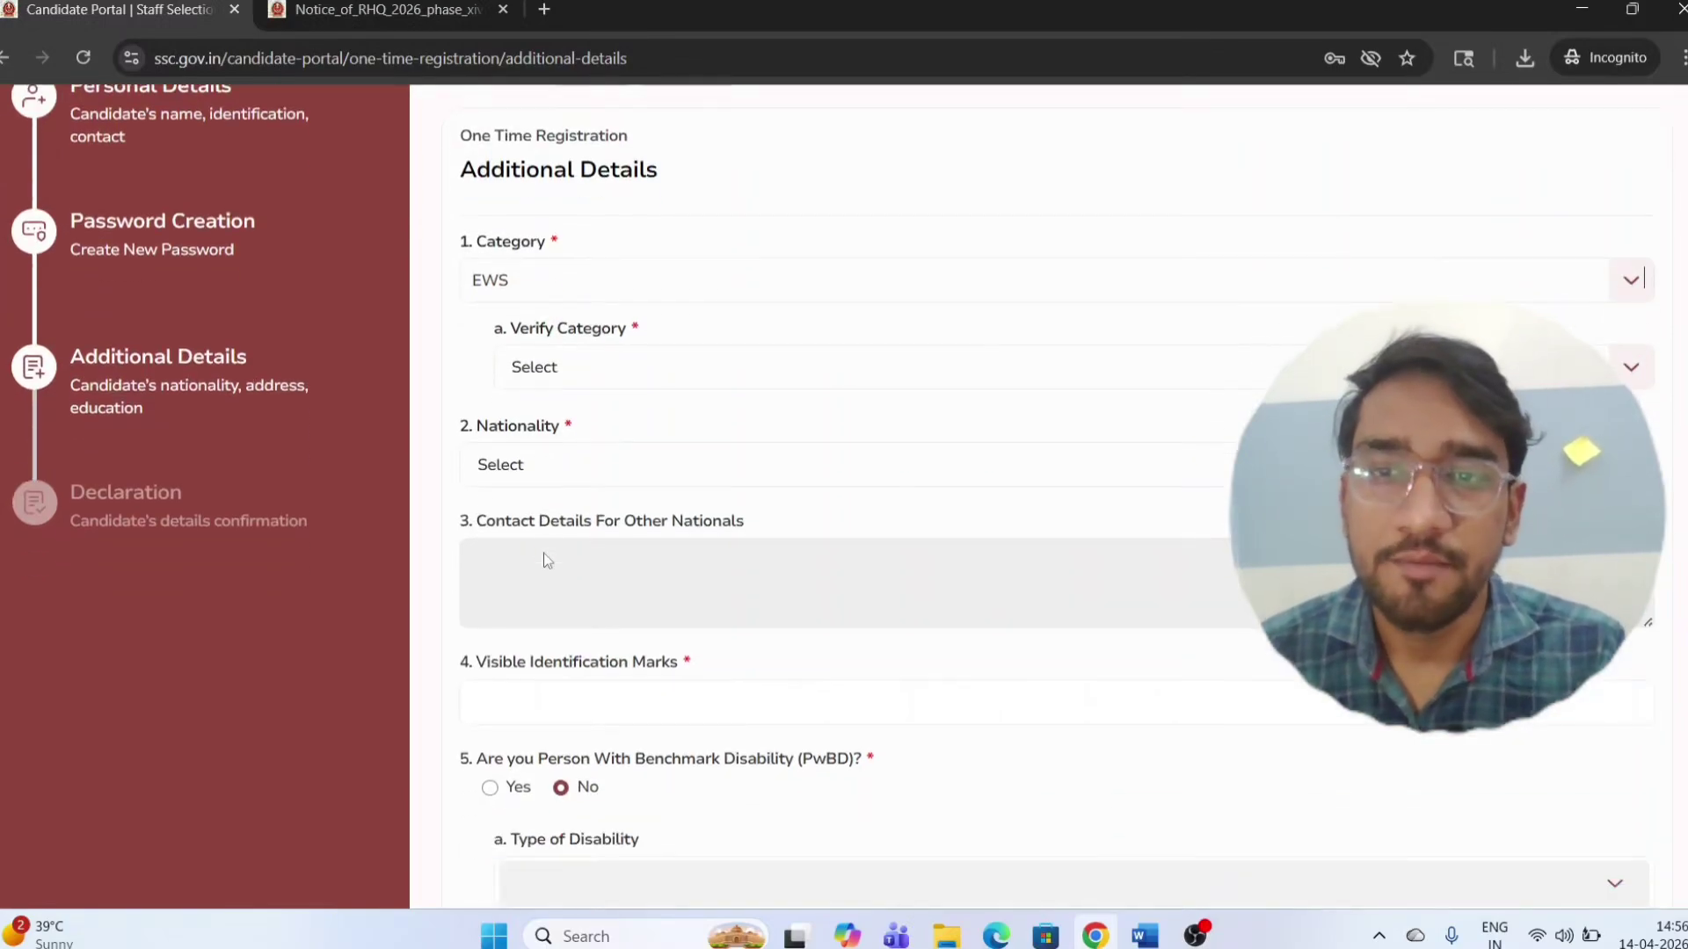
scroll(605, 418, "down", 1)
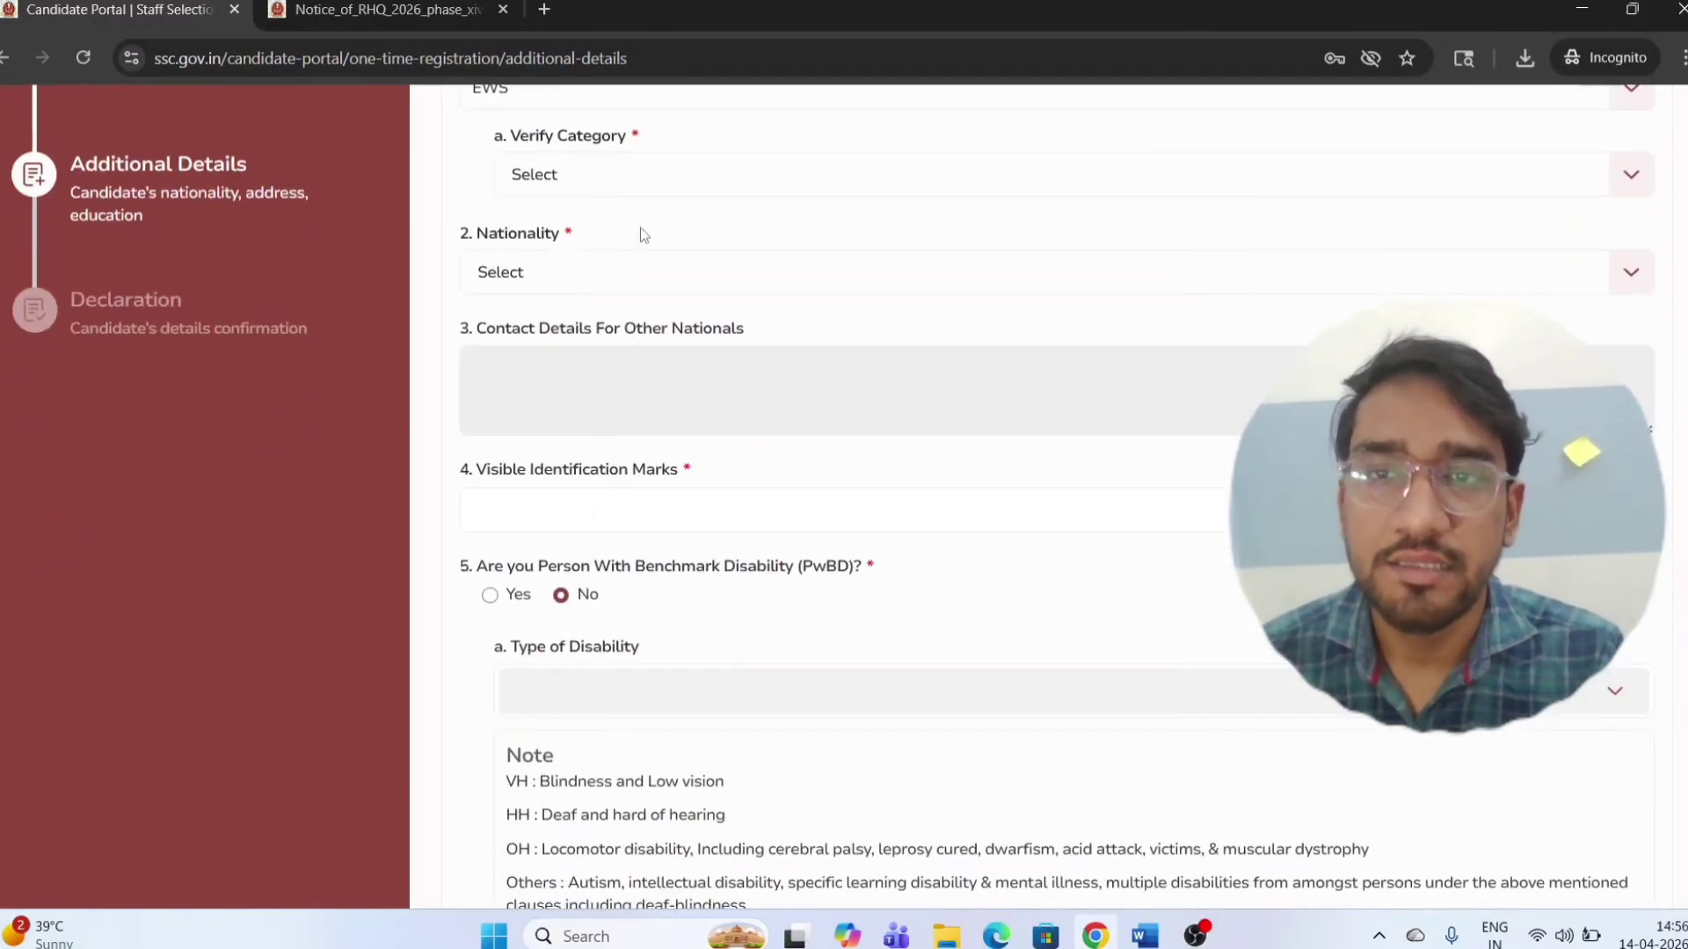
scroll(565, 457, "down", 1)
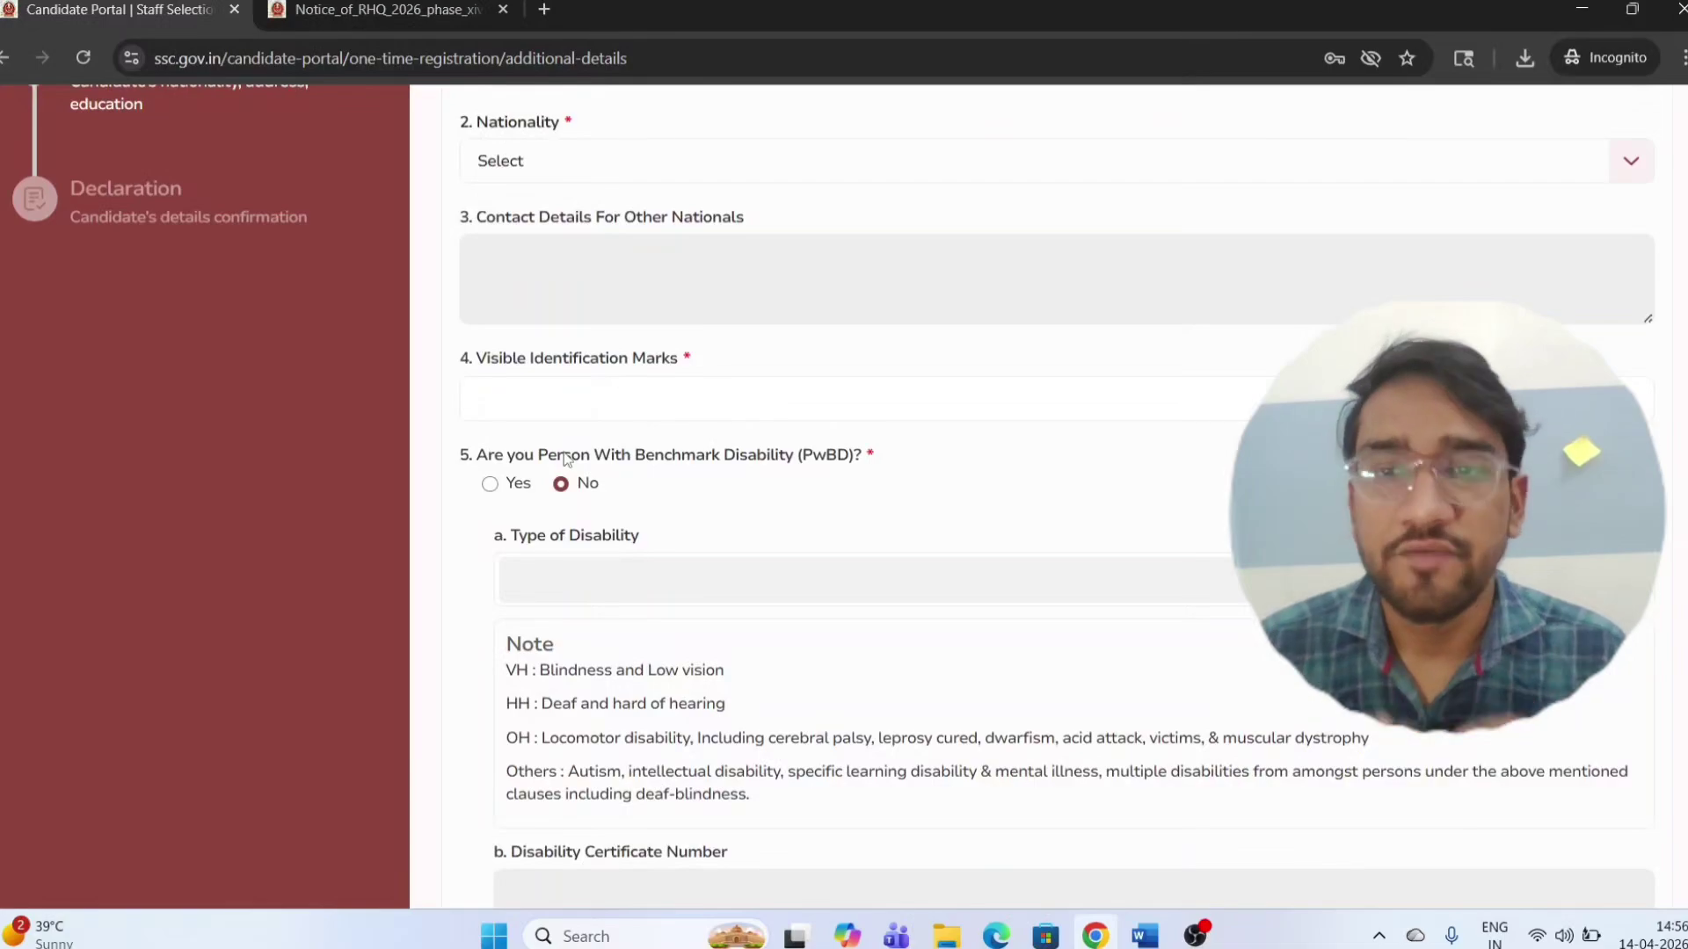
scroll(566, 458, "down", 1)
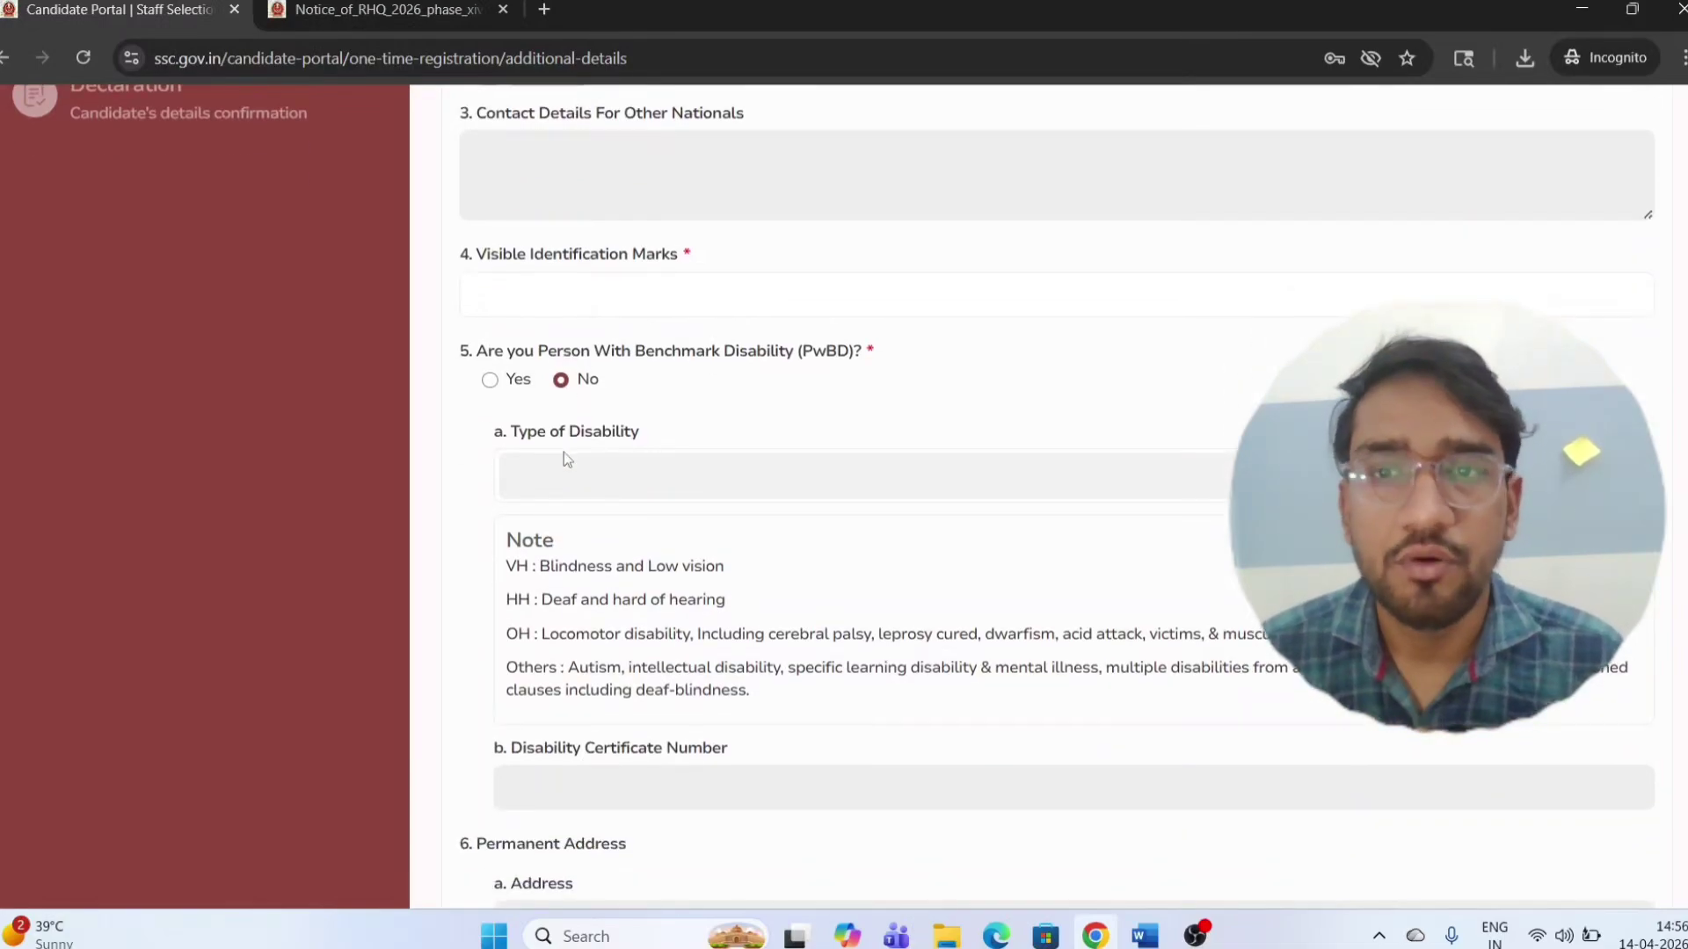
scroll(563, 453, "down", 5)
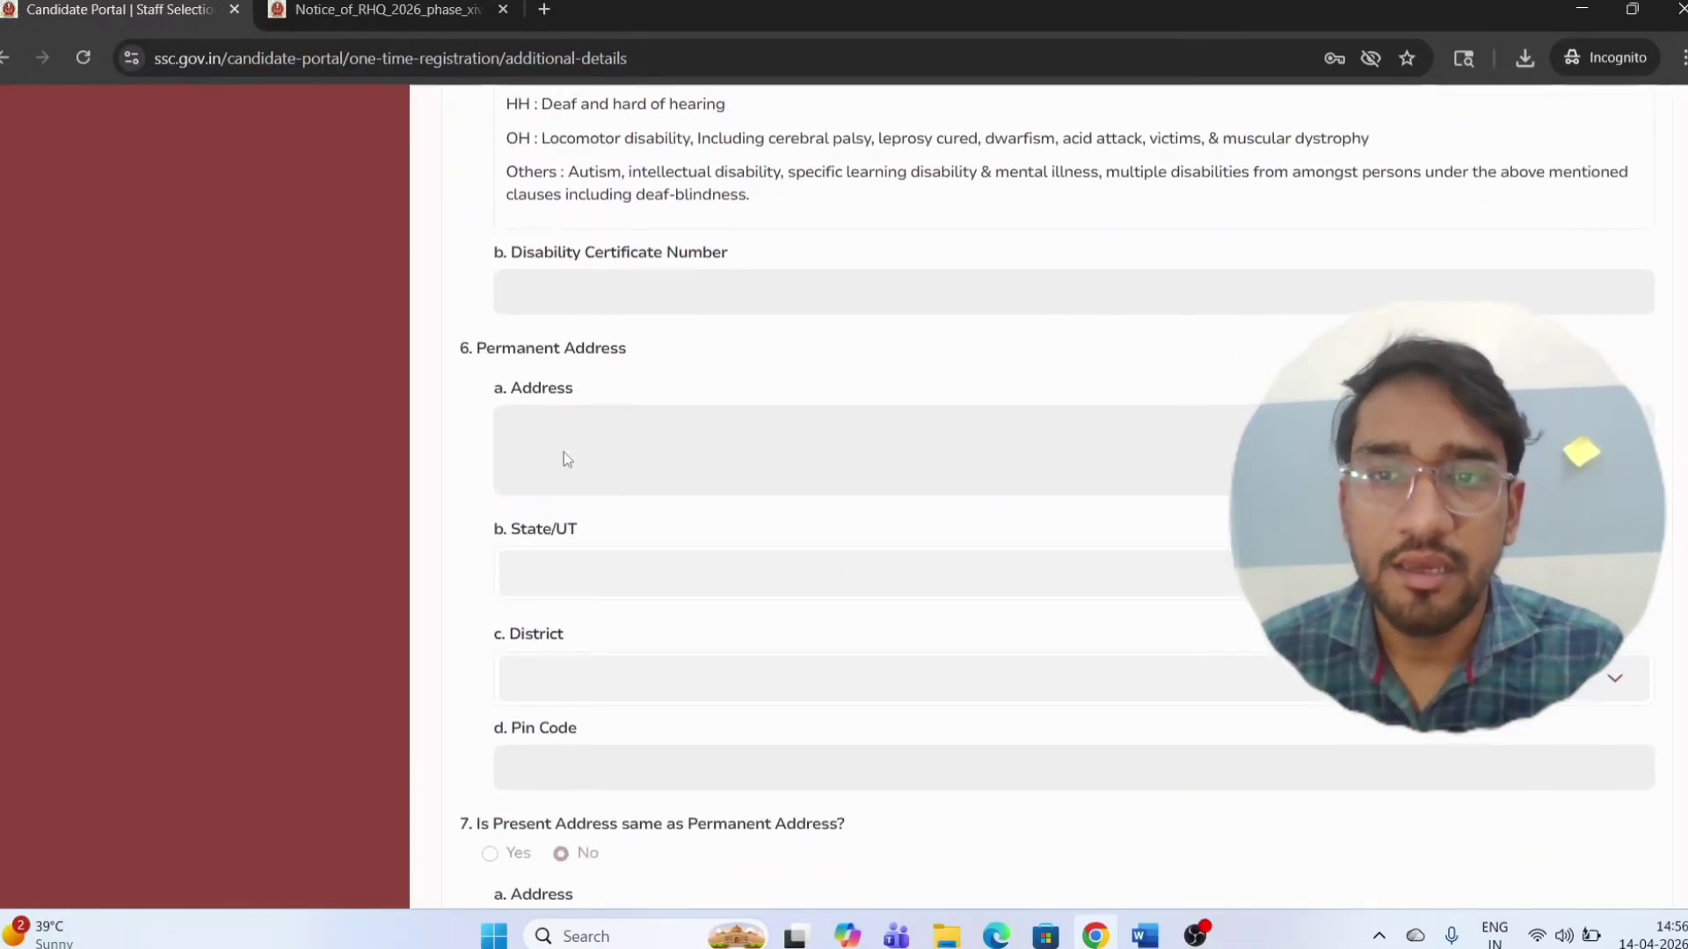
scroll(563, 452, "down", 6)
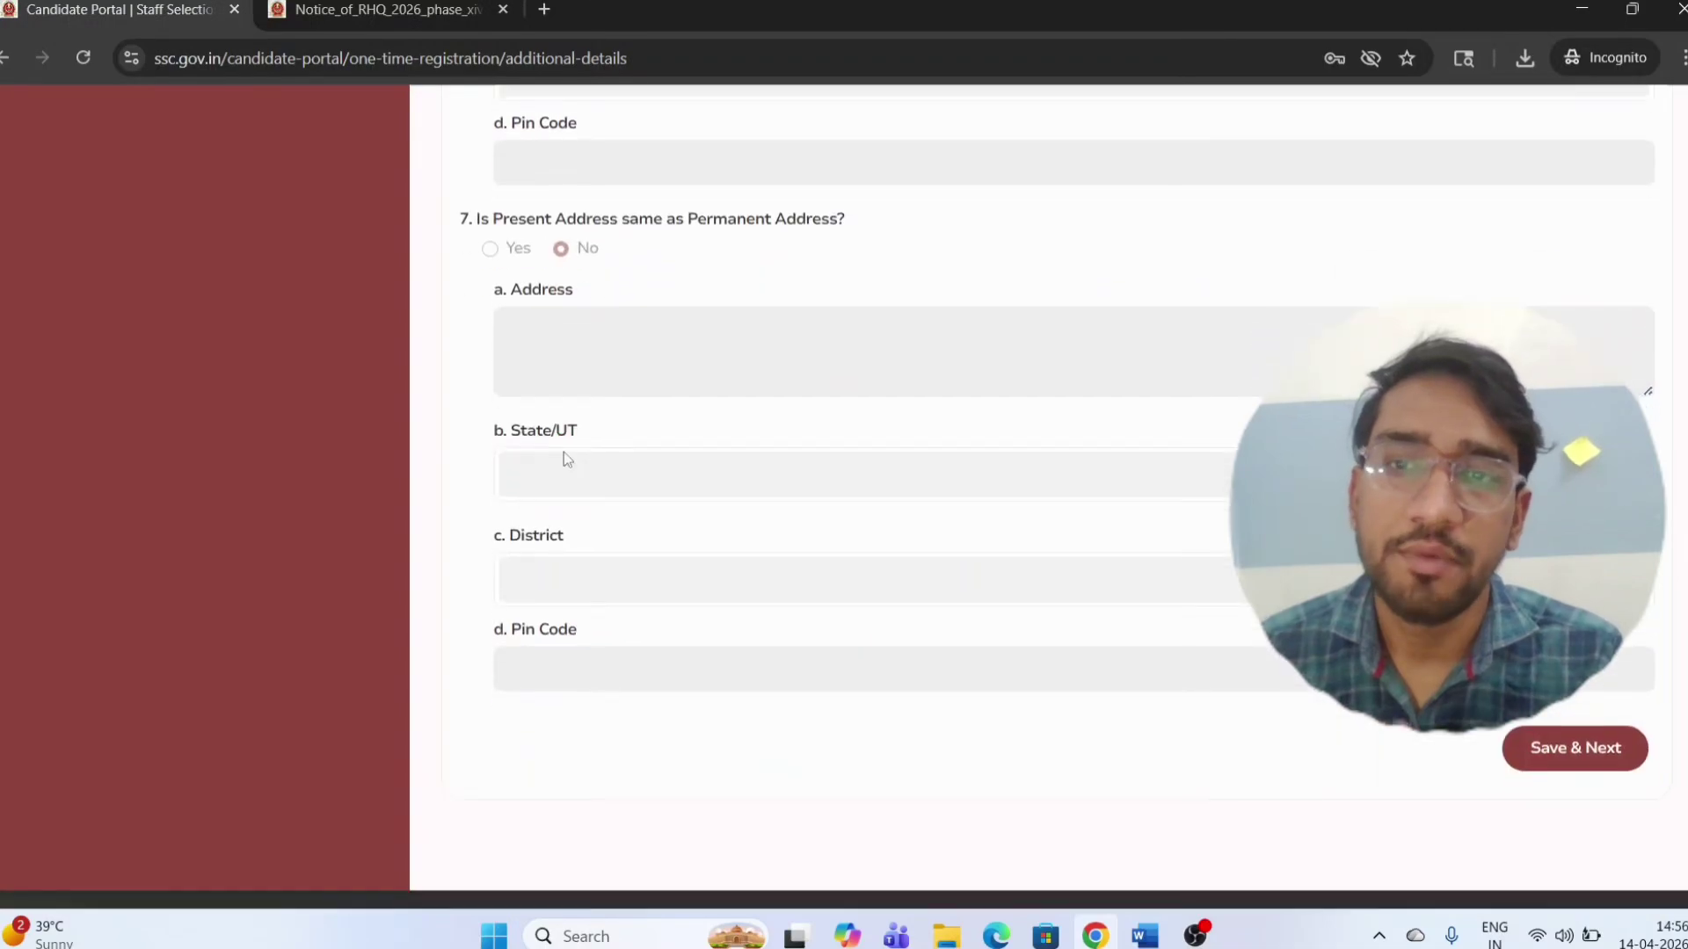
scroll(566, 457, "up", 6)
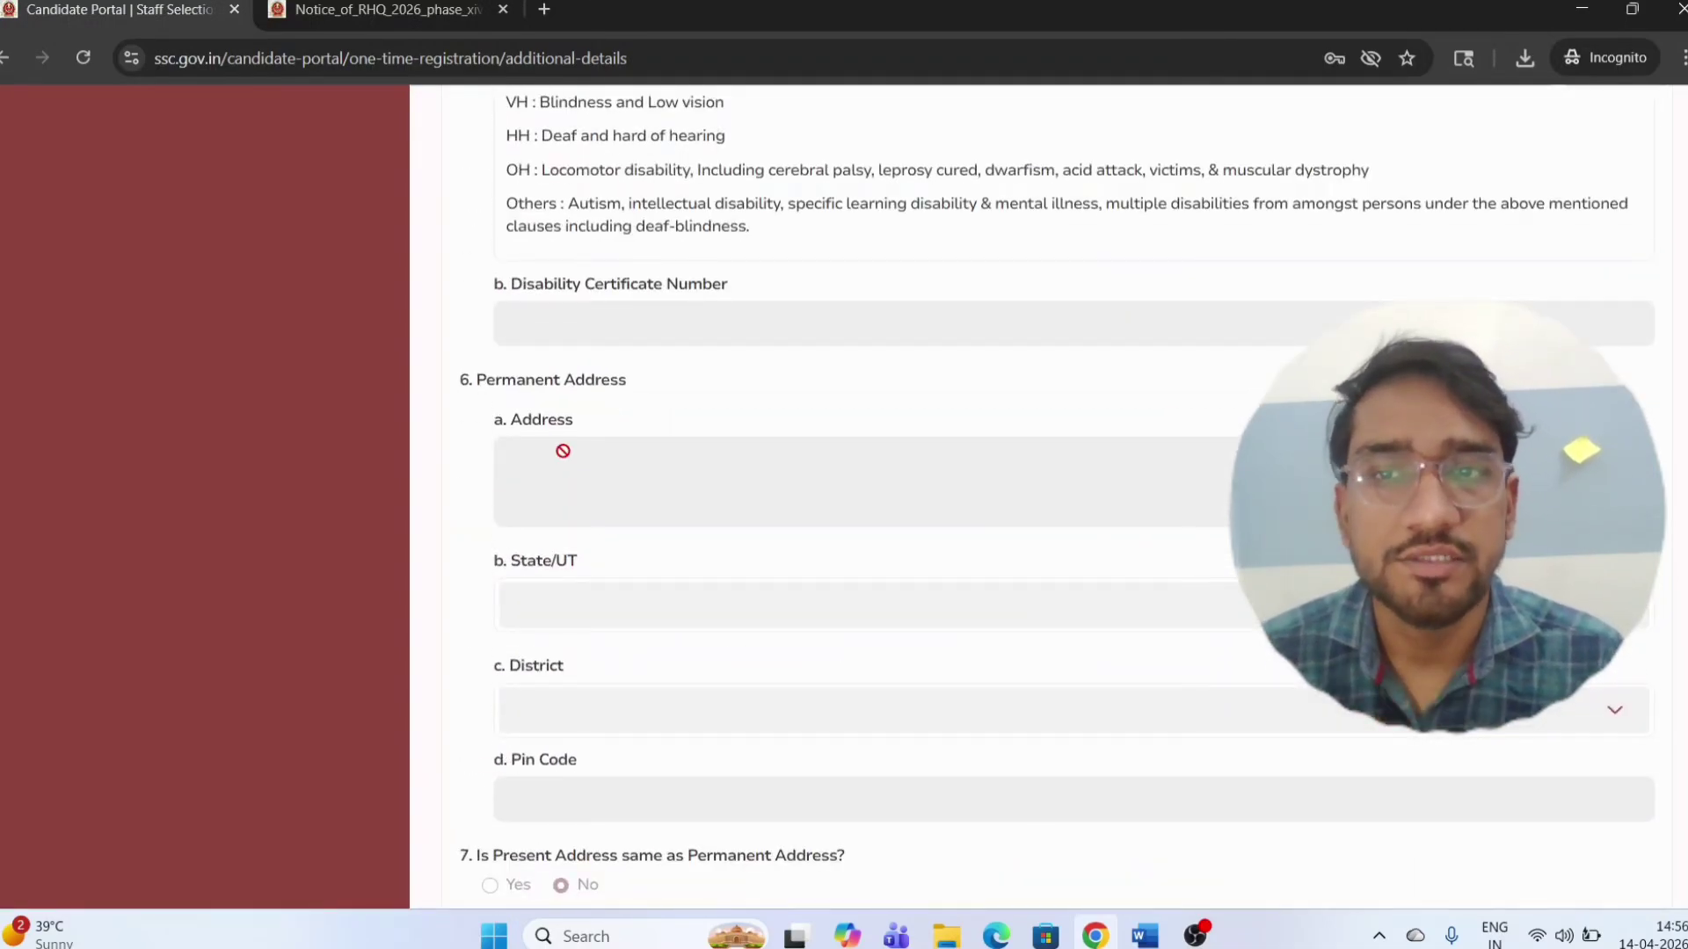
scroll(562, 451, "down", 8)
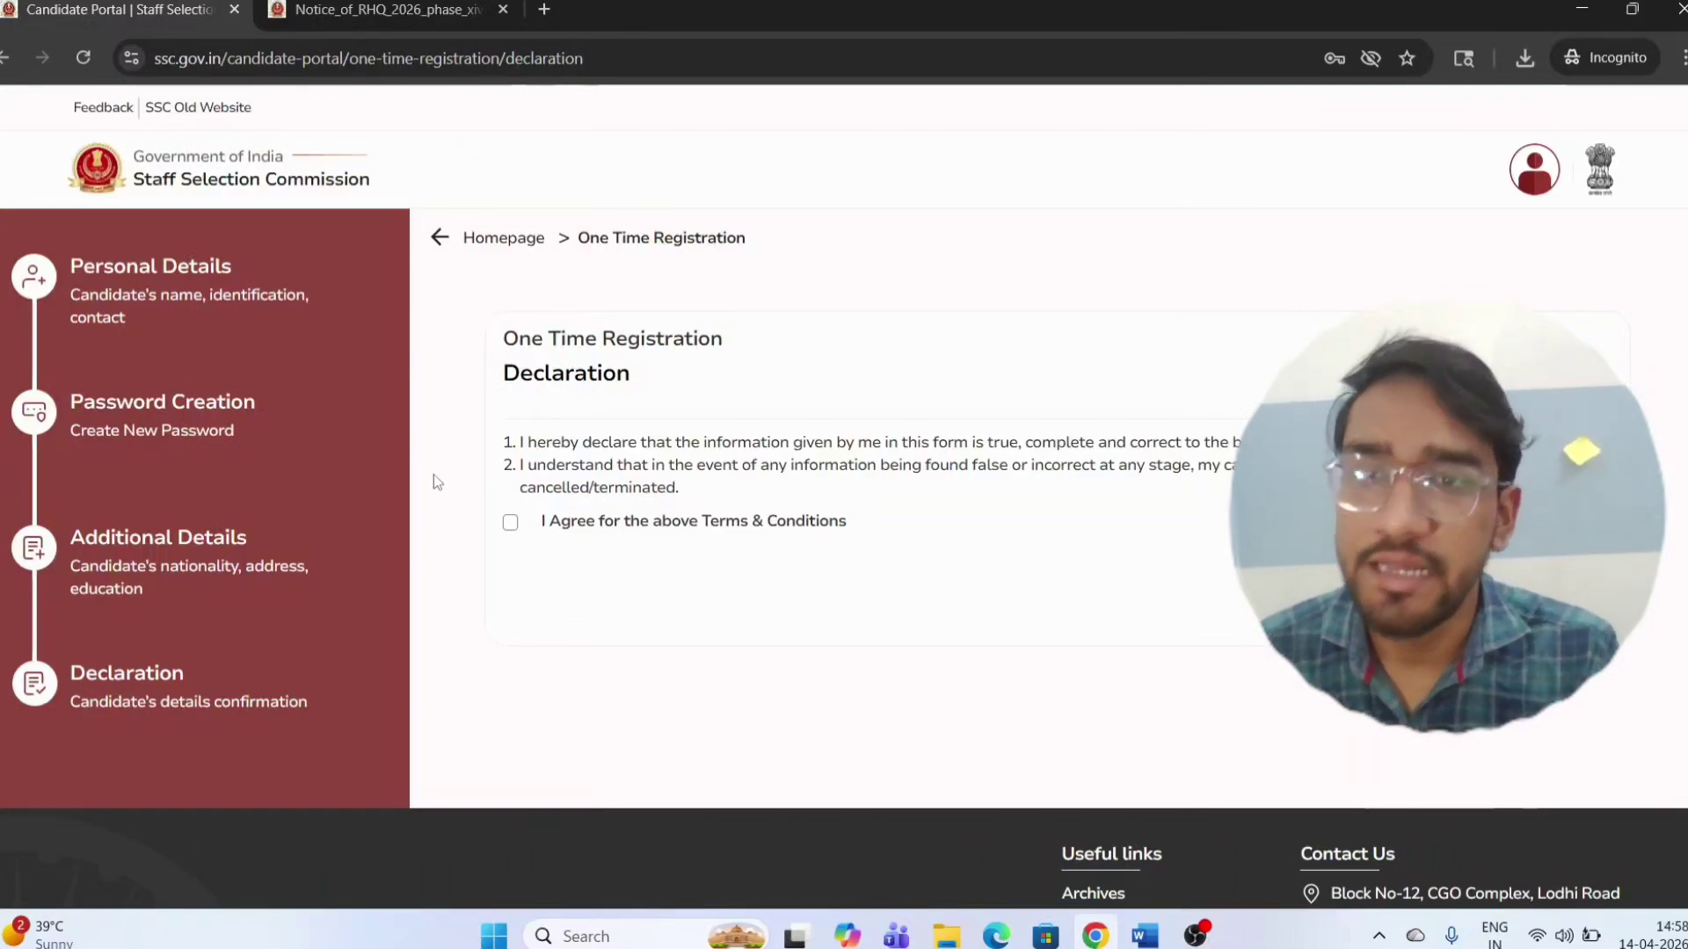
- Agree to the declaration's terms and conditions, submit the One Time Registration declaration and continue to the candidate dashboard
left_click(511, 524)
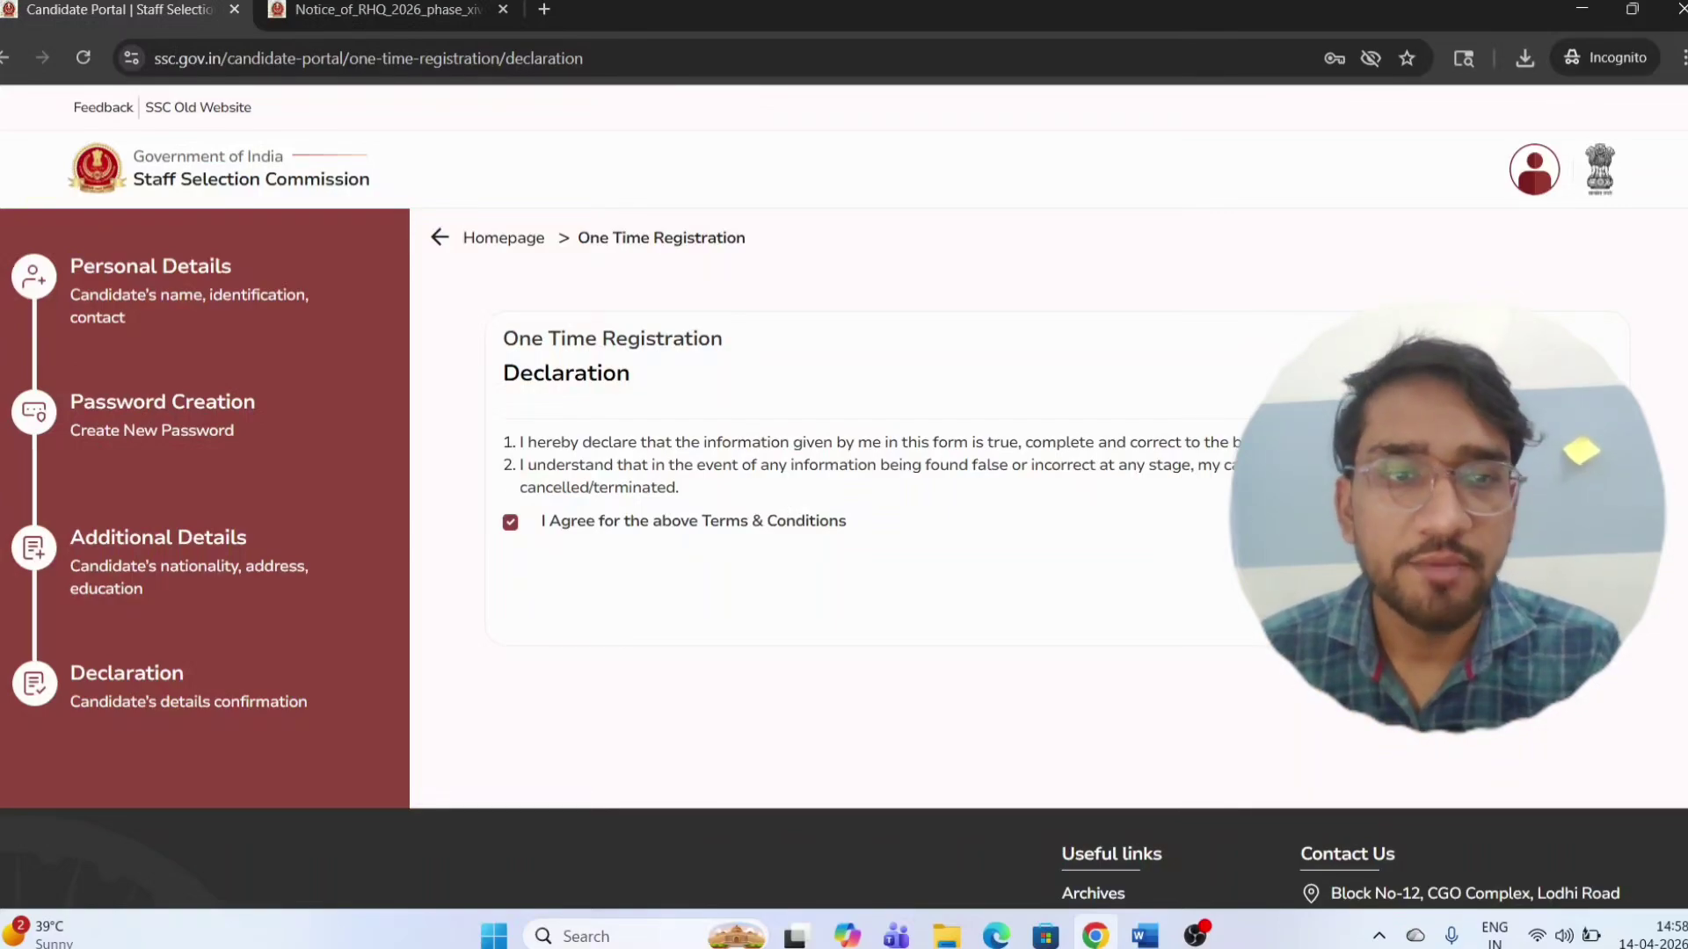
left_click(1549, 591)
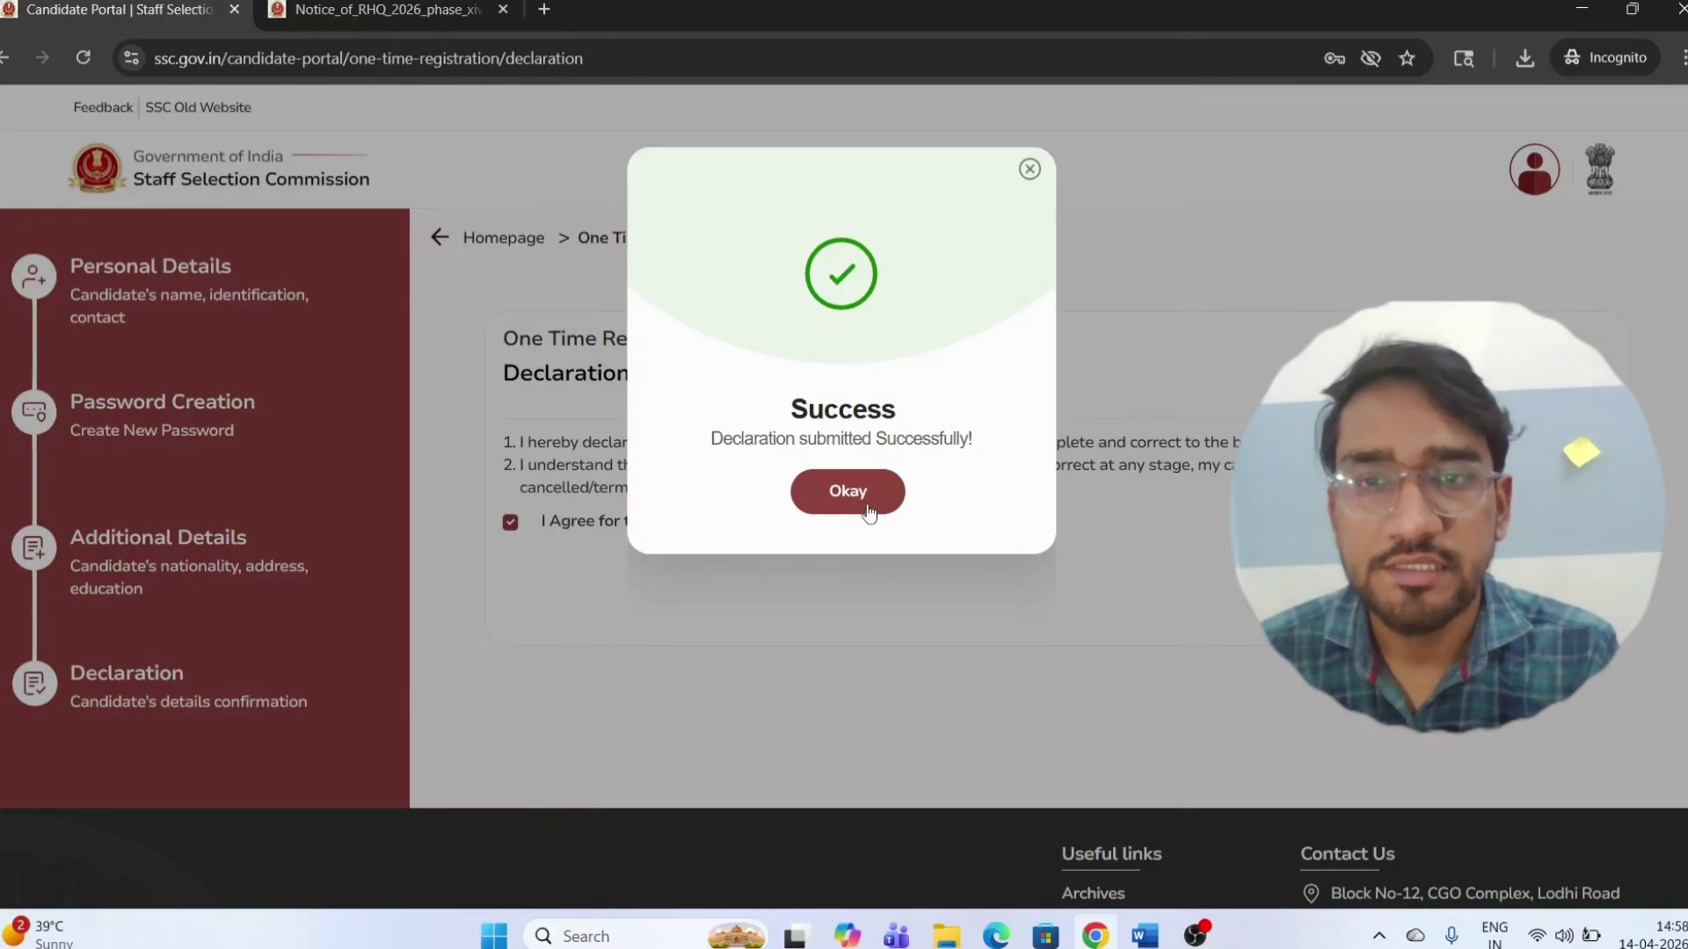
left_click(868, 508)
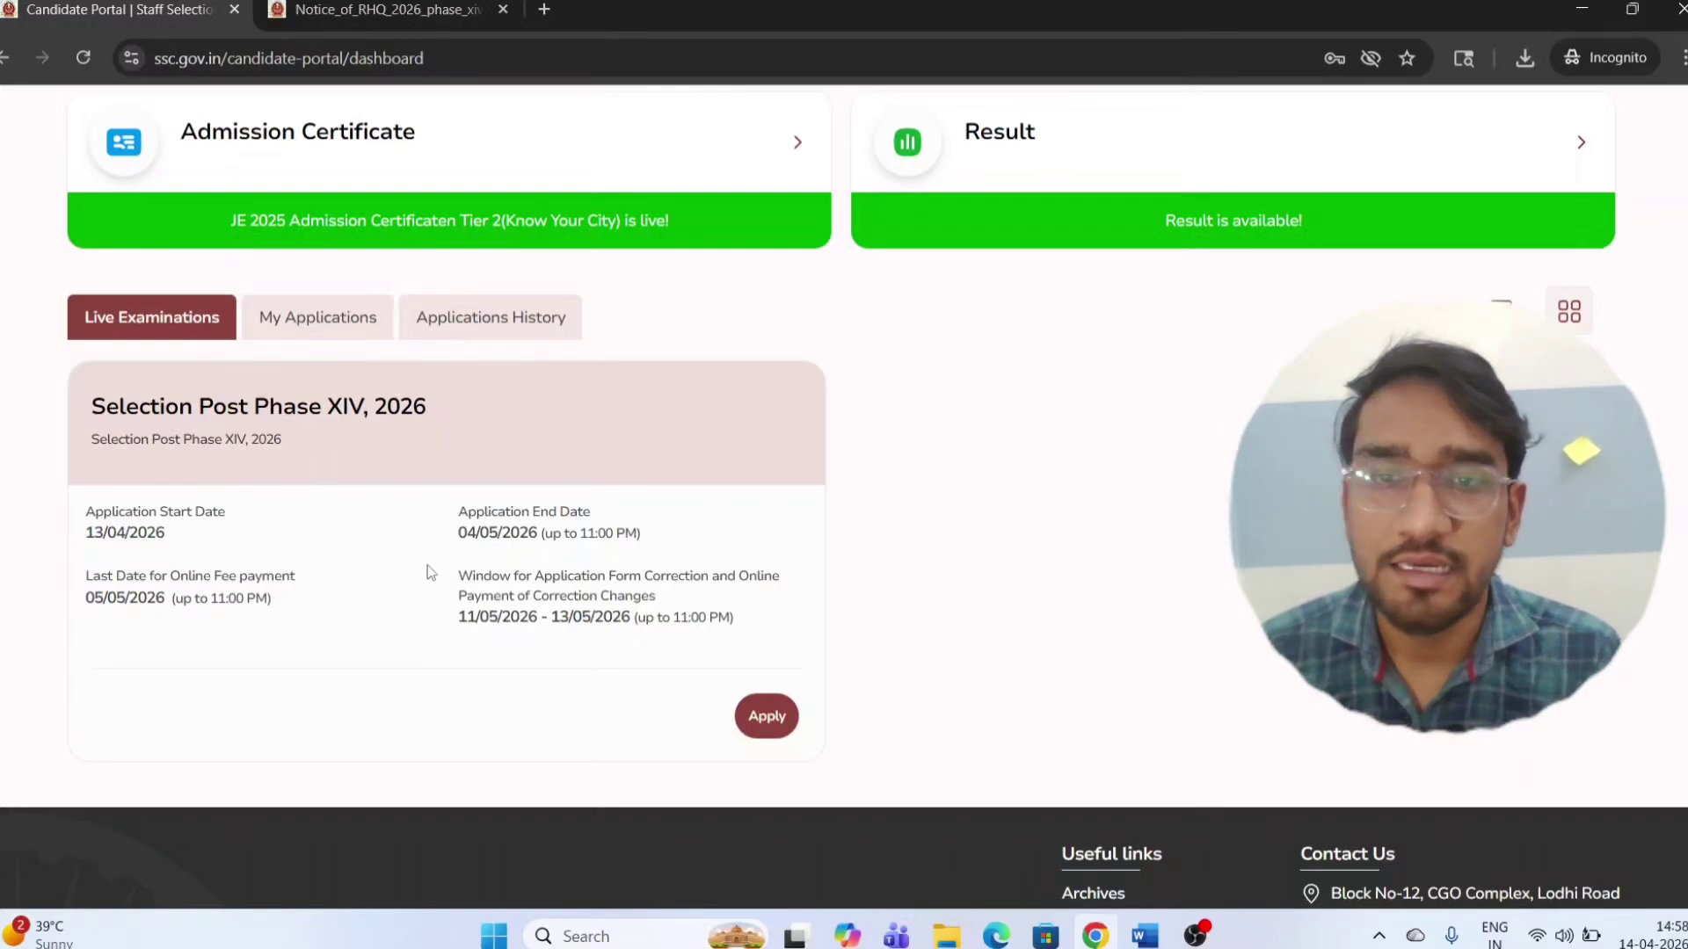
- Start an application for Selection Post Phase XIV, 2026, read the application instructions and proceed to fill the form
left_click(770, 717)
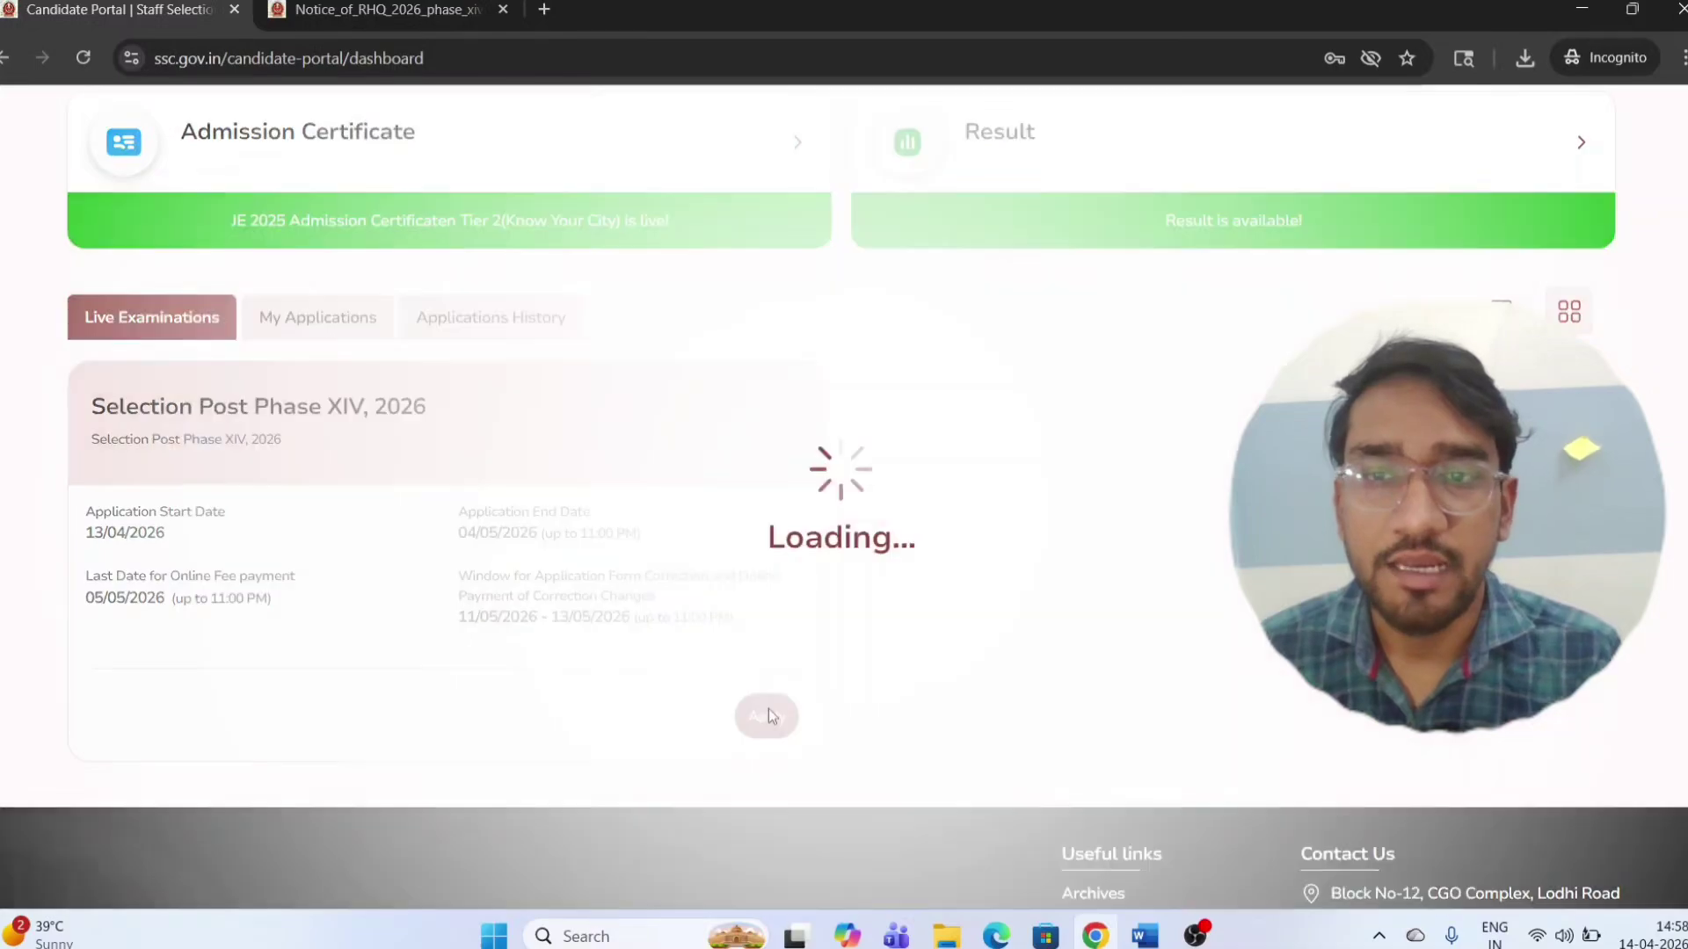
scroll(768, 708, "down", 2)
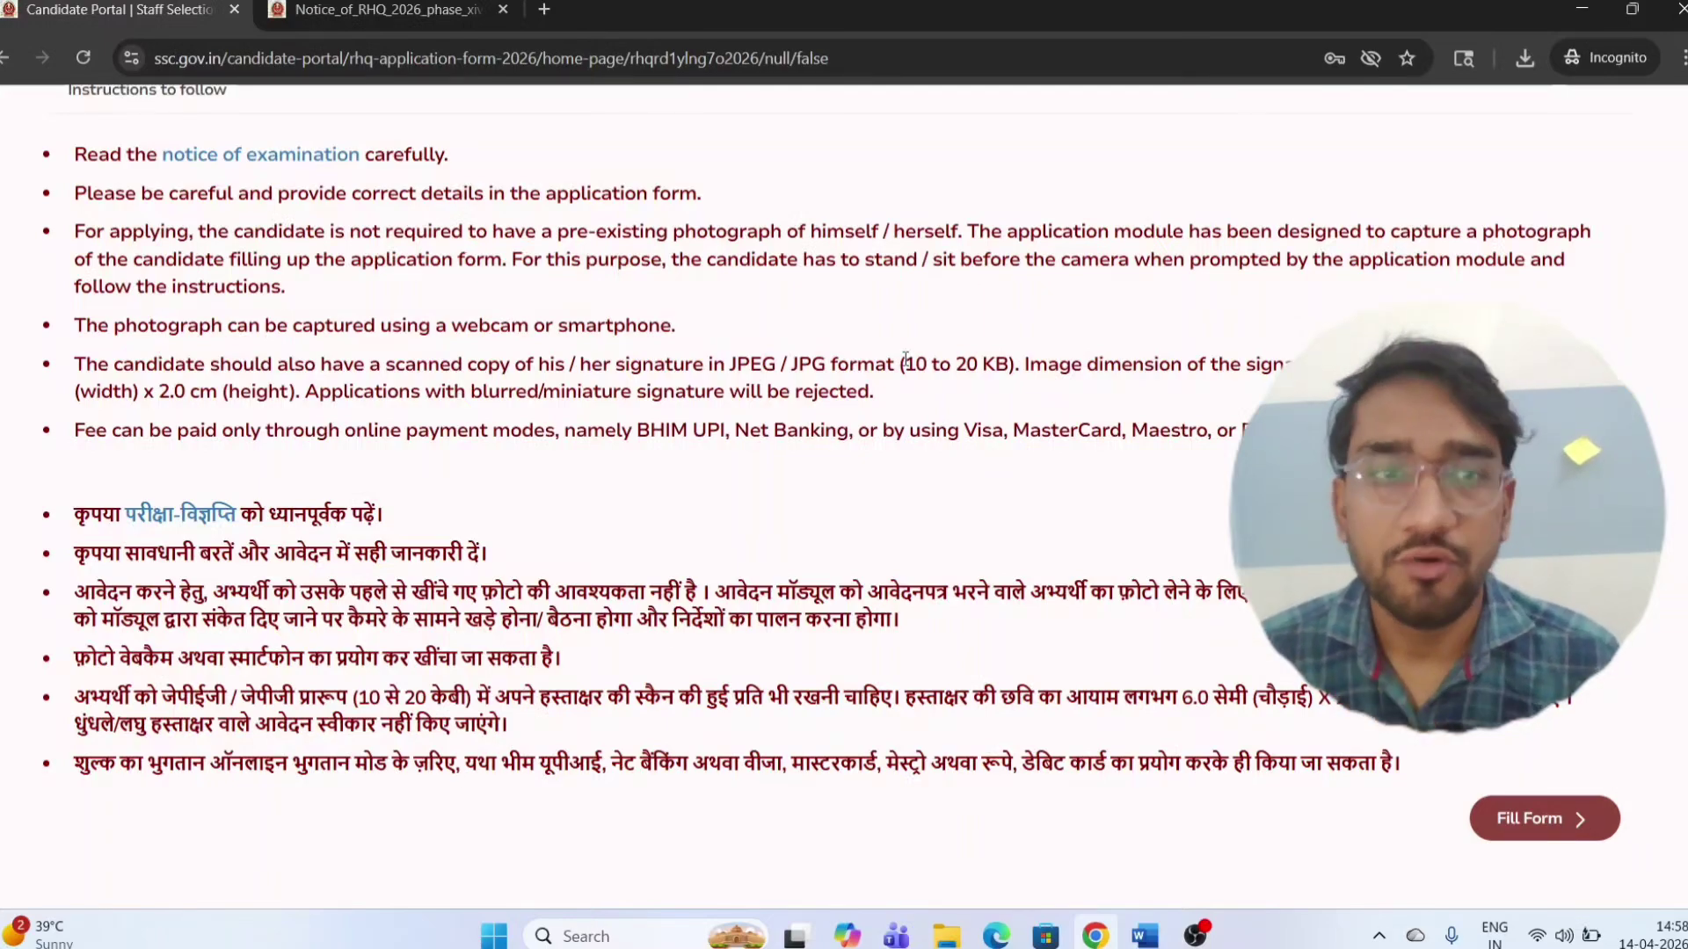
scroll(905, 360, "down", 3)
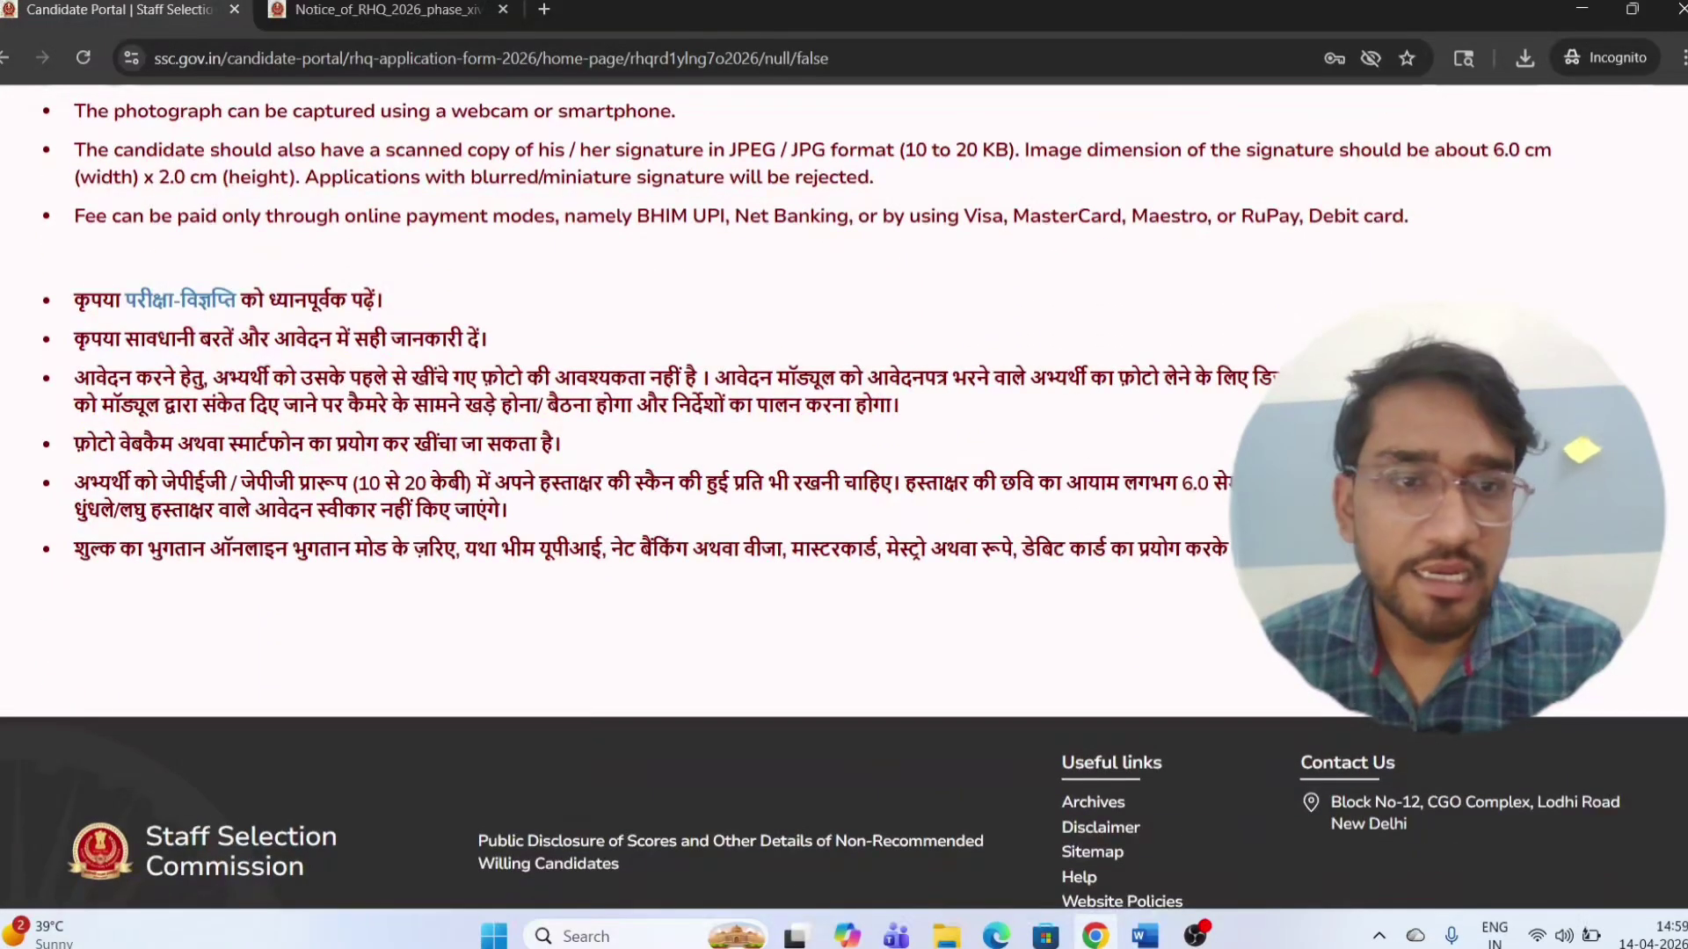
left_click(1543, 629)
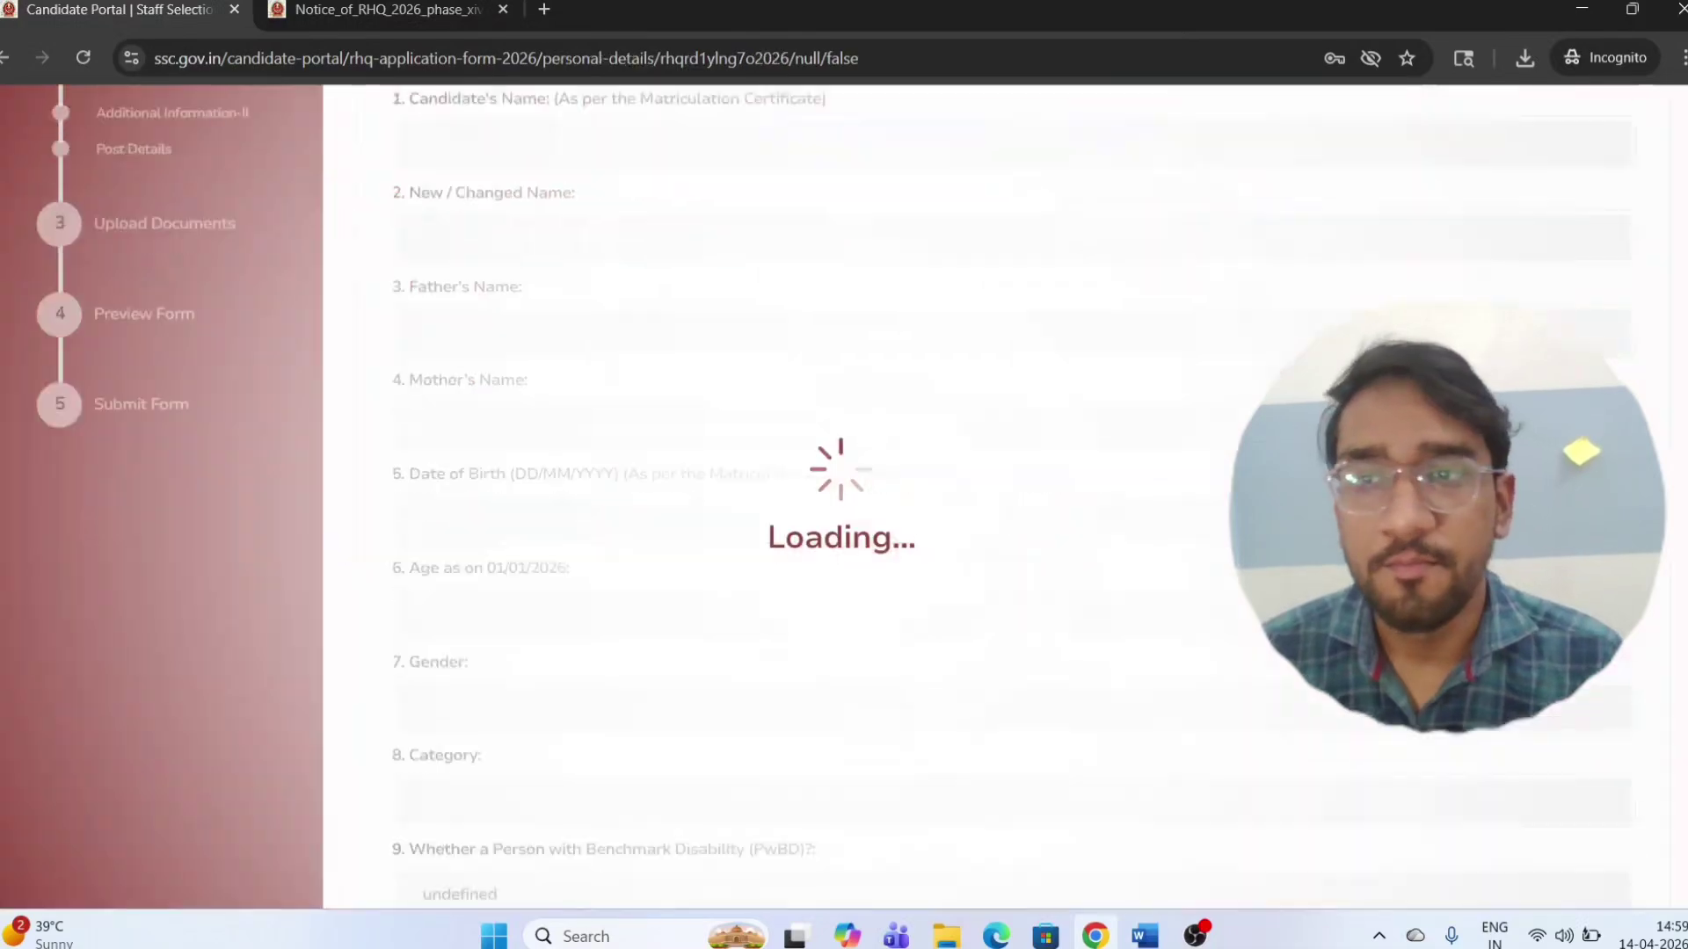
- Review the prefilled Personal Details of the application, highlight part of the note on One-time Registration data, and save the page
scroll(1002, 492, "down", 20)
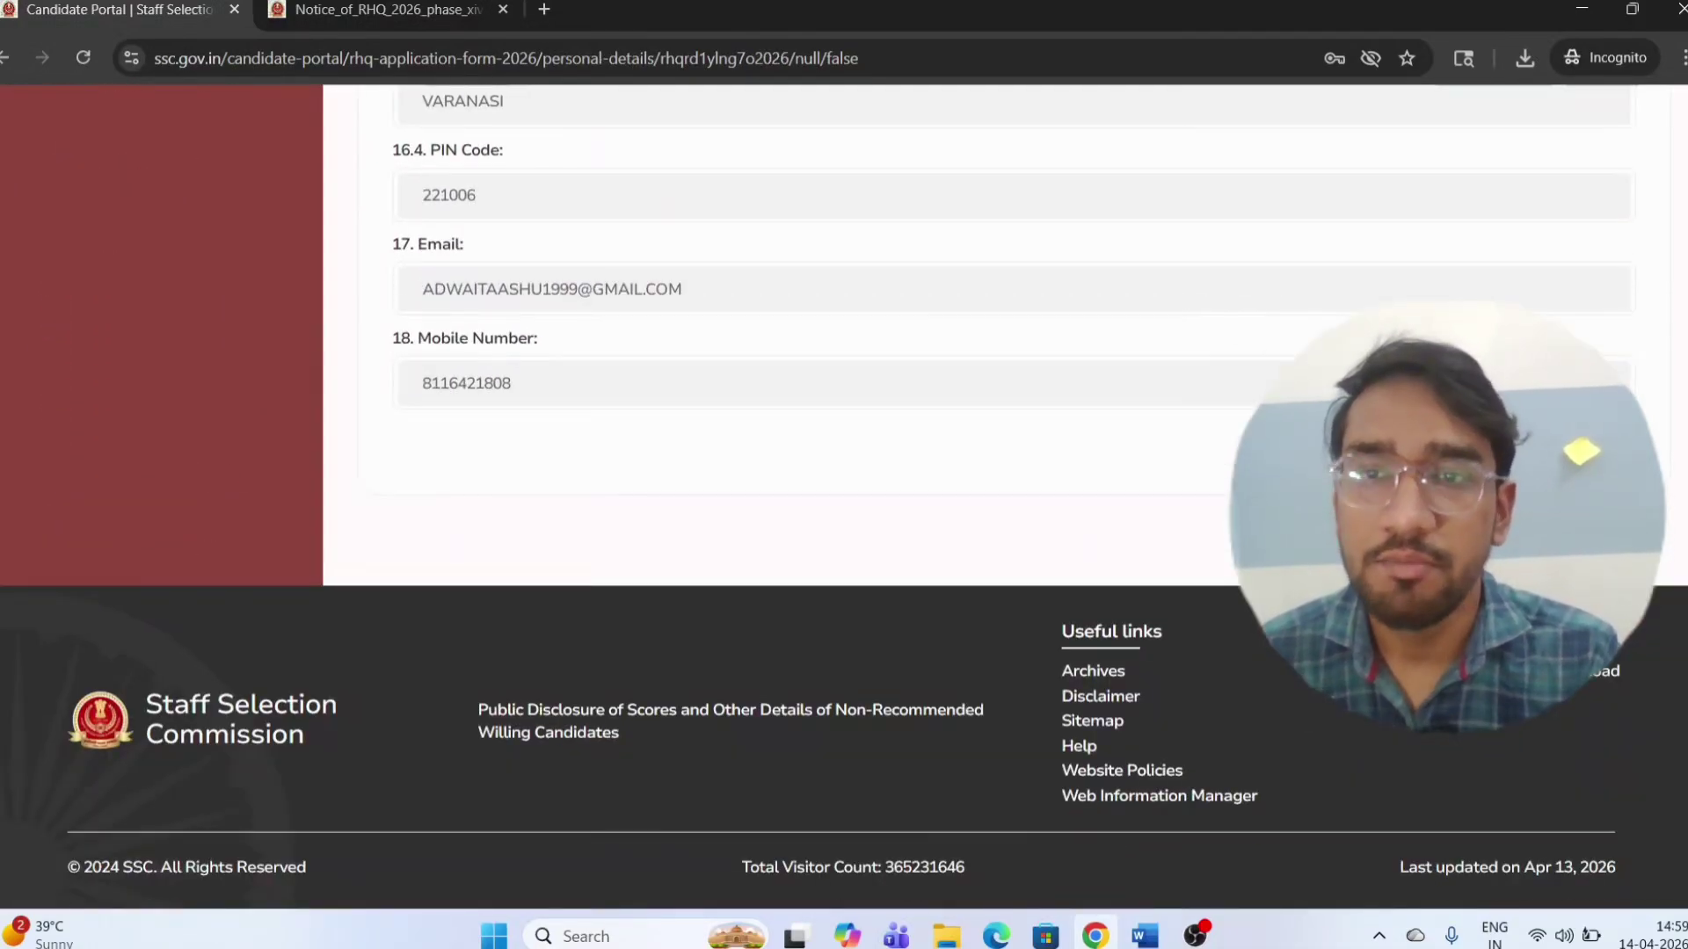
scroll(1002, 493, "up", 20)
scroll(1002, 492, "down", 12)
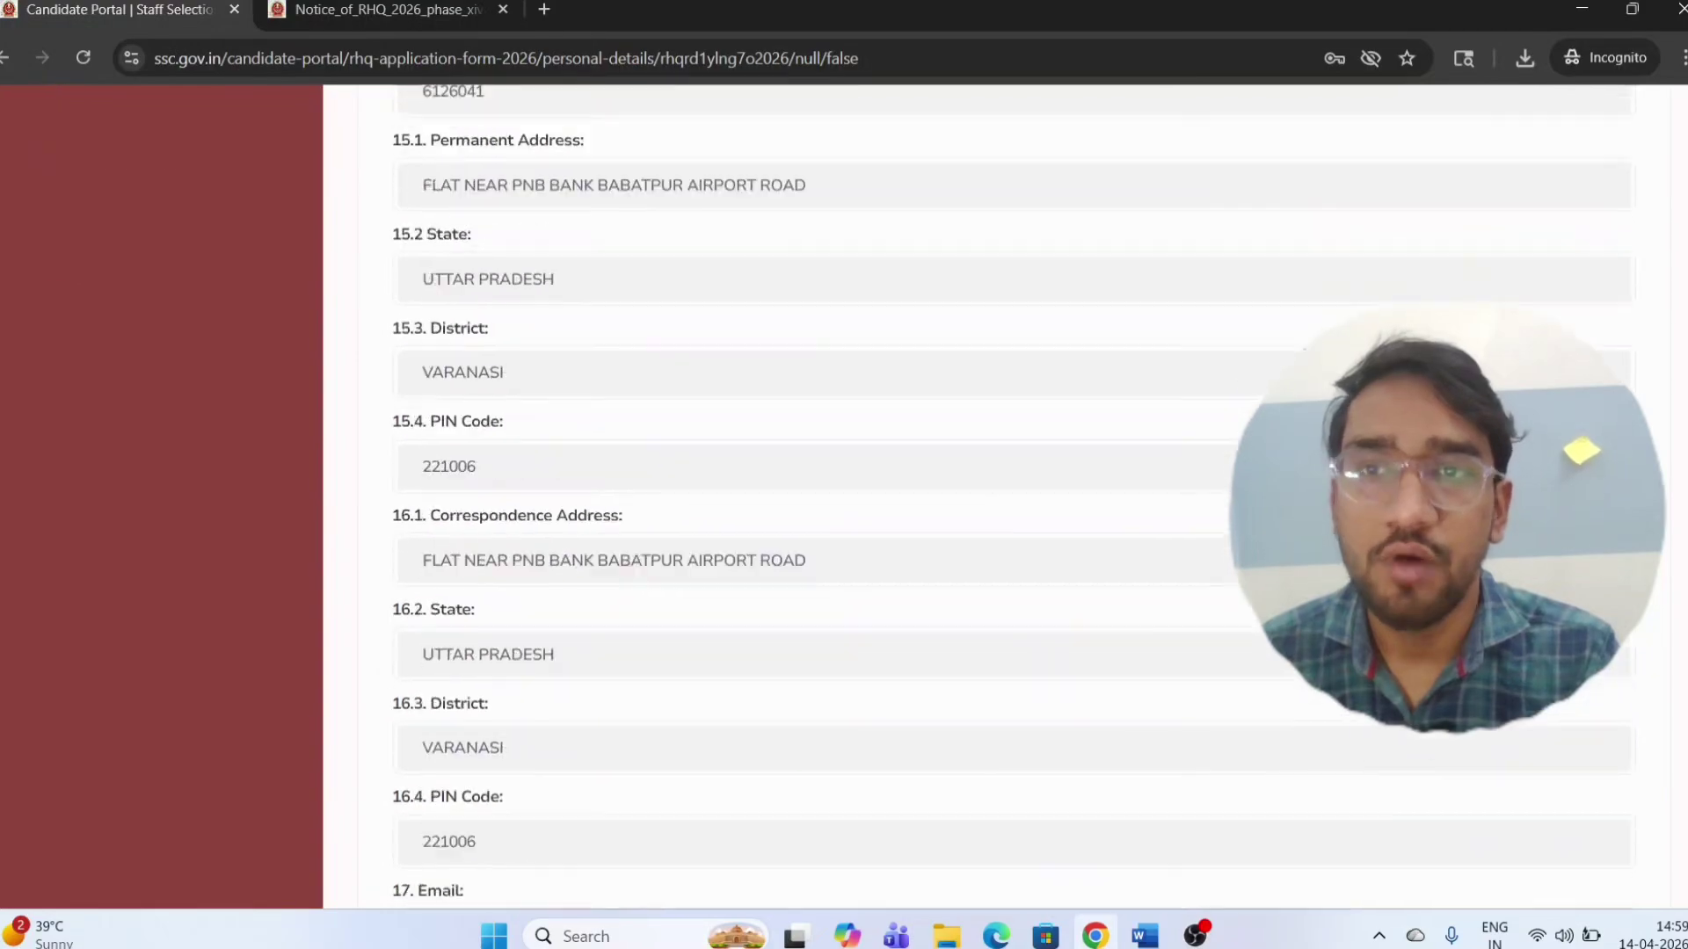
scroll(1002, 492, "up", 12)
left_click_drag(1059, 398, 1284, 398)
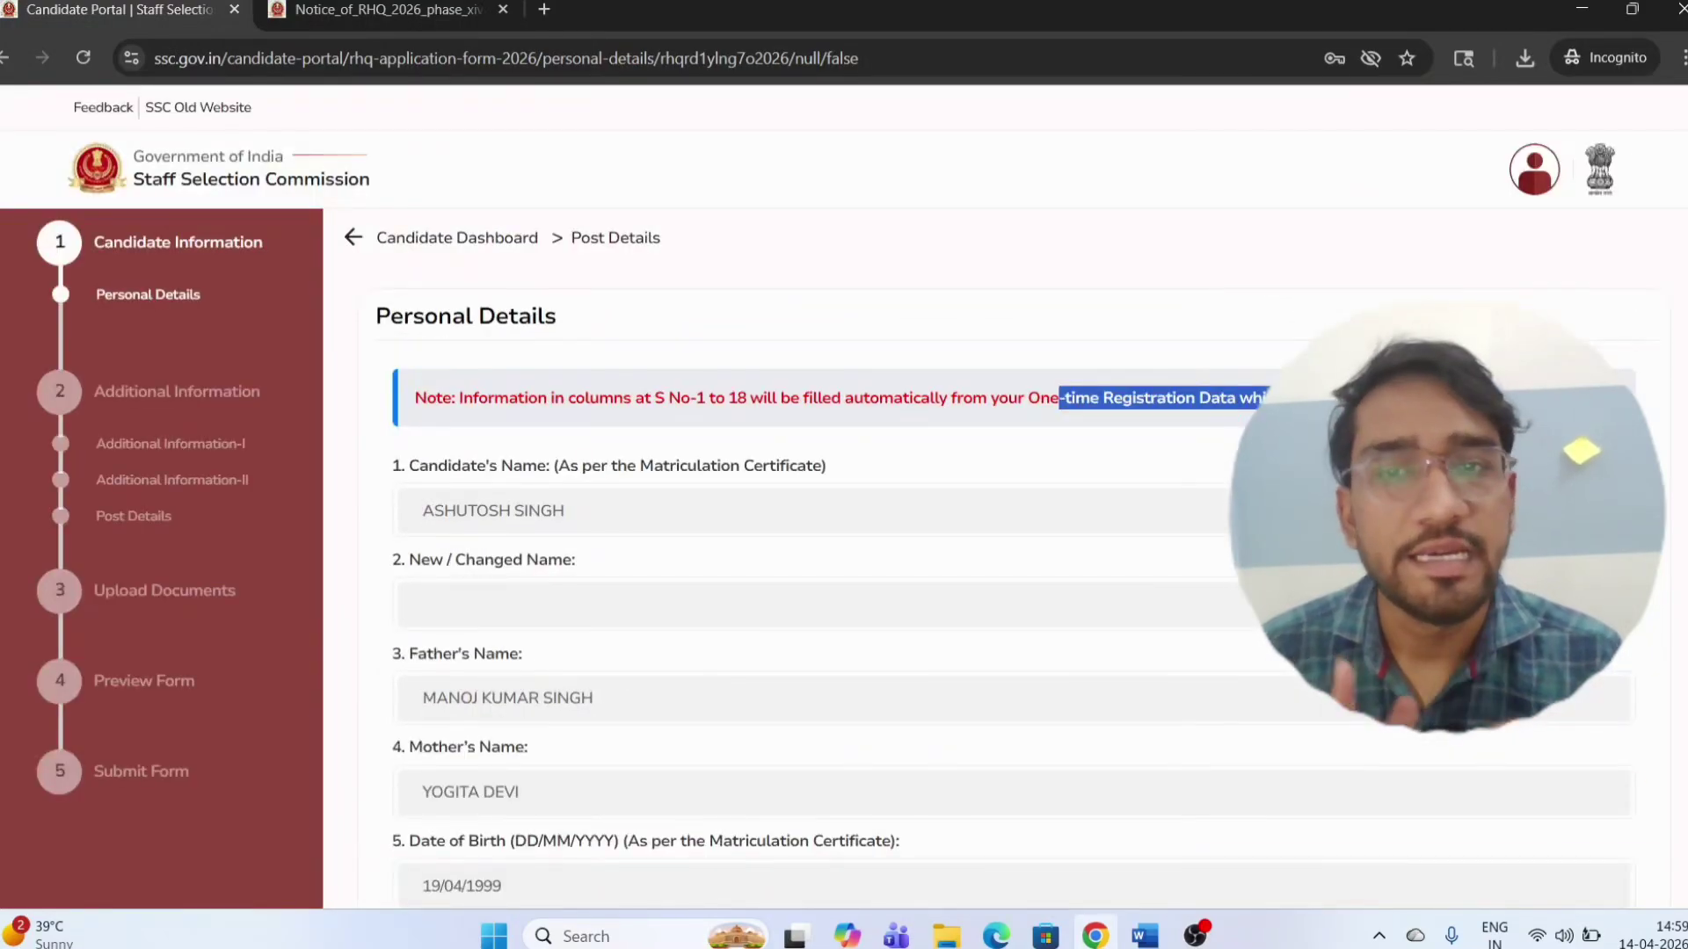
scroll(1679, 475, "down", 20)
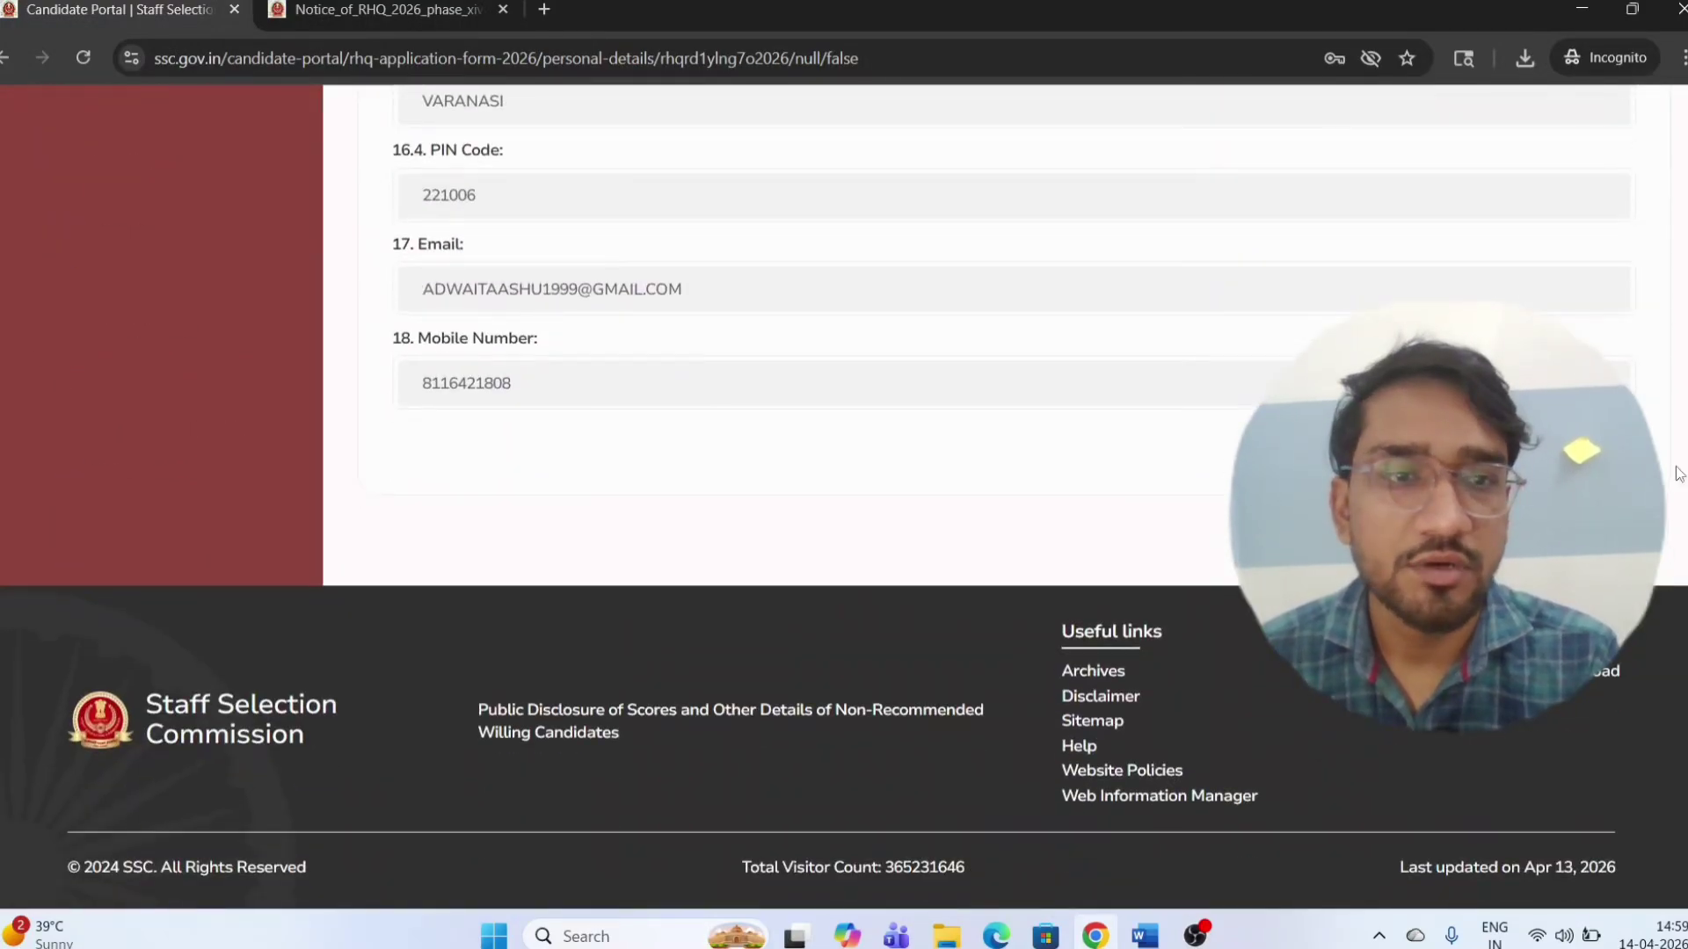
left_click(1565, 453)
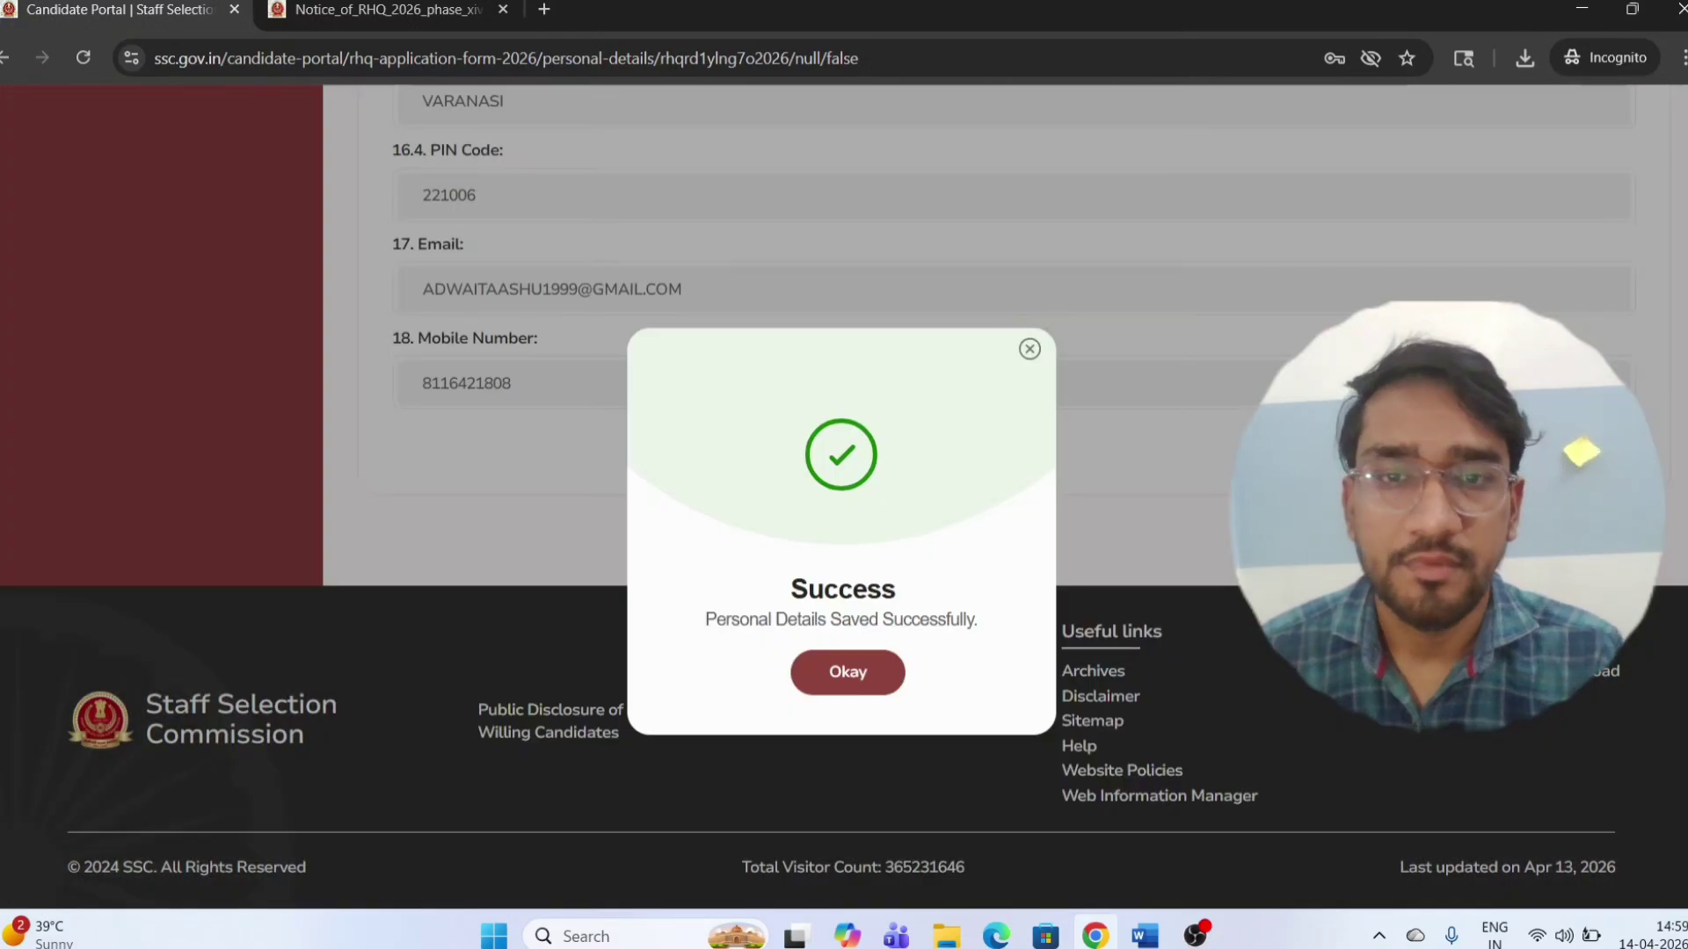
left_click(887, 676)
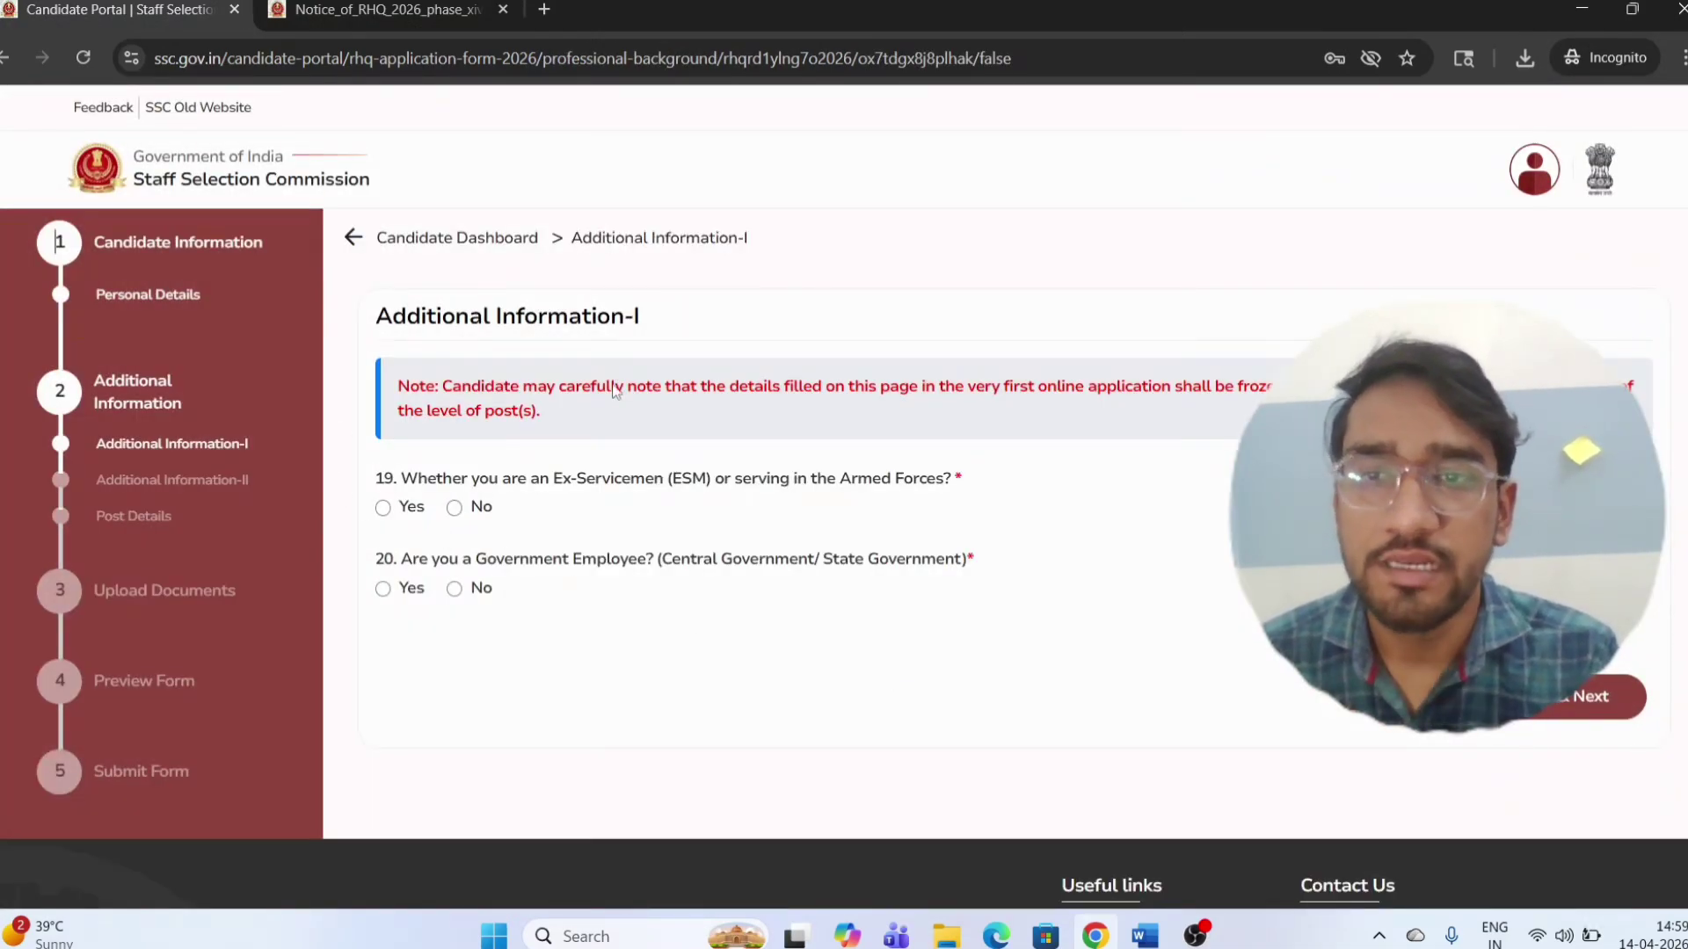
- Answer No to both the Ex-Servicemen and Government Employee questions and save Additional Information-I
left_click(455, 508)
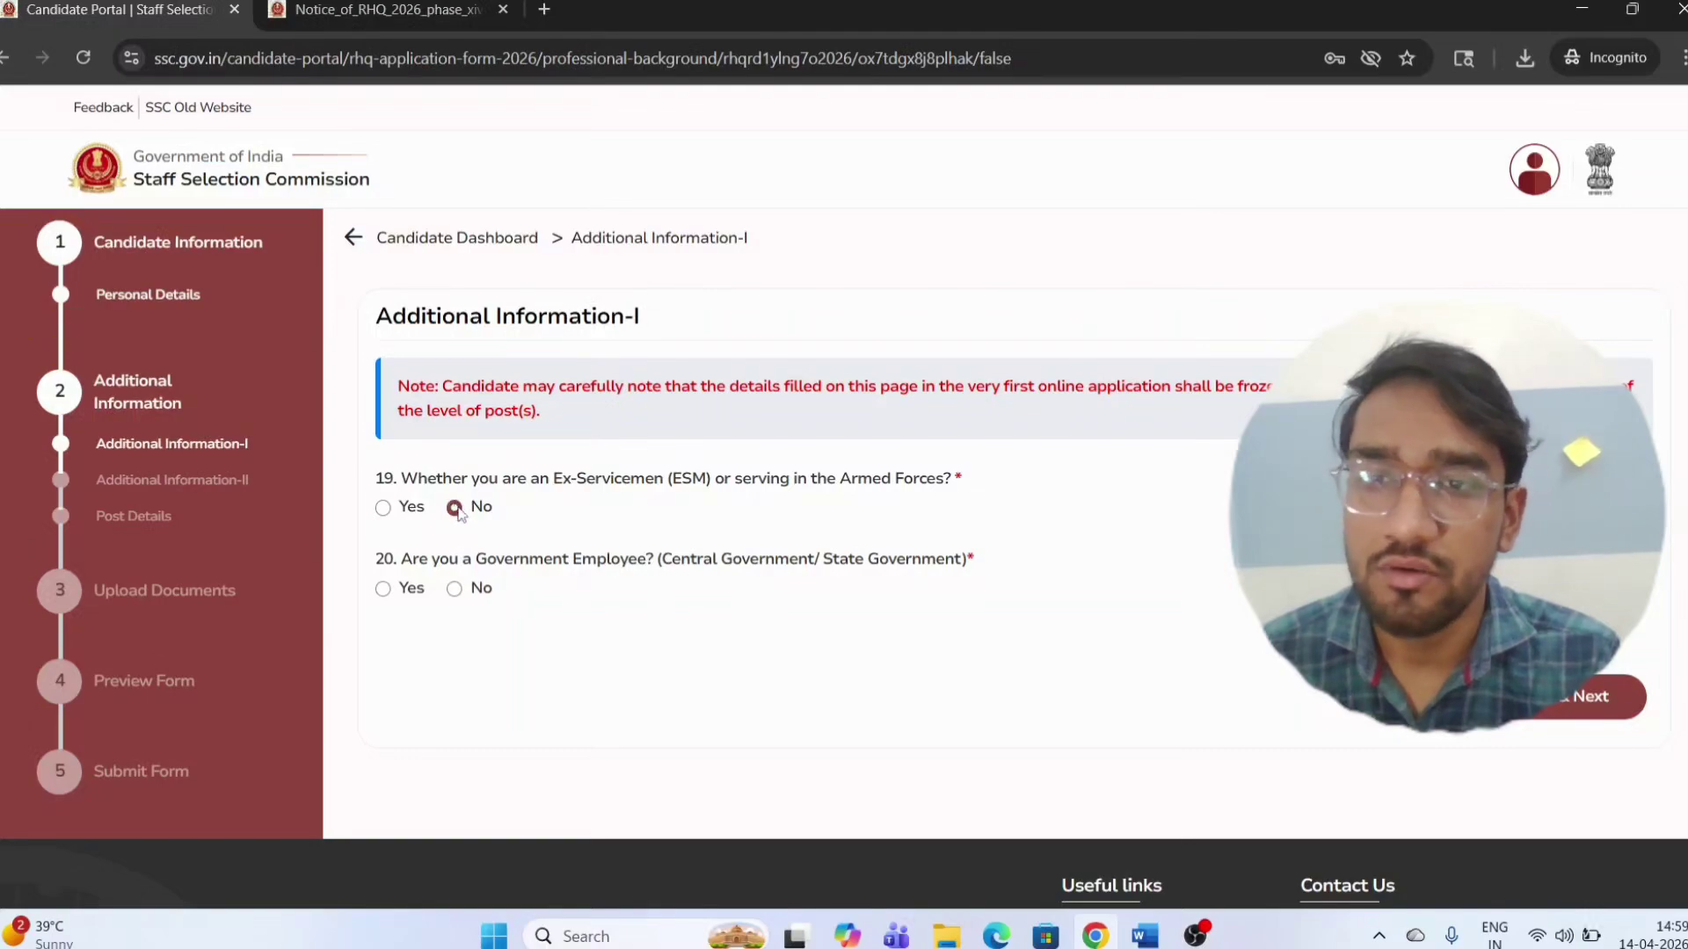
left_click(456, 589)
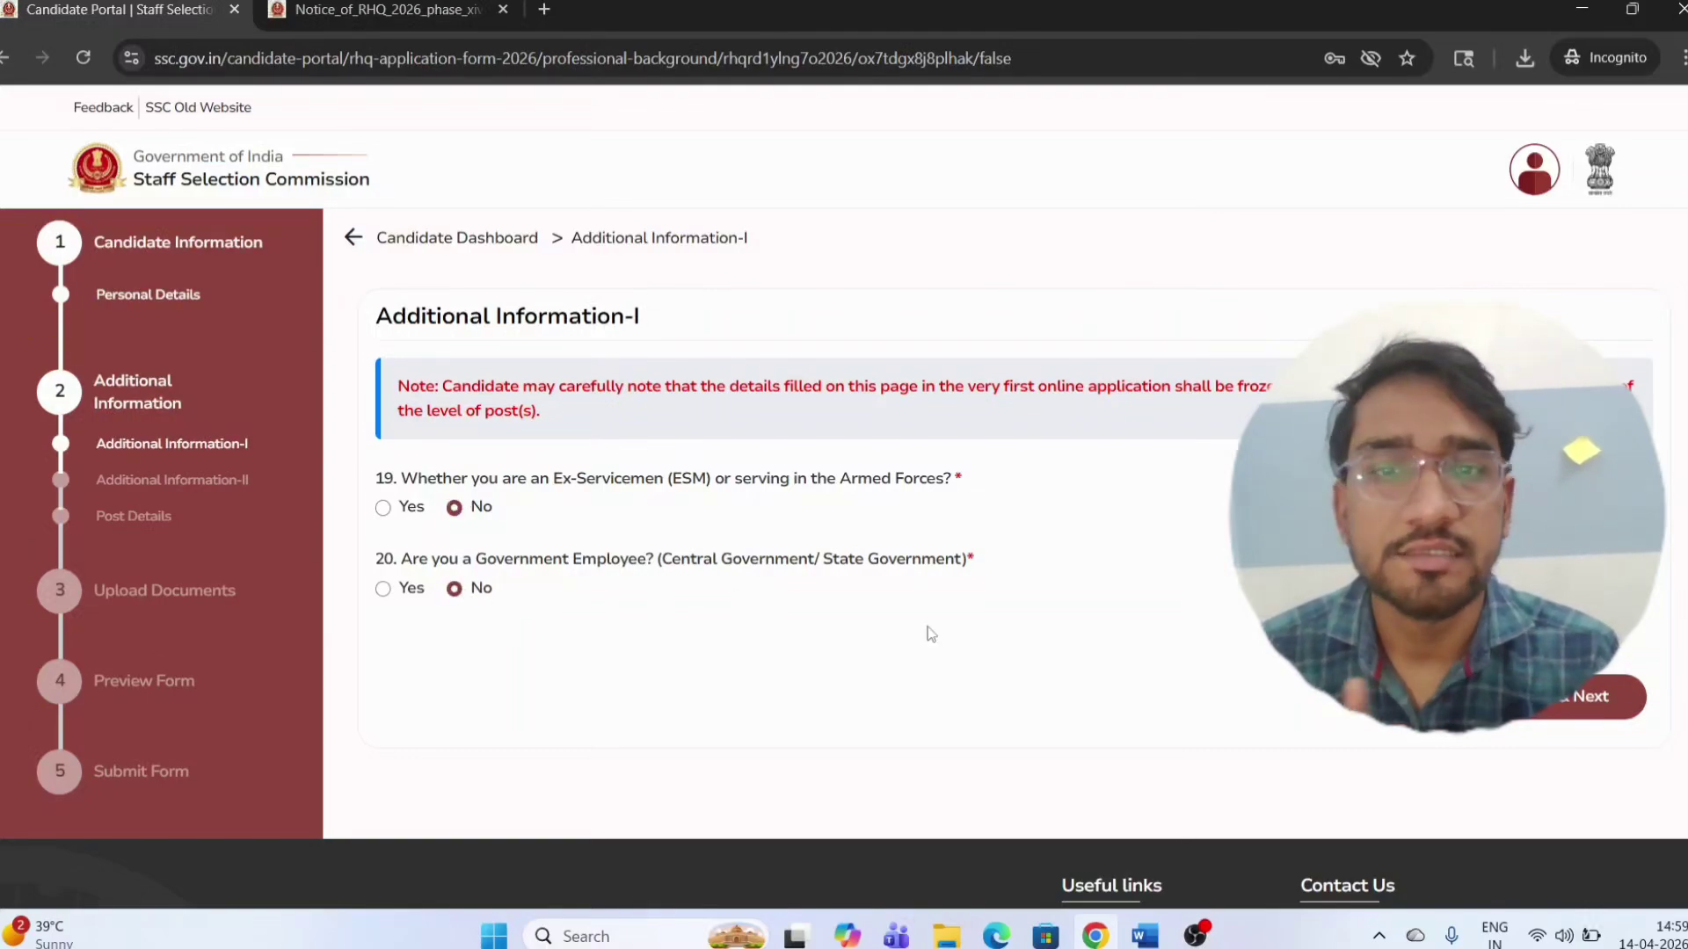
left_click(1554, 714)
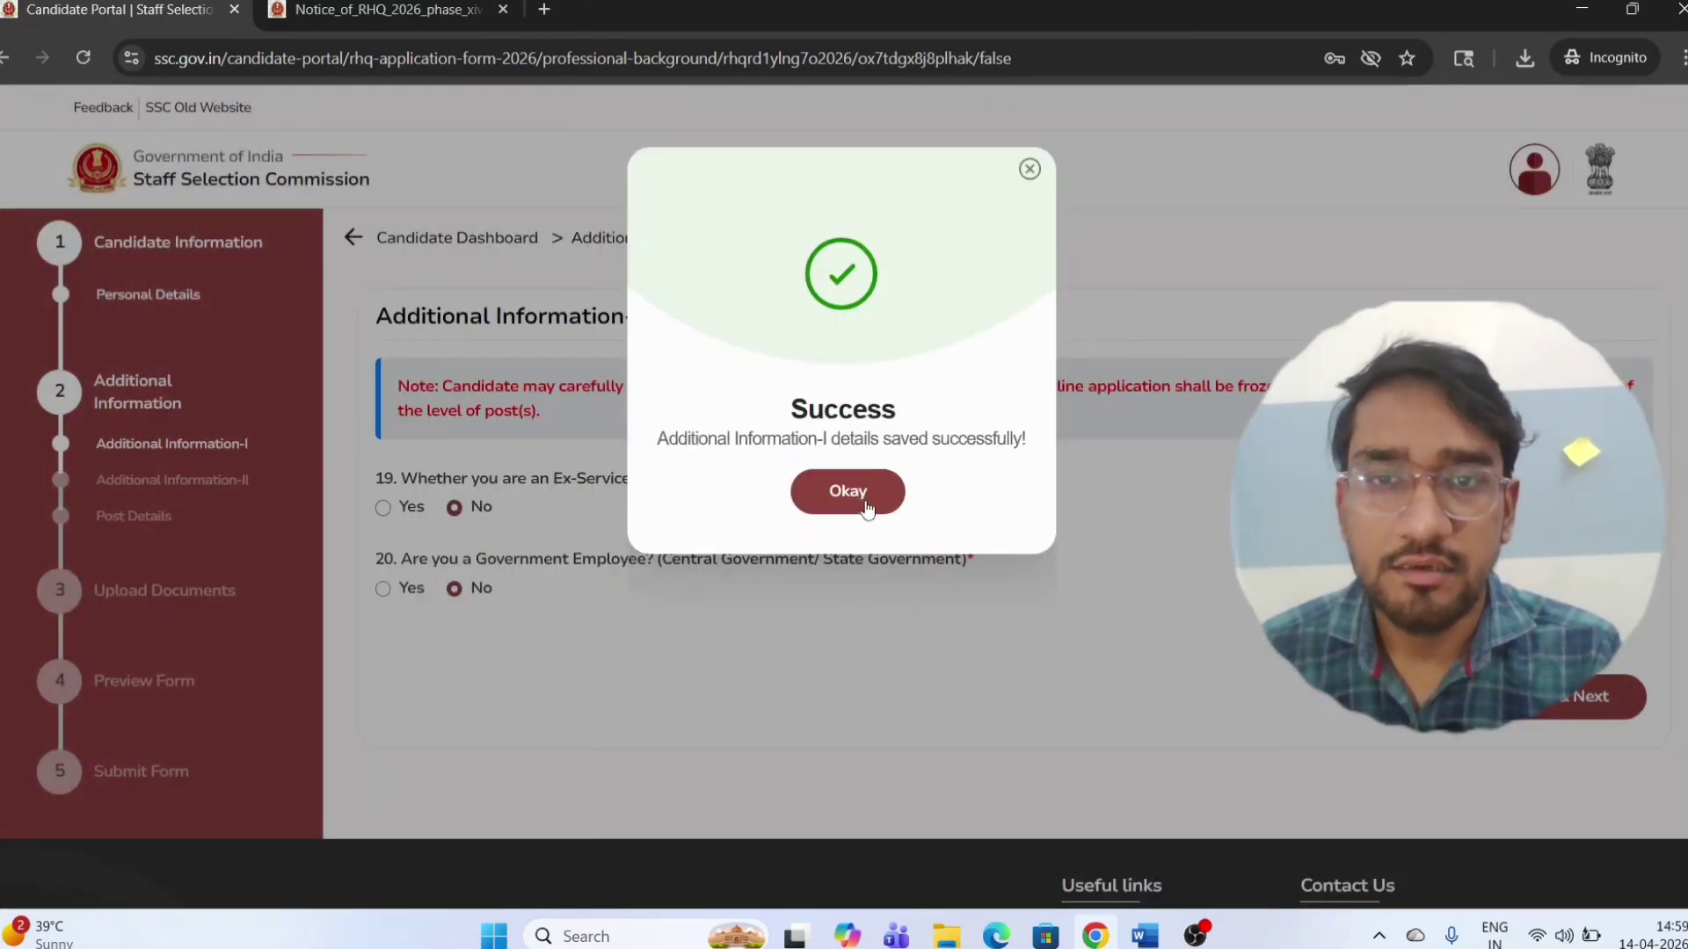
- Dismiss the Additional Information-I save confirmation and continue to the examination centre preferences in Additional Information-II
left_click(848, 491)
scroll(867, 507, "down", 1)
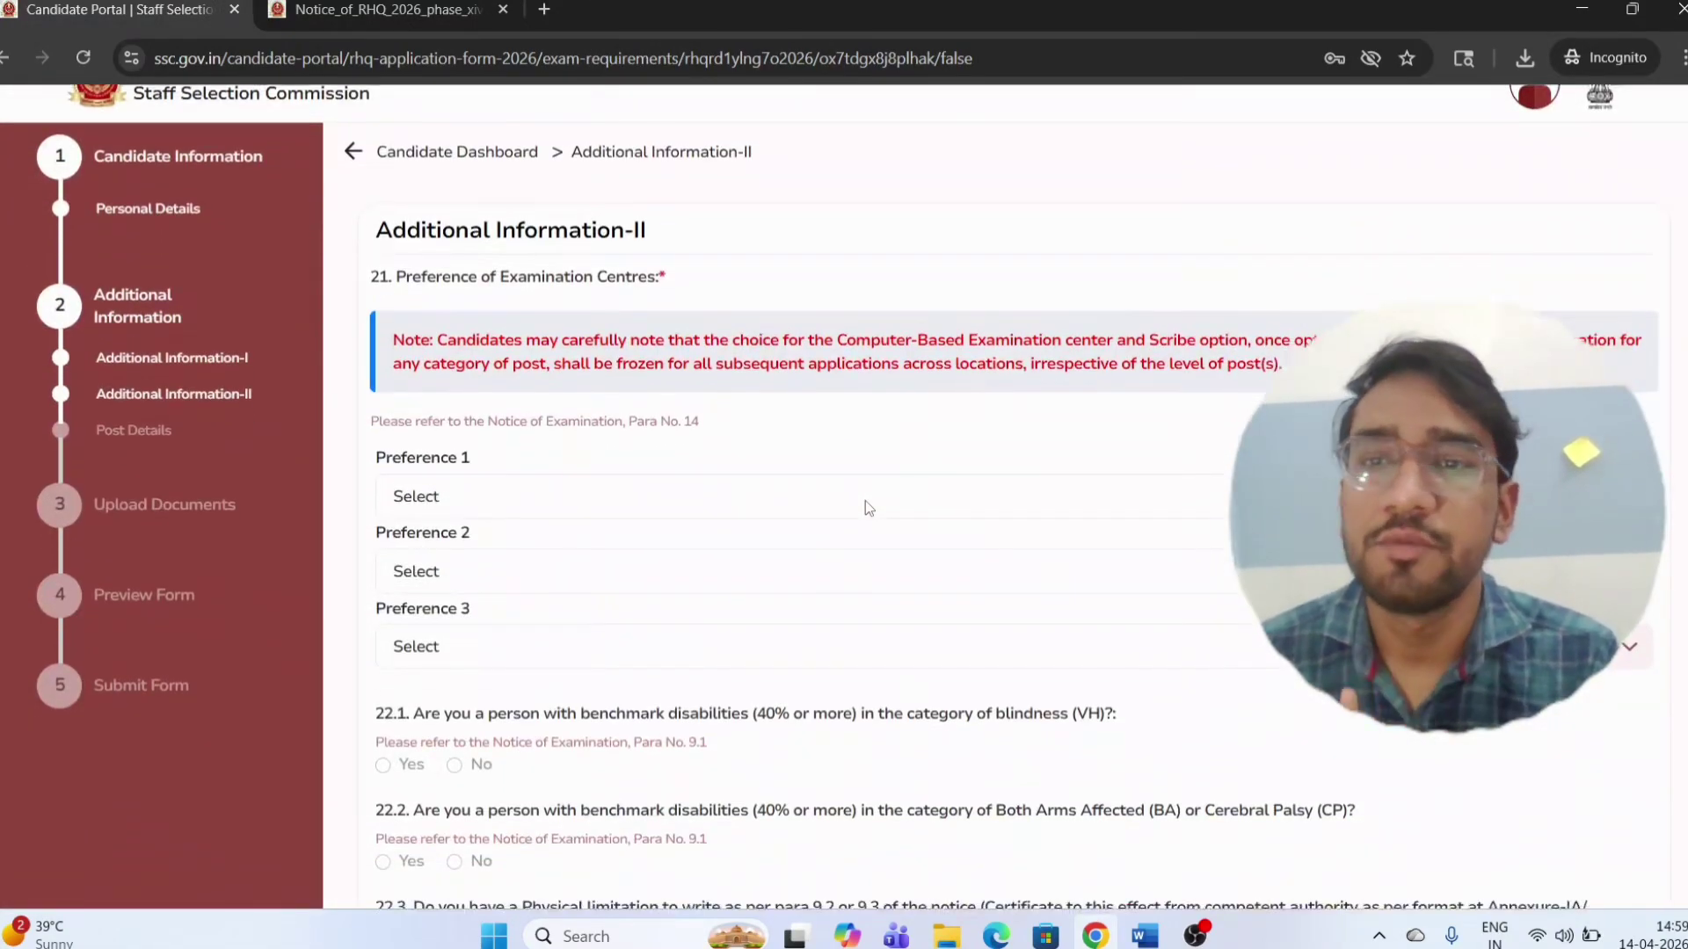
scroll(867, 508, "down", 1)
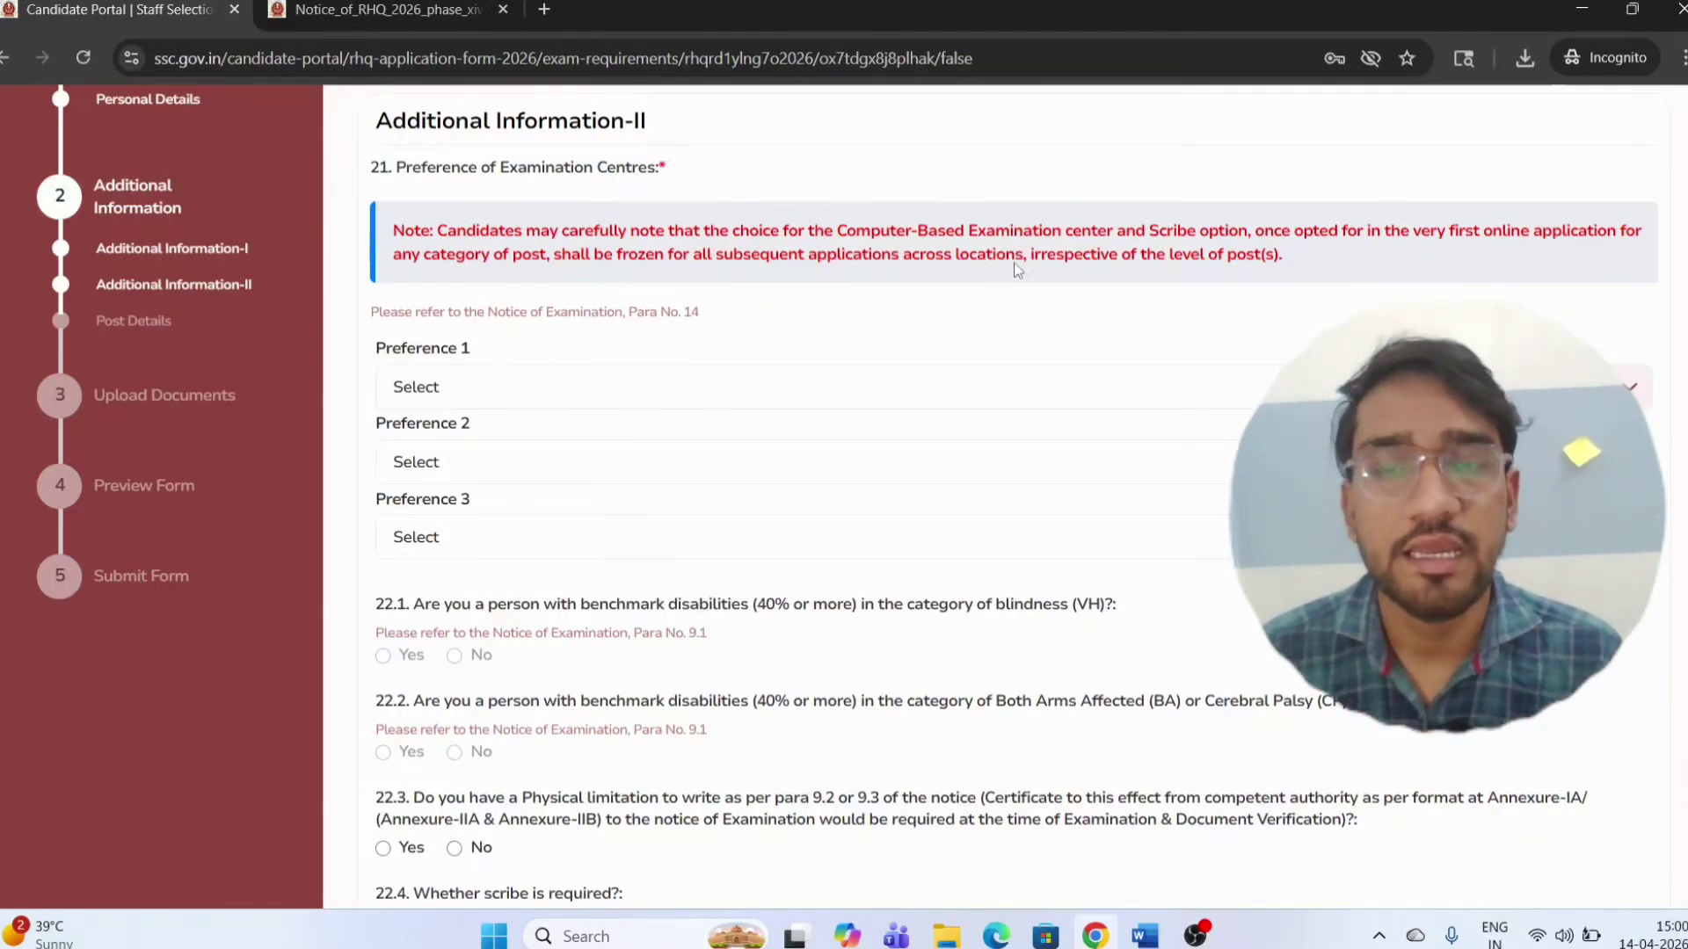
- Browse the examination centres offered for Preference 1 and check the remaining questions of Additional Information-II
left_click(713, 391)
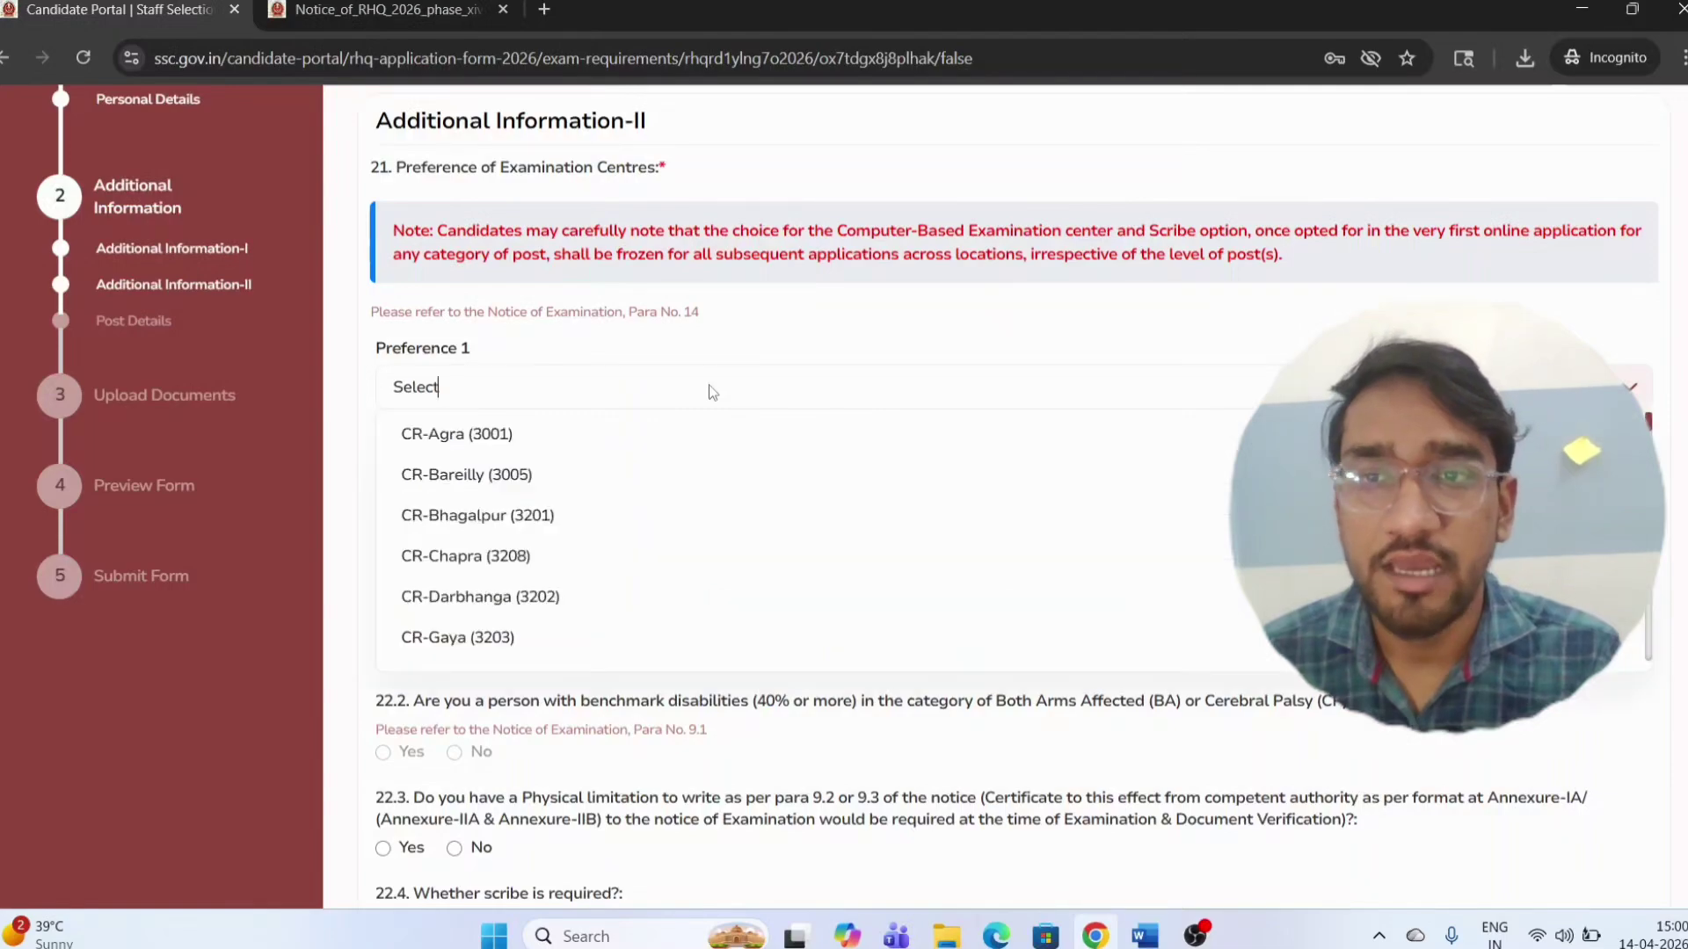
scroll(600, 510, "down", 5)
scroll(600, 510, "up", 5)
scroll(600, 510, "down", 2)
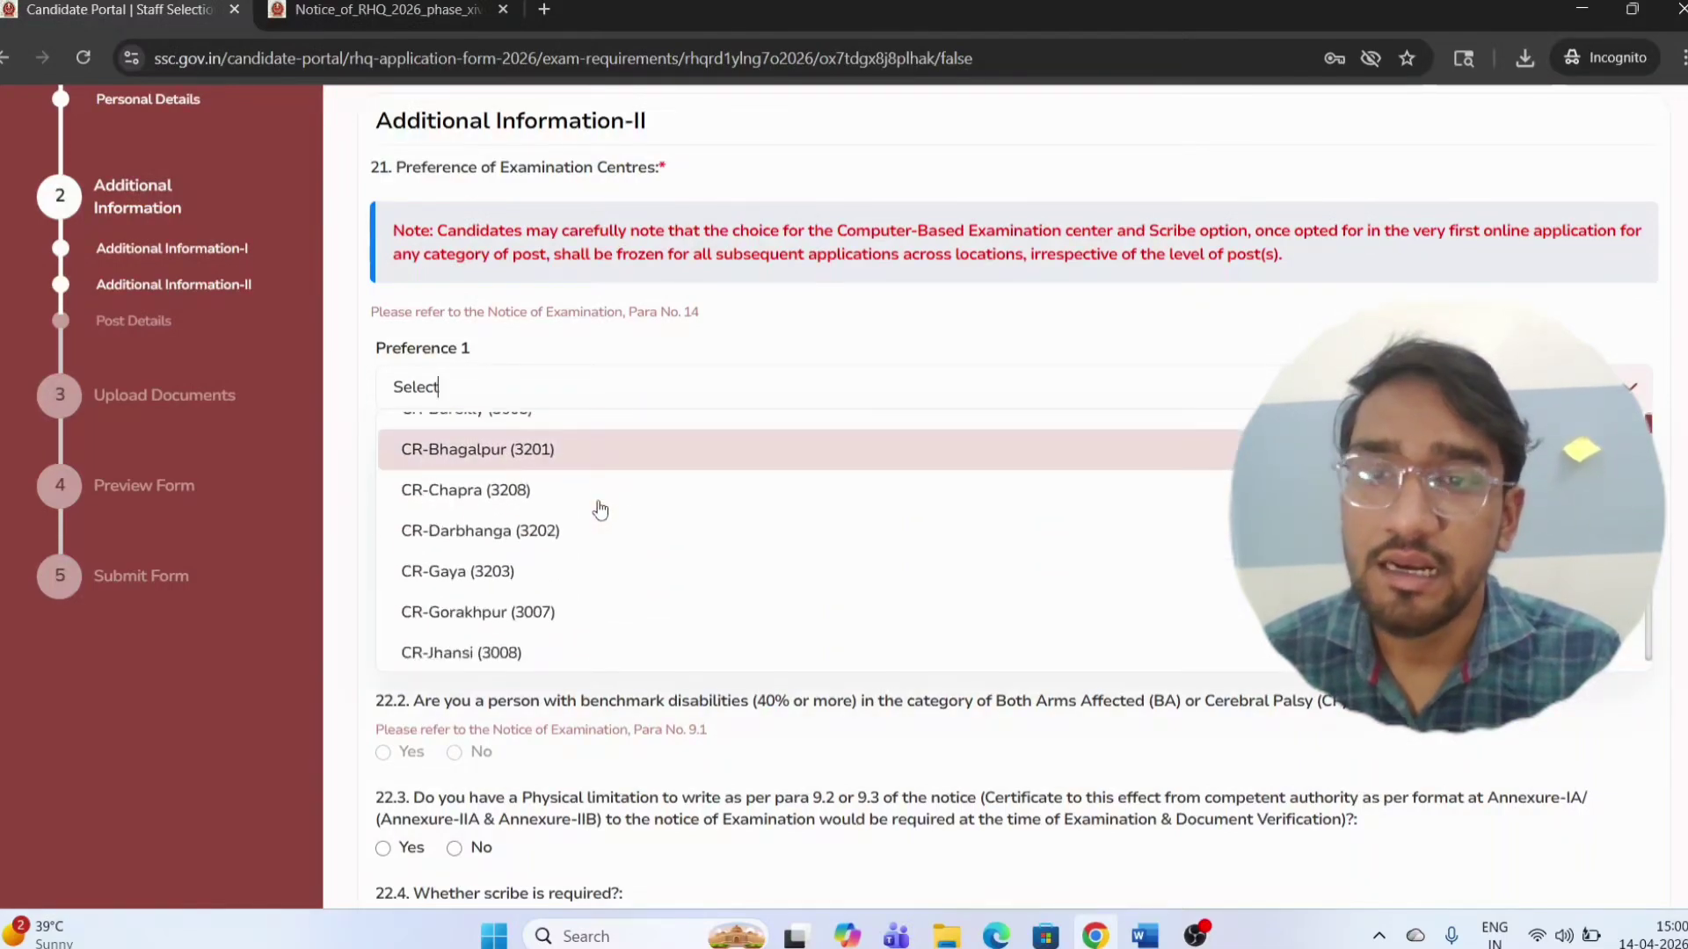
scroll(600, 510, "down", 5)
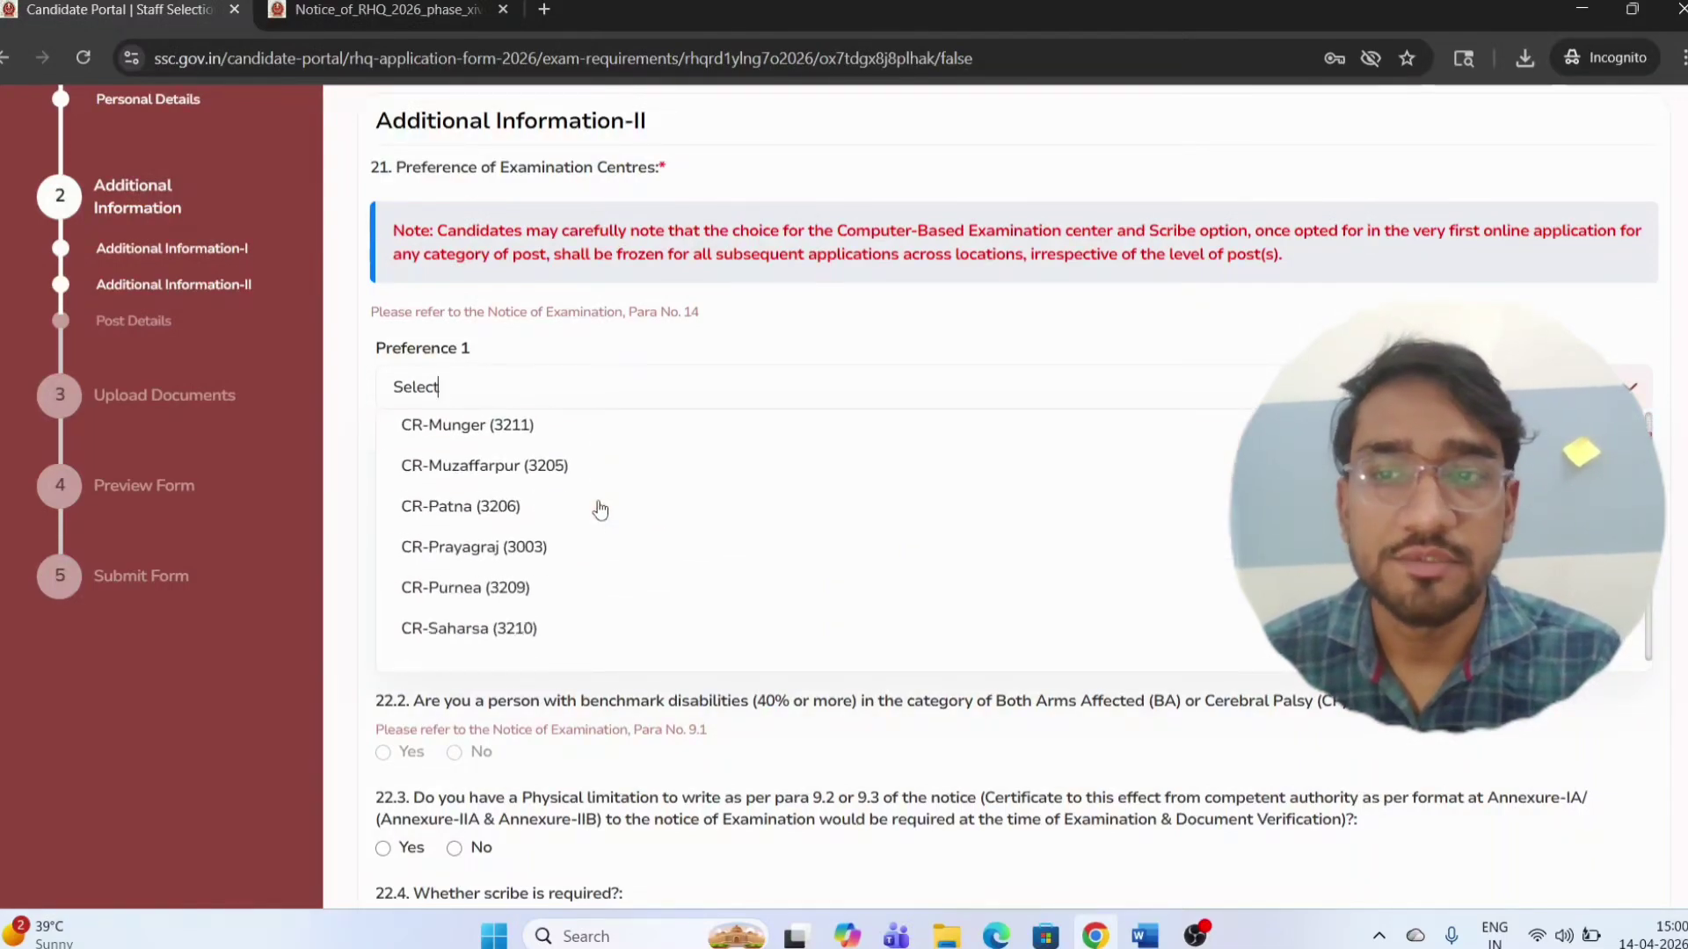
scroll(600, 510, "up", 7)
scroll(595, 508, "down", 8)
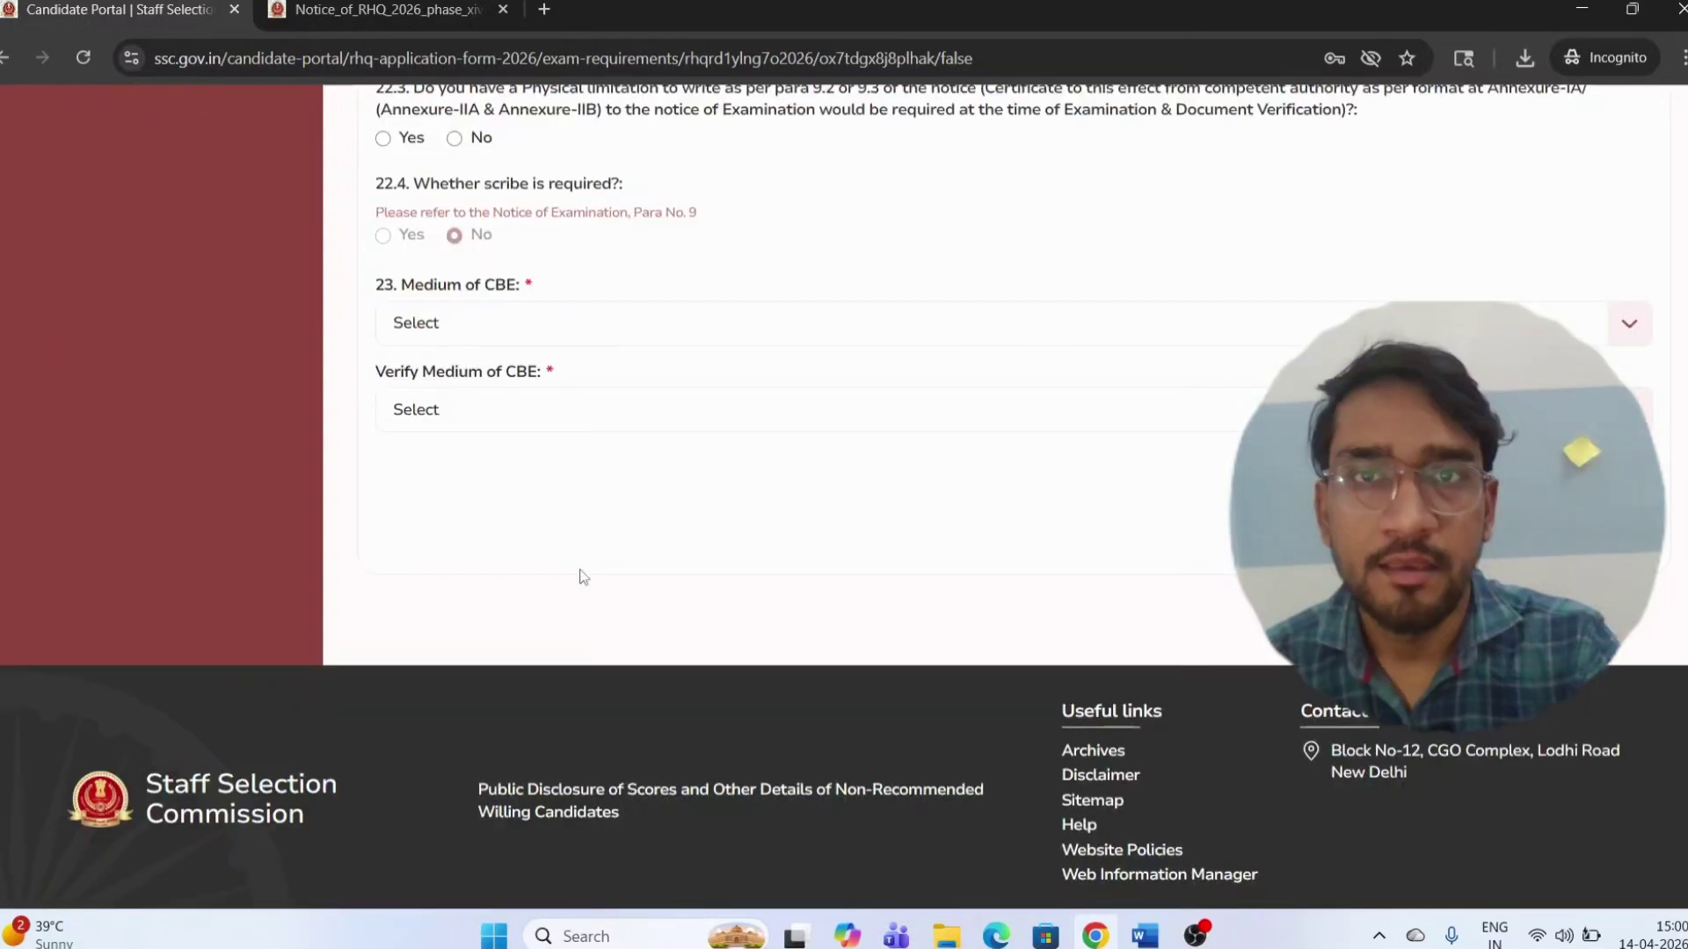
- Set both the Medium of CBE and its verification to English
left_click(547, 321)
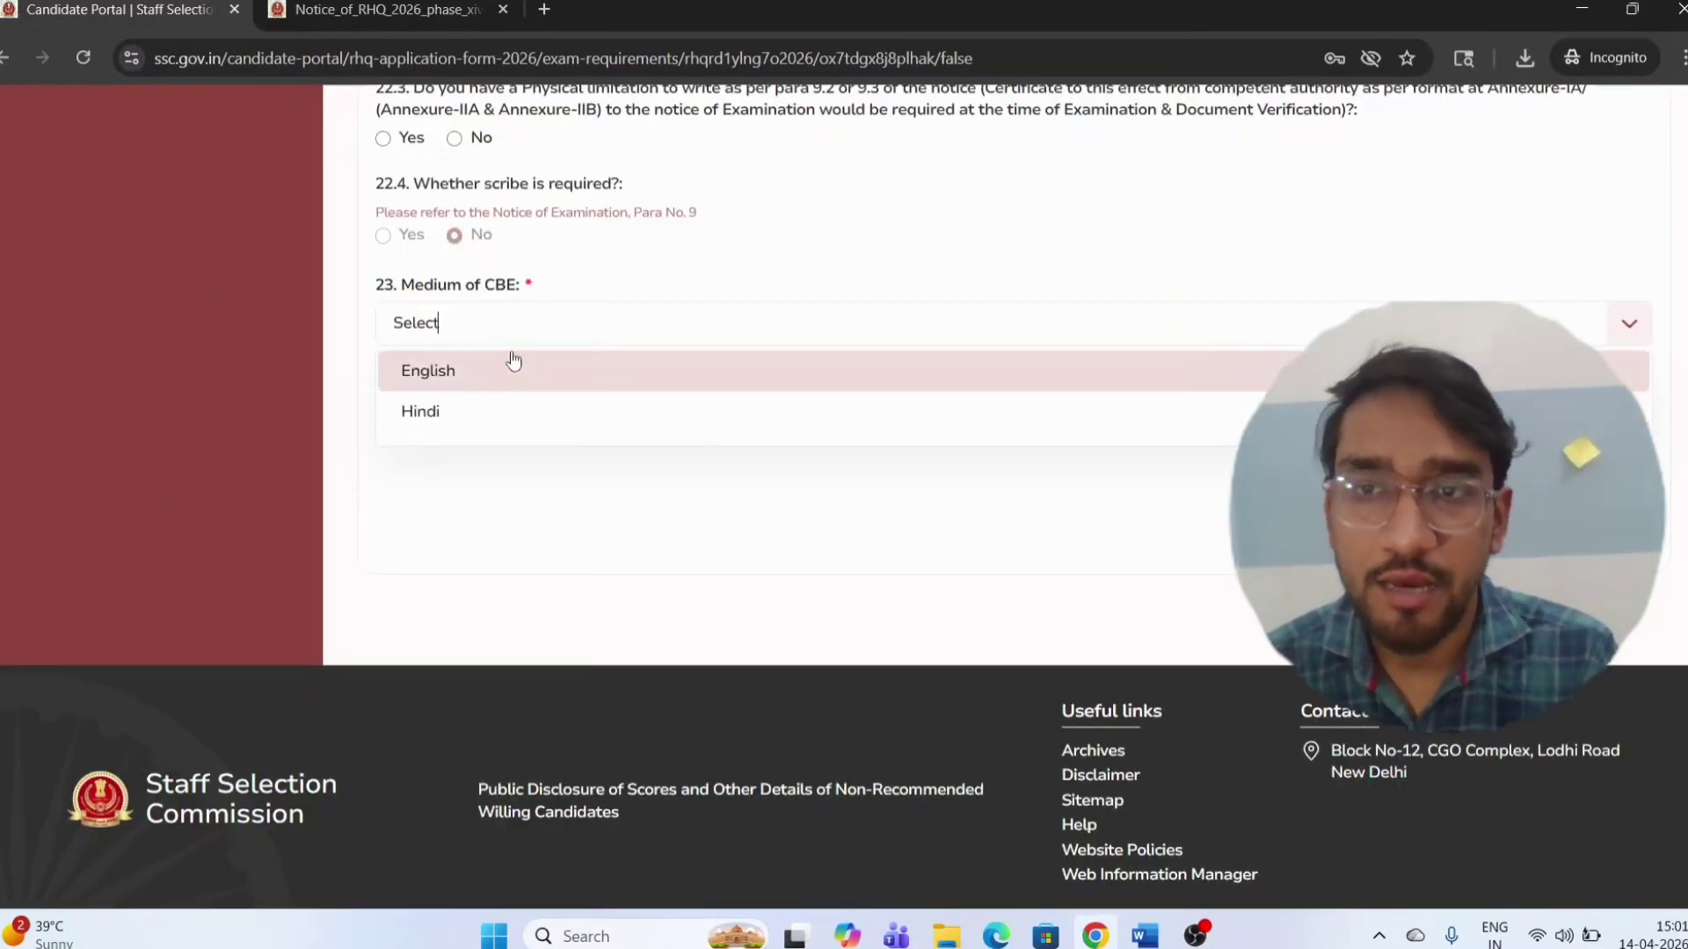
left_click(487, 390)
left_click(490, 413)
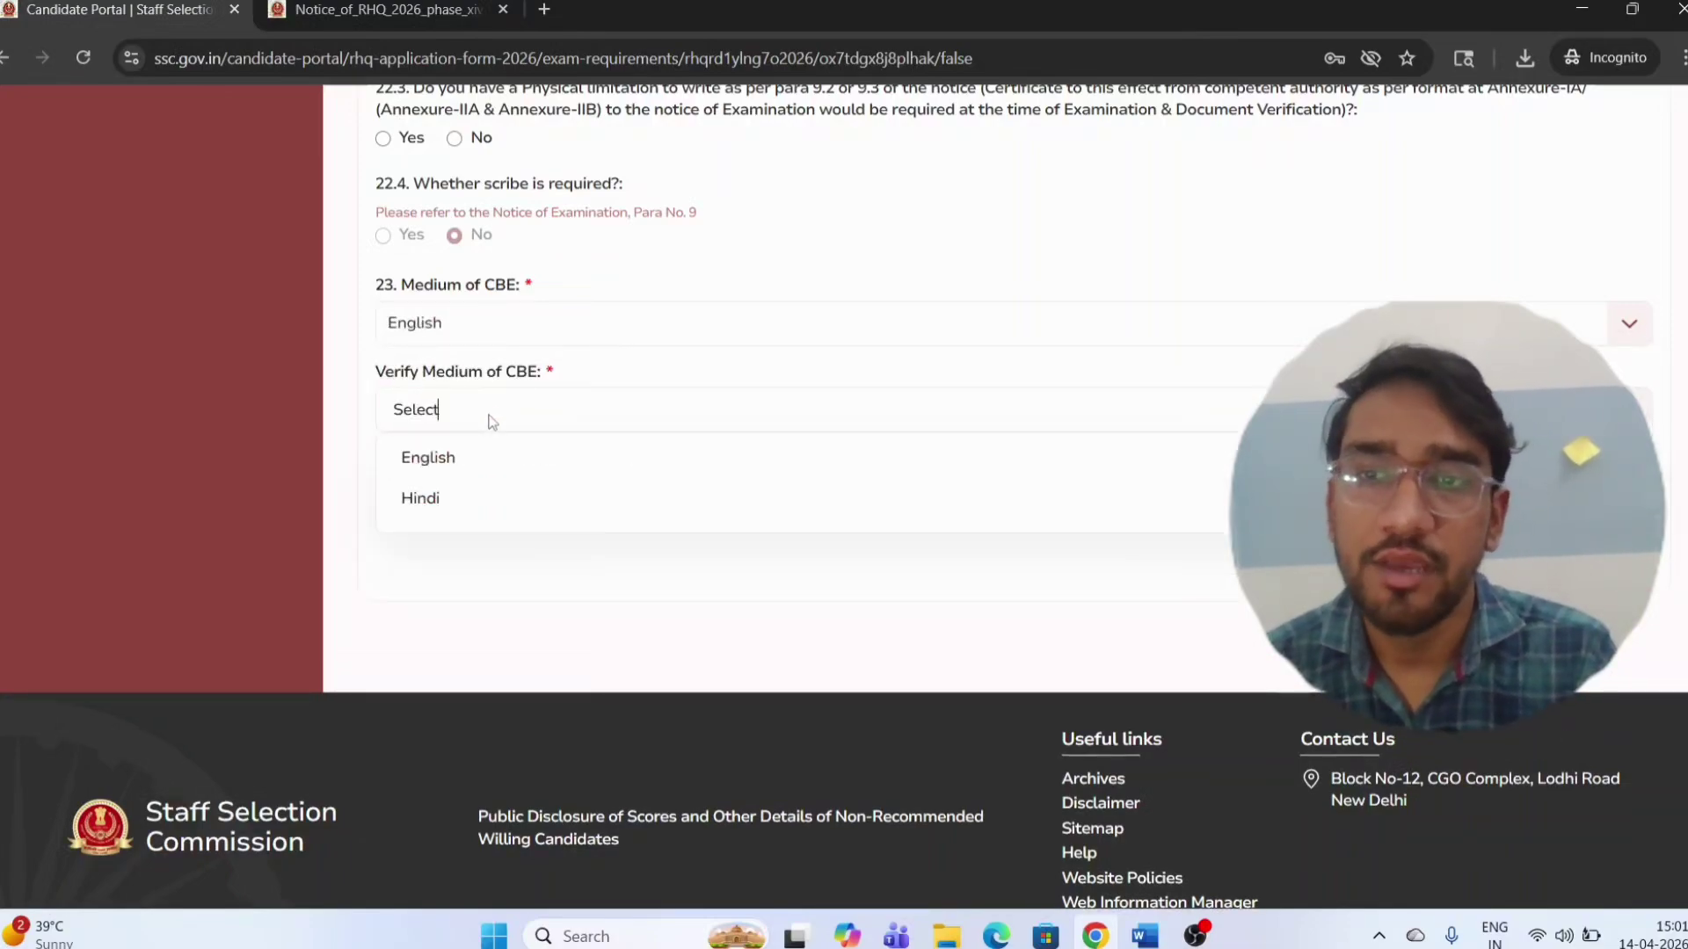
left_click(491, 459)
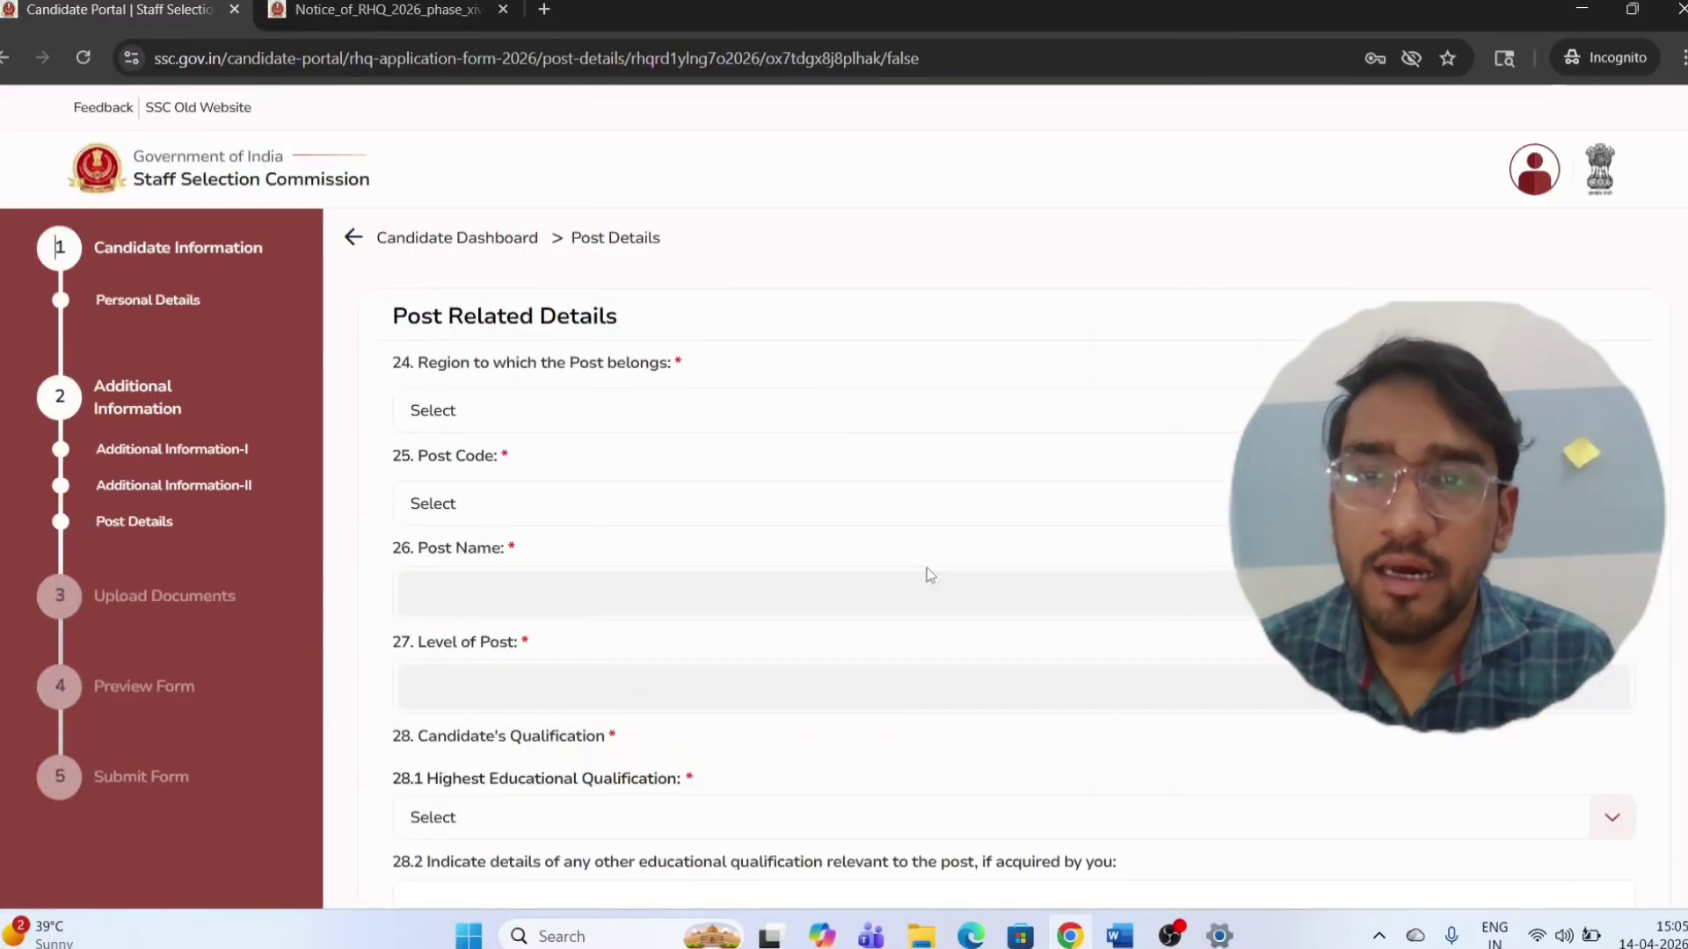
- Go through the regions offered in Post Related Details and choose Madhya Pradesh Region (MPR) for the post
scroll(927, 568, "down", 1)
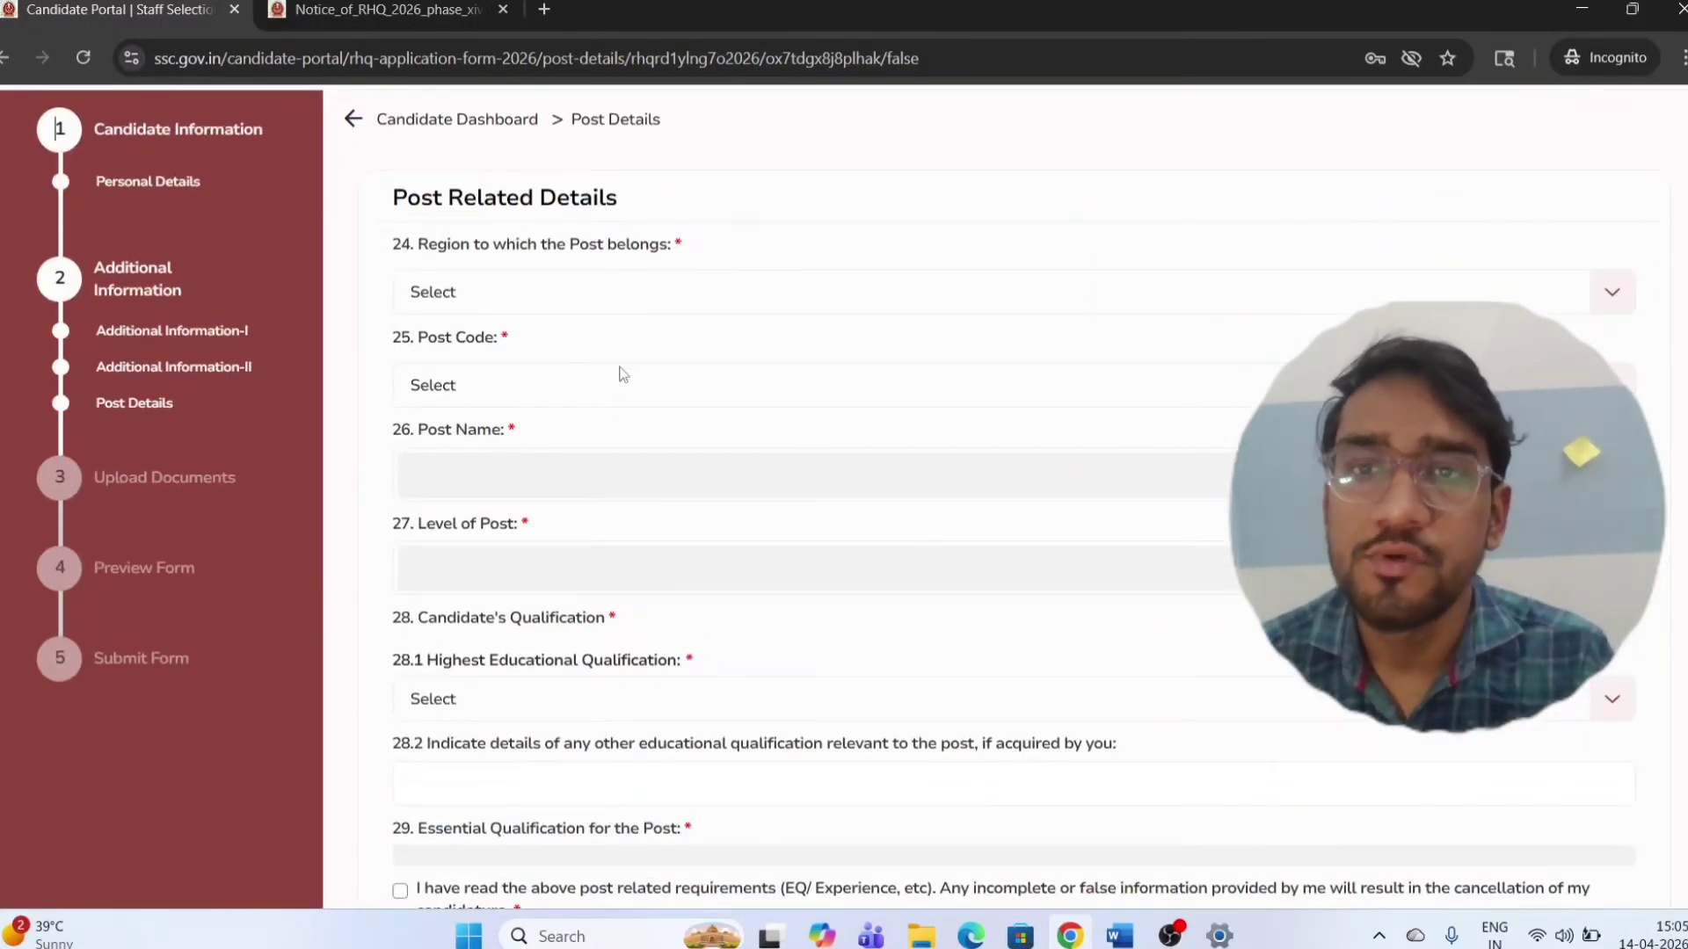
left_click(821, 306)
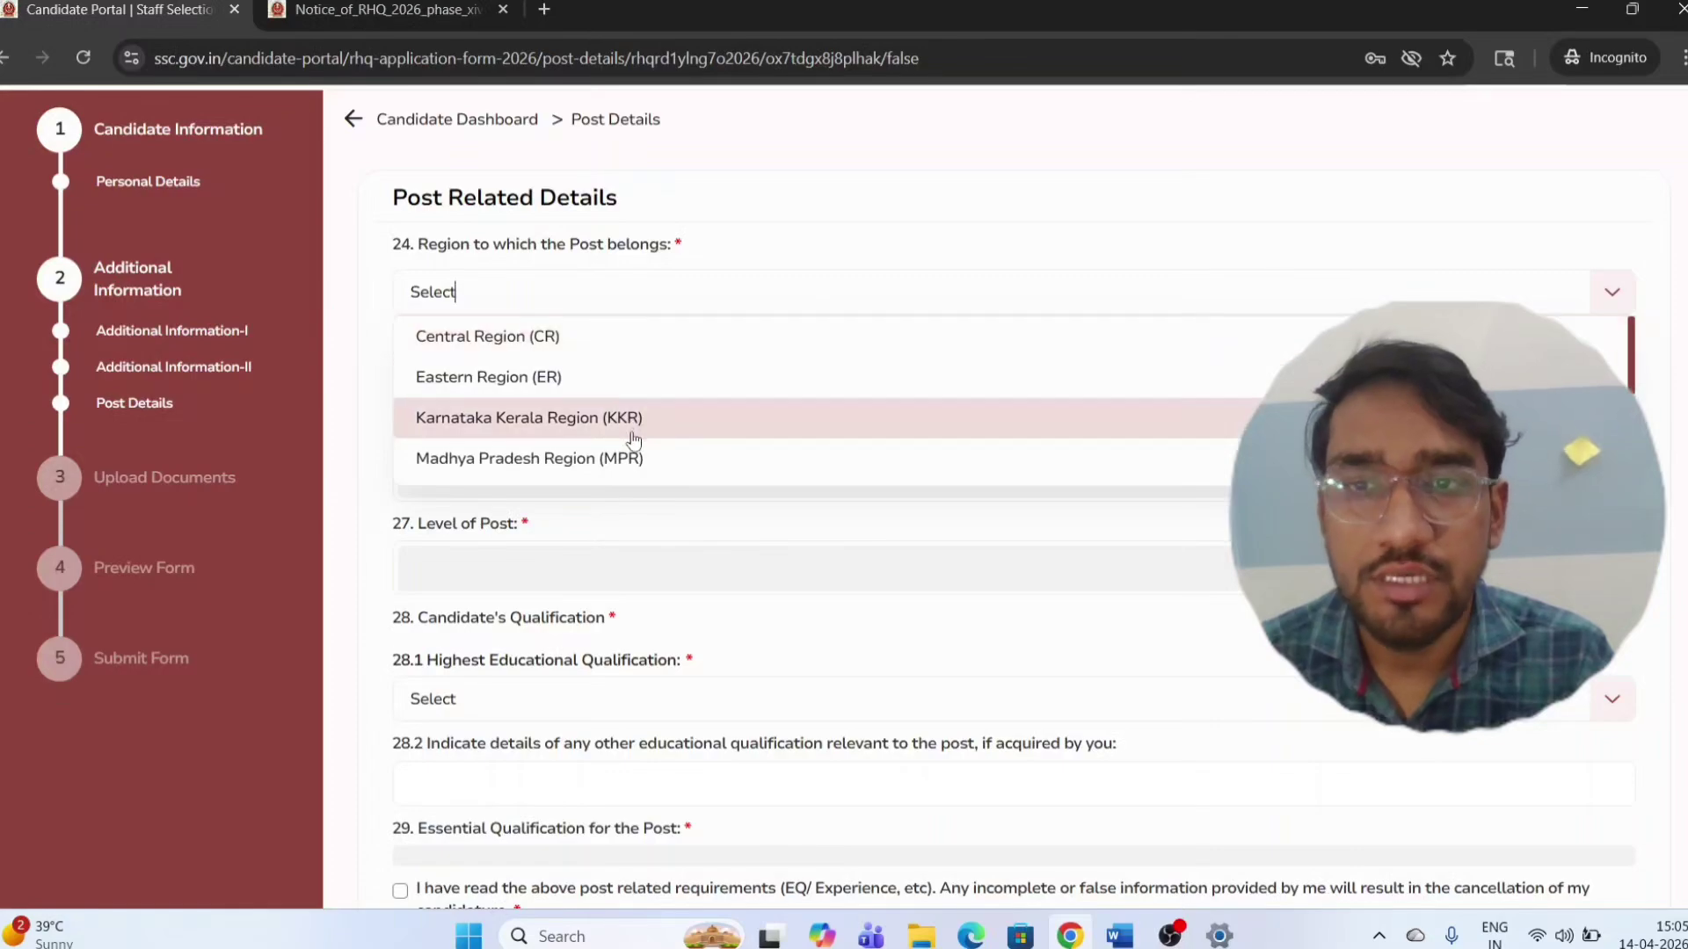
scroll(633, 439, "down", 2)
scroll(631, 441, "up", 2)
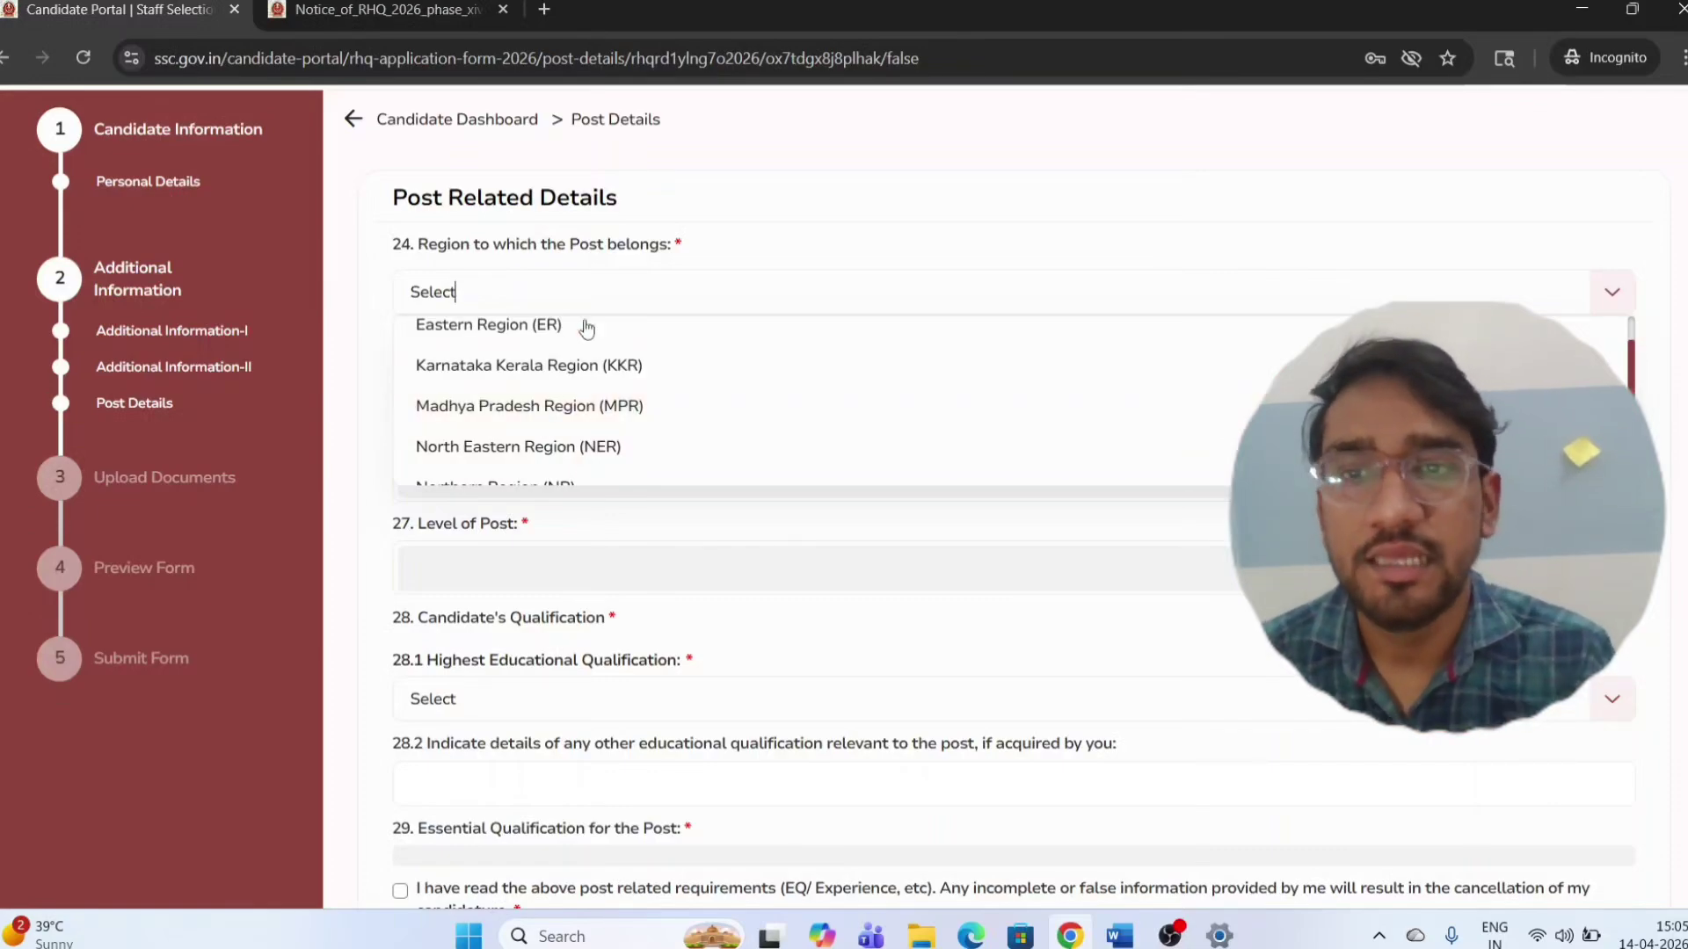
scroll(584, 328, "up", 1)
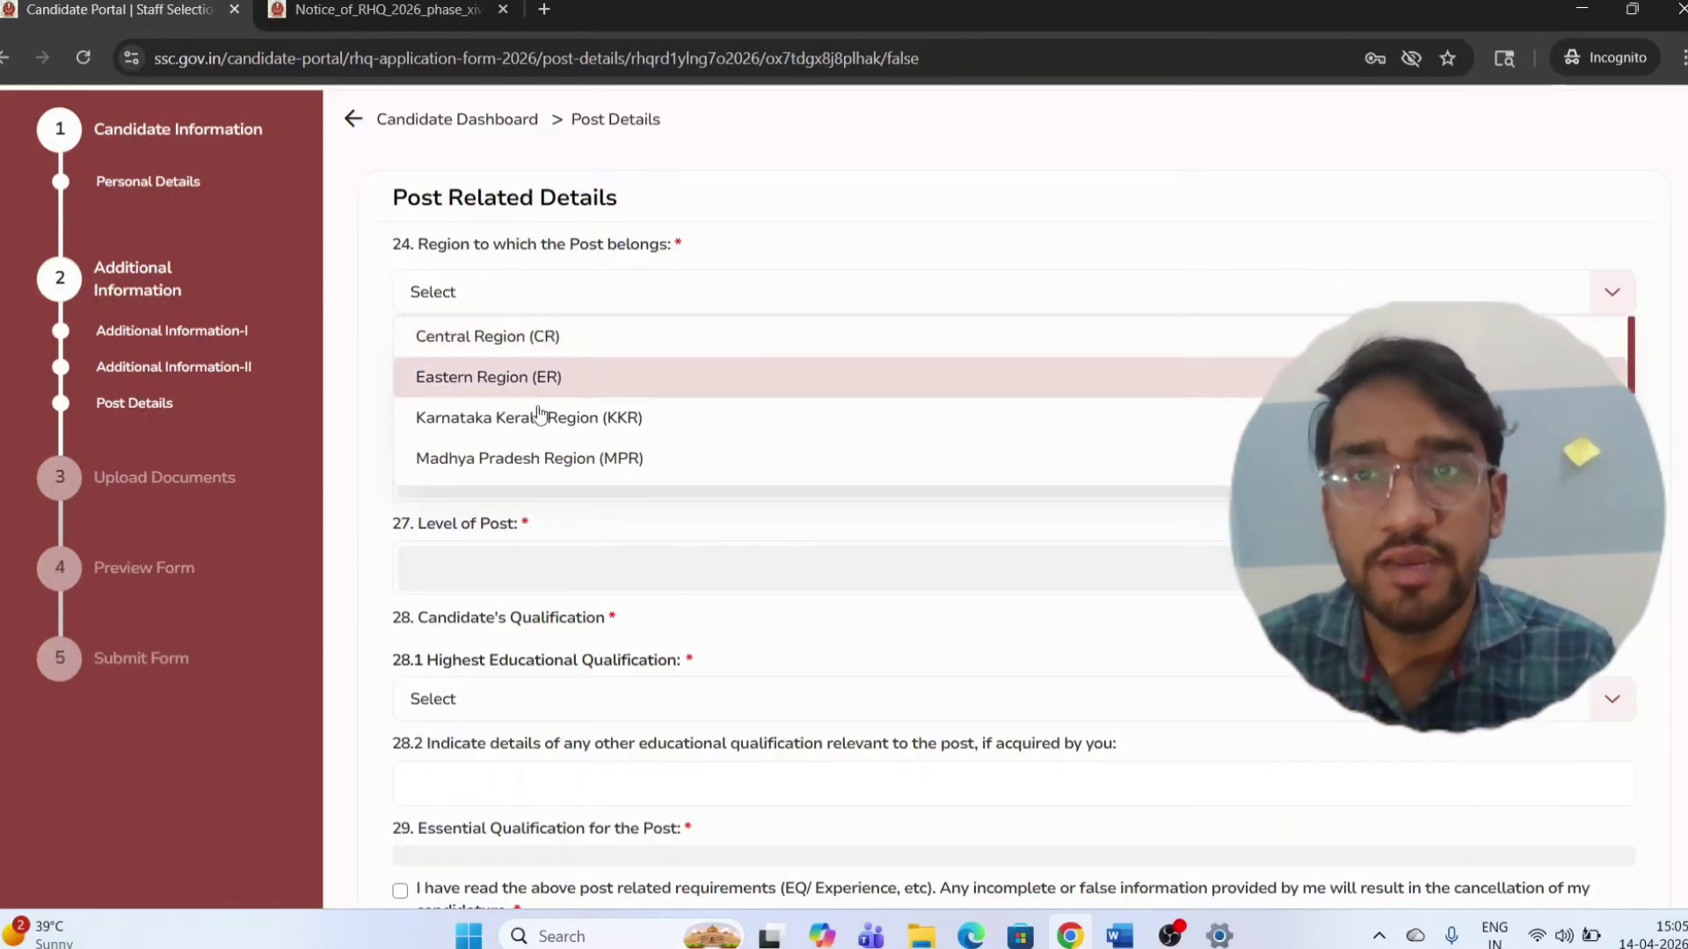
scroll(548, 381, "down", 1)
scroll(548, 381, "up", 1)
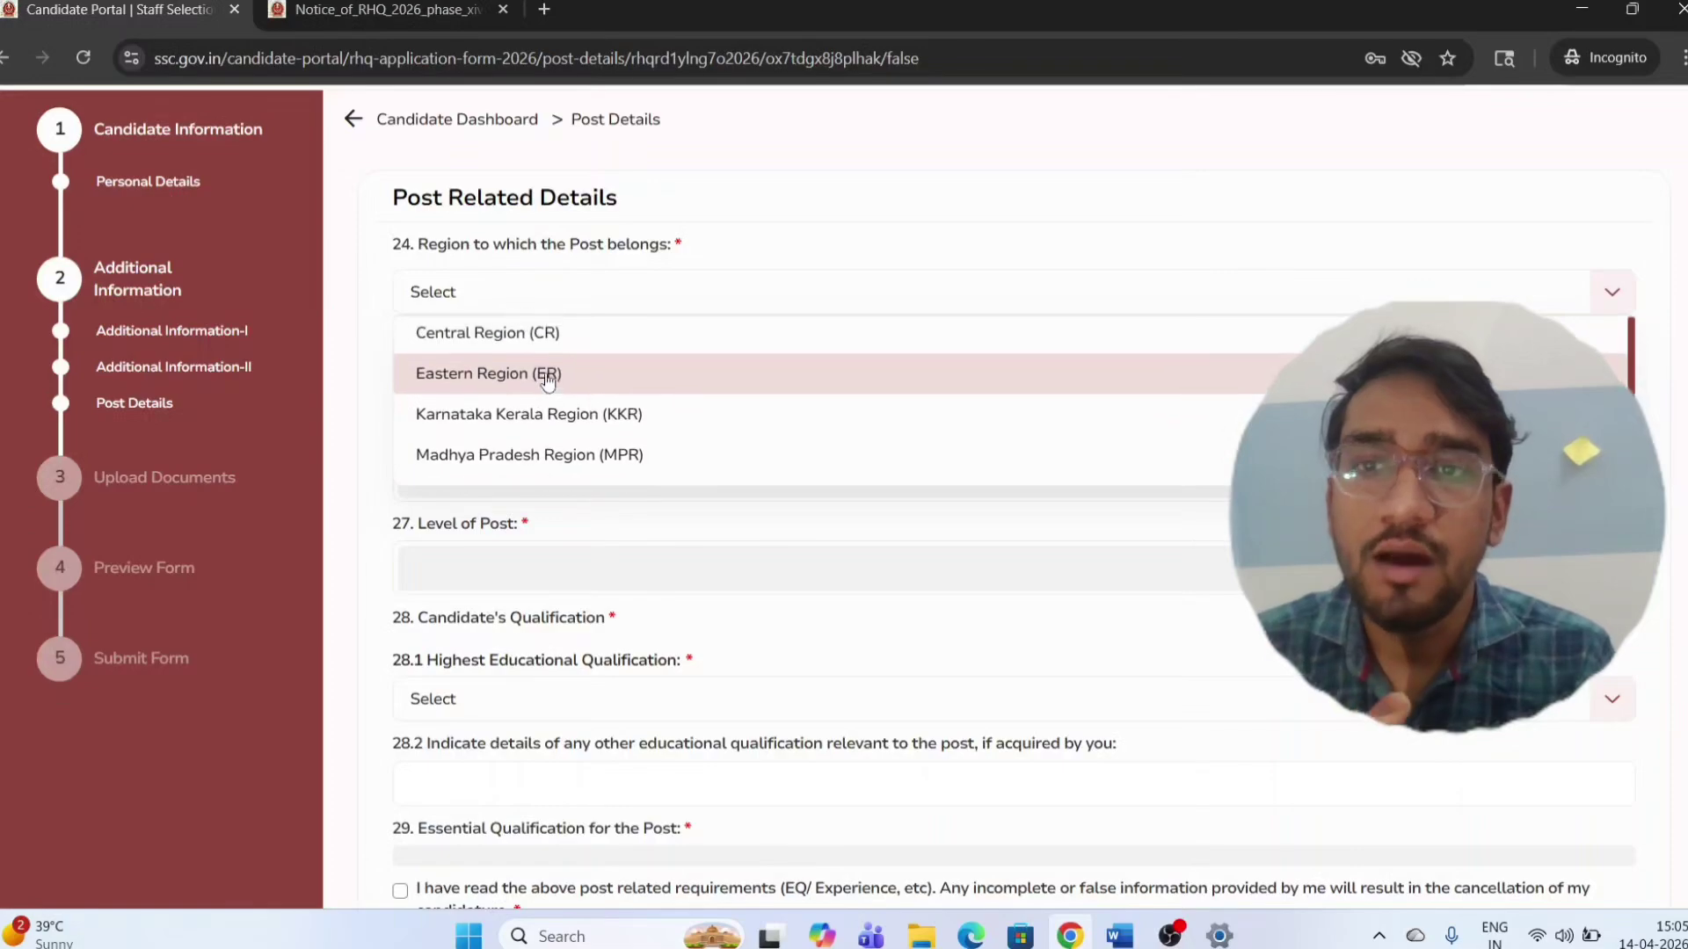
scroll(536, 385, "down", 3)
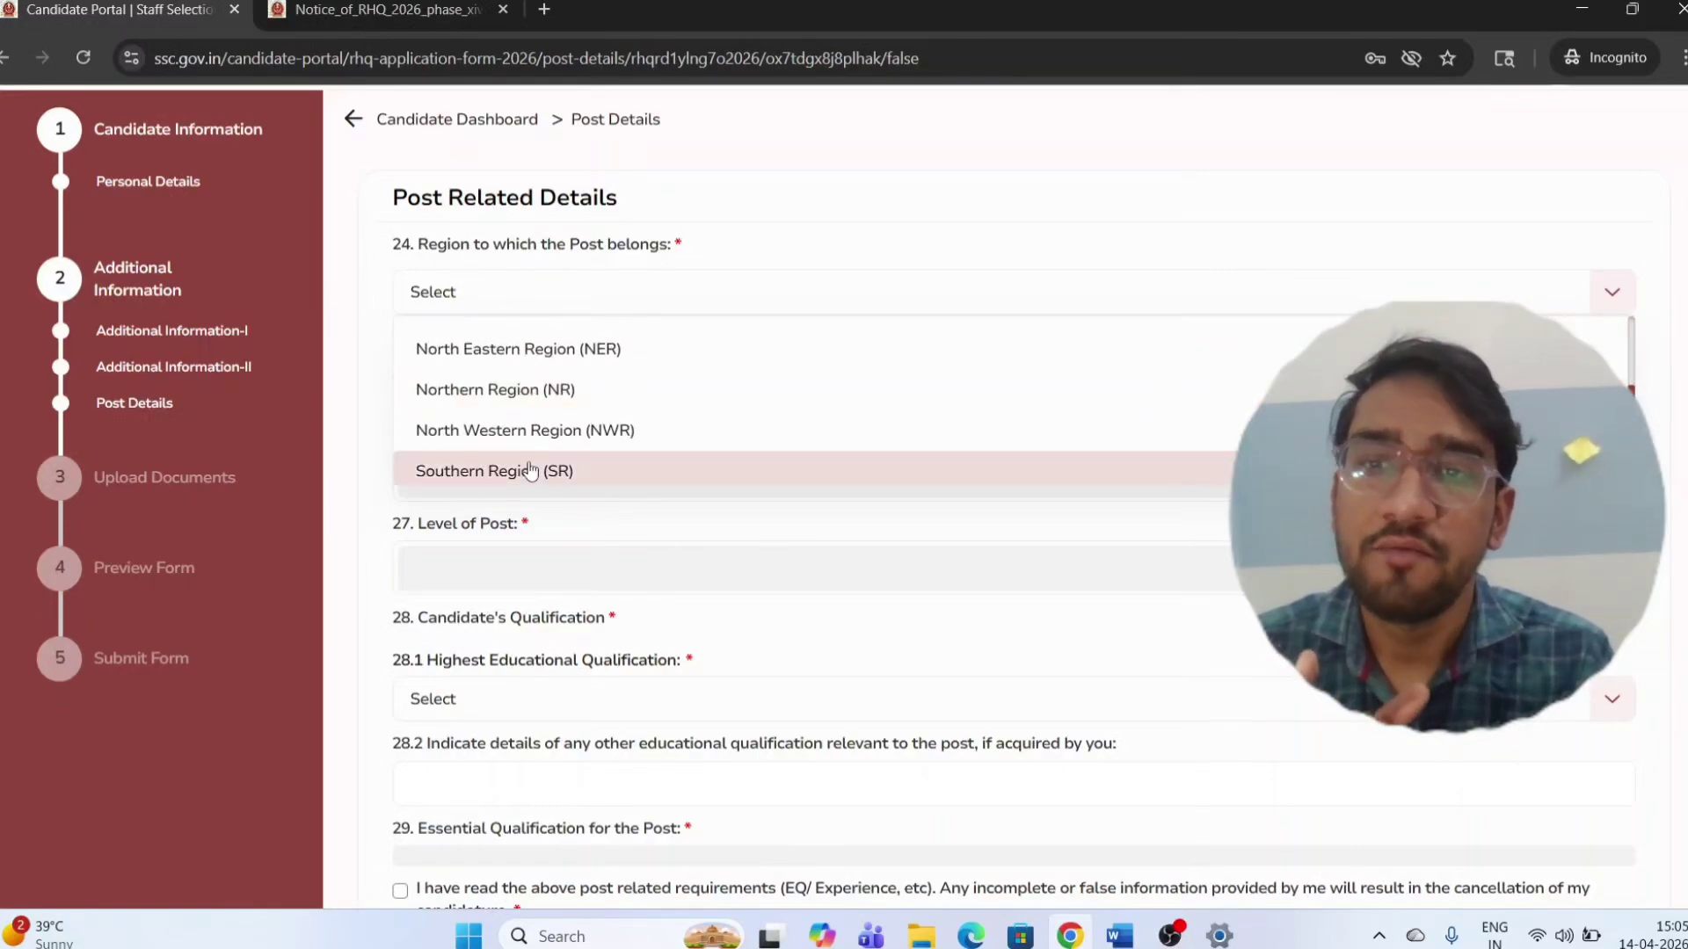
scroll(529, 470, "down", 1)
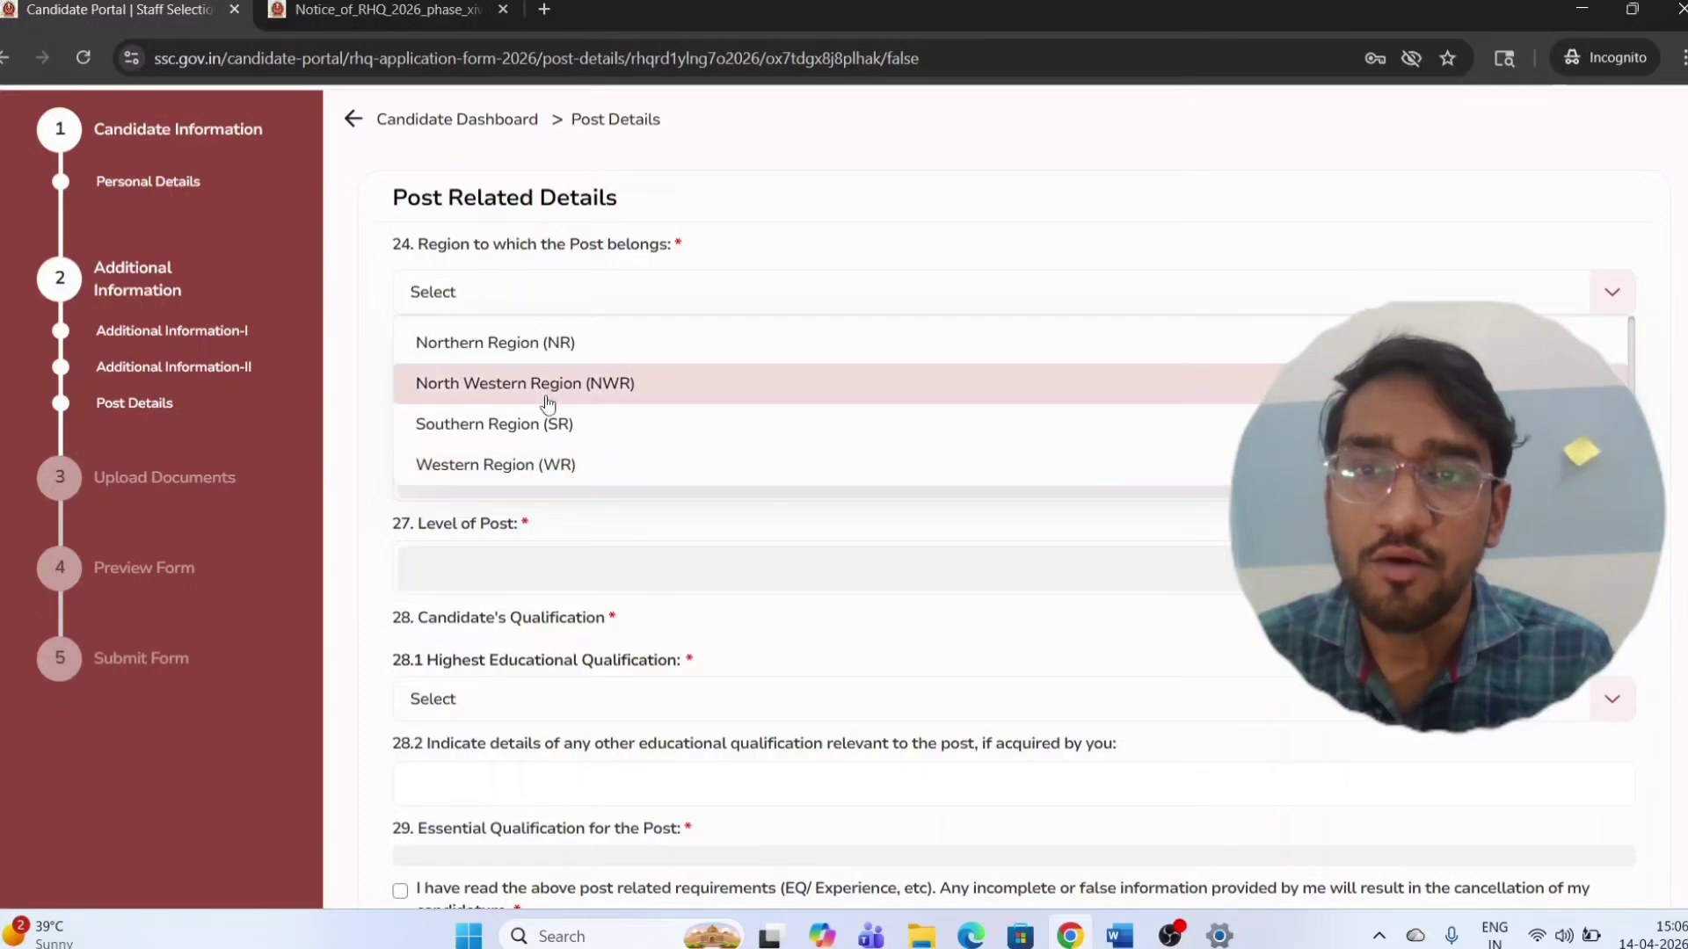
scroll(548, 403, "up", 4)
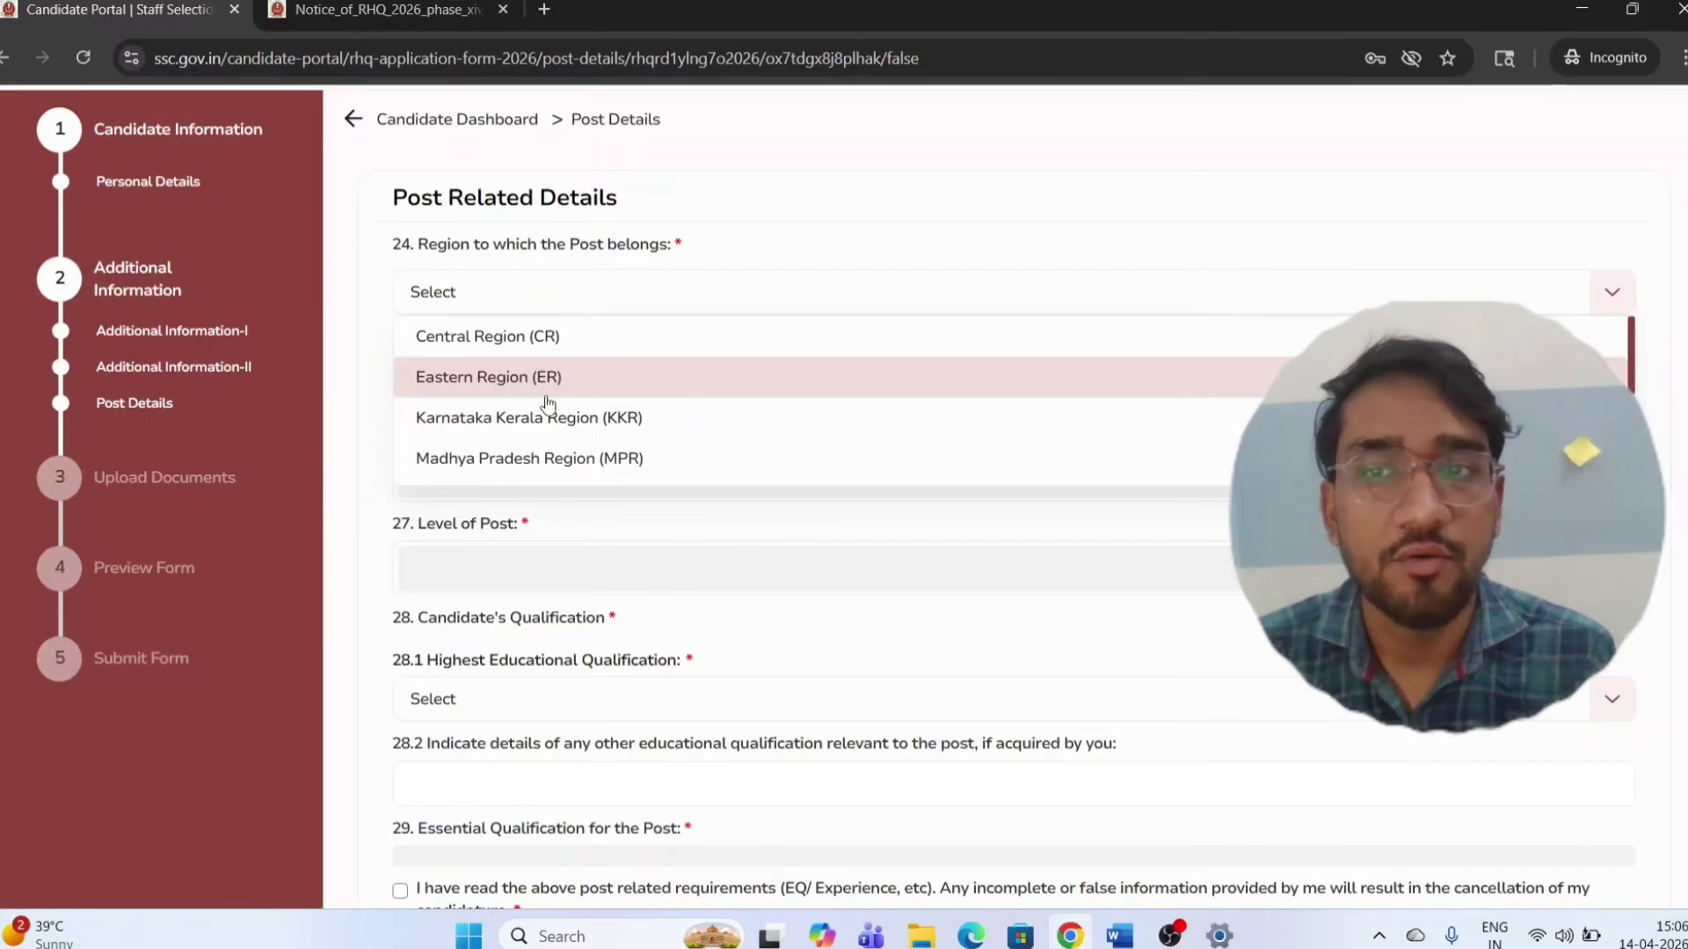
left_click(557, 458)
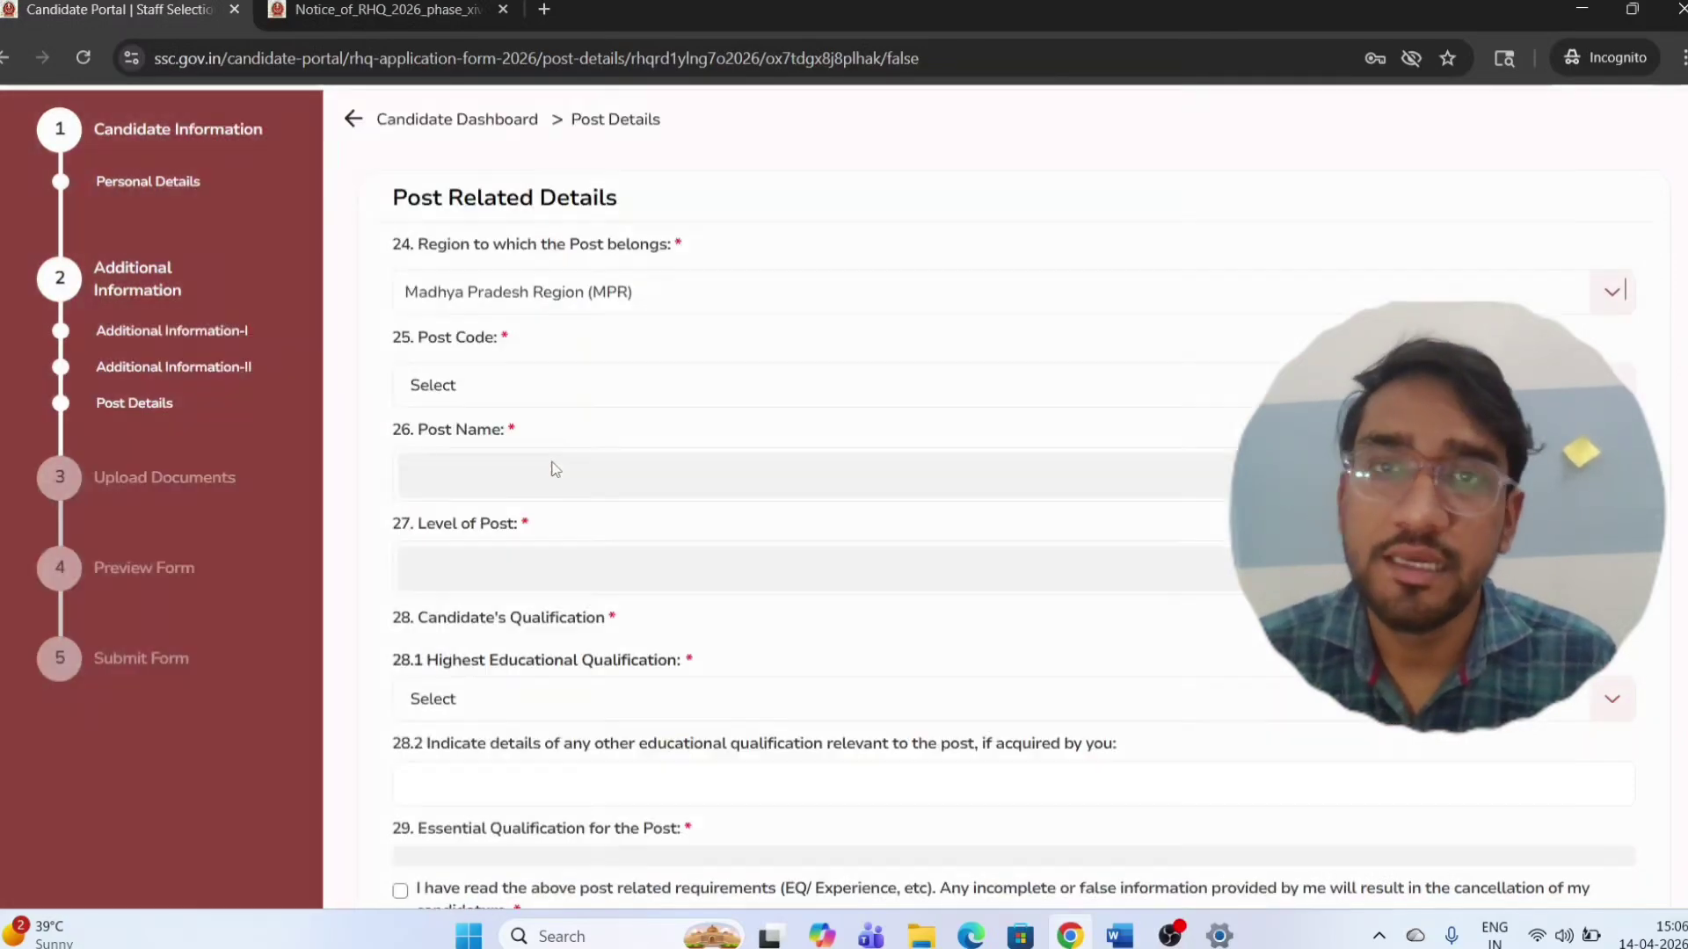
- Check the Pharmacist (Allopathic) entry in the examination notice PDF and choose its post code MP10526 in the application
left_click(589, 378)
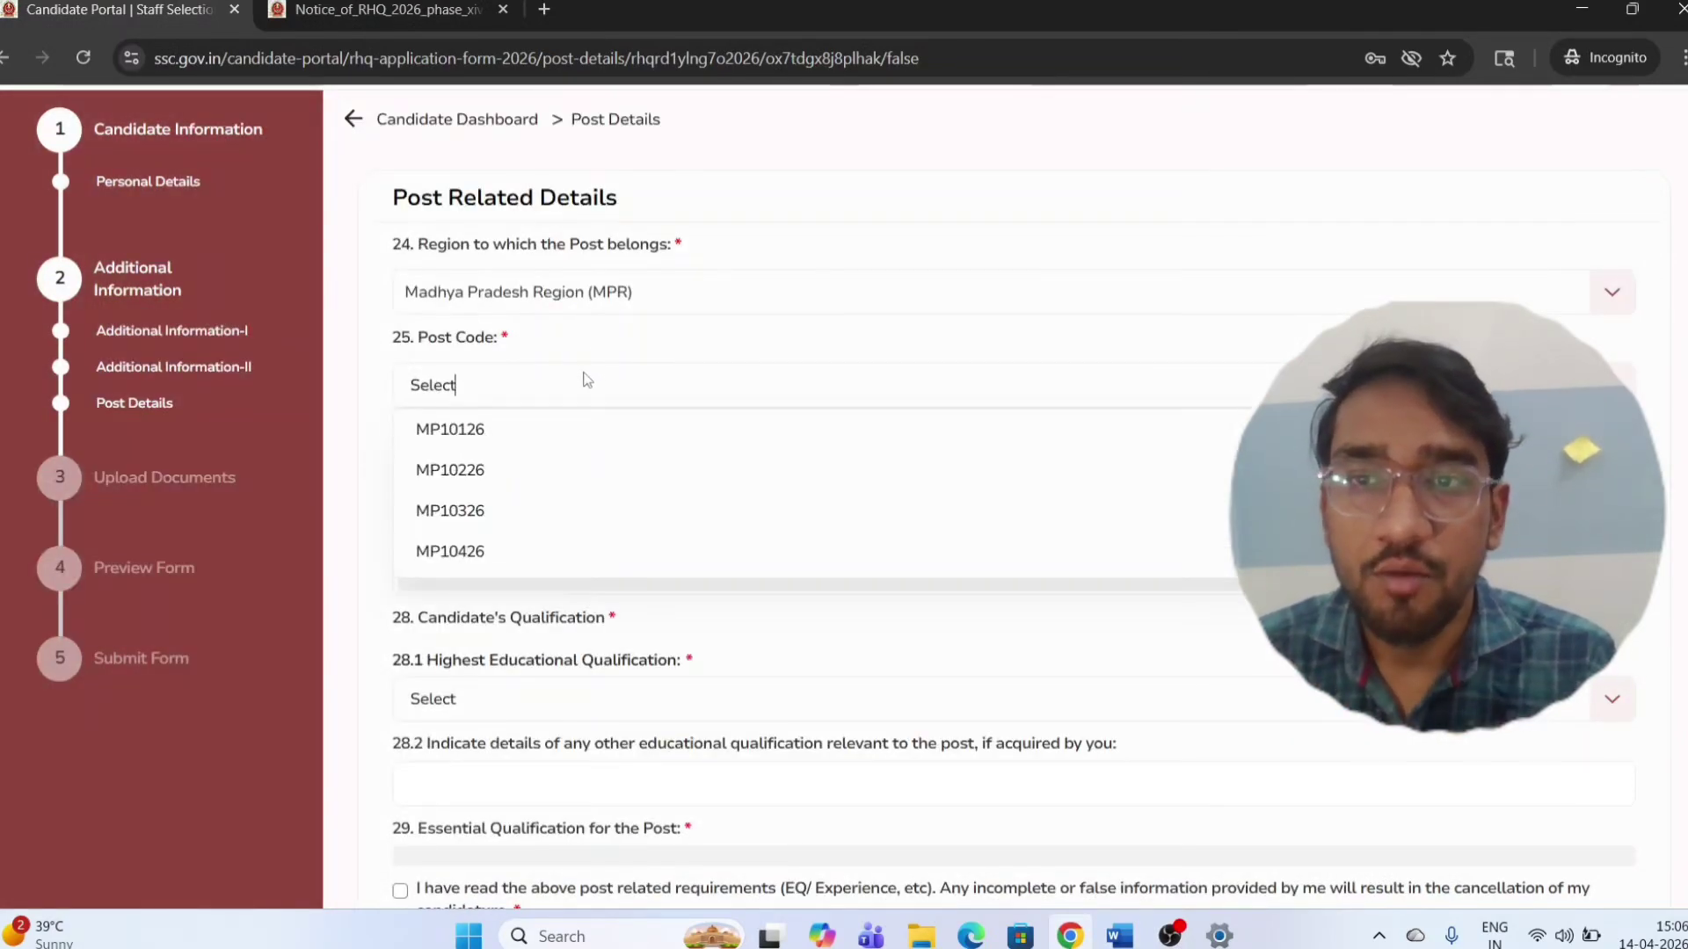
scroll(547, 459, "down", 1)
scroll(548, 459, "down", 1)
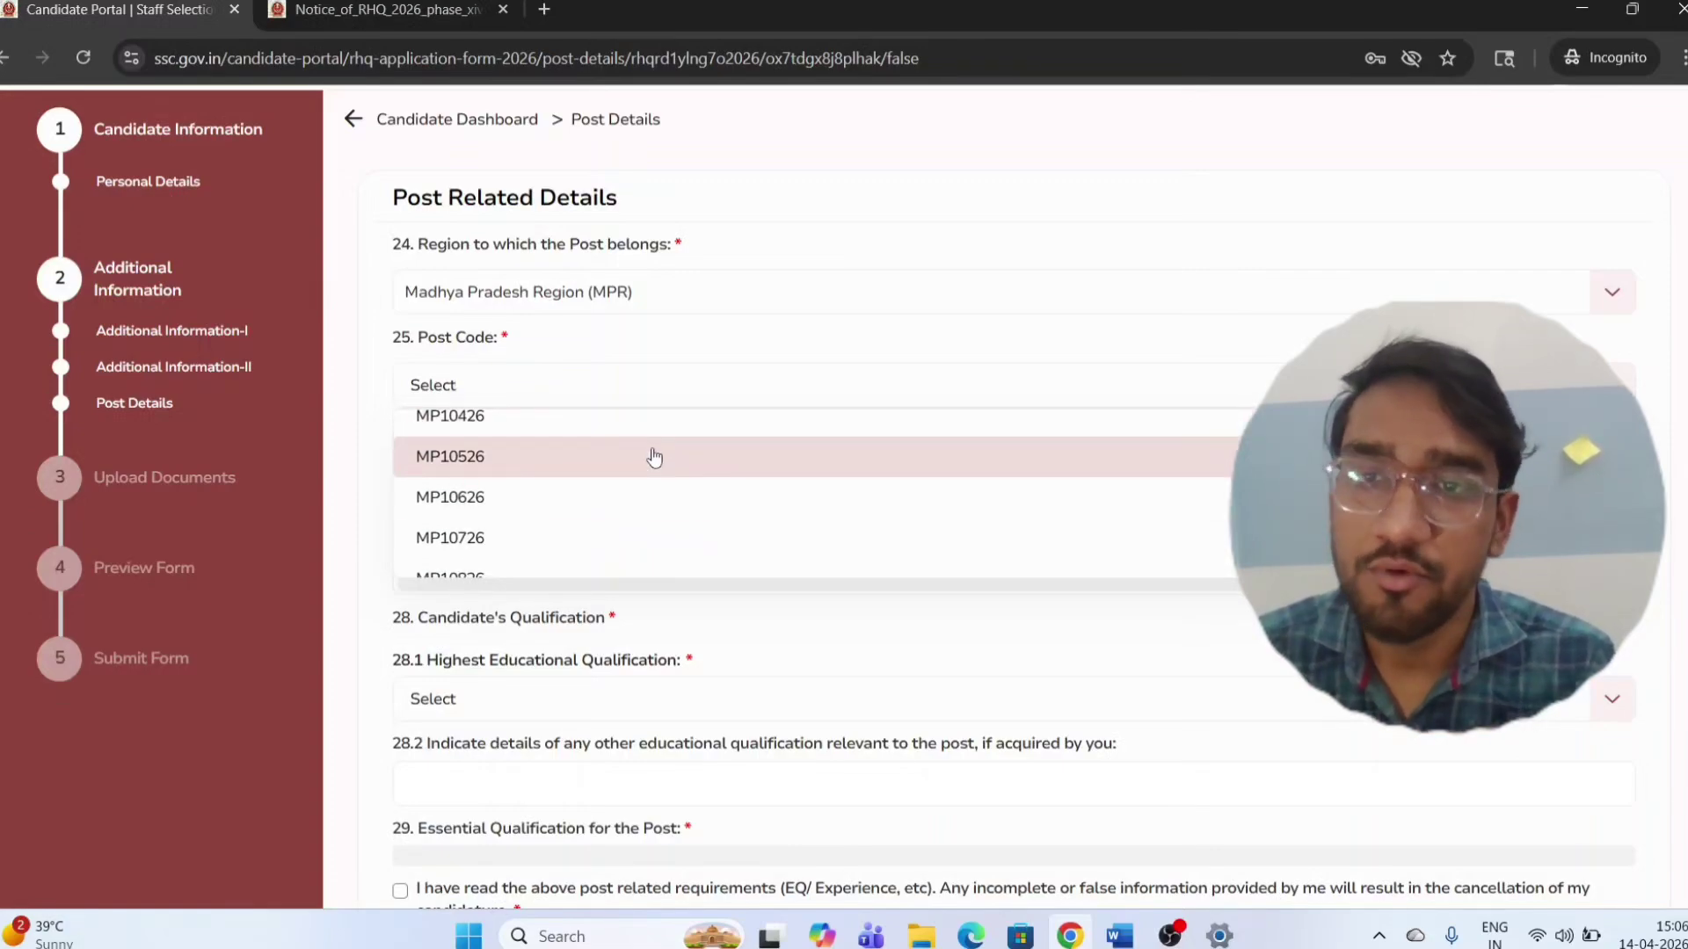
key("ctrl+Tab")
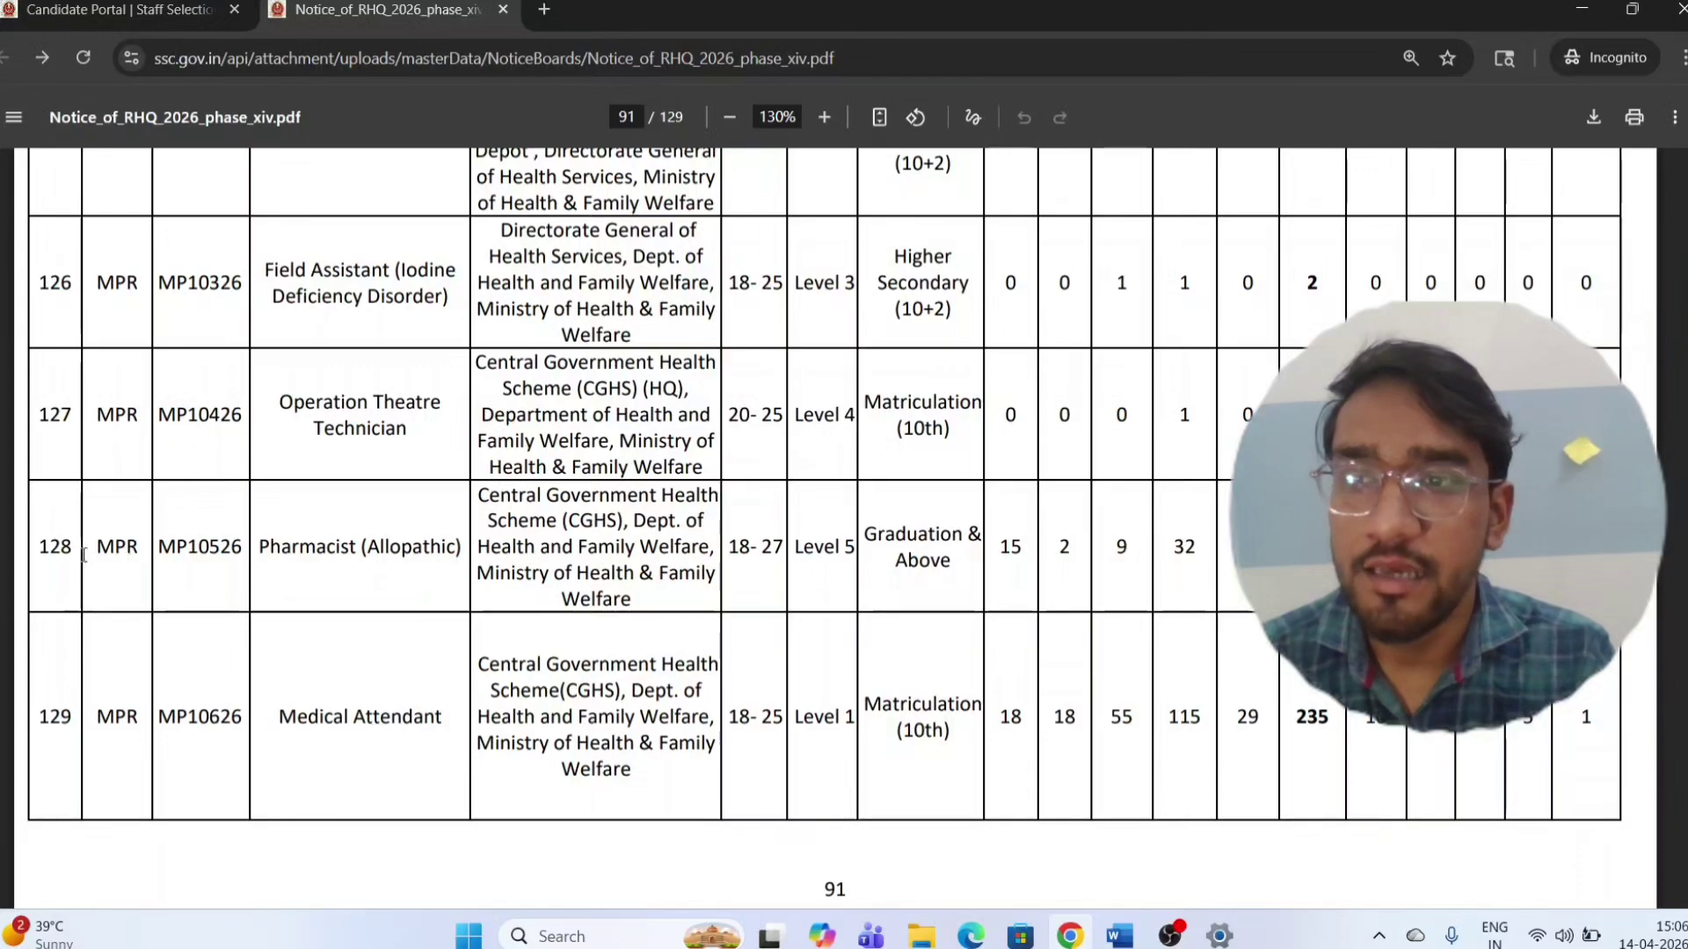
left_click_drag(35, 545, 233, 547)
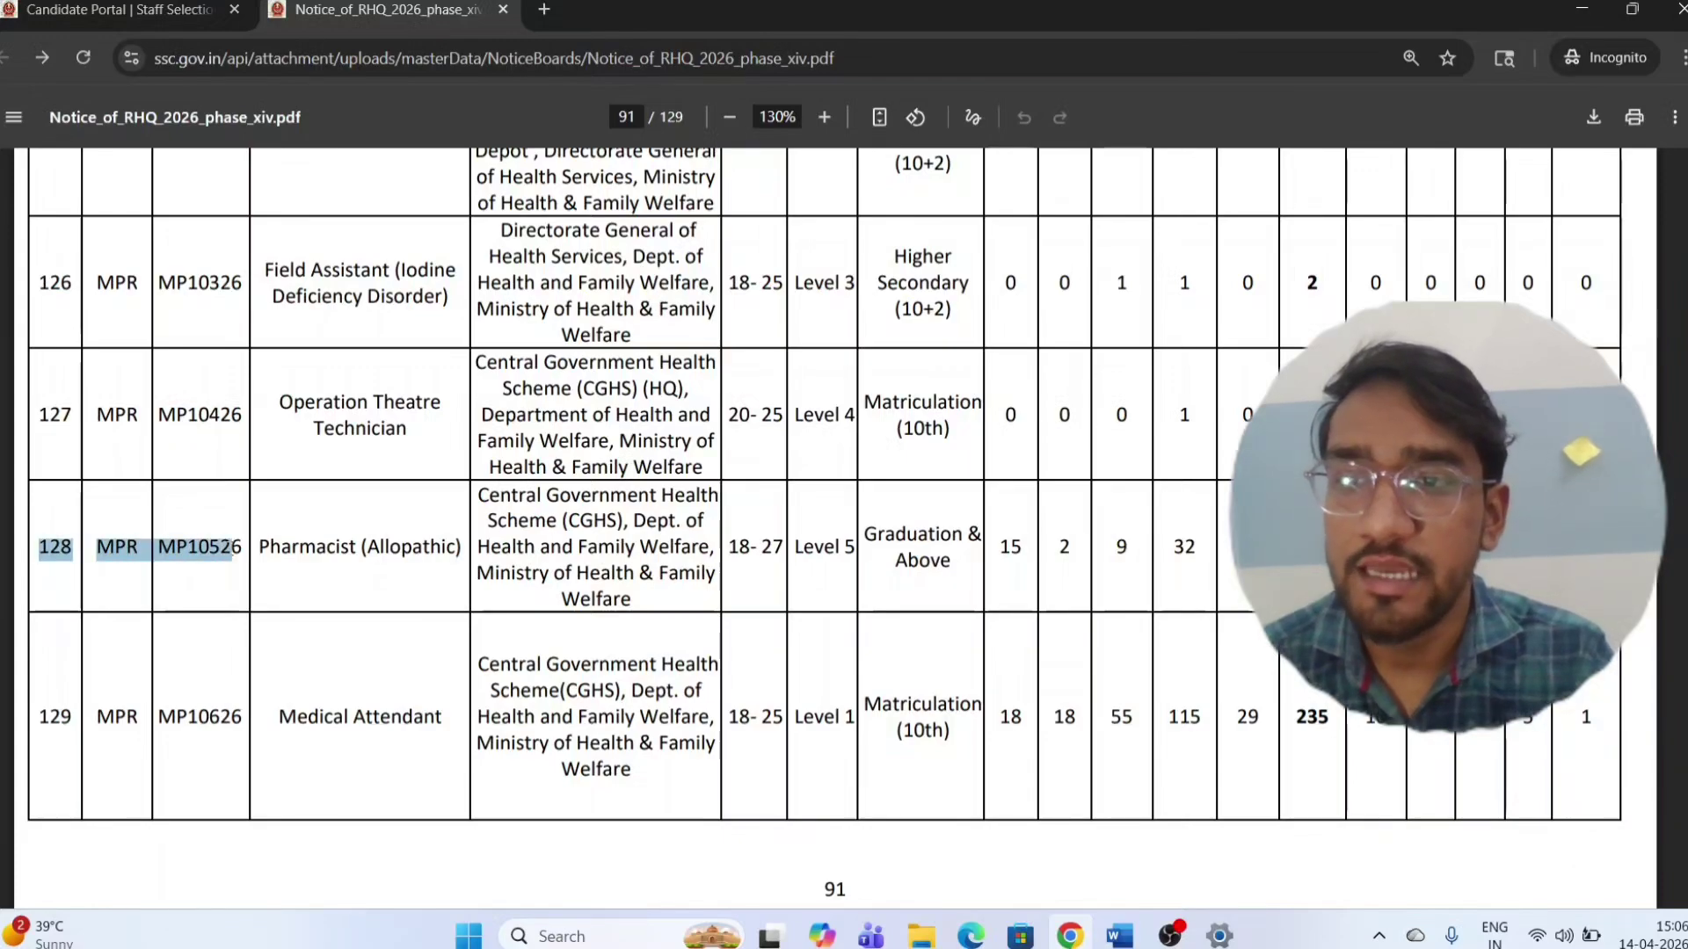
left_click(231, 549)
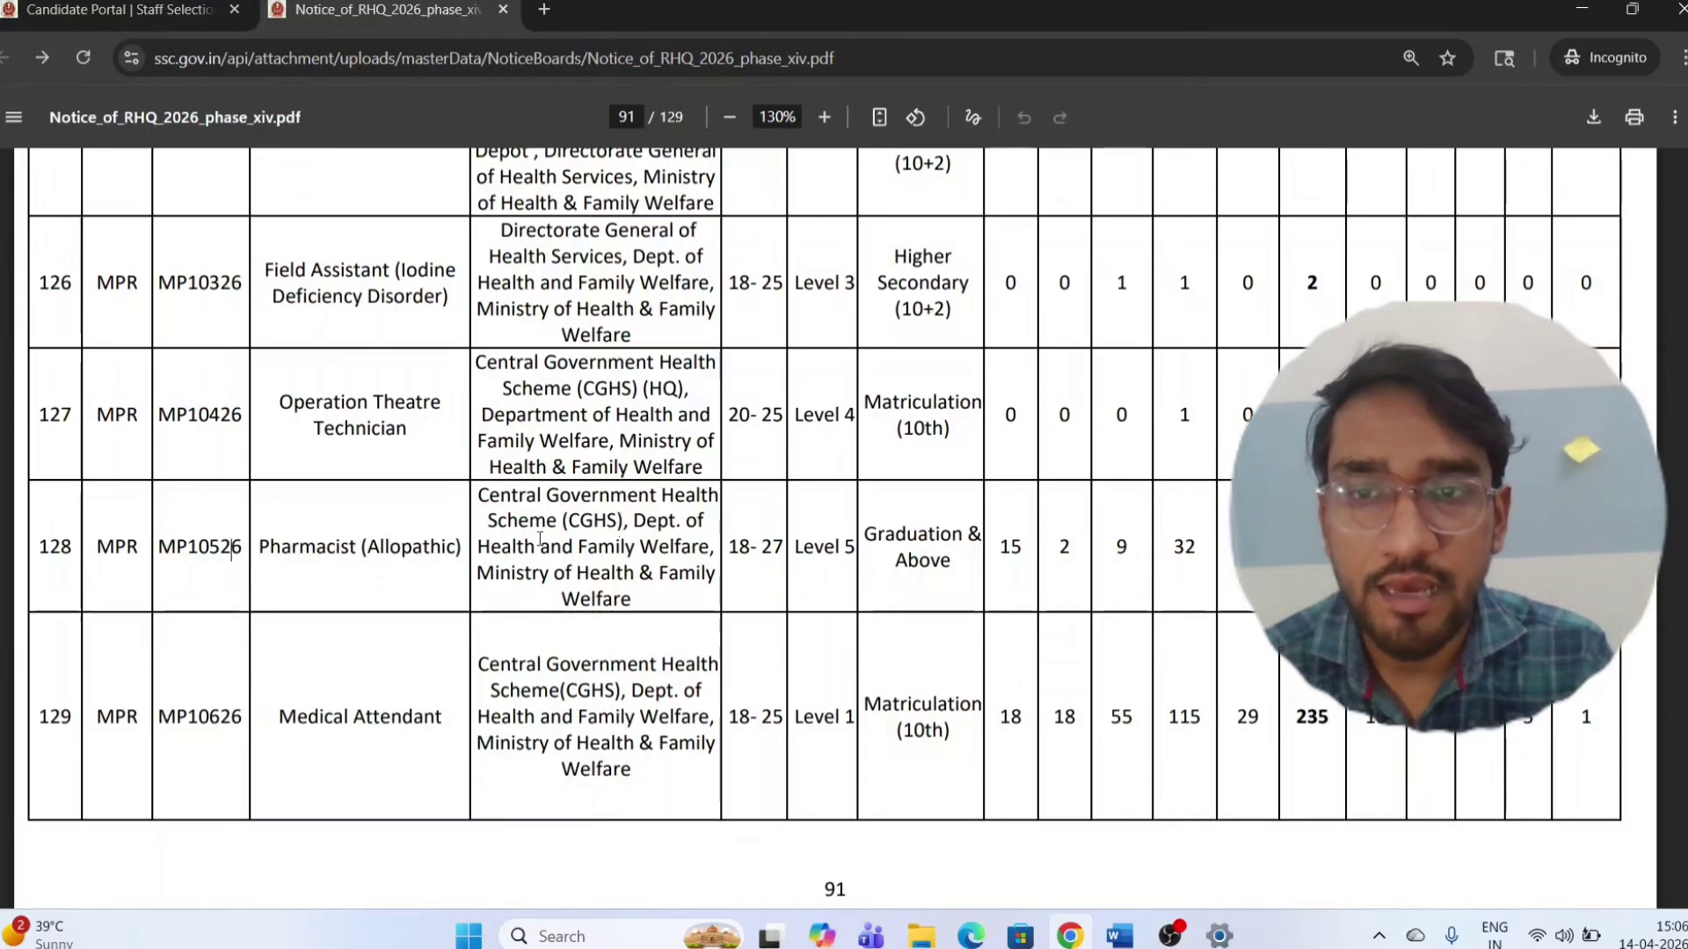
scroll(421, 551, "down", 1)
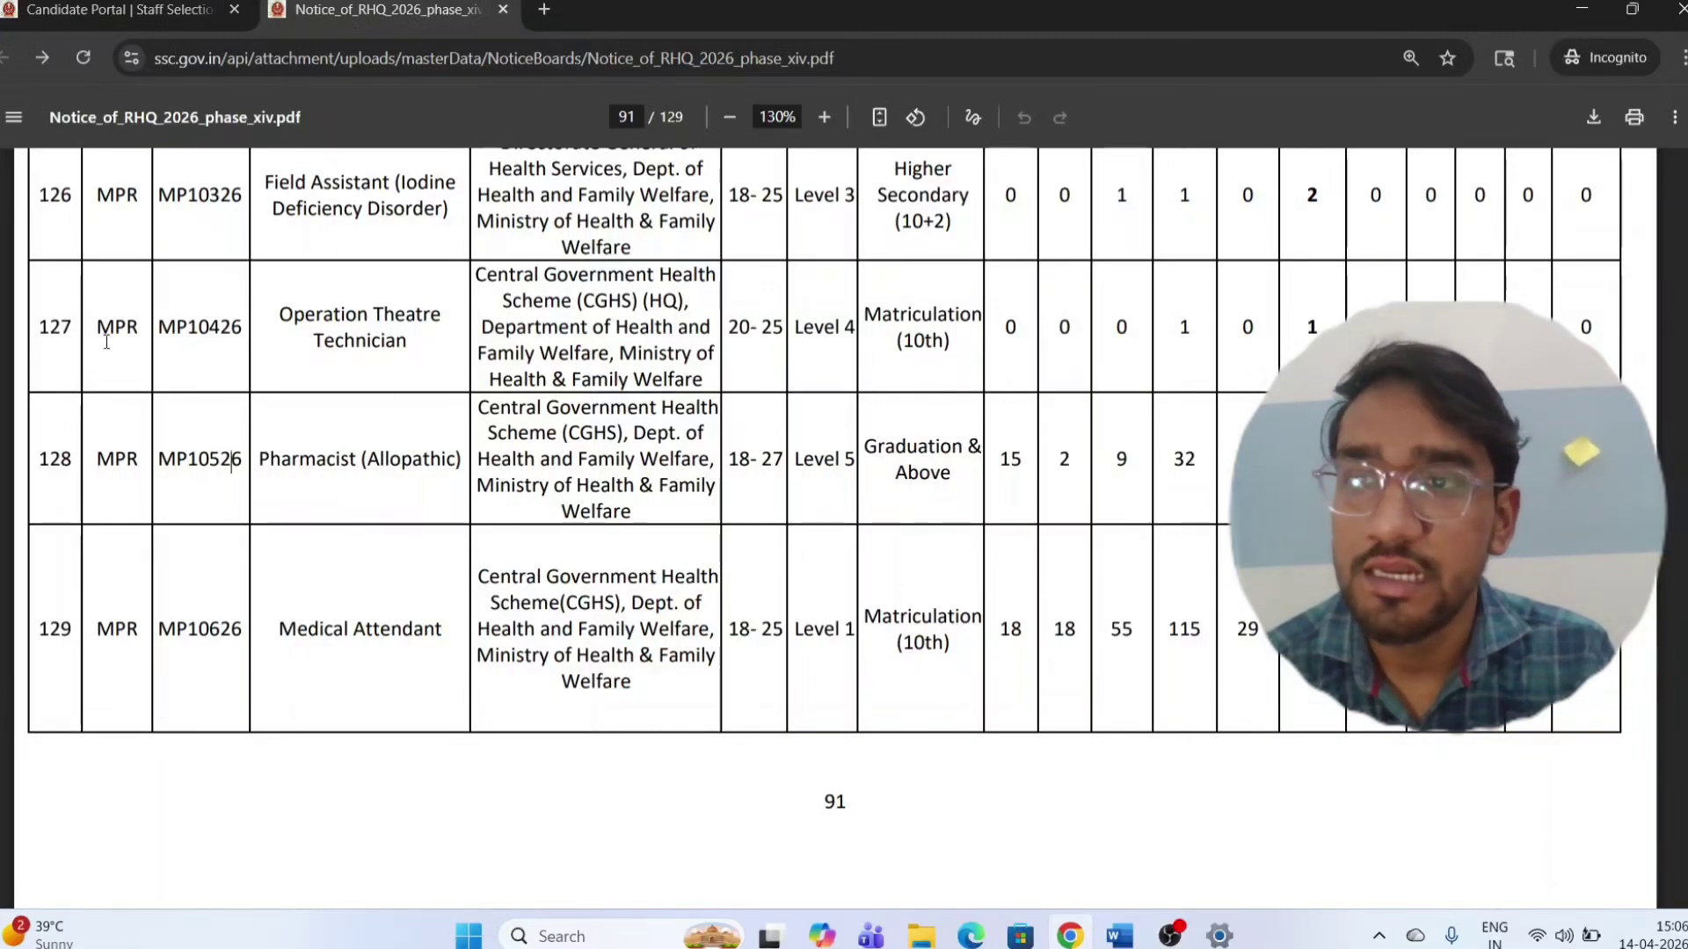
left_click(114, 463)
left_click(129, 5)
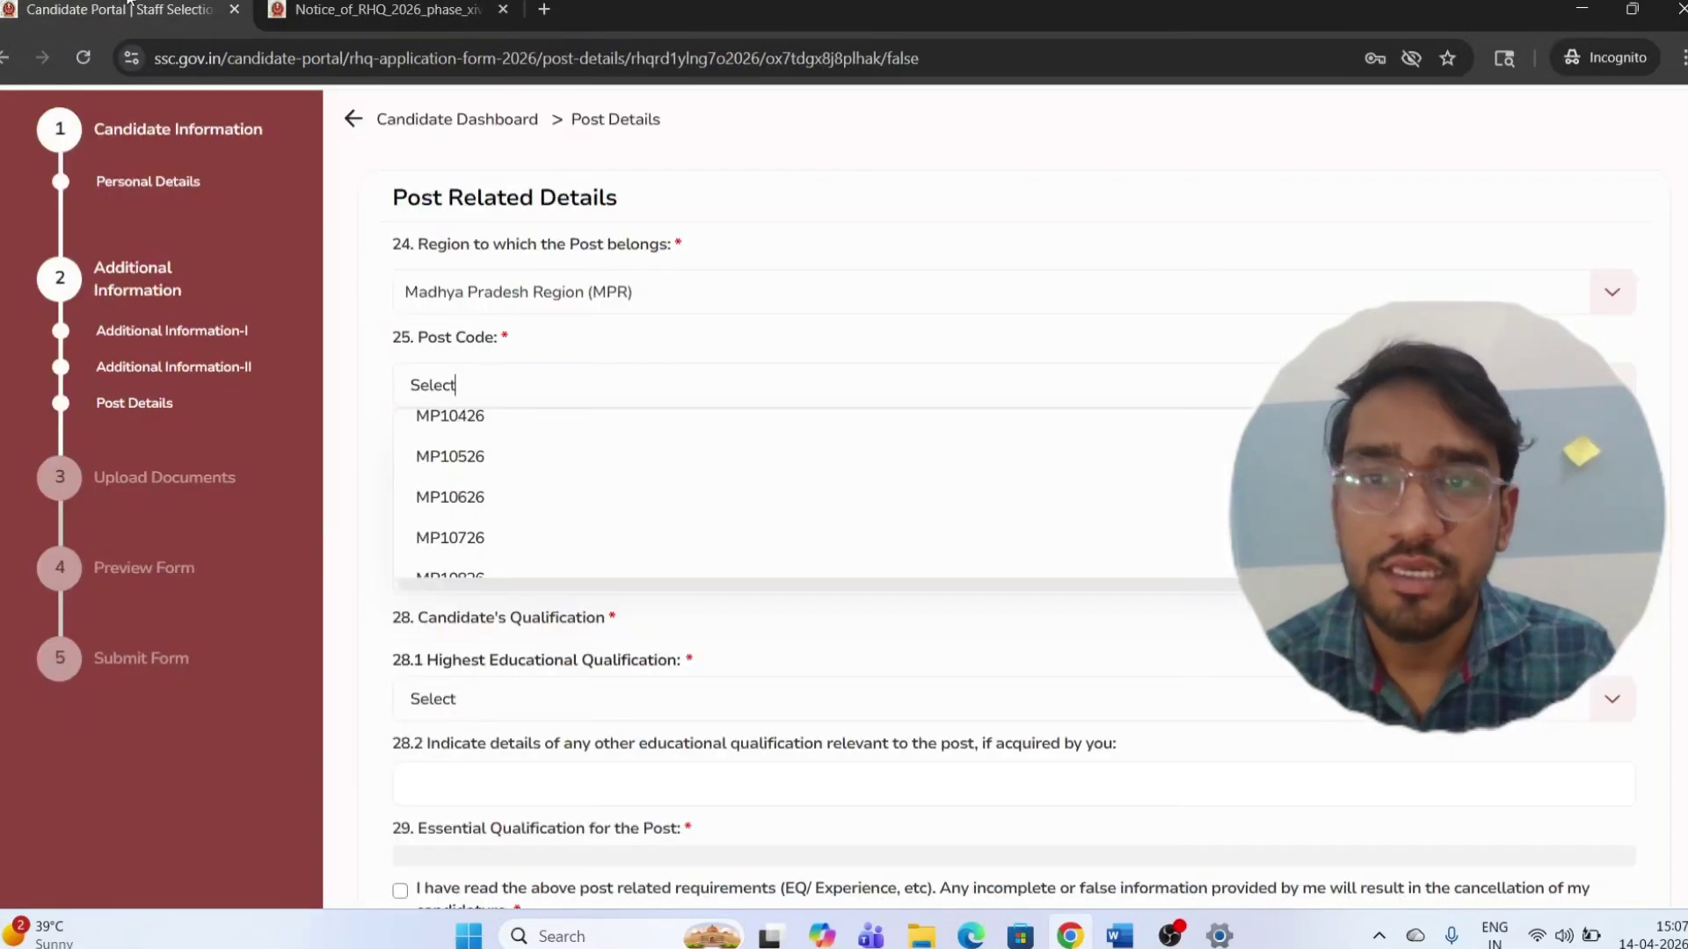
left_click(552, 472)
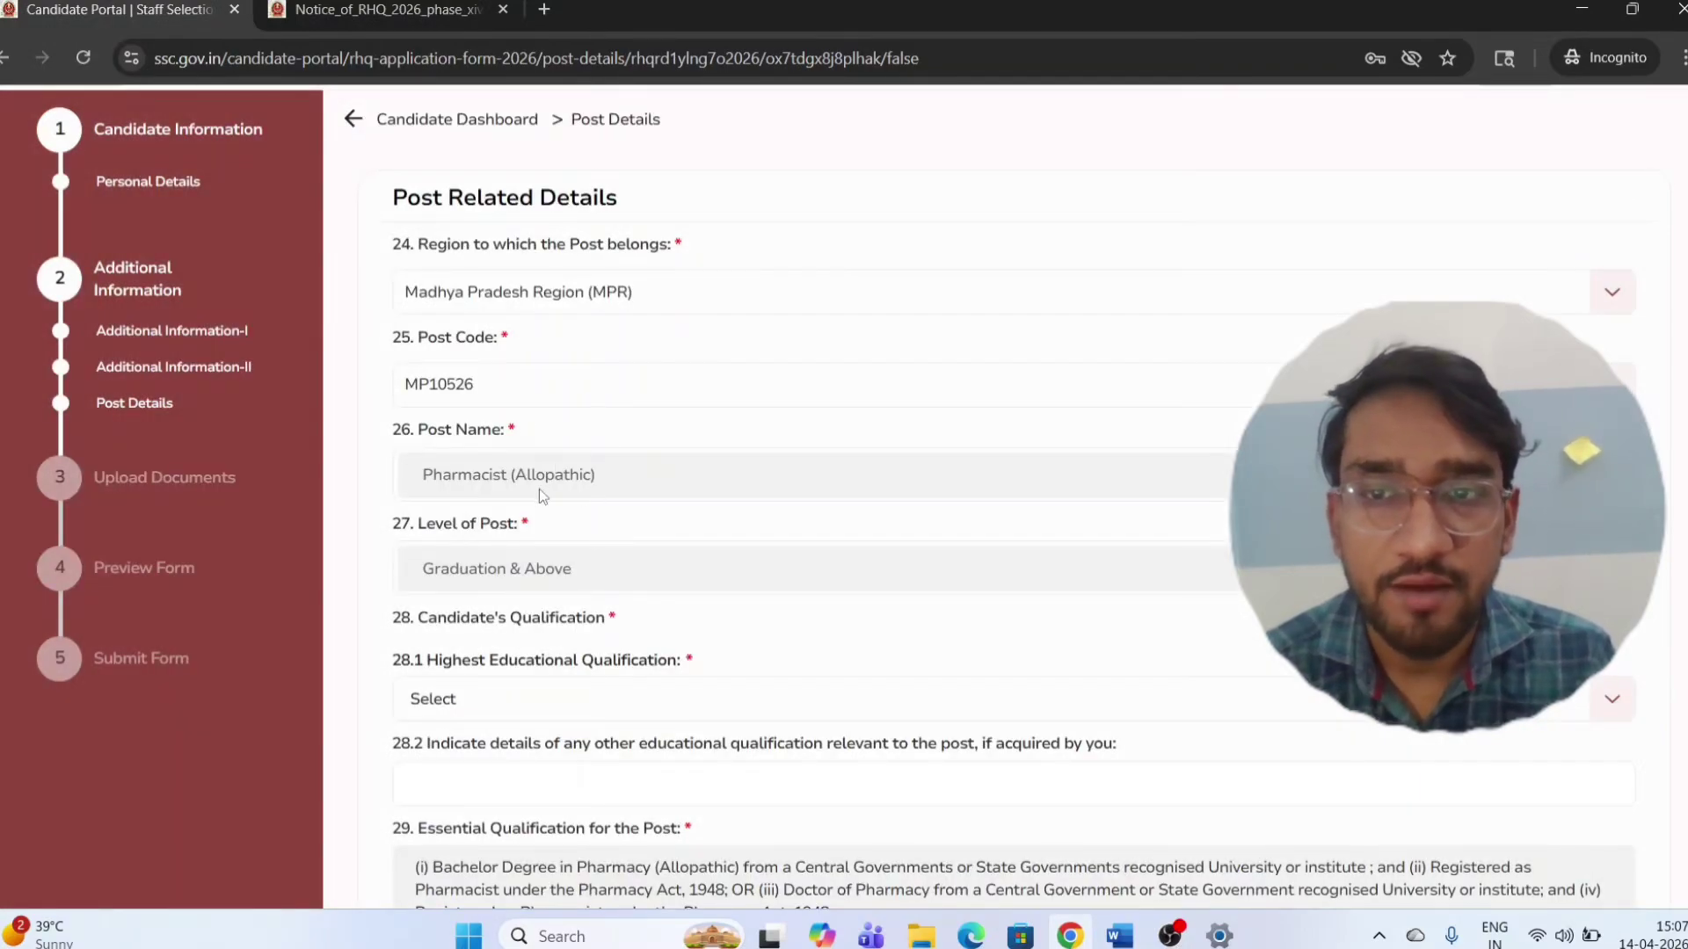
- Set the Highest Educational Qualification to Post Graduation
scroll(539, 489, "down", 1)
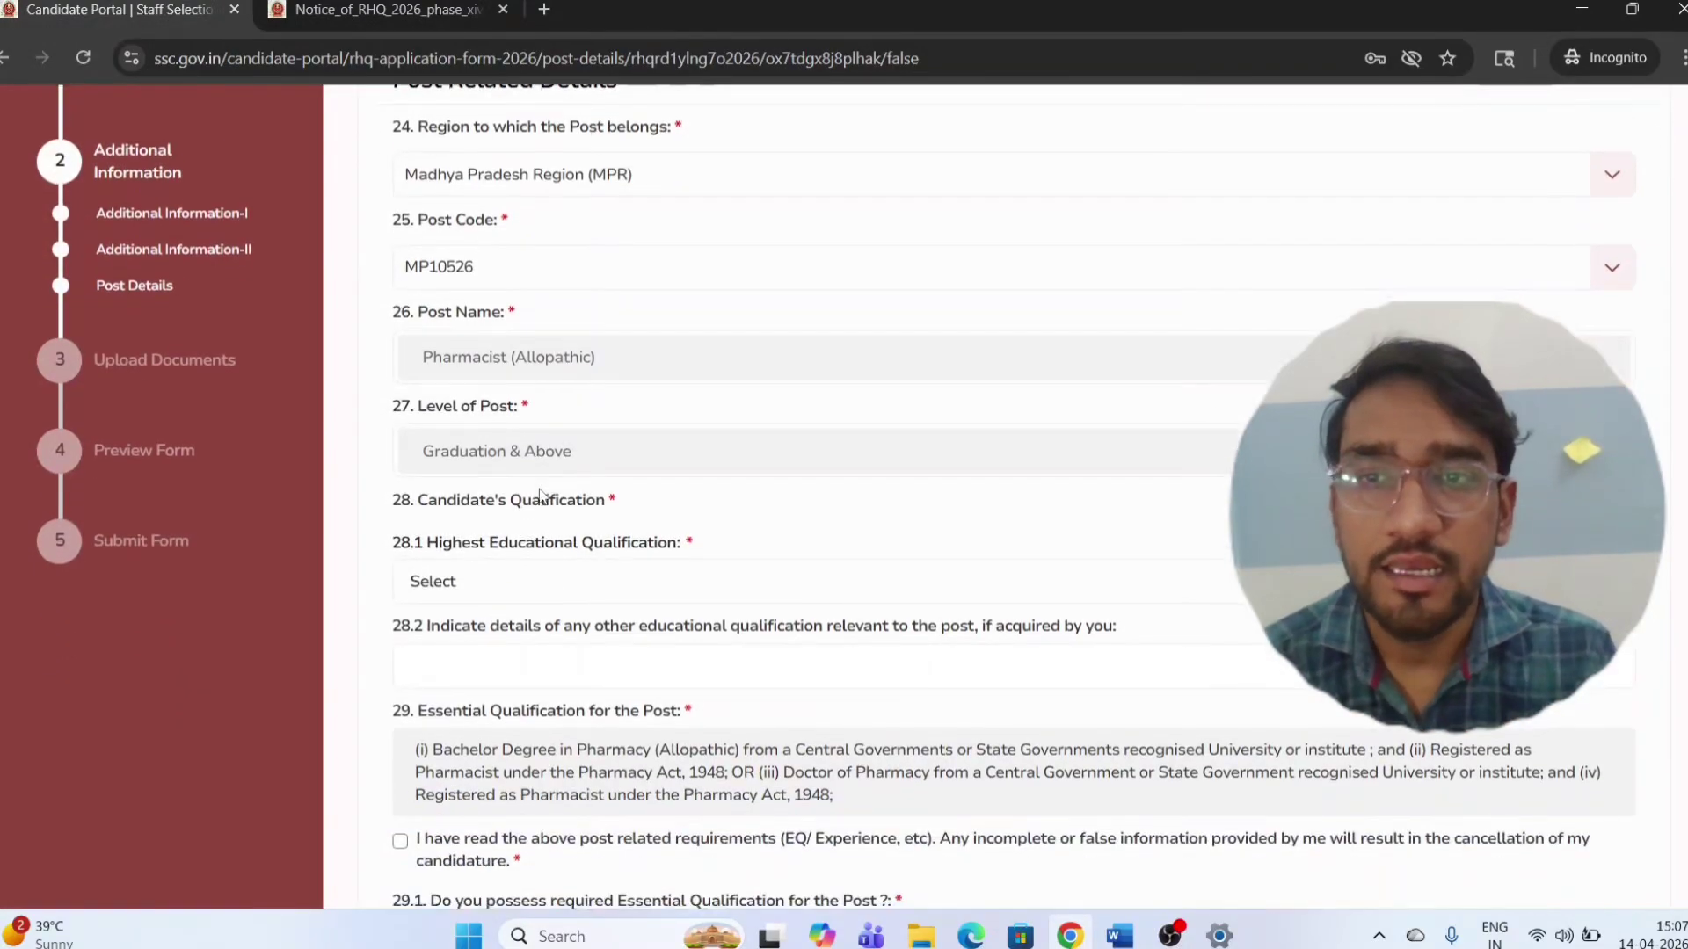
scroll(539, 493, "down", 1)
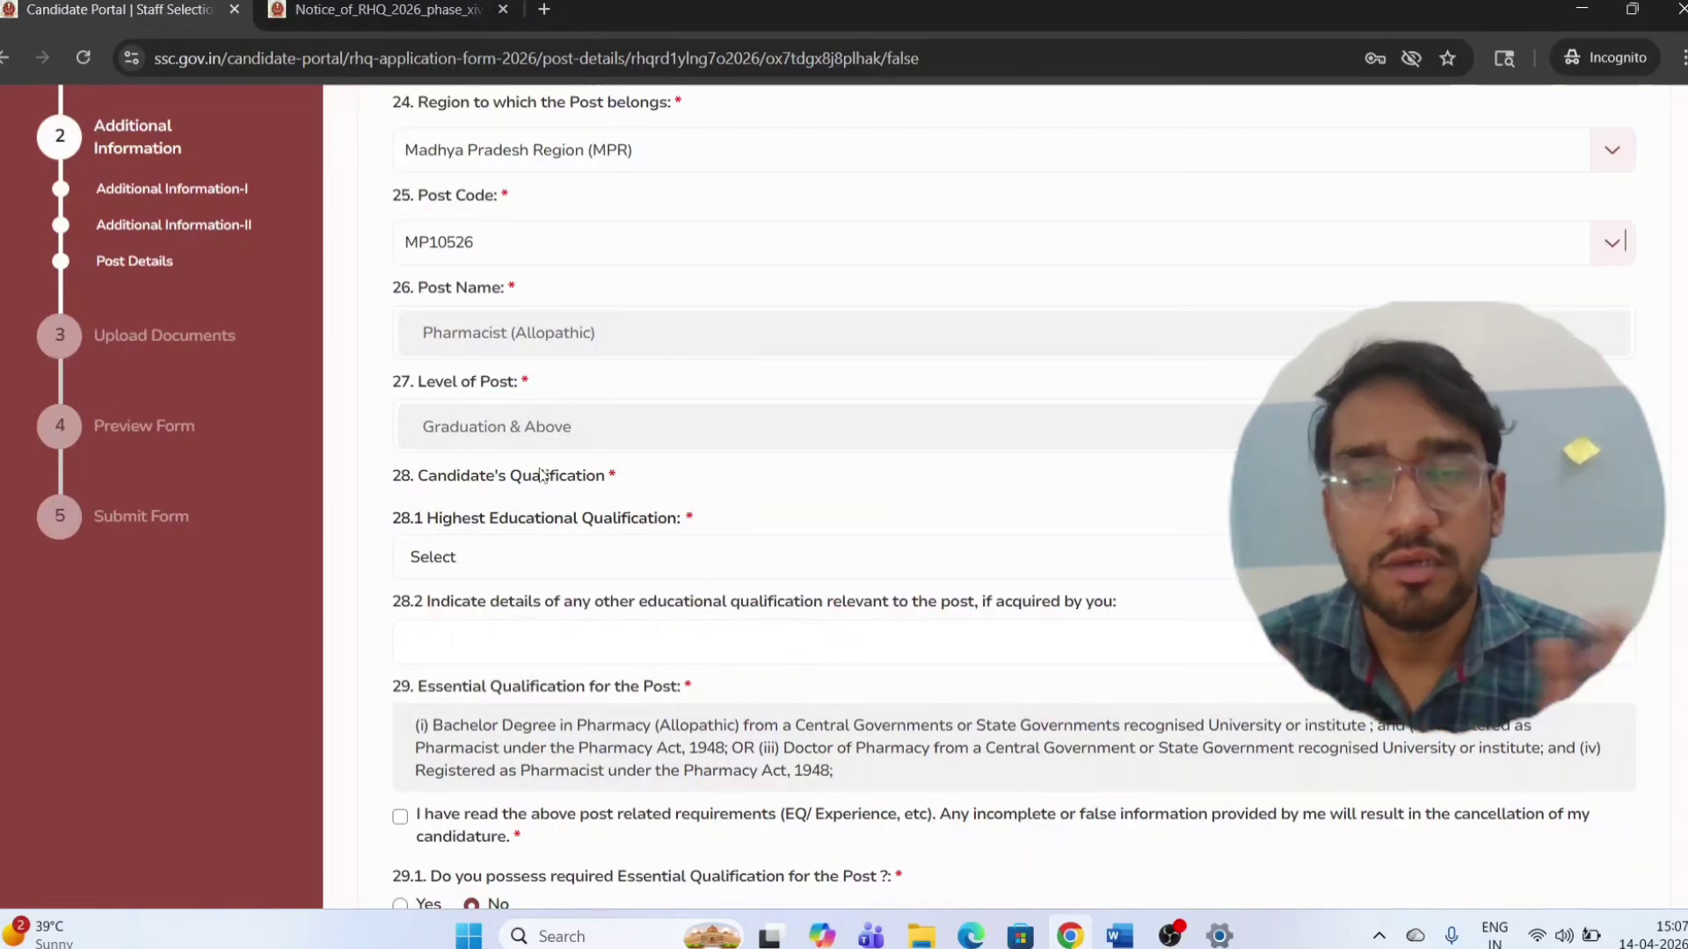
scroll(540, 474, "down", 1)
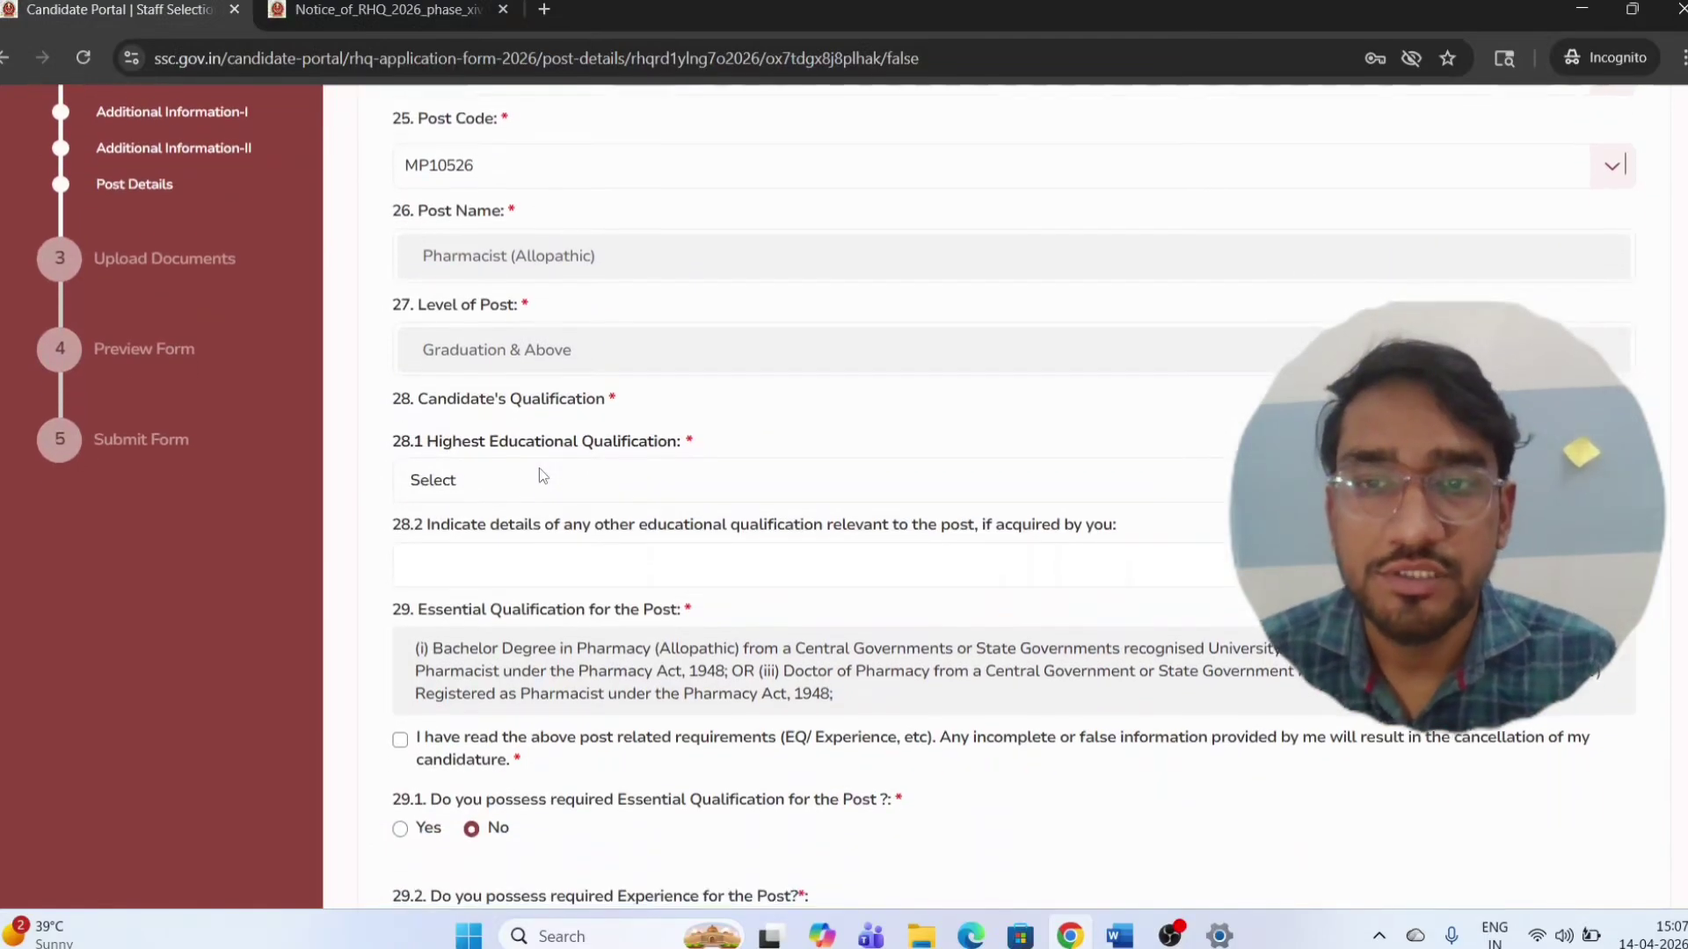
left_click(540, 471)
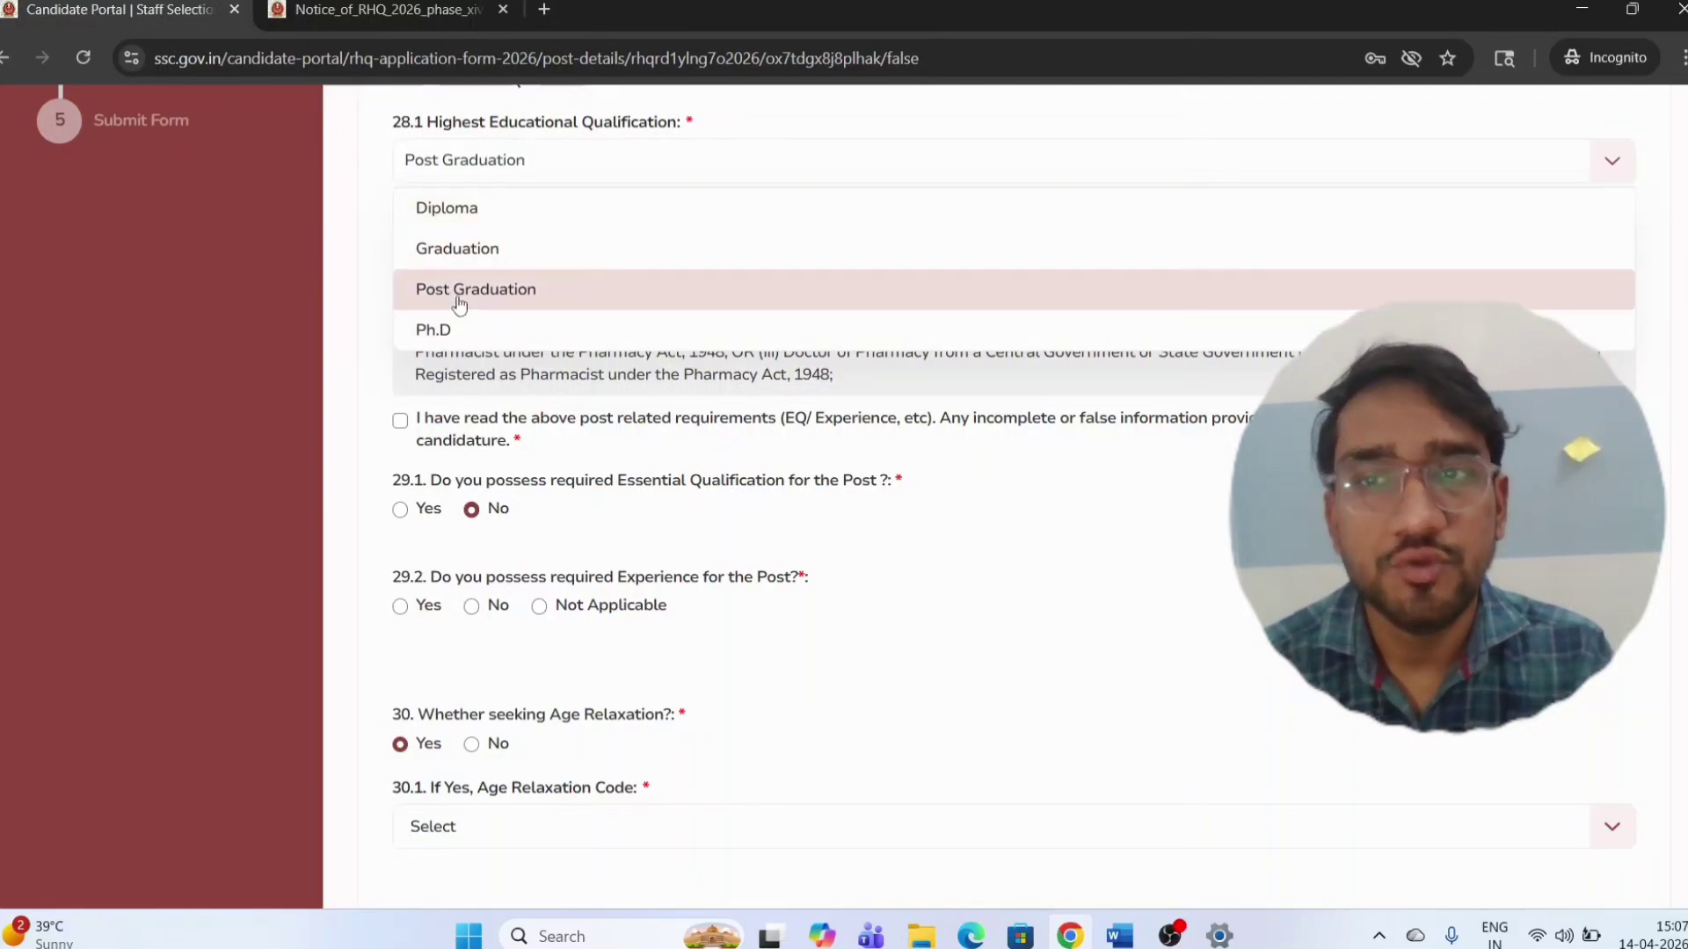
left_click(391, 368)
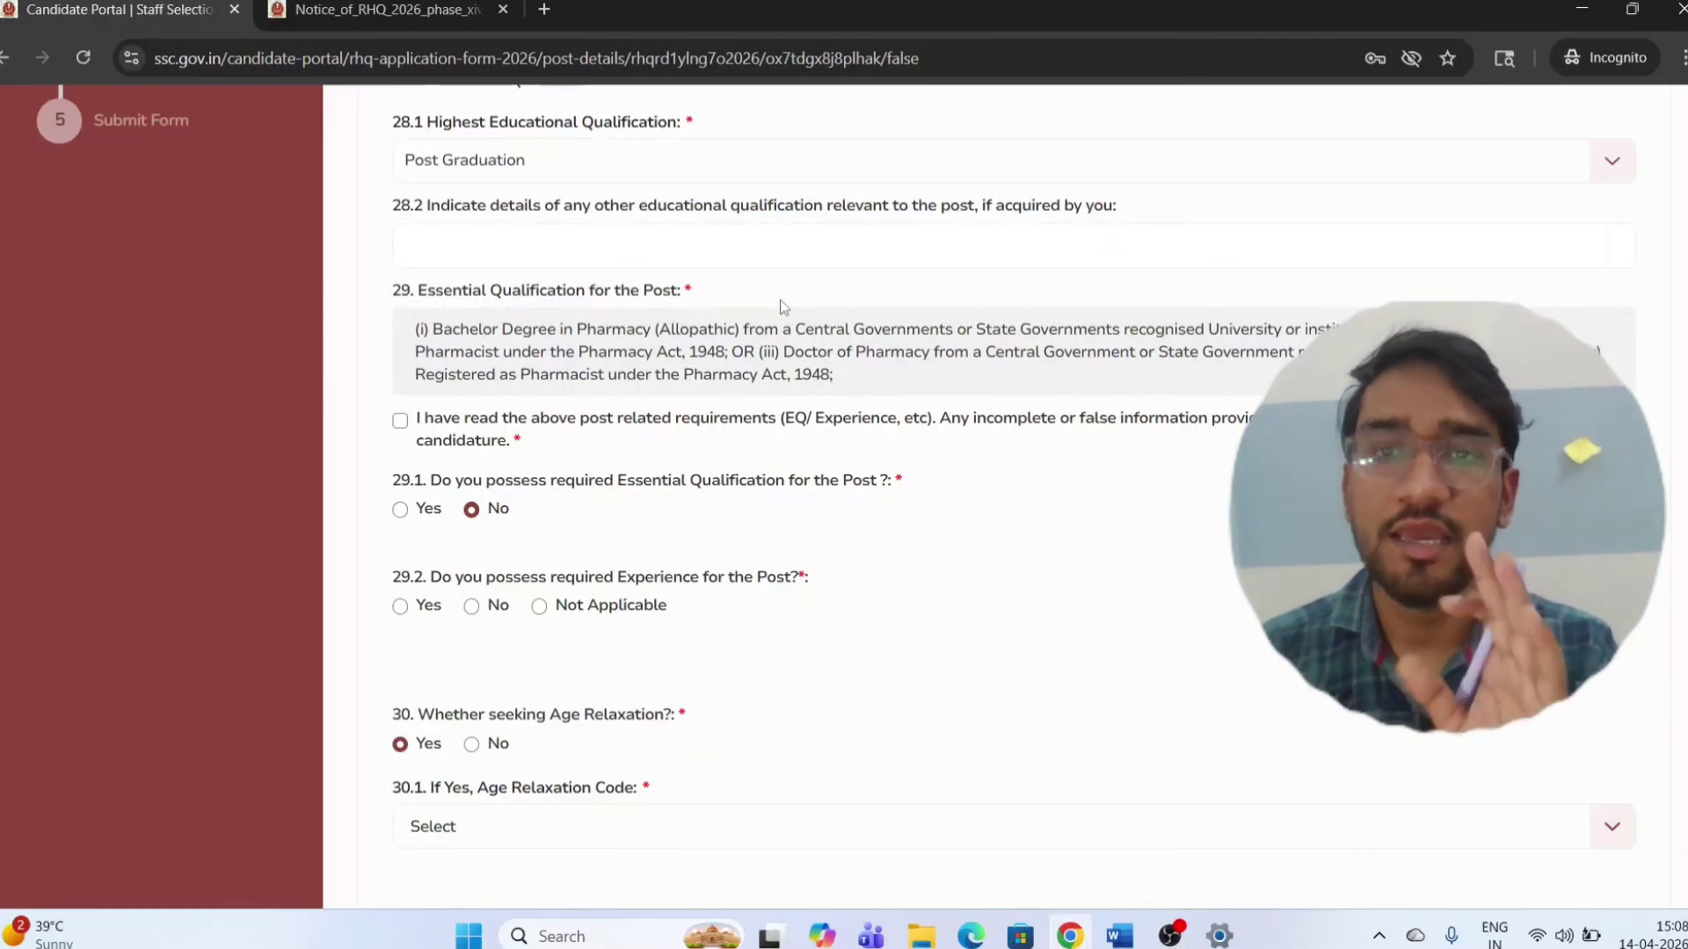
- Declare that the post related requirements have been read and set the Highest Educational Qualification to Graduation
left_click(400, 421)
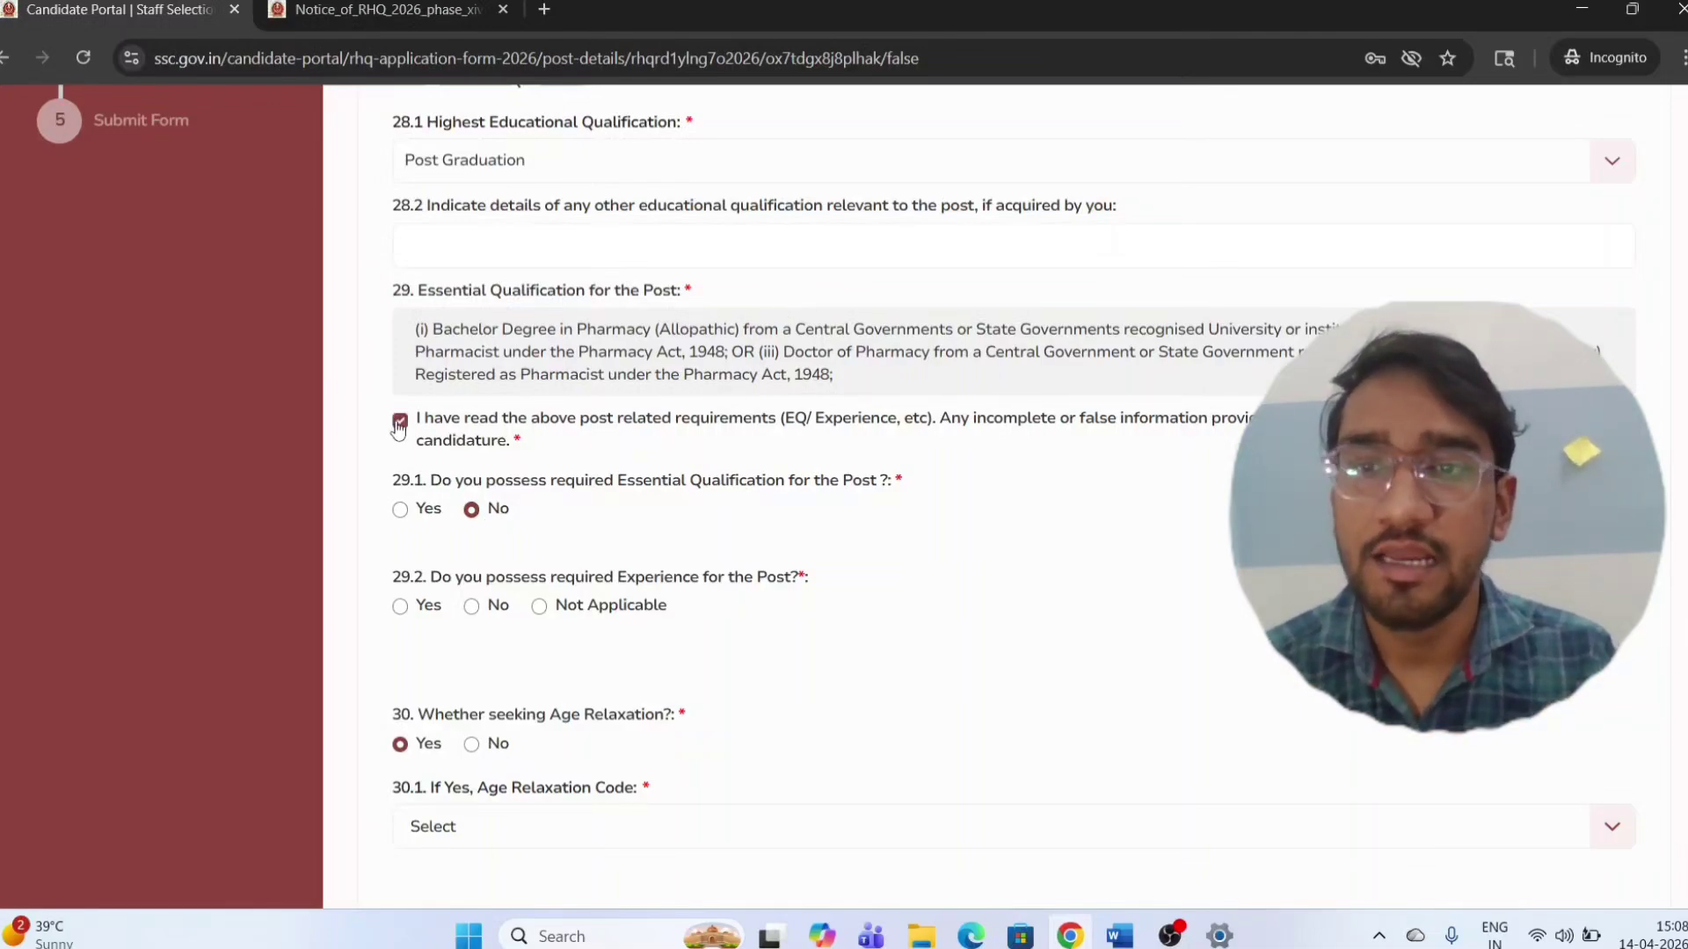
left_click(525, 163)
left_click(483, 247)
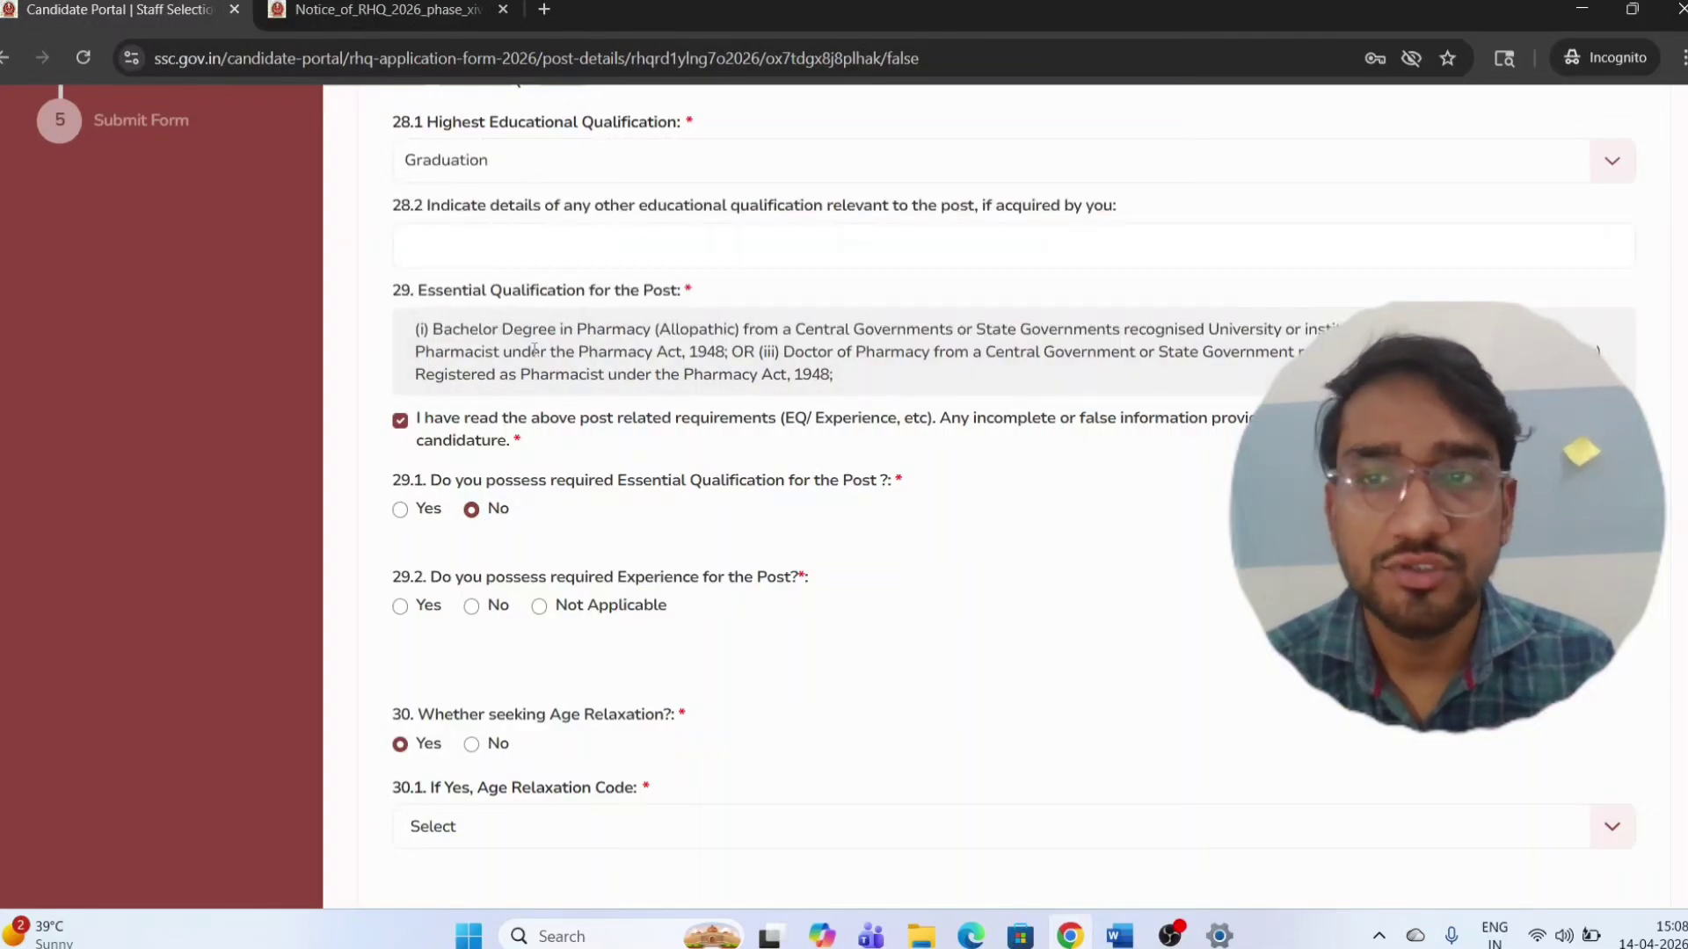
- Answer Yes to possessing the required Essential Qualification for the post
scroll(579, 322, "down", 2)
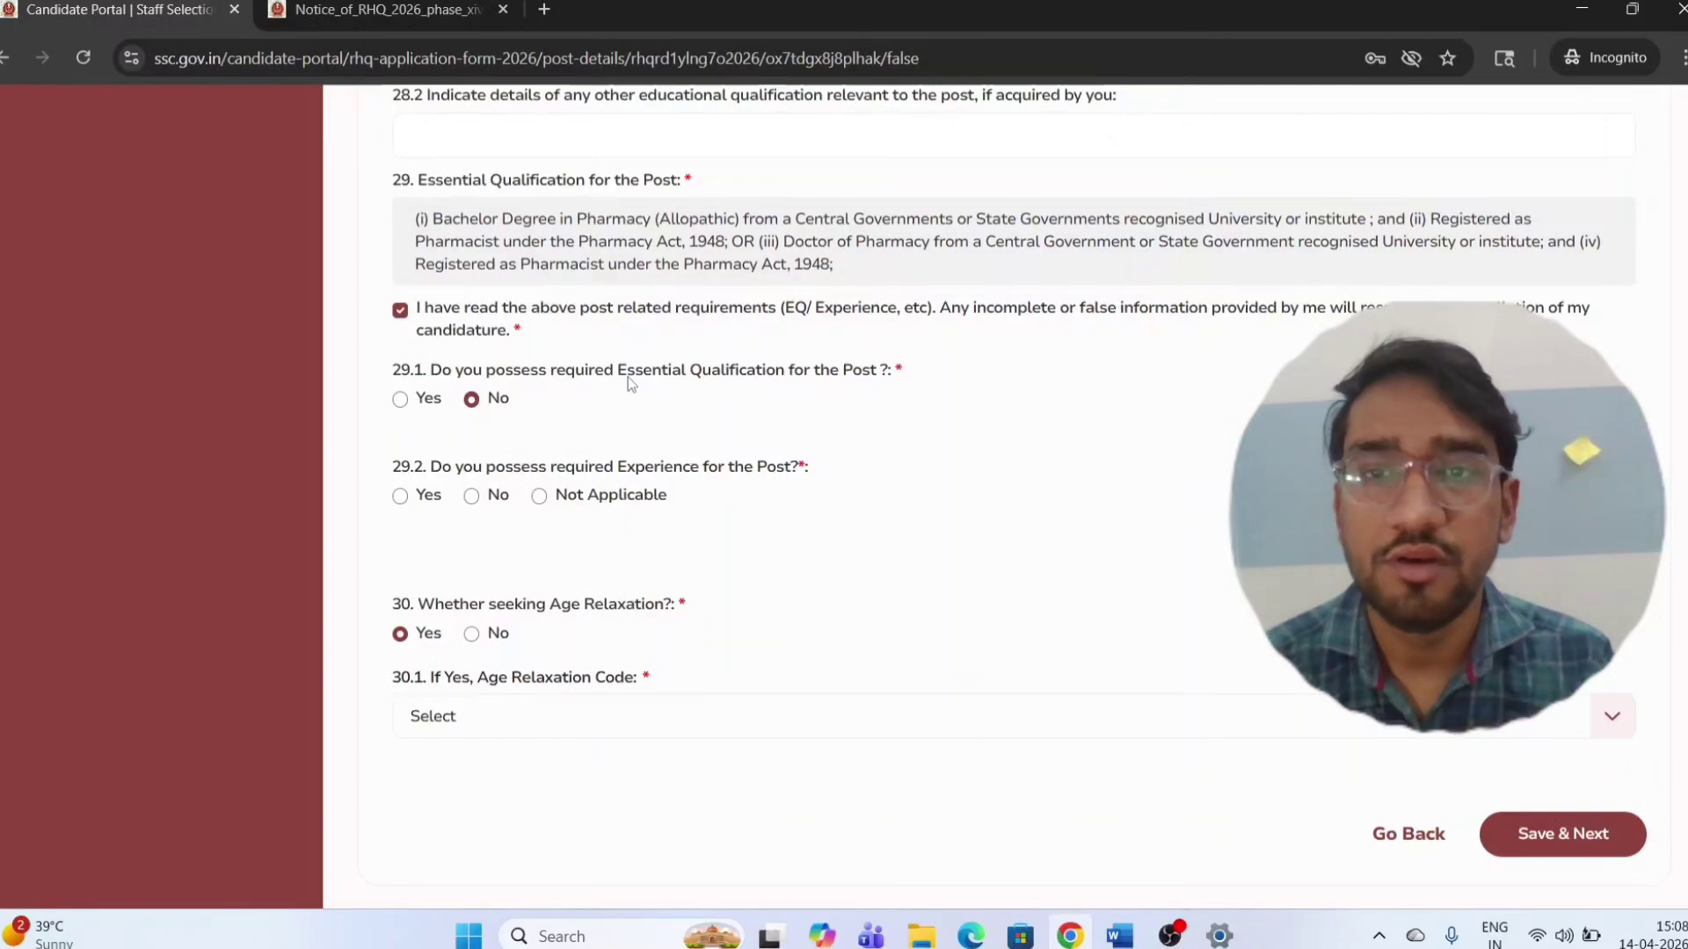
left_click(424, 400)
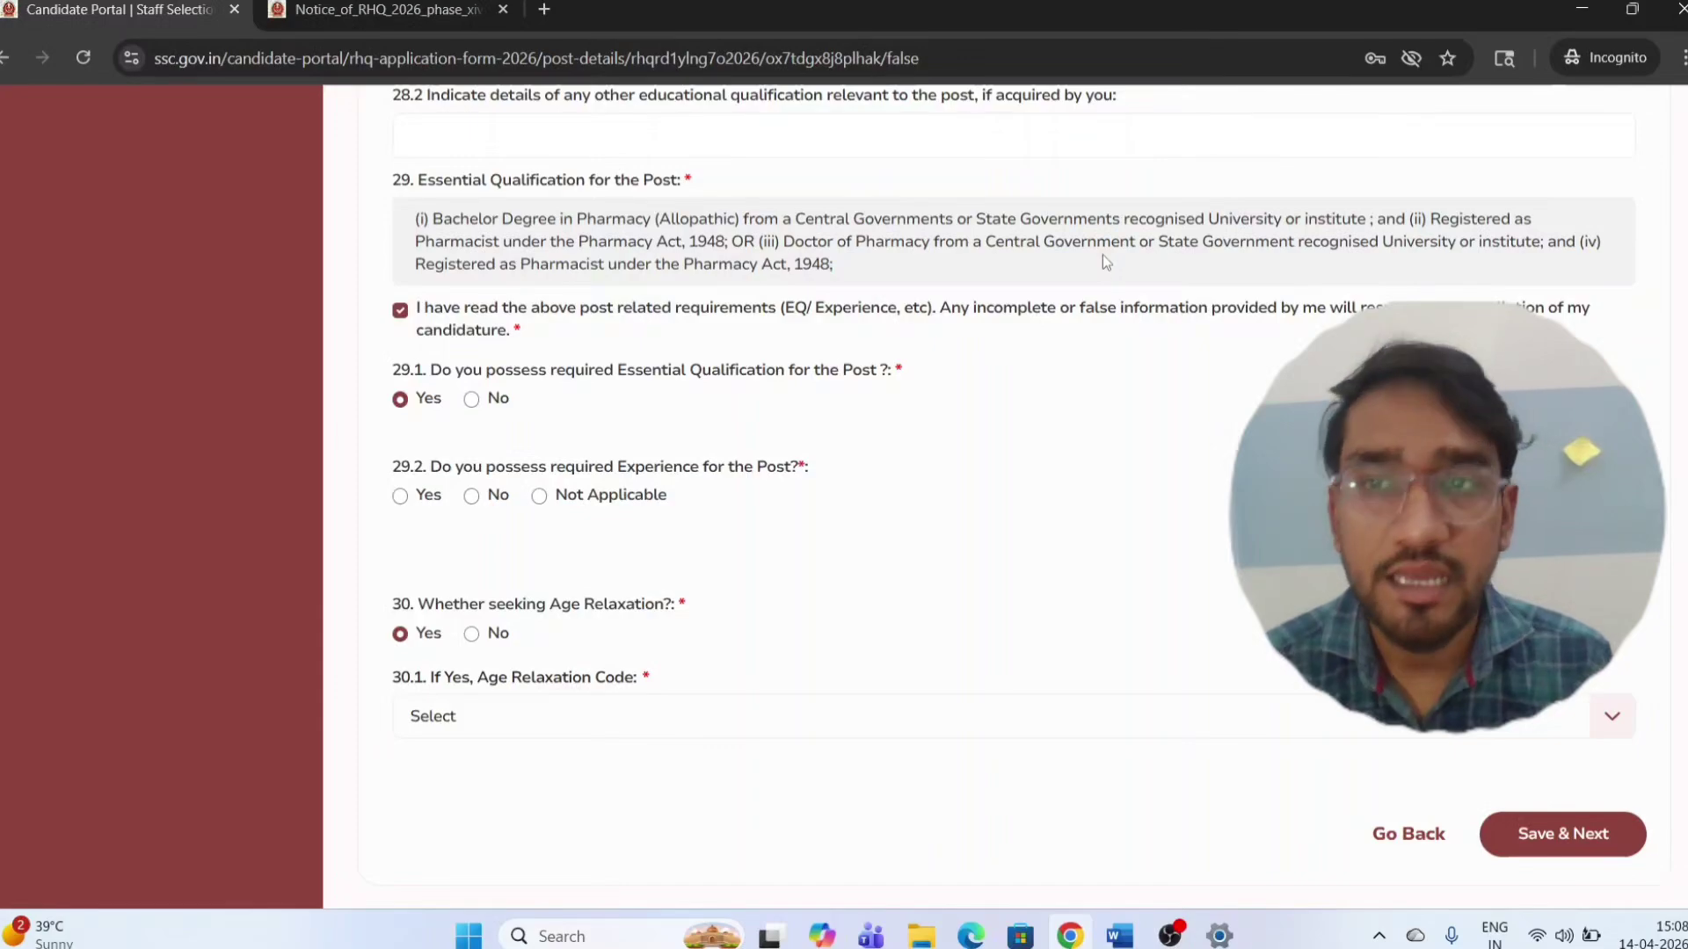
- Mark the required experience for the post as Not Applicable and answer No to seeking age relaxation
left_click(540, 497)
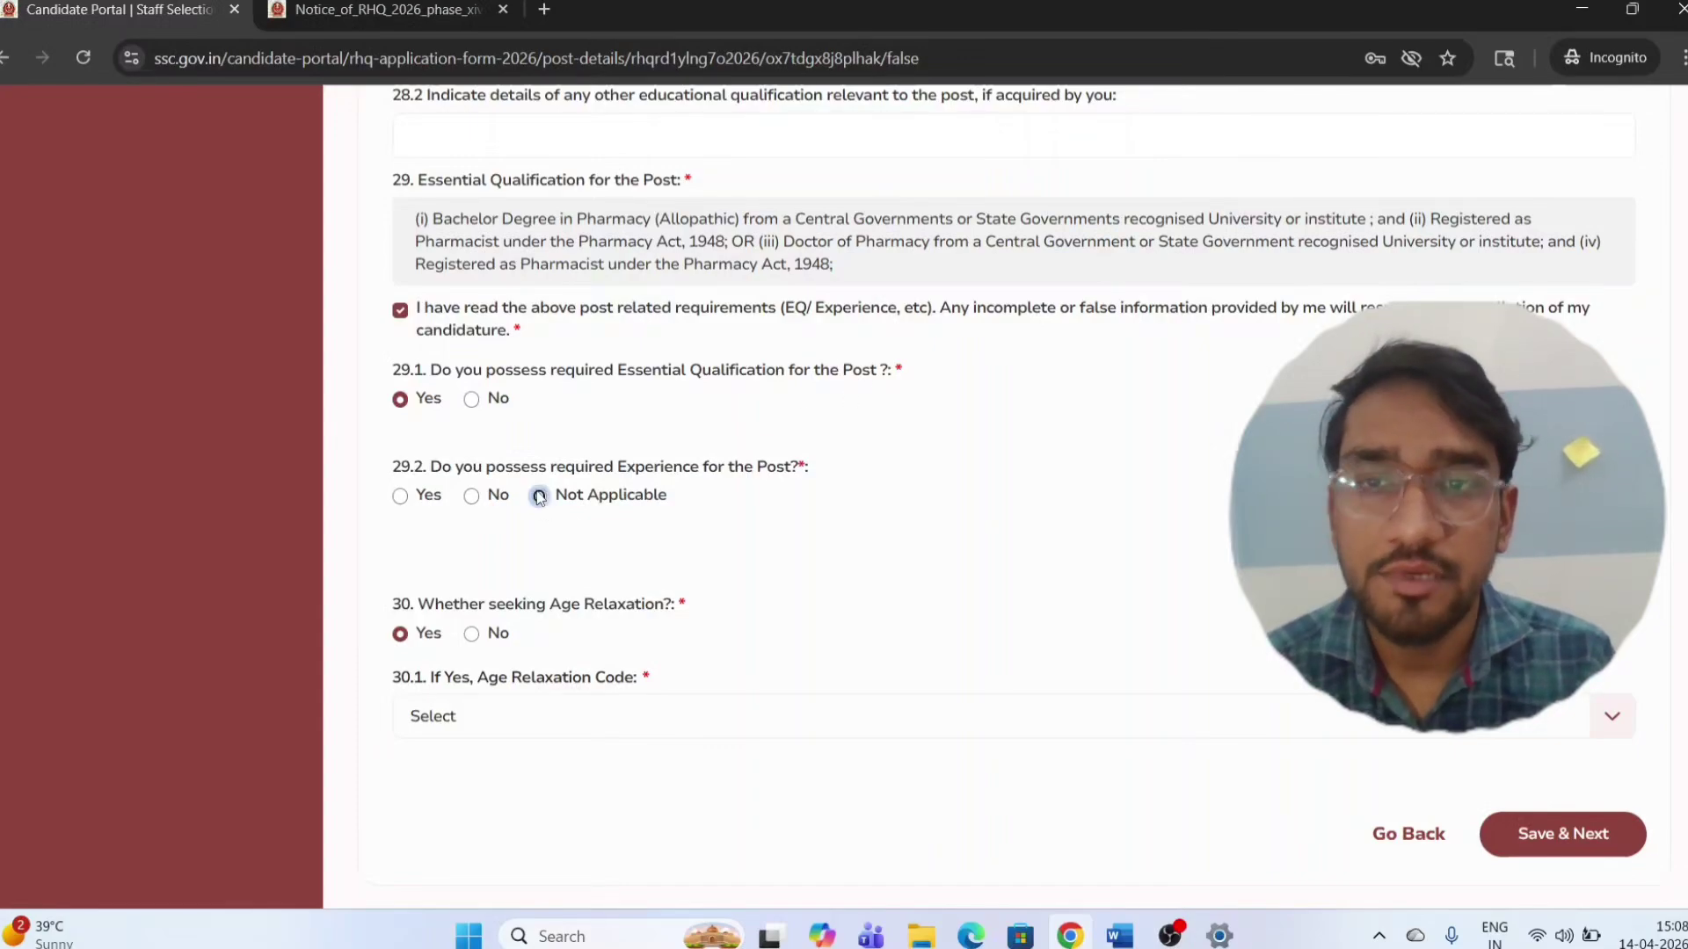
scroll(568, 547, "down", 2)
left_click(400, 490)
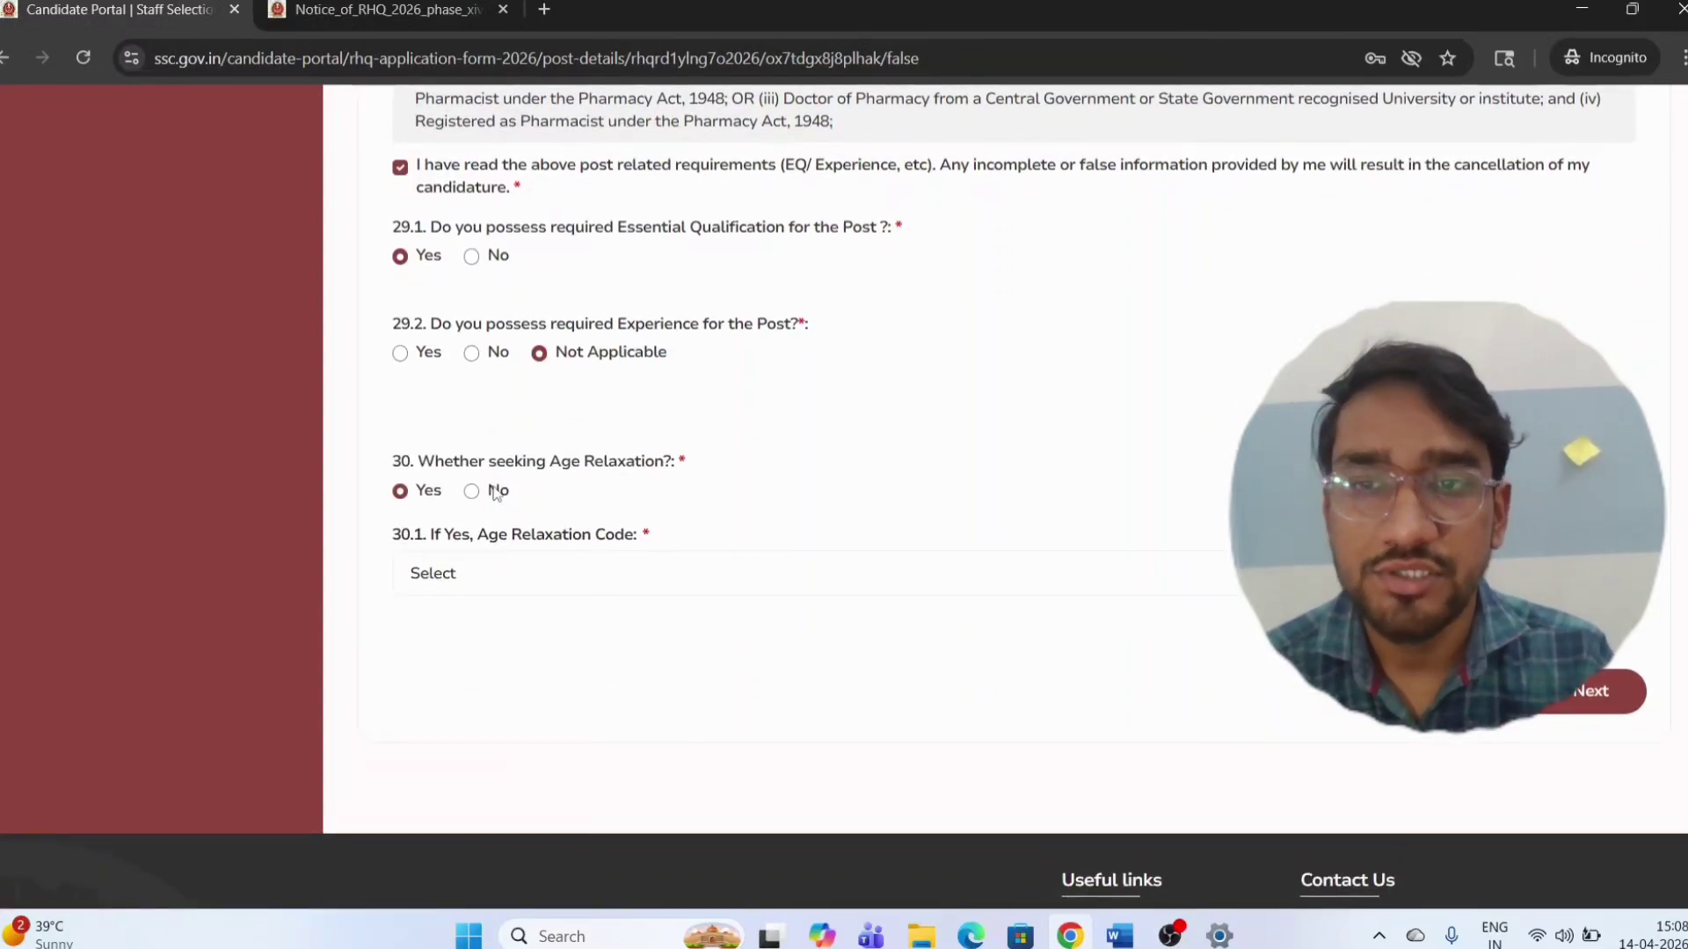
left_click(472, 492)
scroll(479, 497, "up", 1)
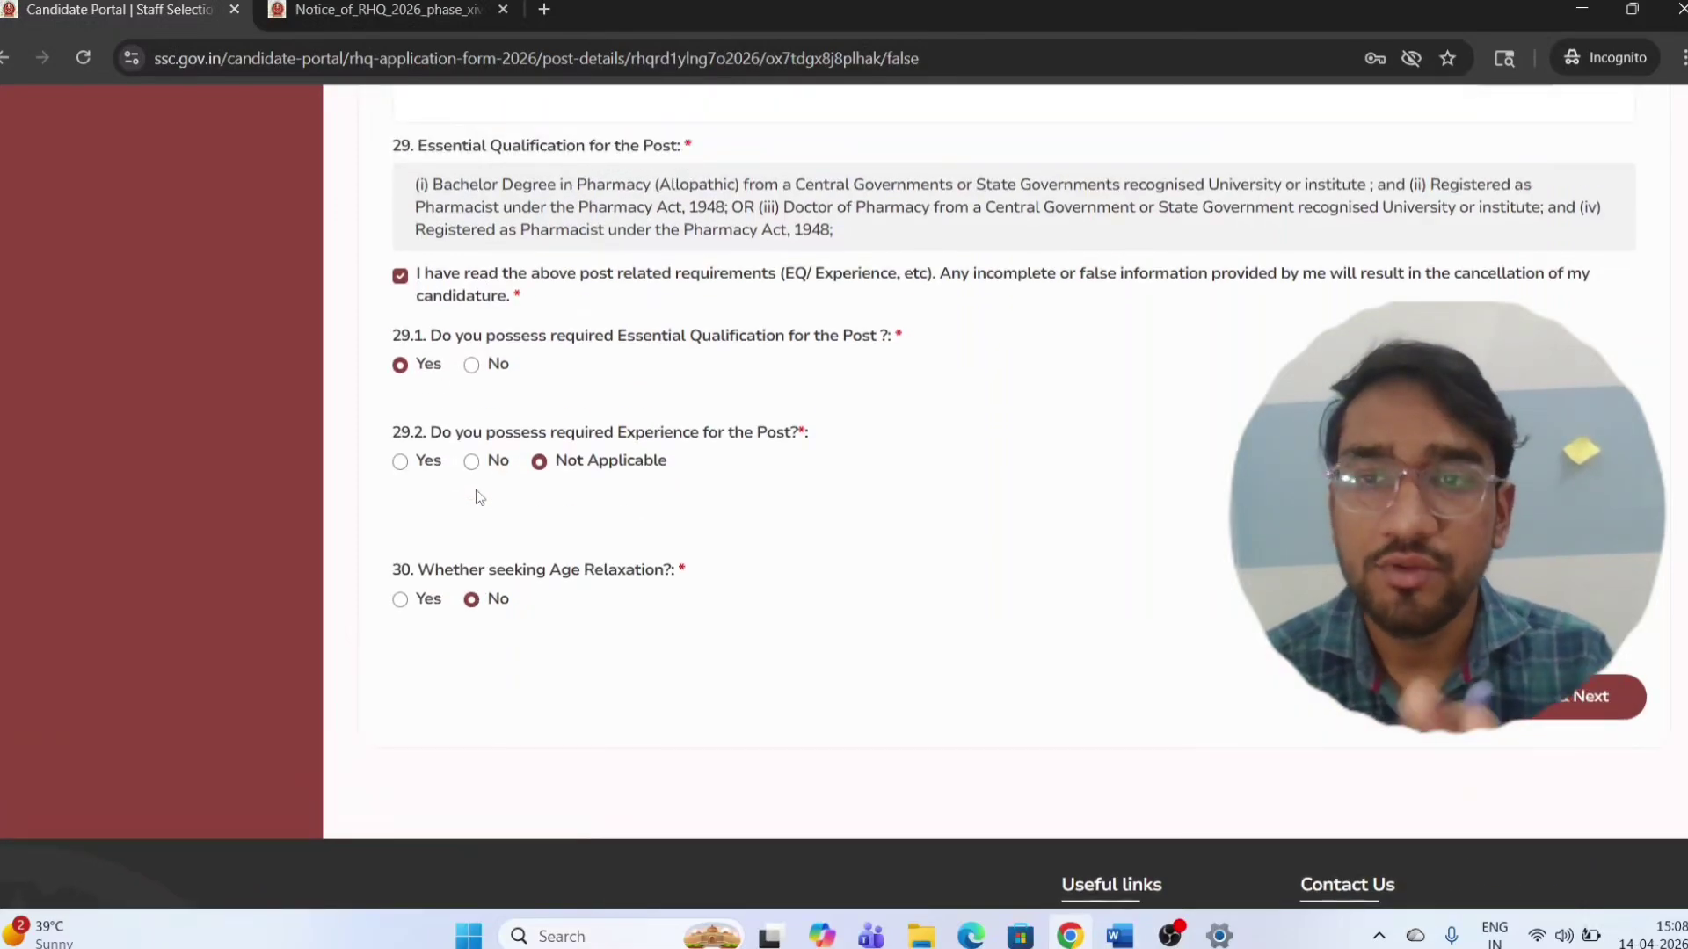
scroll(479, 497, "up", 1)
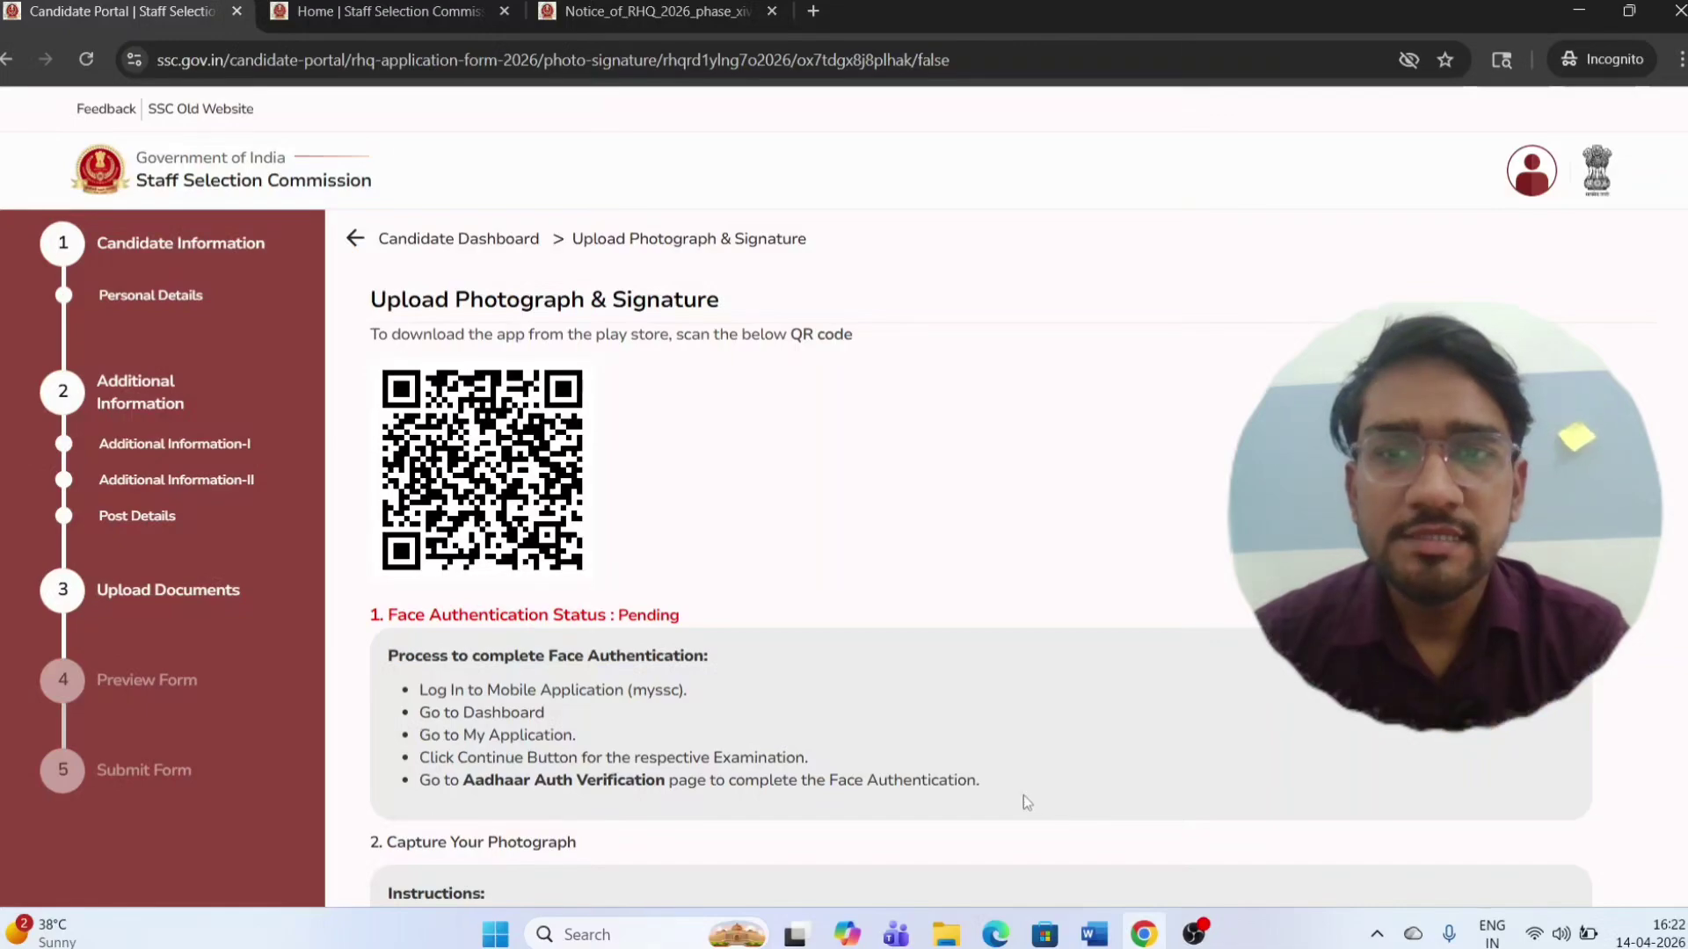
- Read the face authentication process and the instructions for capturing the photograph on the Upload Photograph & Signature page
scroll(950, 699, "down", 5)
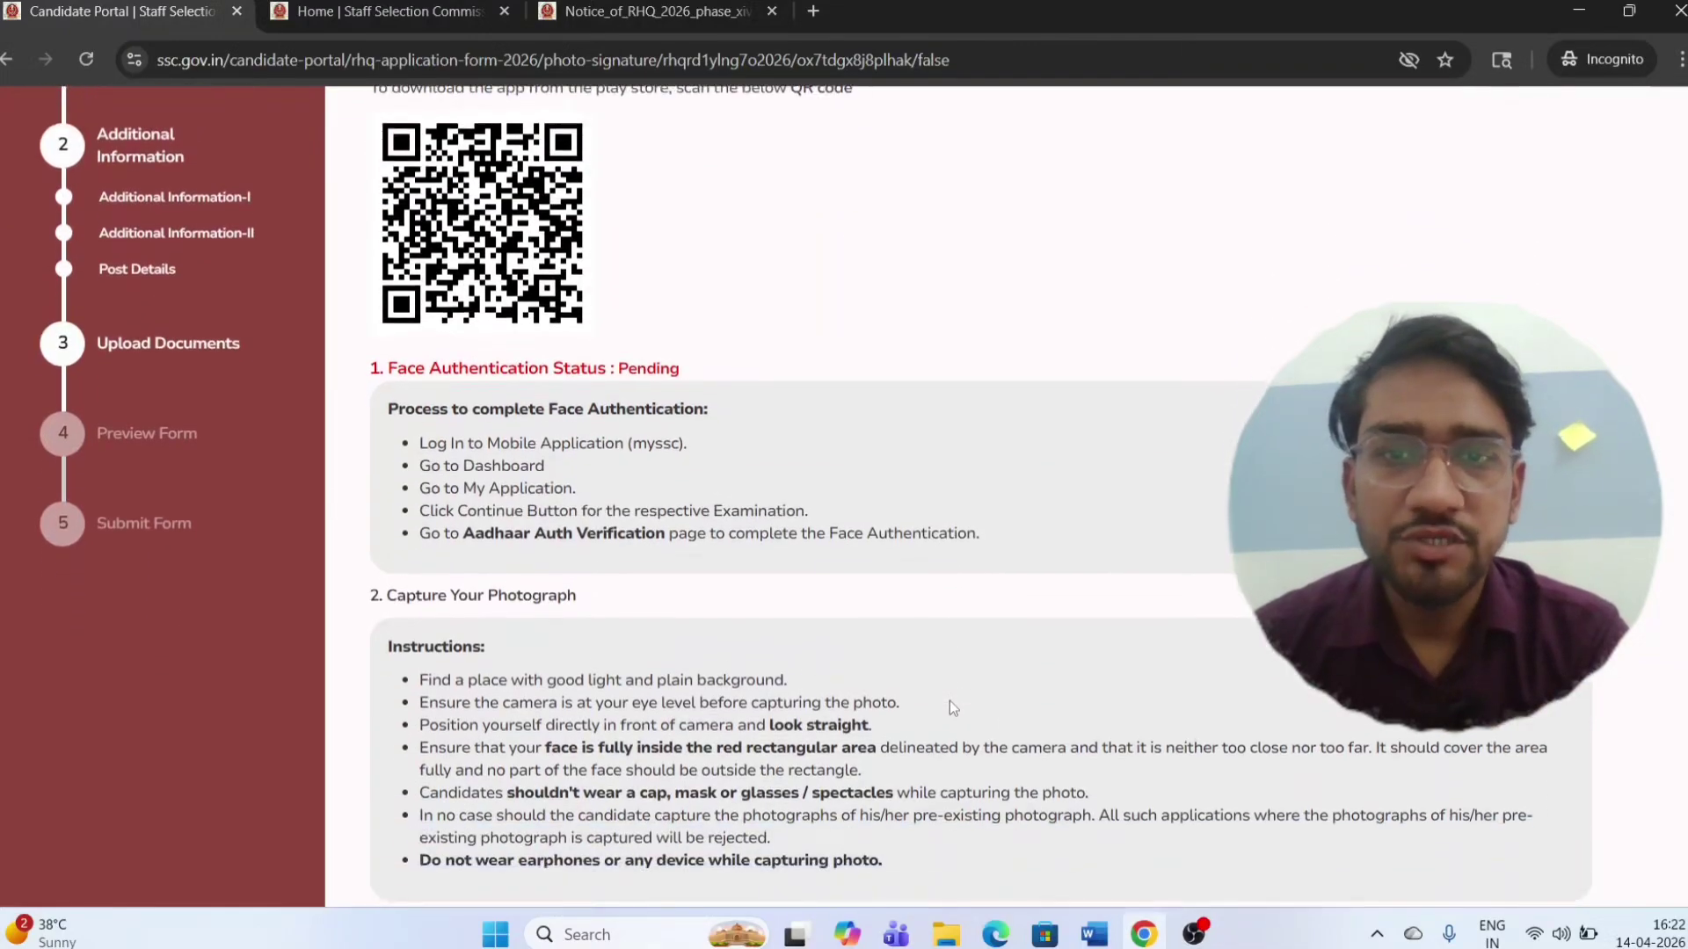
scroll(950, 700, "down", 1)
scroll(950, 700, "up", 5)
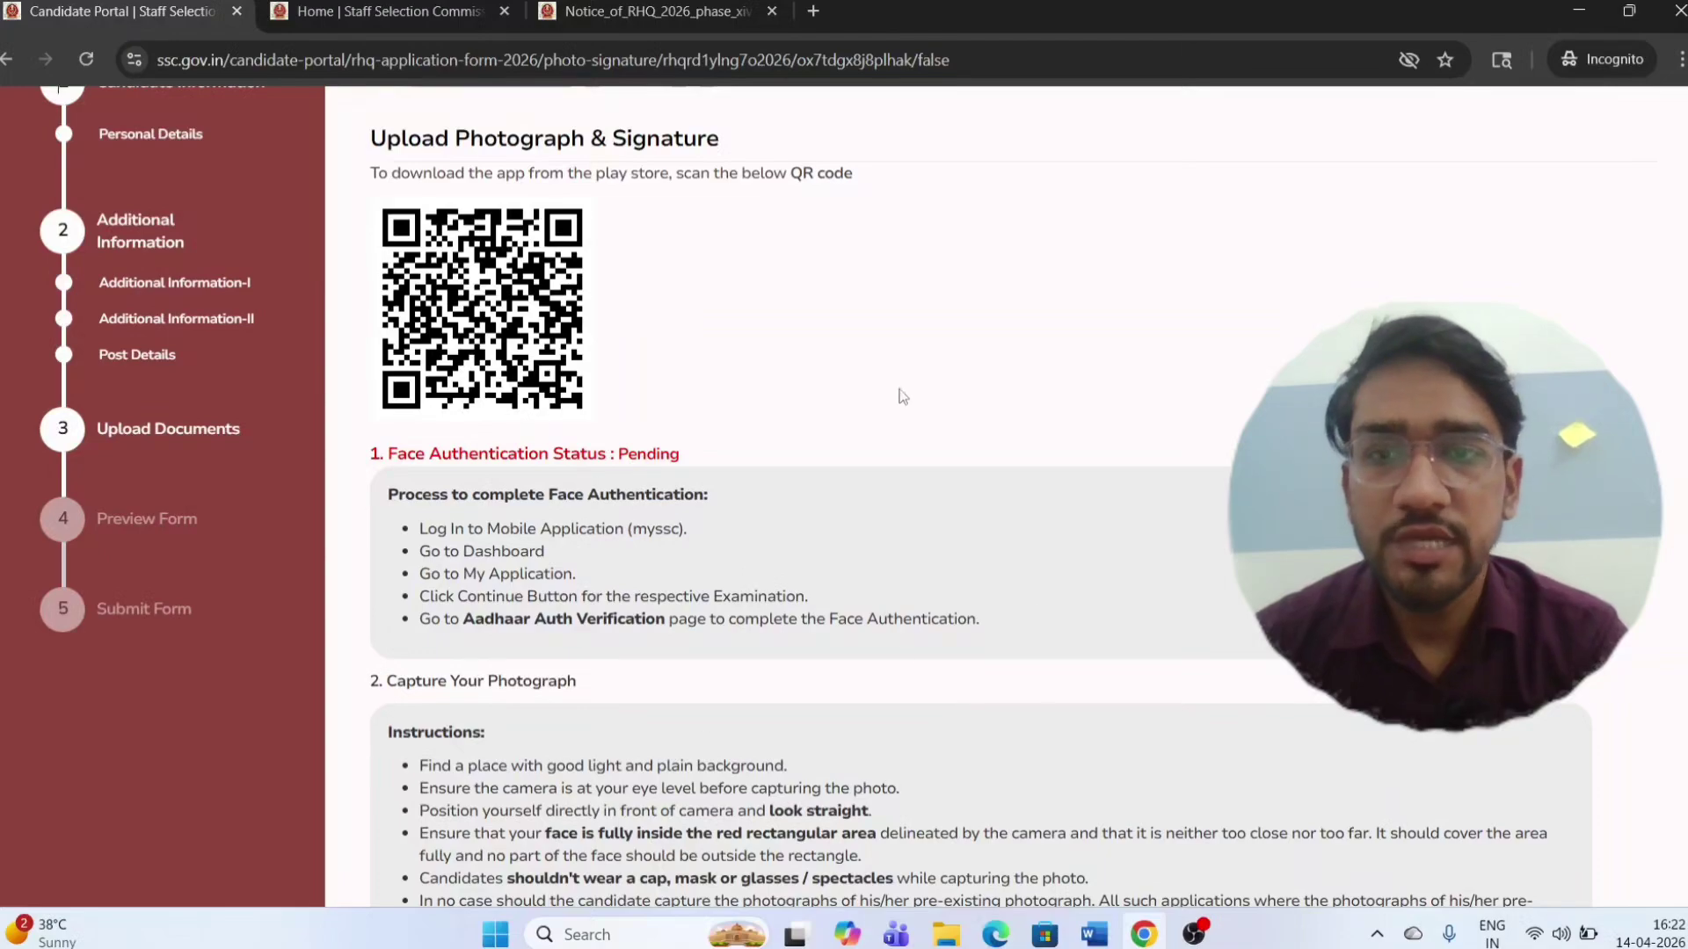
scroll(636, 486, "down", 2)
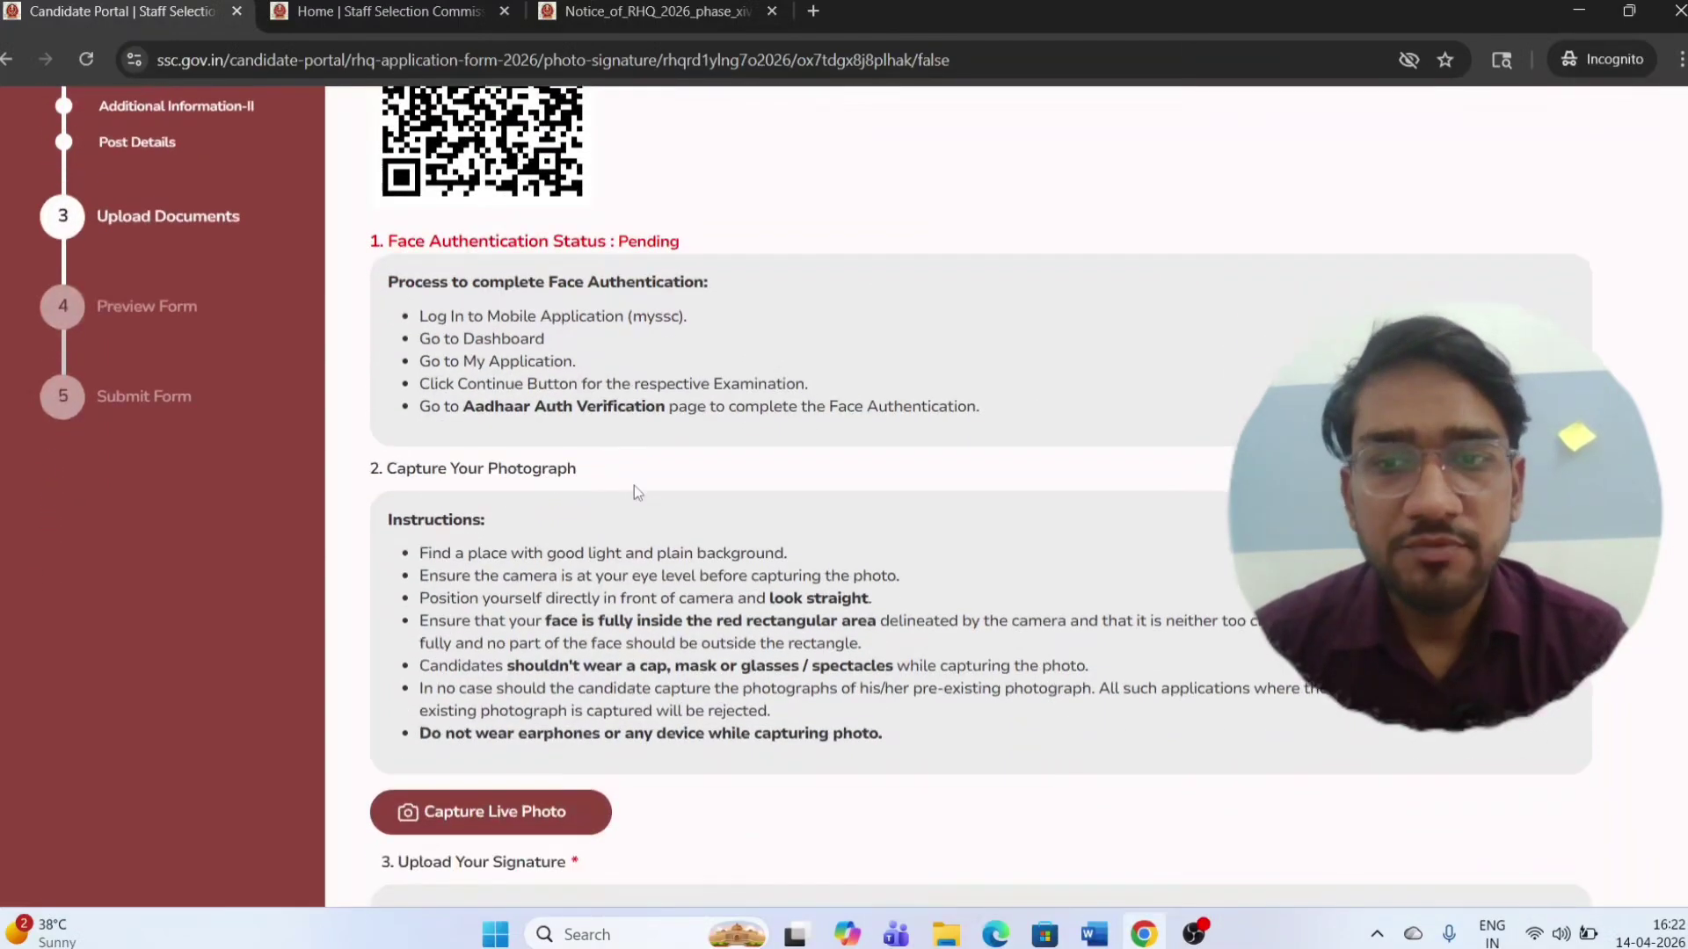
scroll(540, 449, "up", 2)
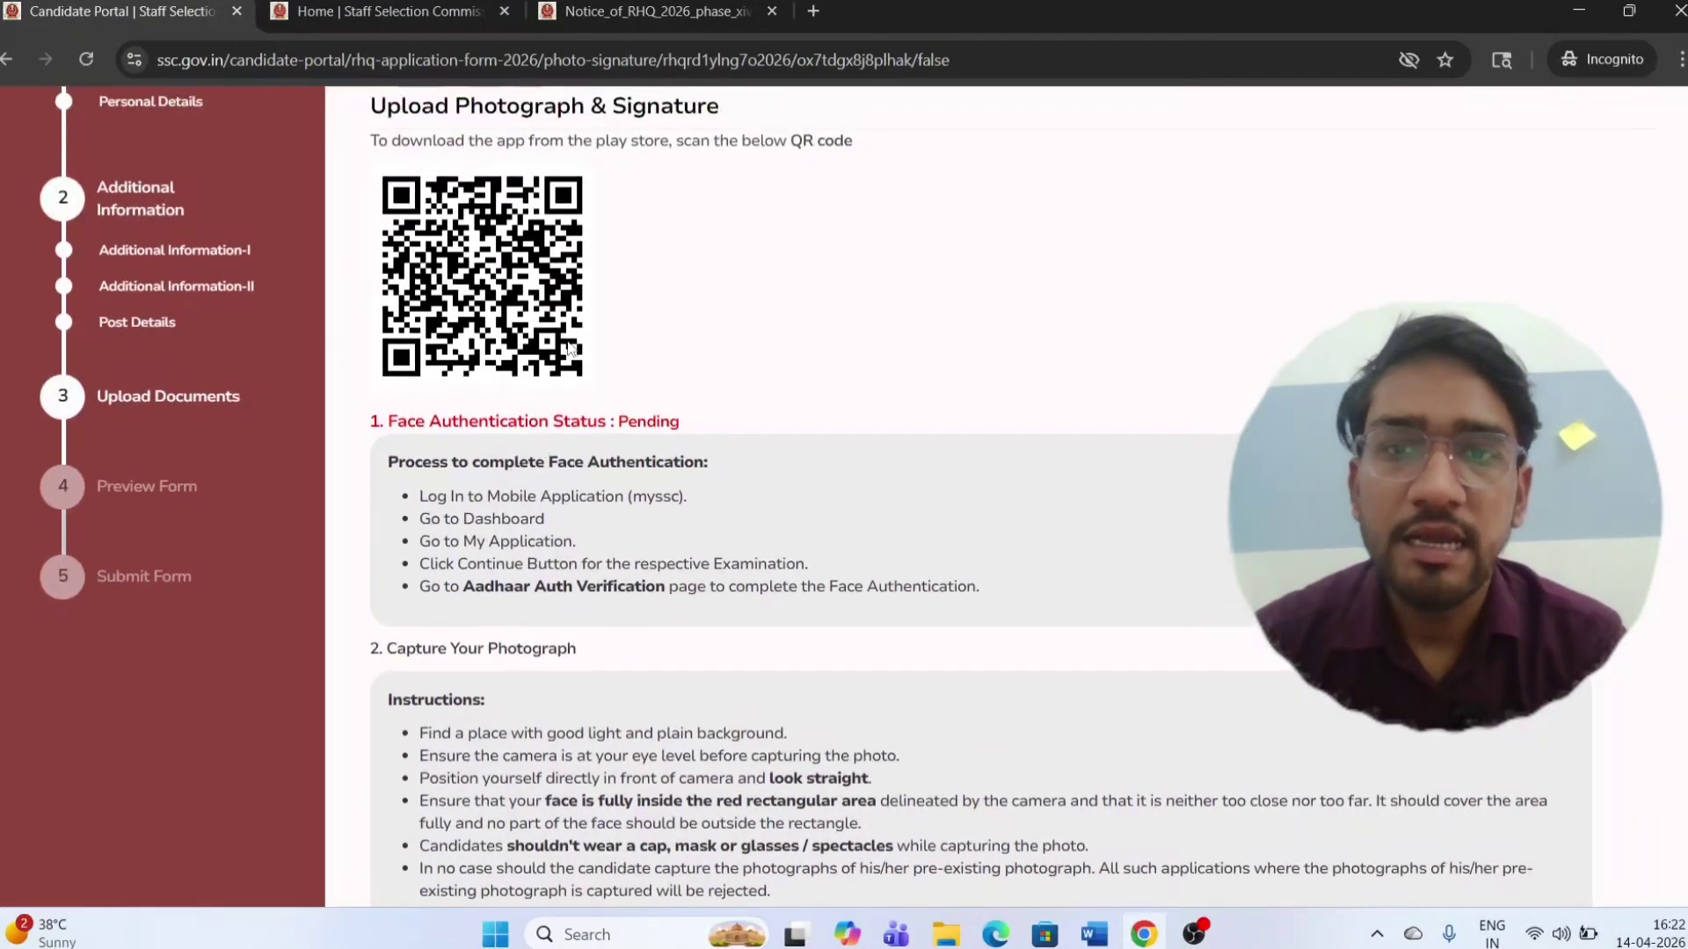
scroll(570, 348, "up", 1)
scroll(570, 349, "down", 1)
scroll(569, 348, "up", 1)
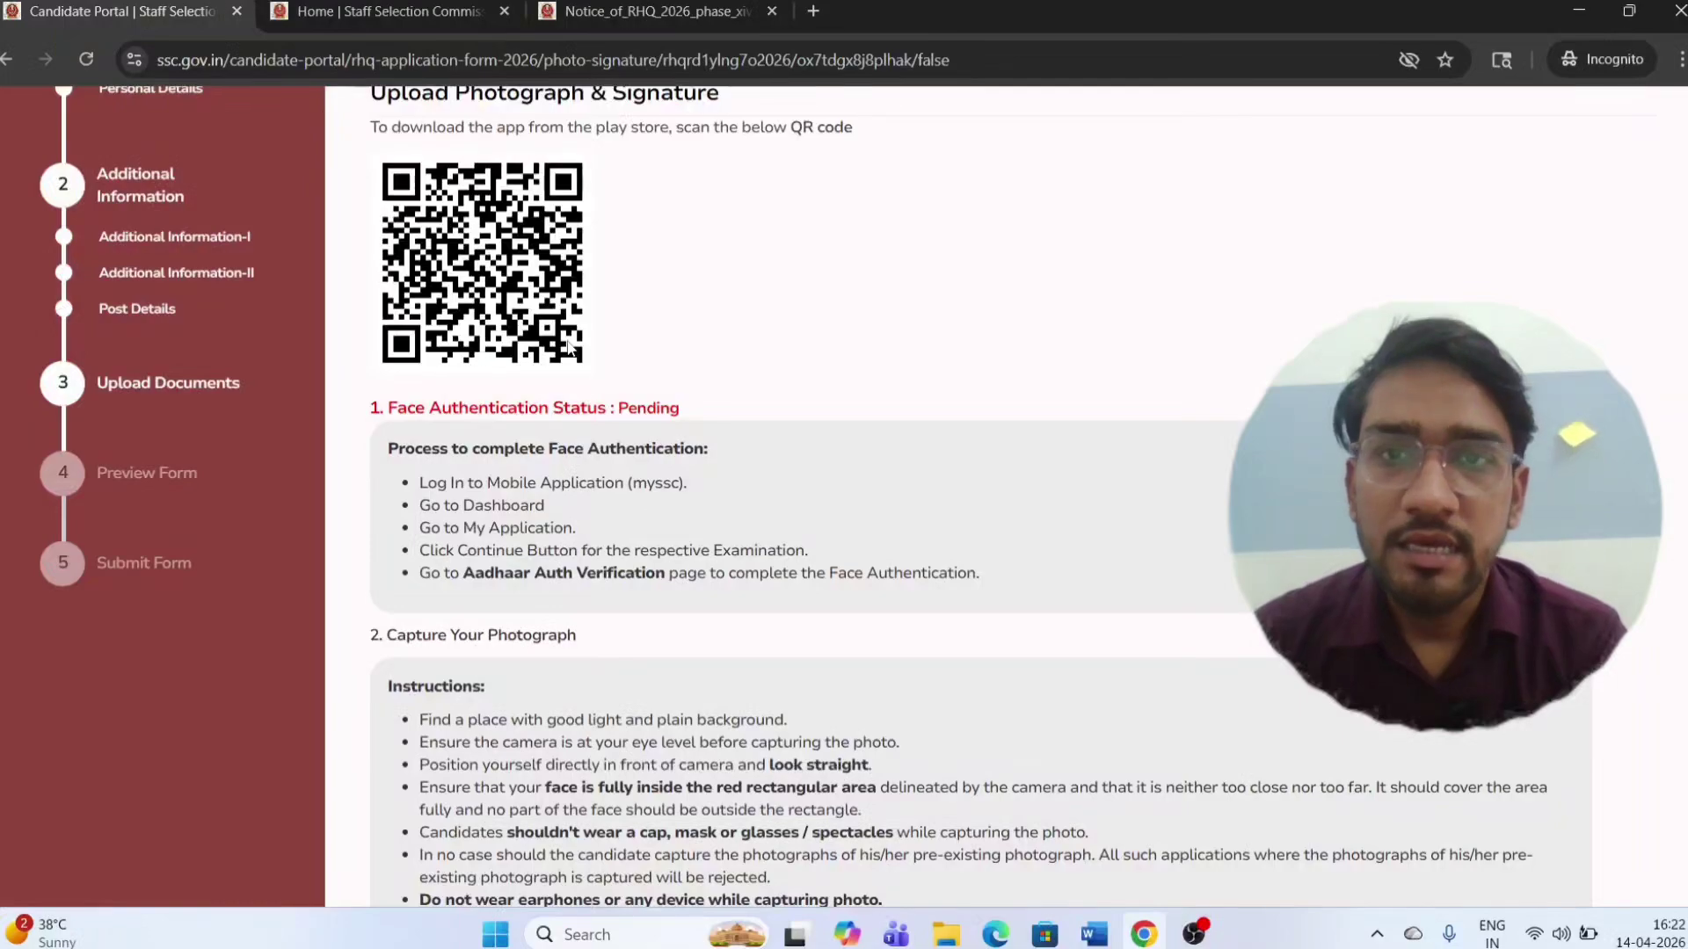
scroll(465, 389, "down", 1)
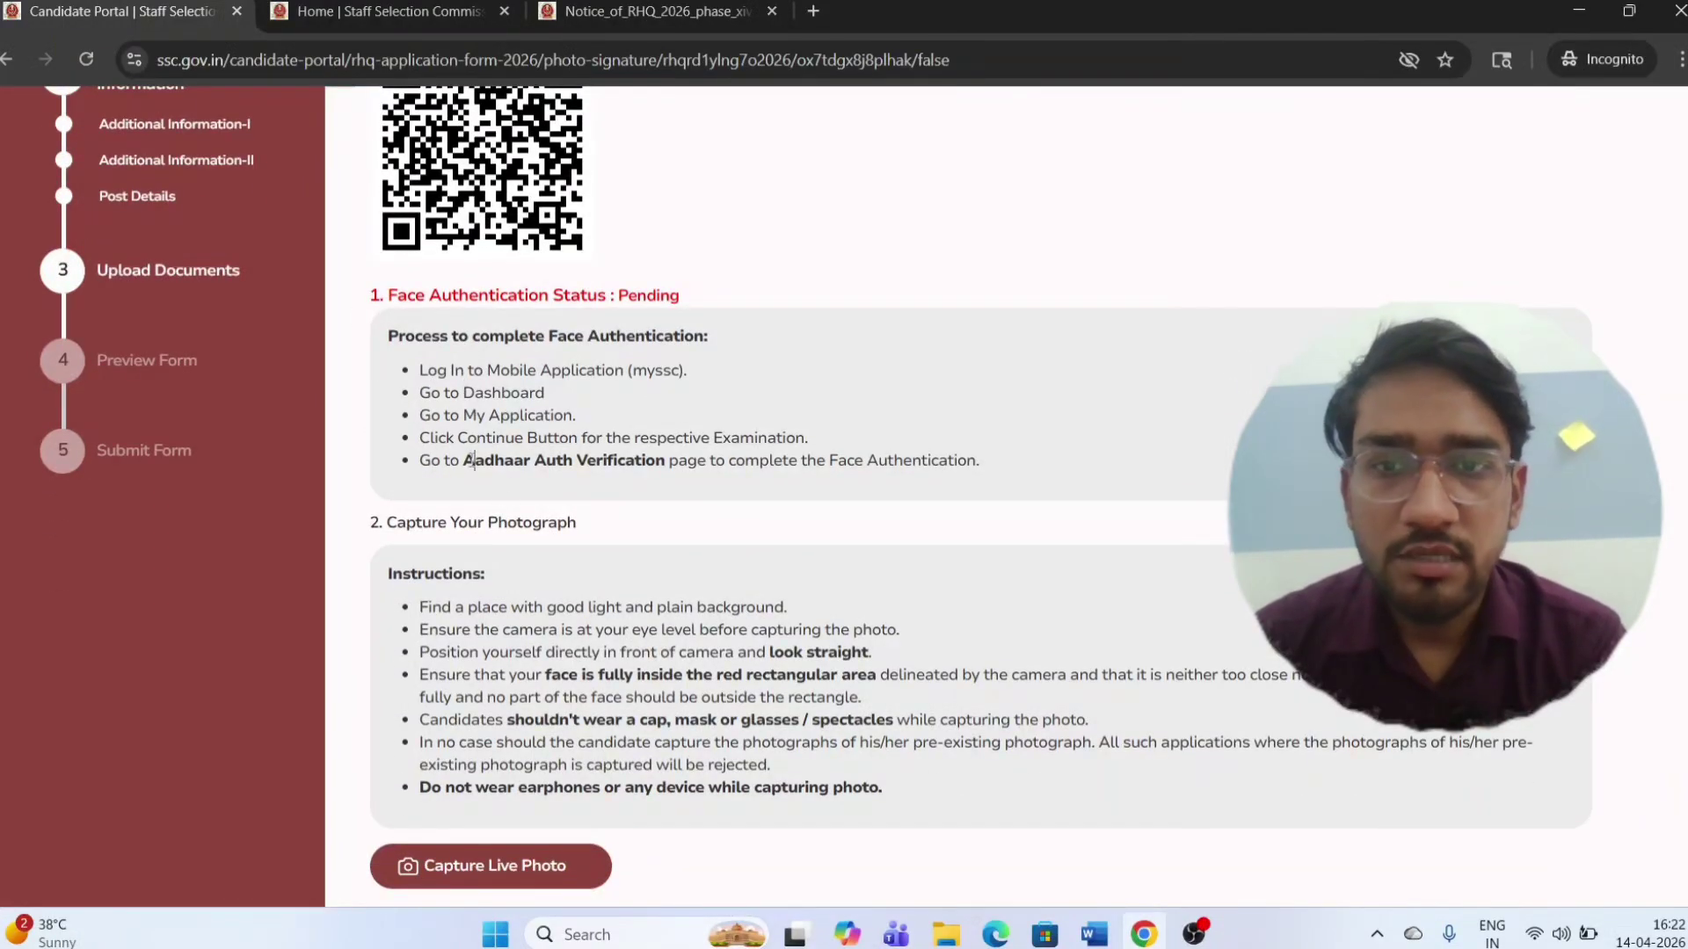
left_click_drag(472, 459, 649, 462)
scroll(647, 466, "down", 2)
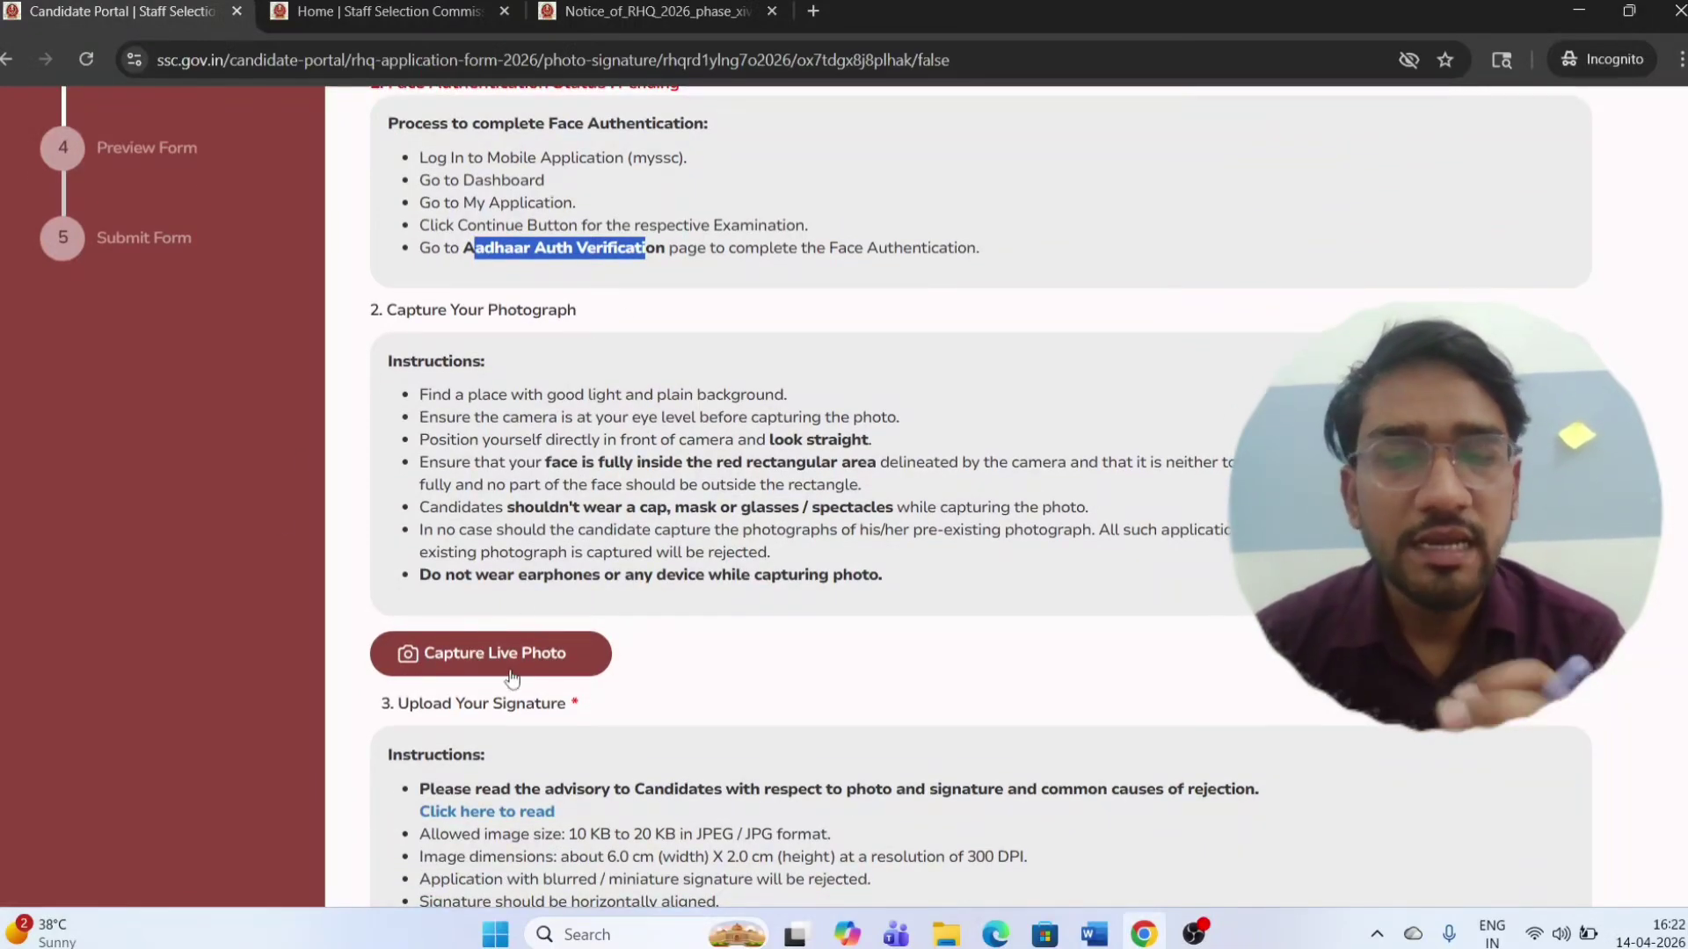
- Examine the signature upload instructions for allowed file size, image dimensions, resolution, legibility and alignment
scroll(512, 678, "down", 3)
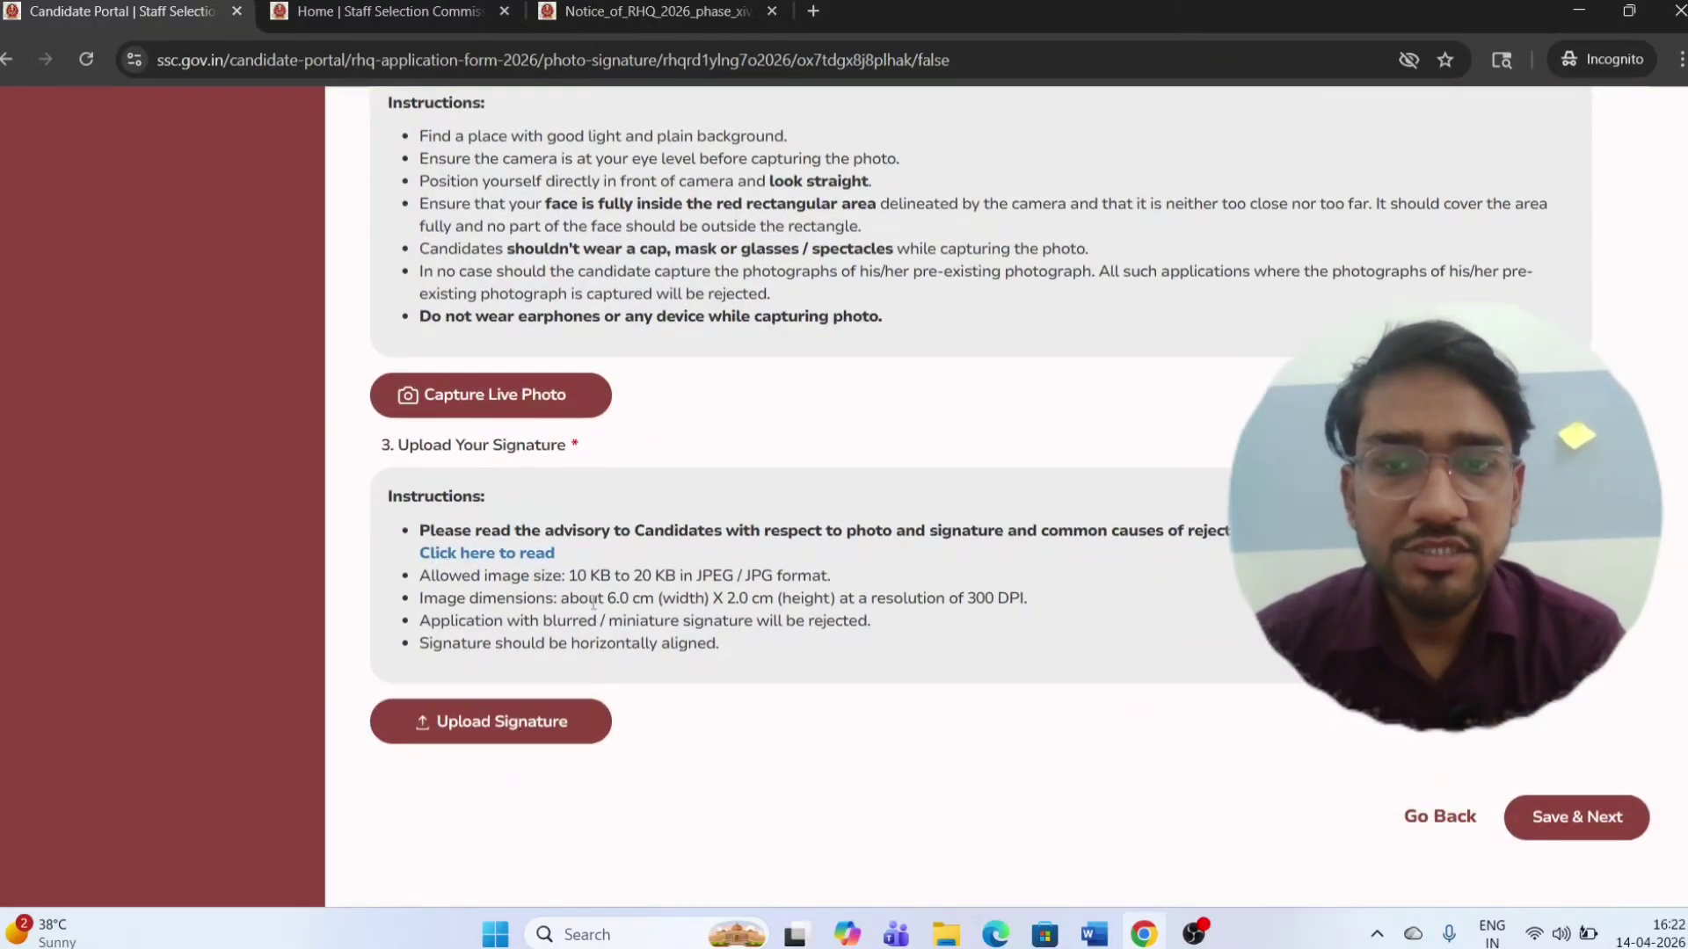
left_click_drag(571, 577, 665, 576)
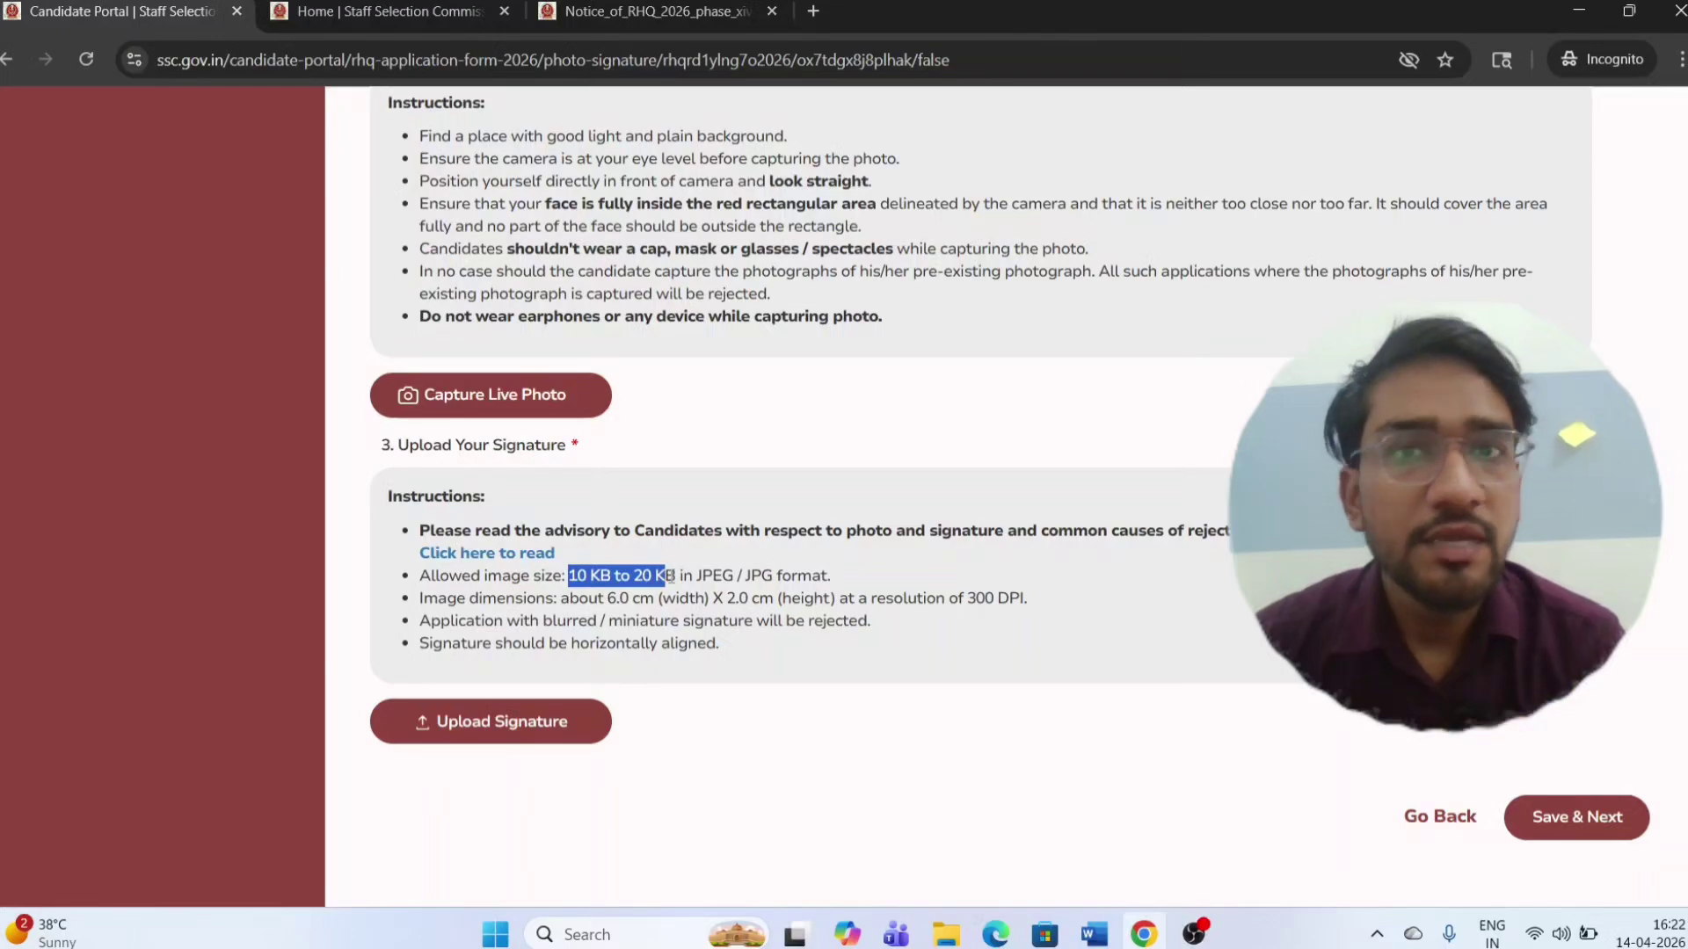
scroll(671, 577, "down", 1)
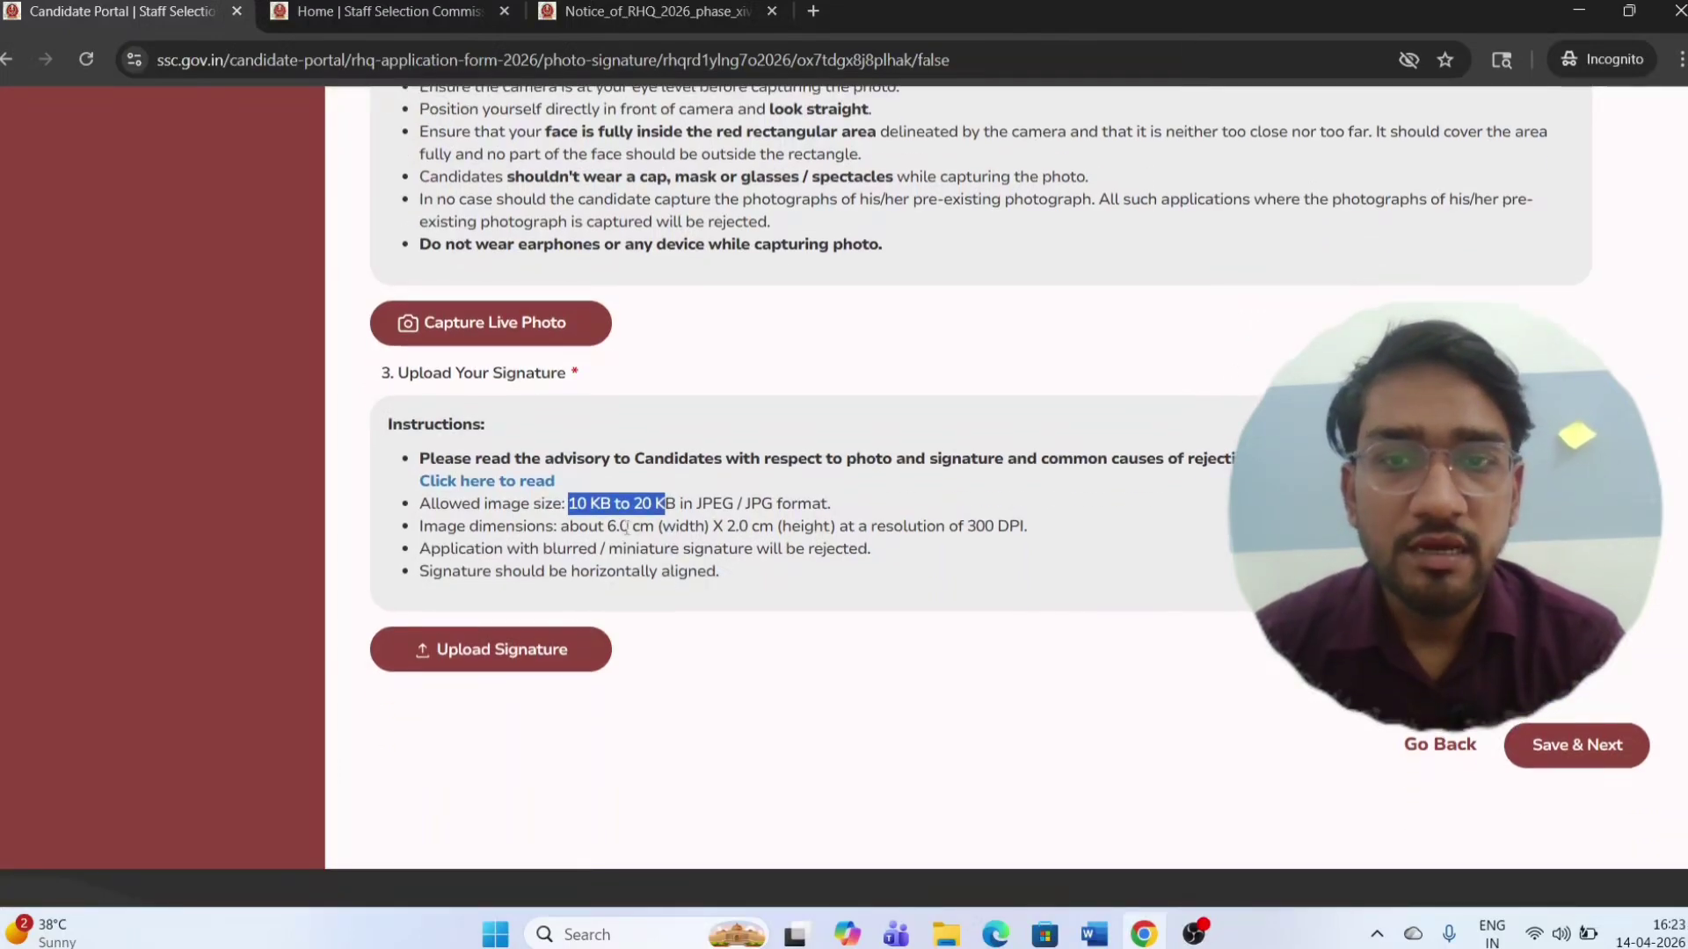
left_click_drag(606, 525, 1010, 526)
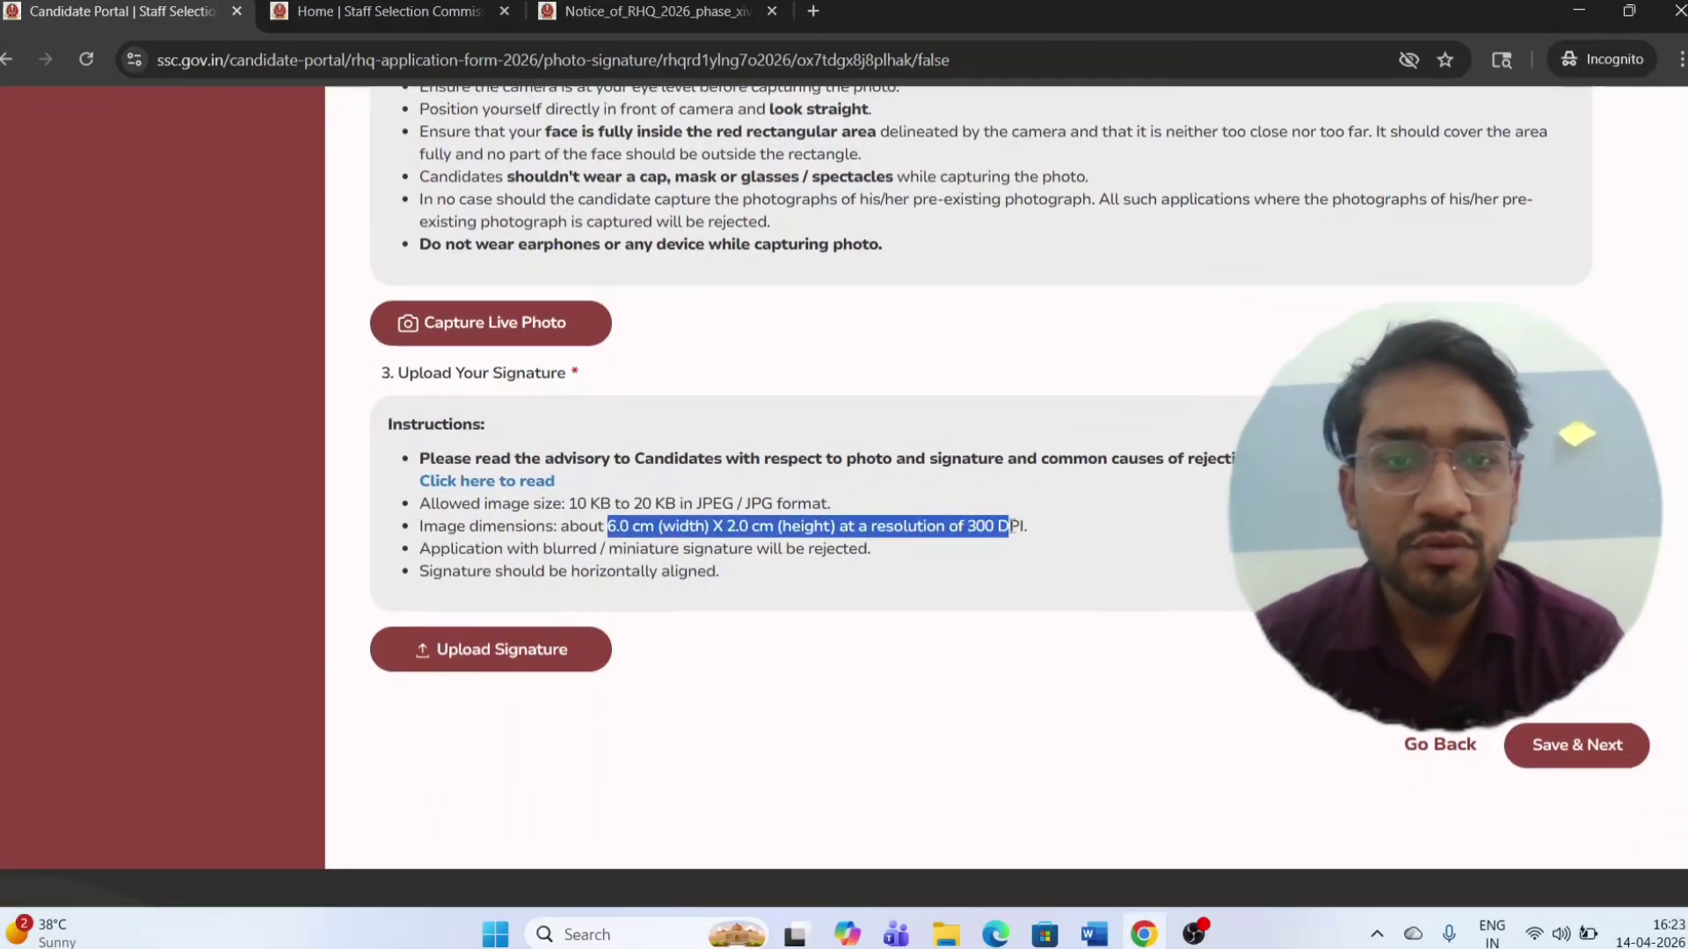
left_click(743, 525)
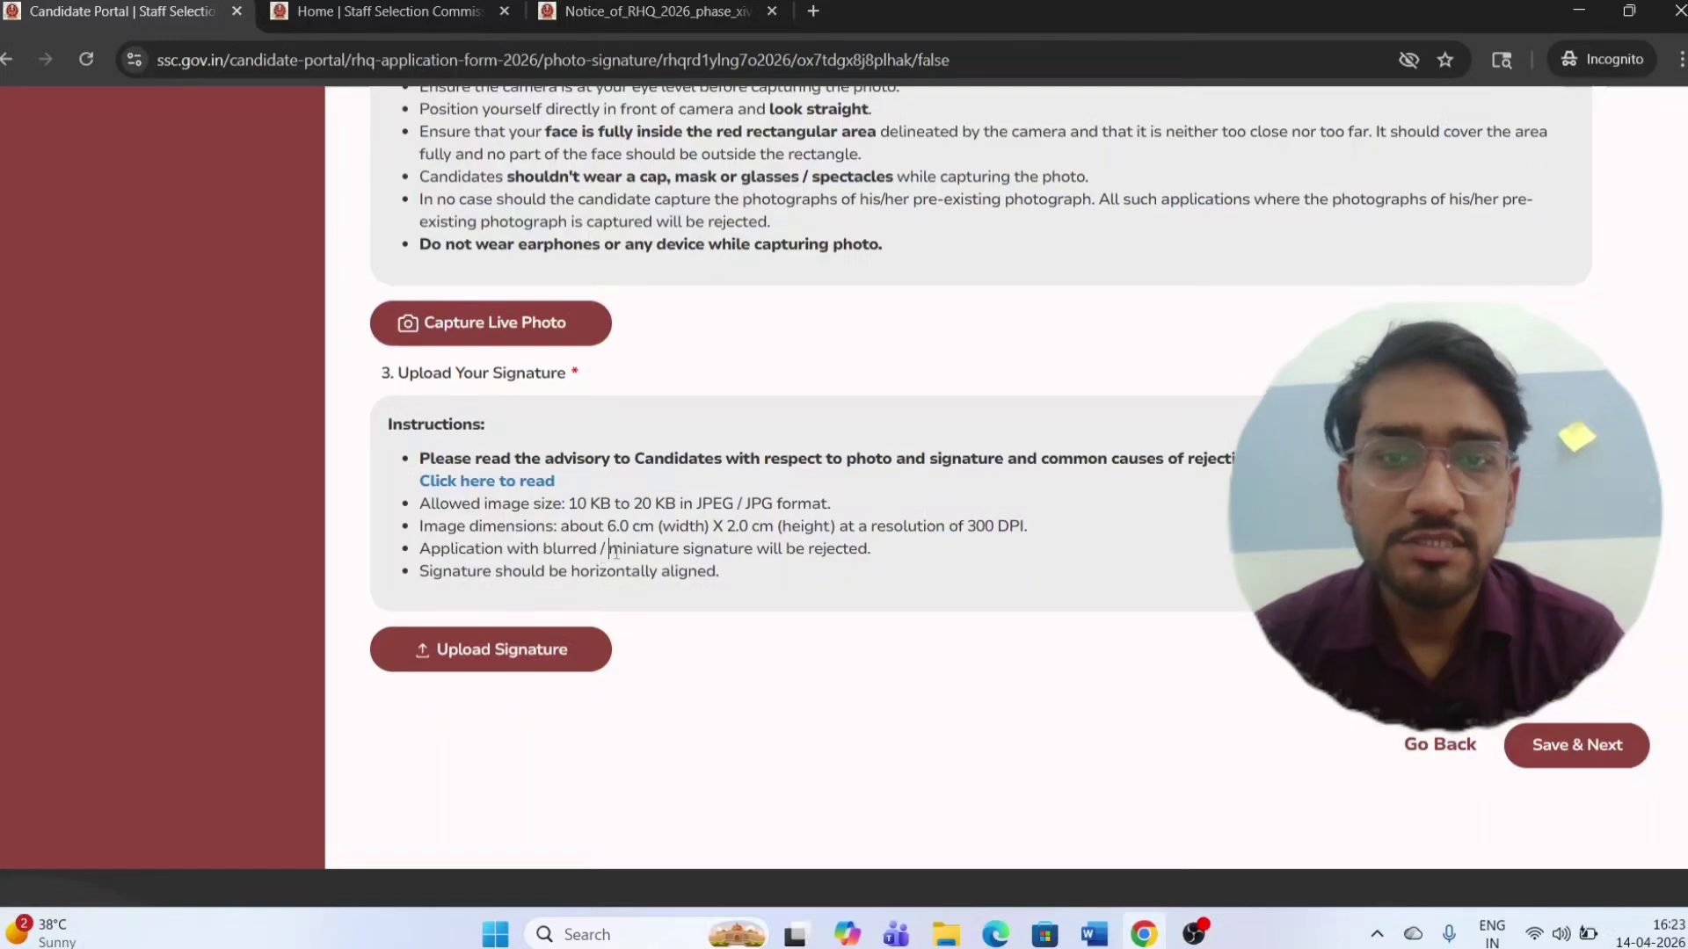
left_click_drag(609, 550, 845, 553)
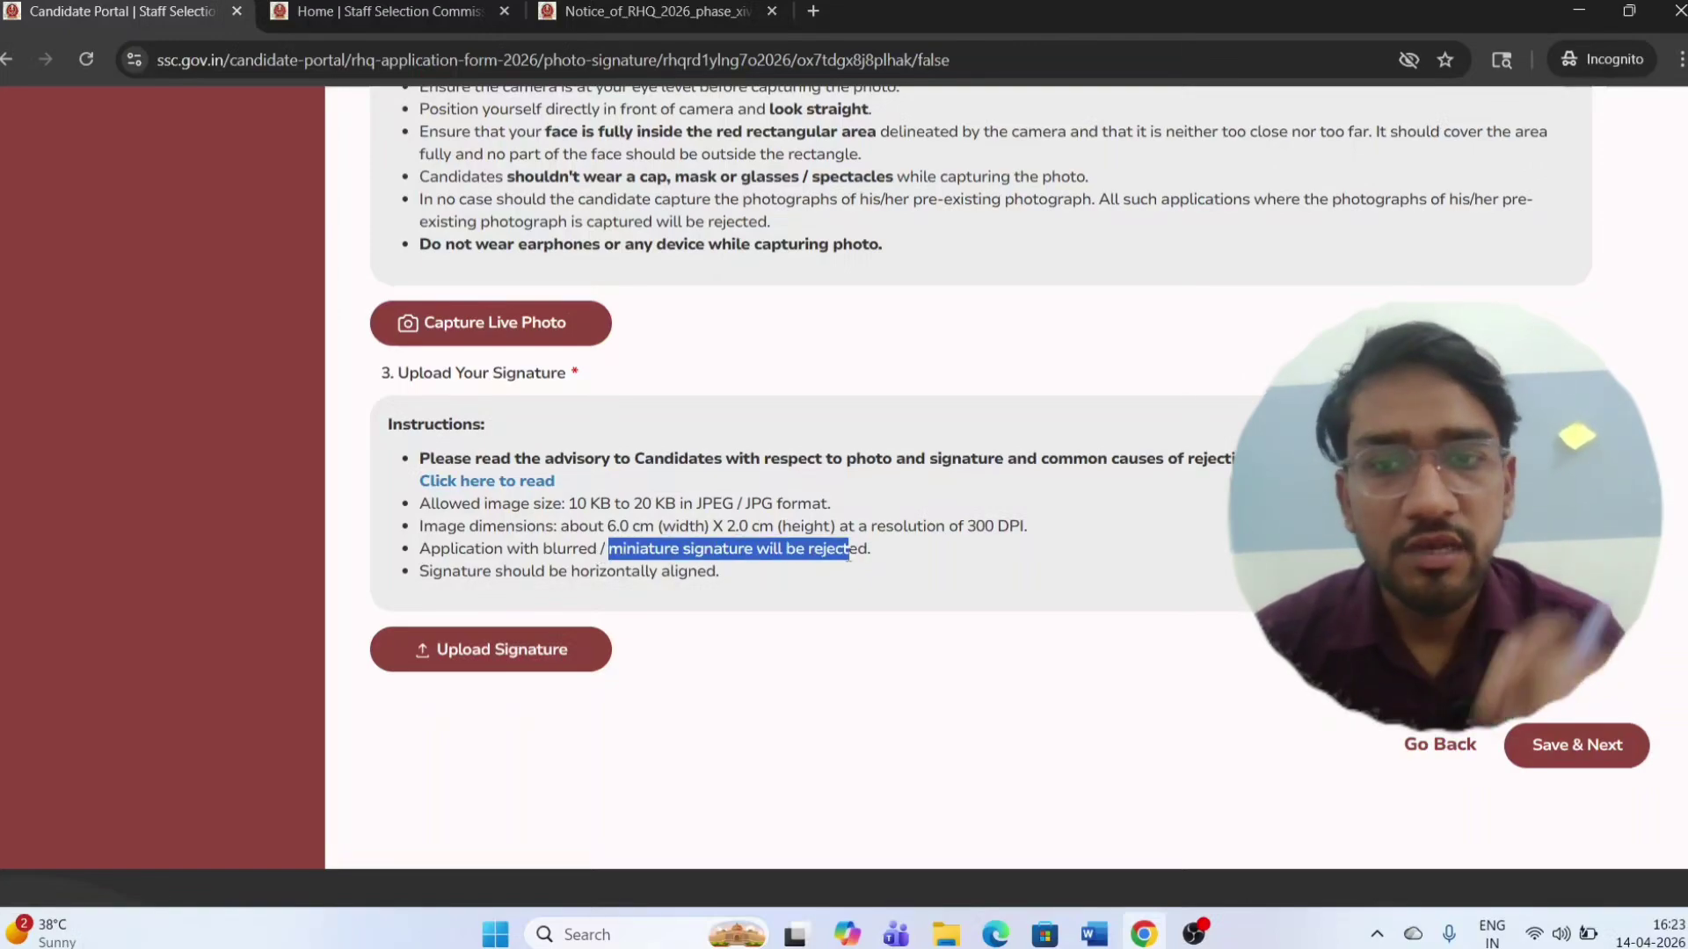
left_click(655, 648)
left_click_drag(573, 559, 726, 587)
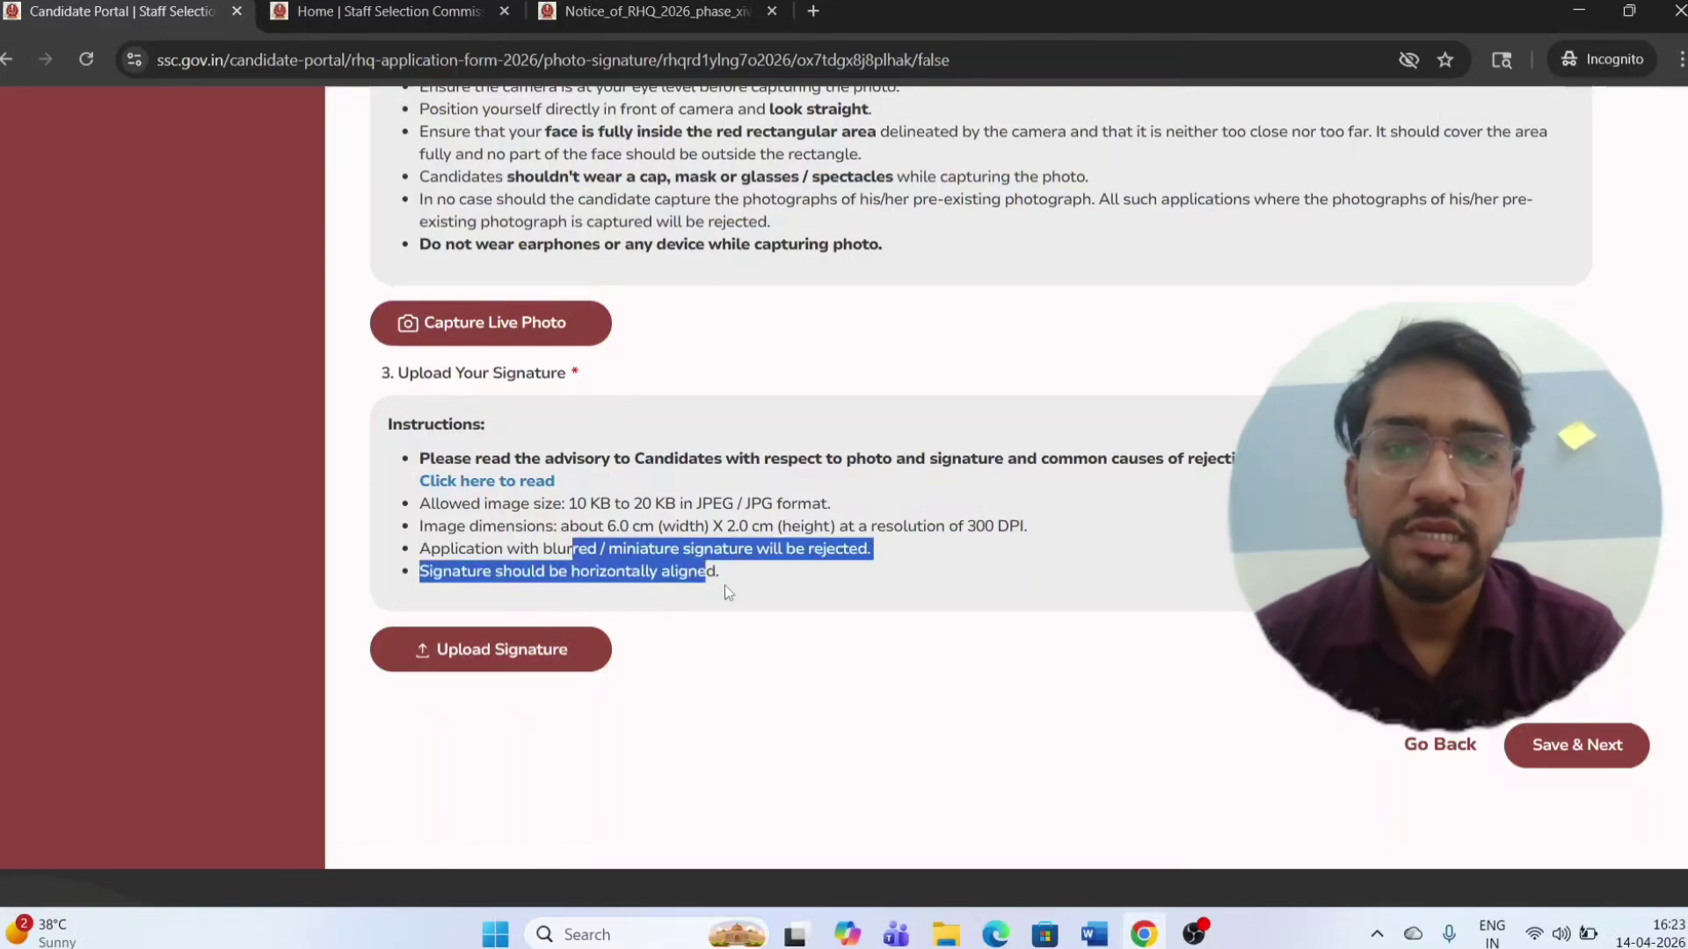
left_click(729, 592)
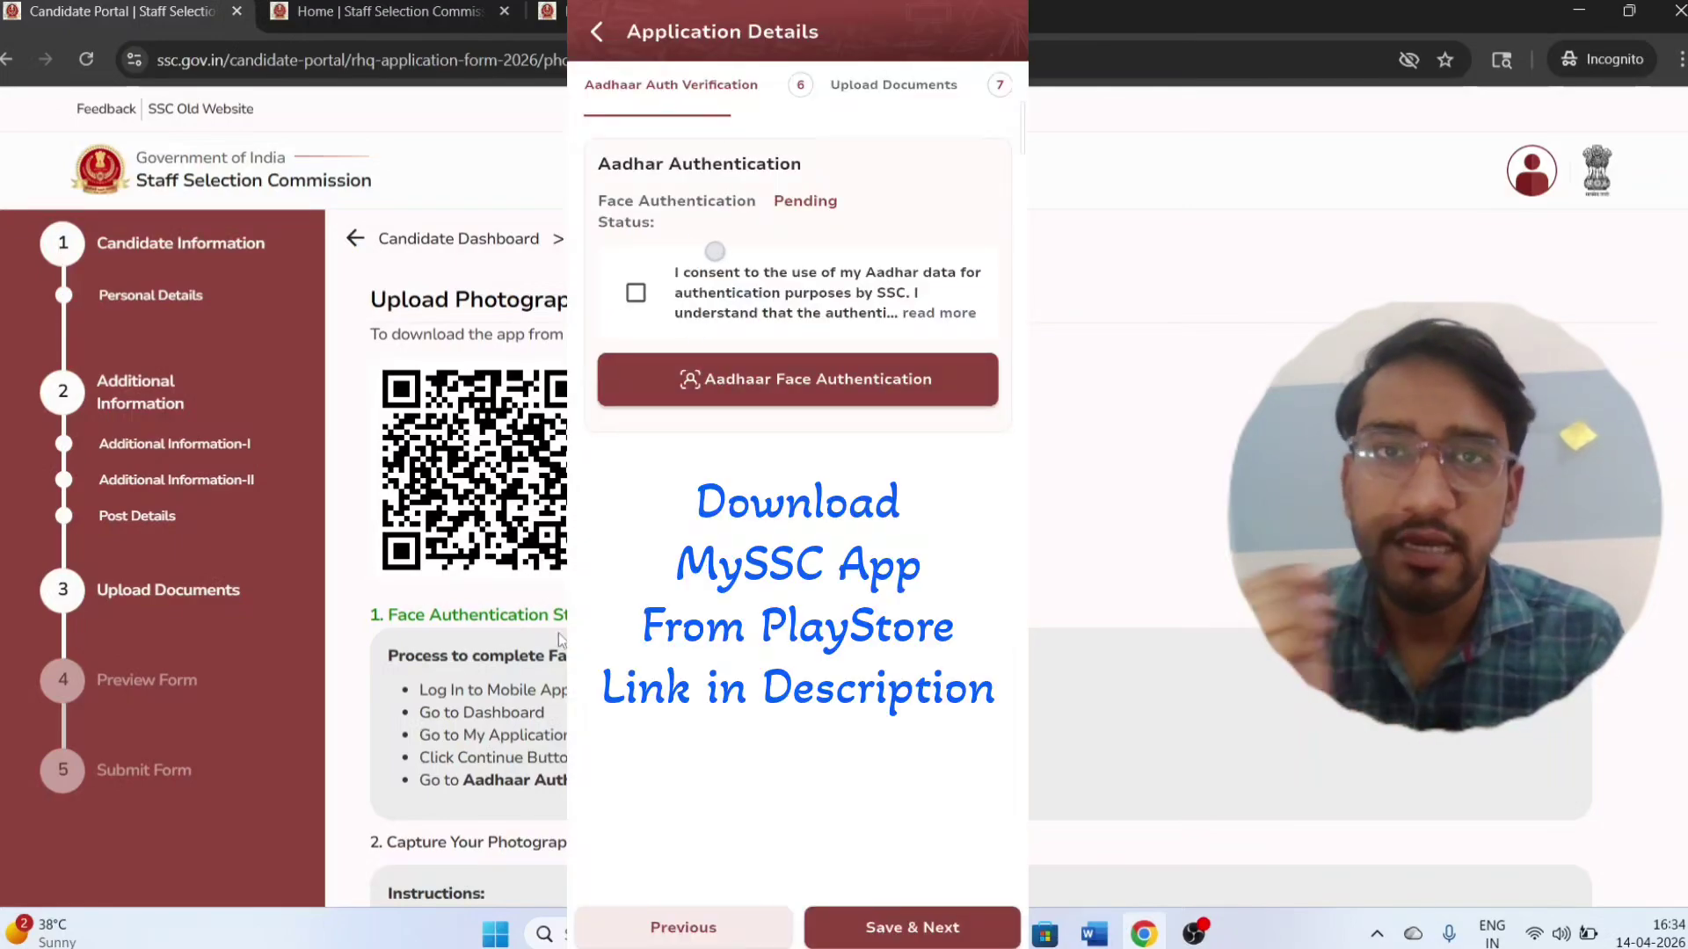
- Check the face authentication status on the upload page against the Aadhaar authentication page of the MySSC mobile app
scroll(560, 638, "down", 1)
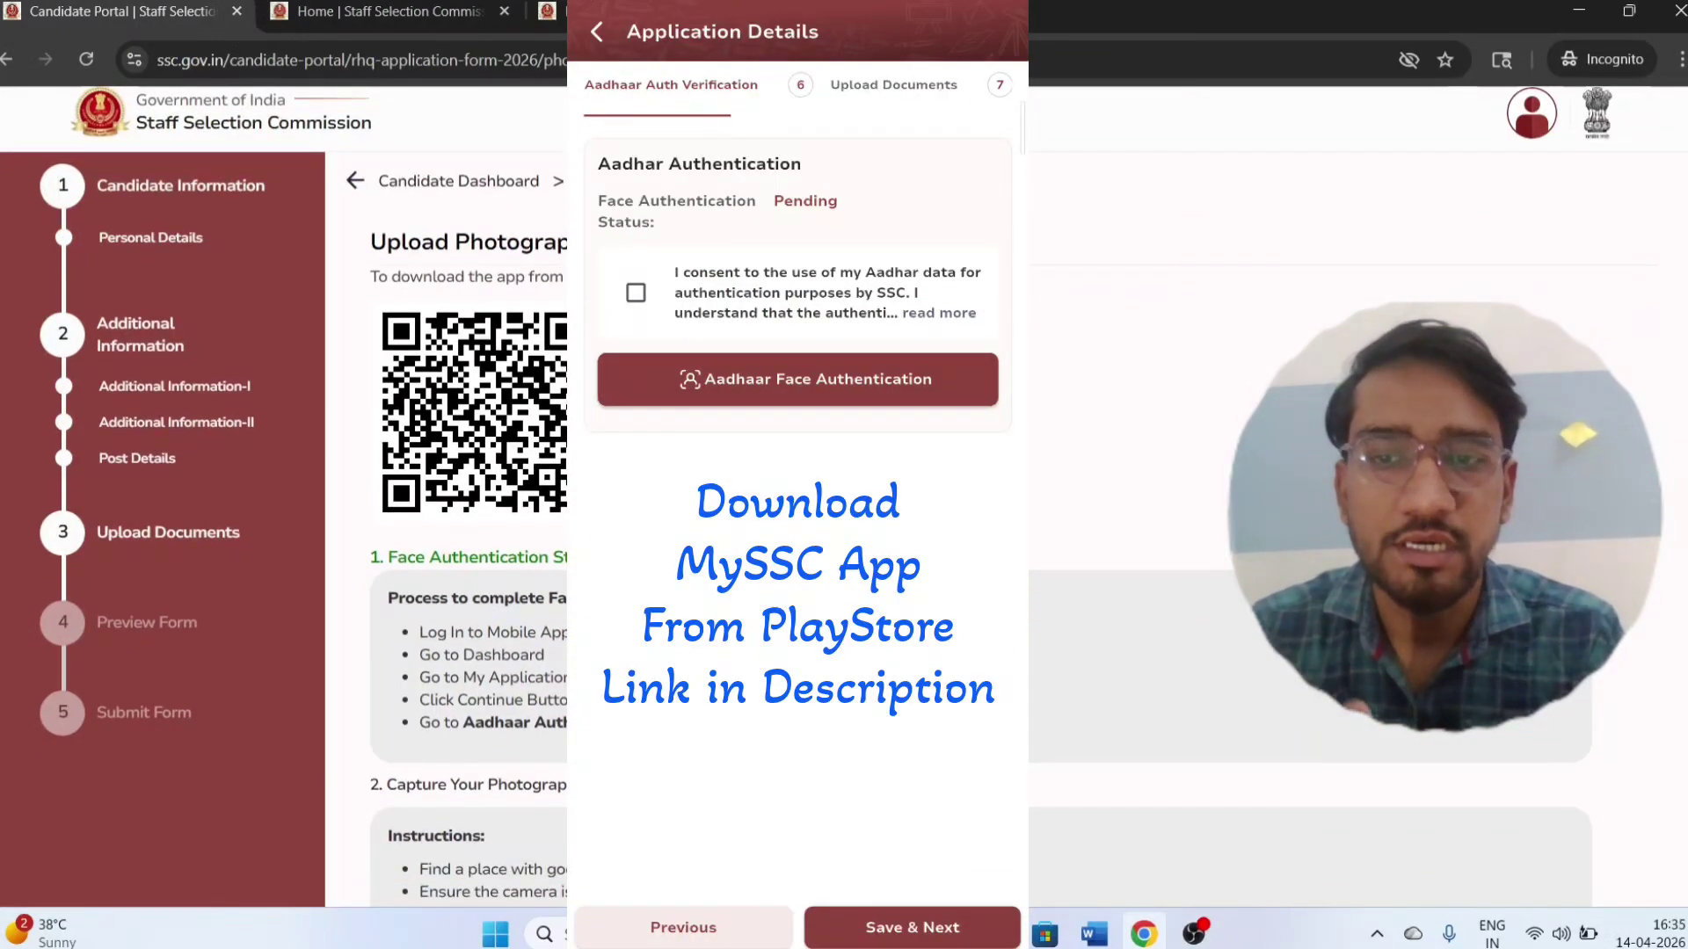
scroll(559, 638, "down", 2)
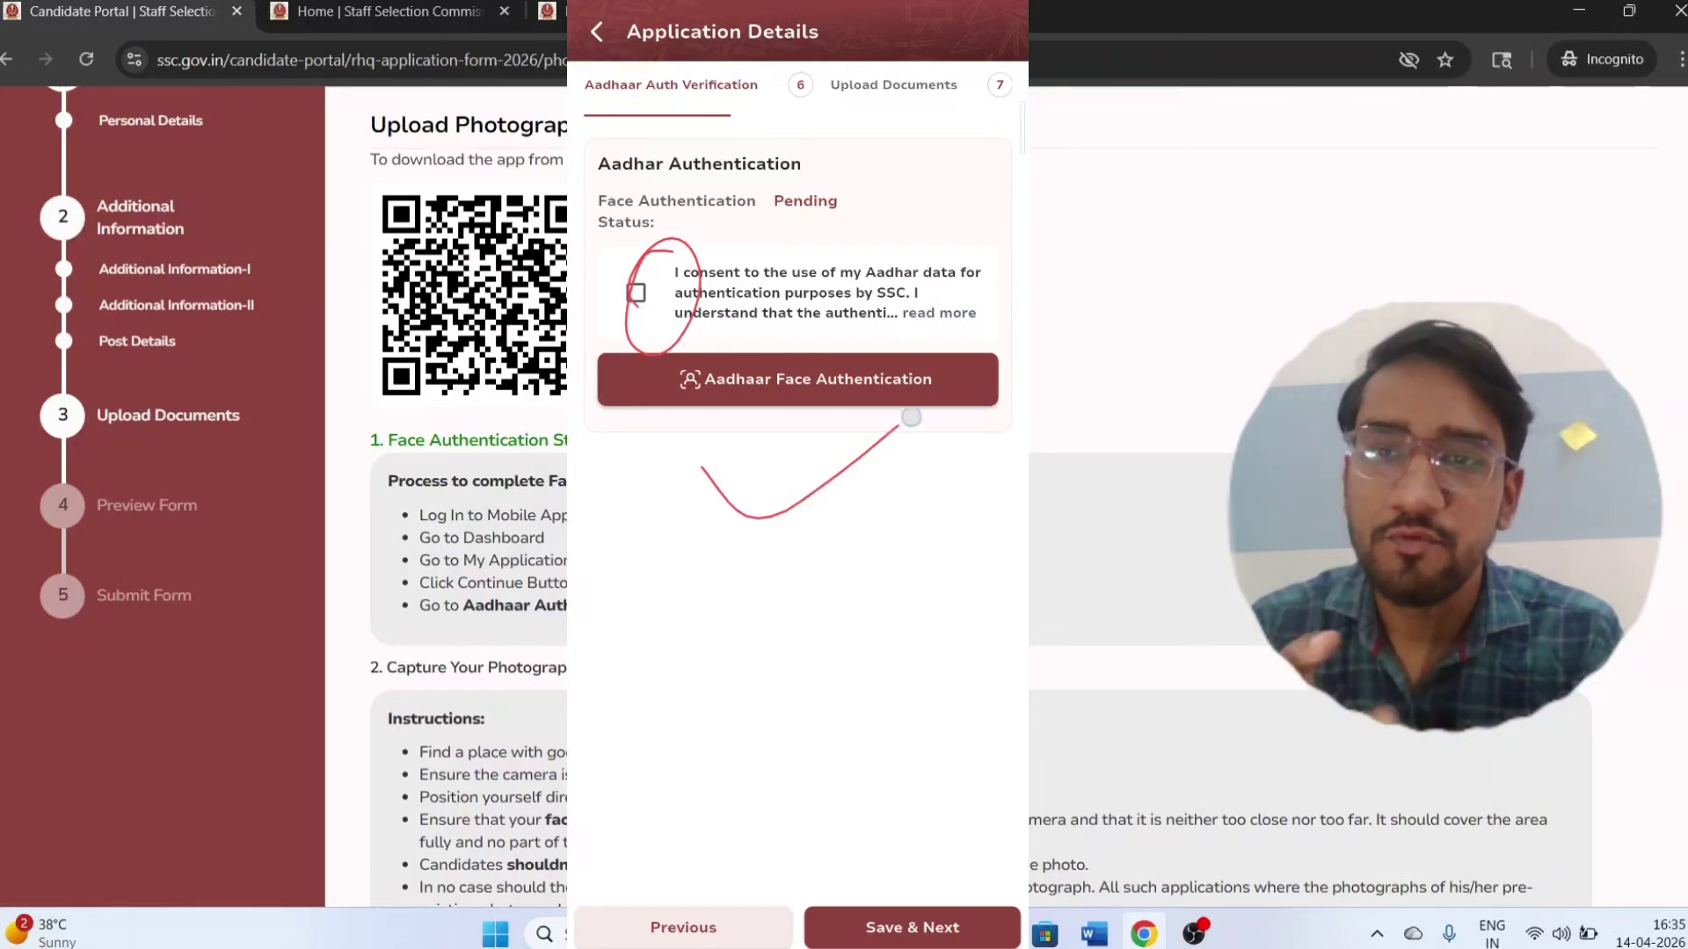
scroll(559, 638, "down", 1)
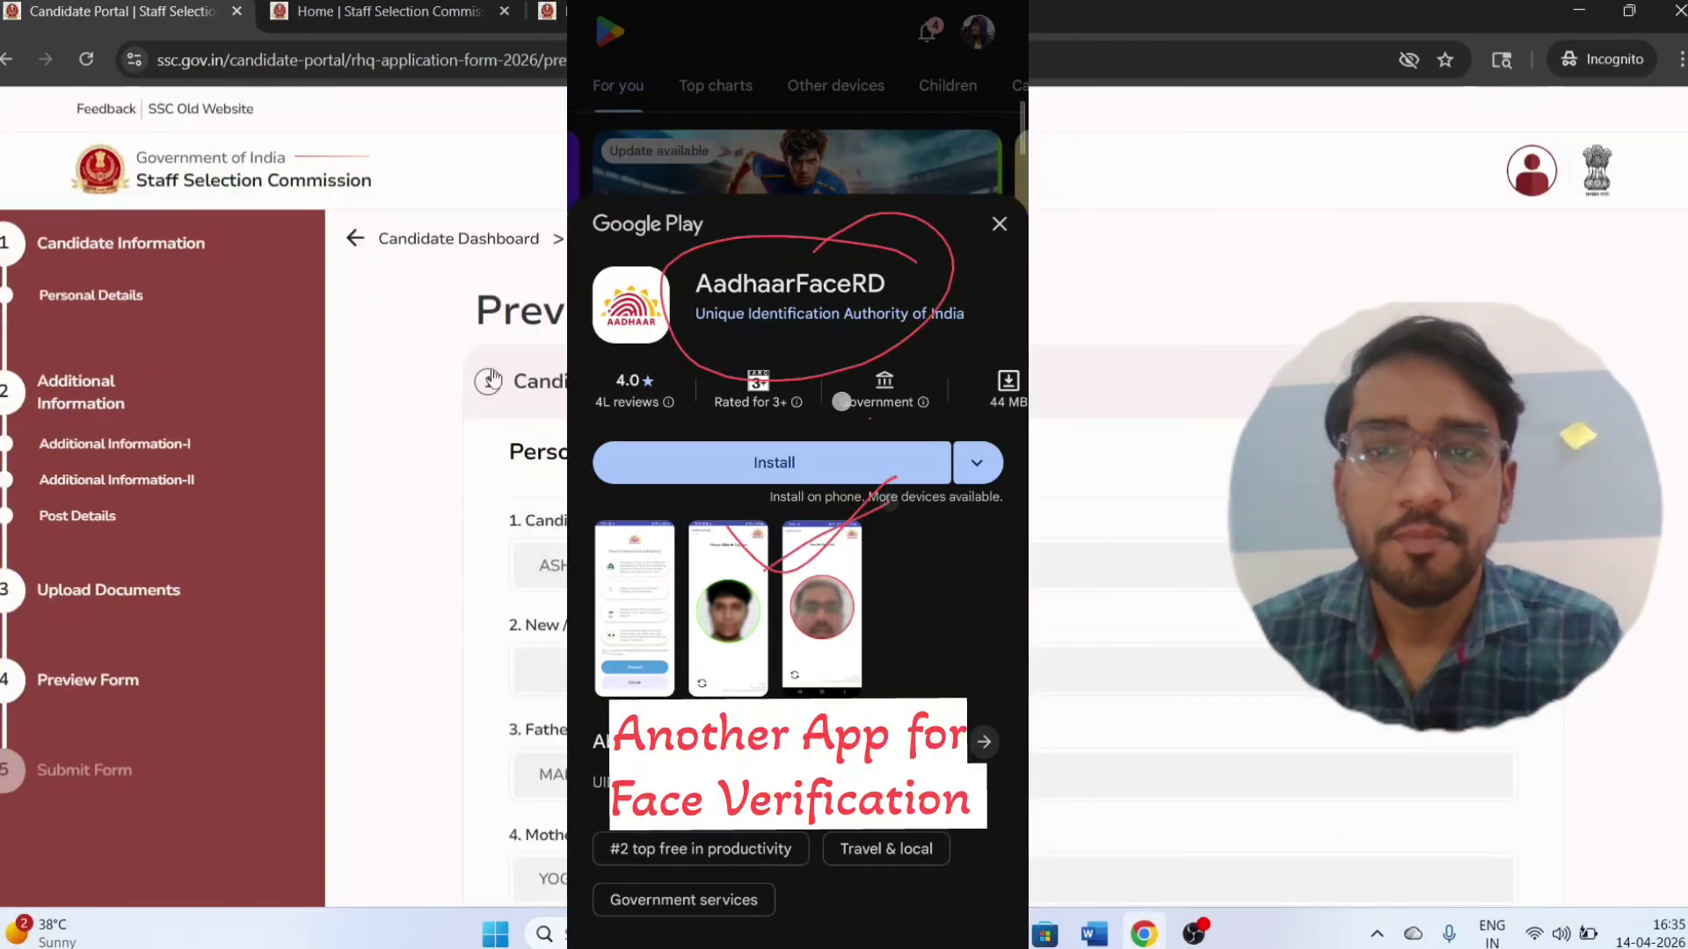
- Review the personal, additional and post details in the application form preview
scroll(1011, 484, "down", 20)
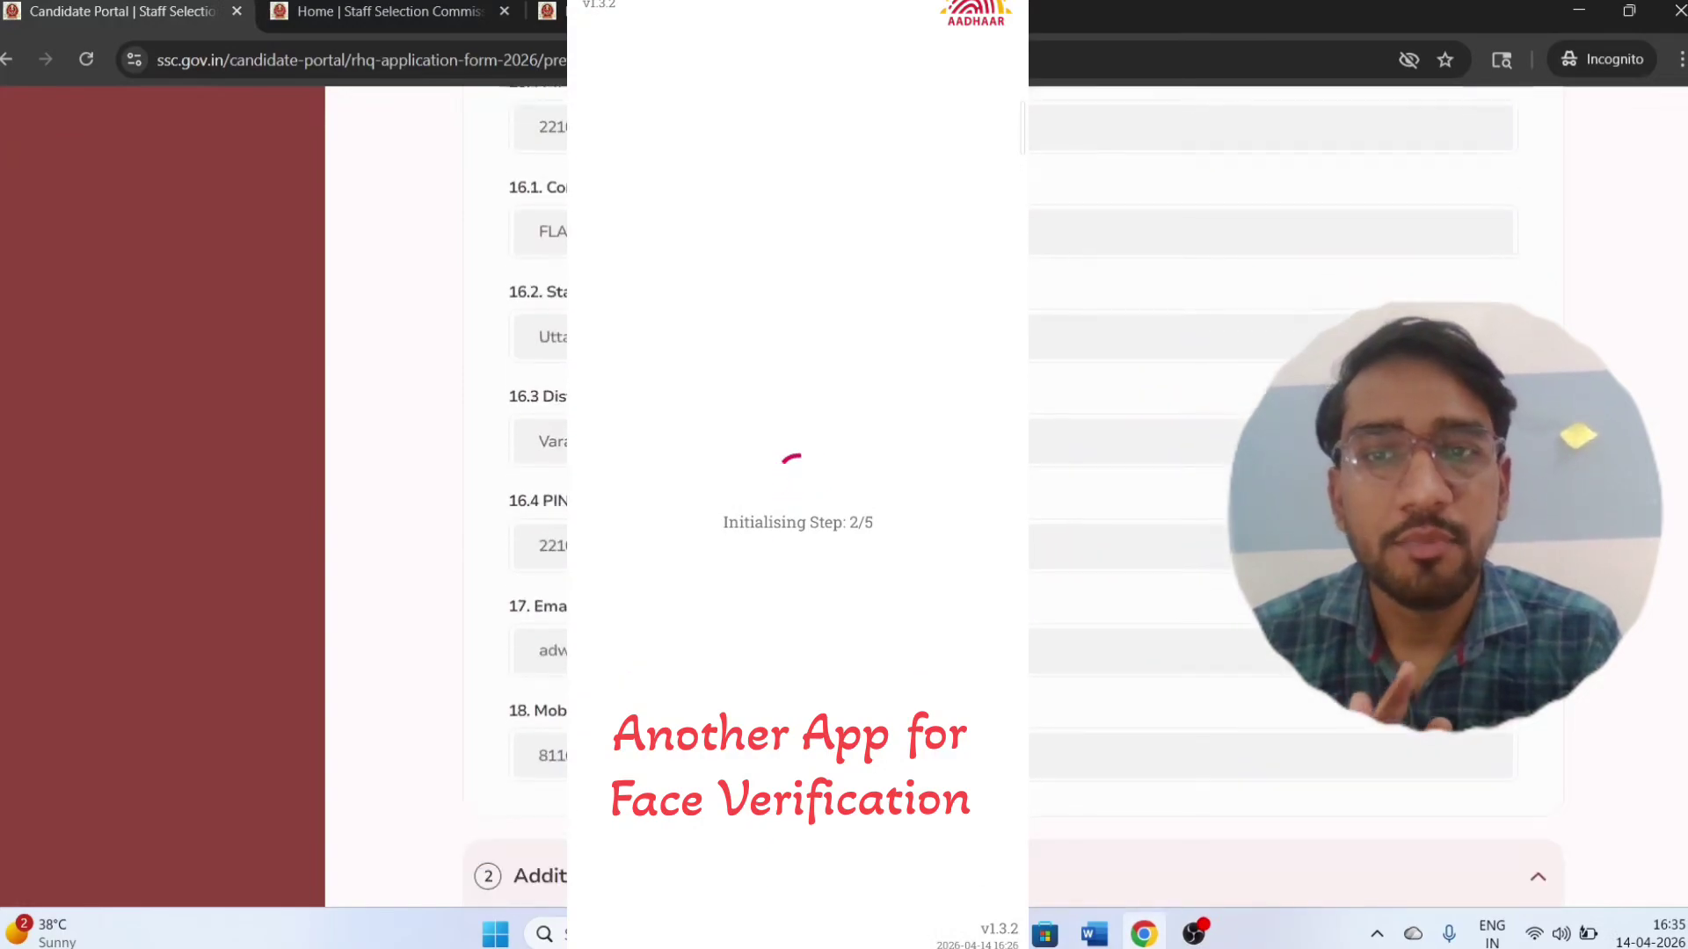
scroll(1011, 483, "down", 2)
scroll(1011, 484, "up", 10)
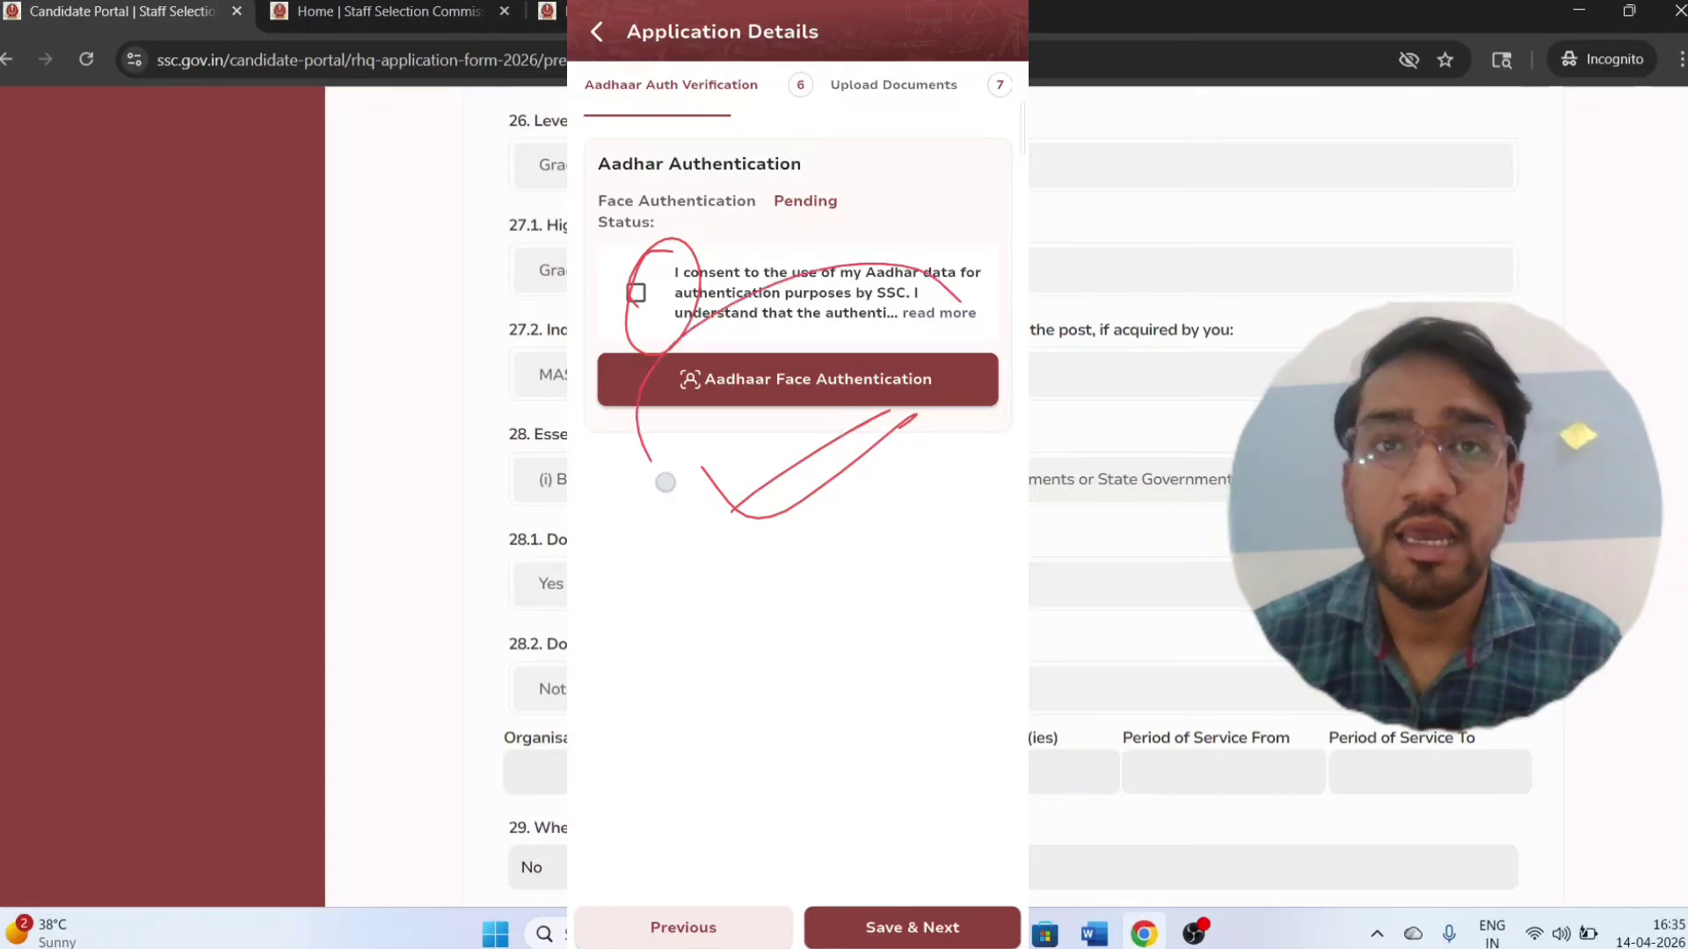
left_click_drag(915, 870, 955, 854)
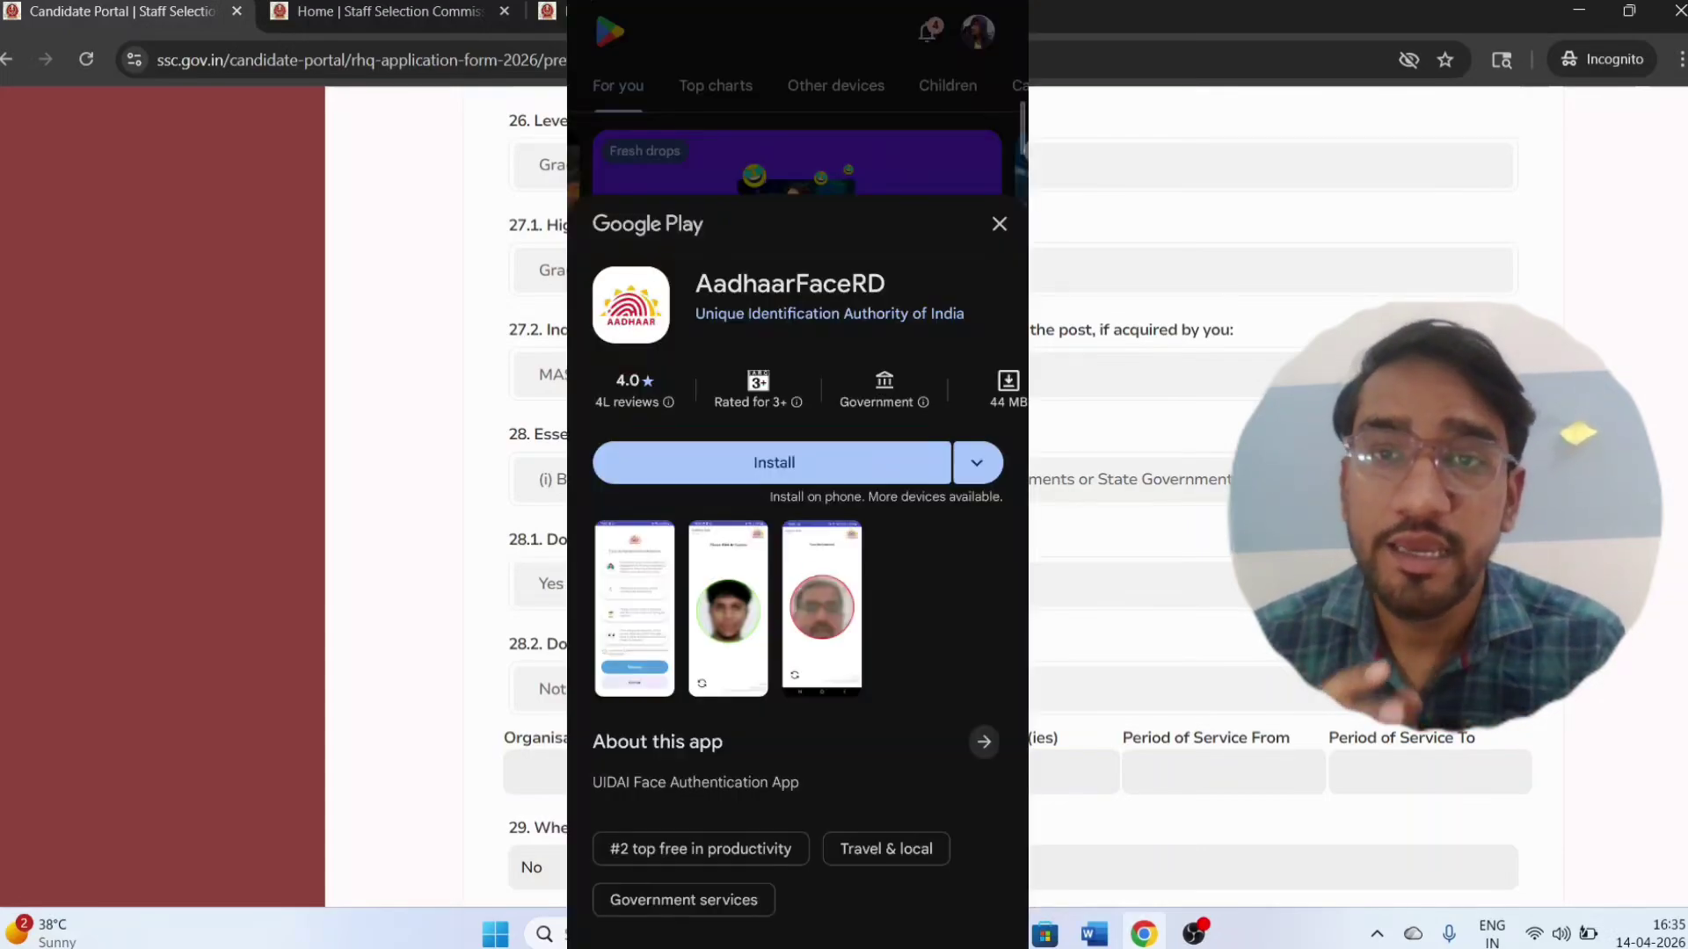
scroll(844, 497, "up", 6)
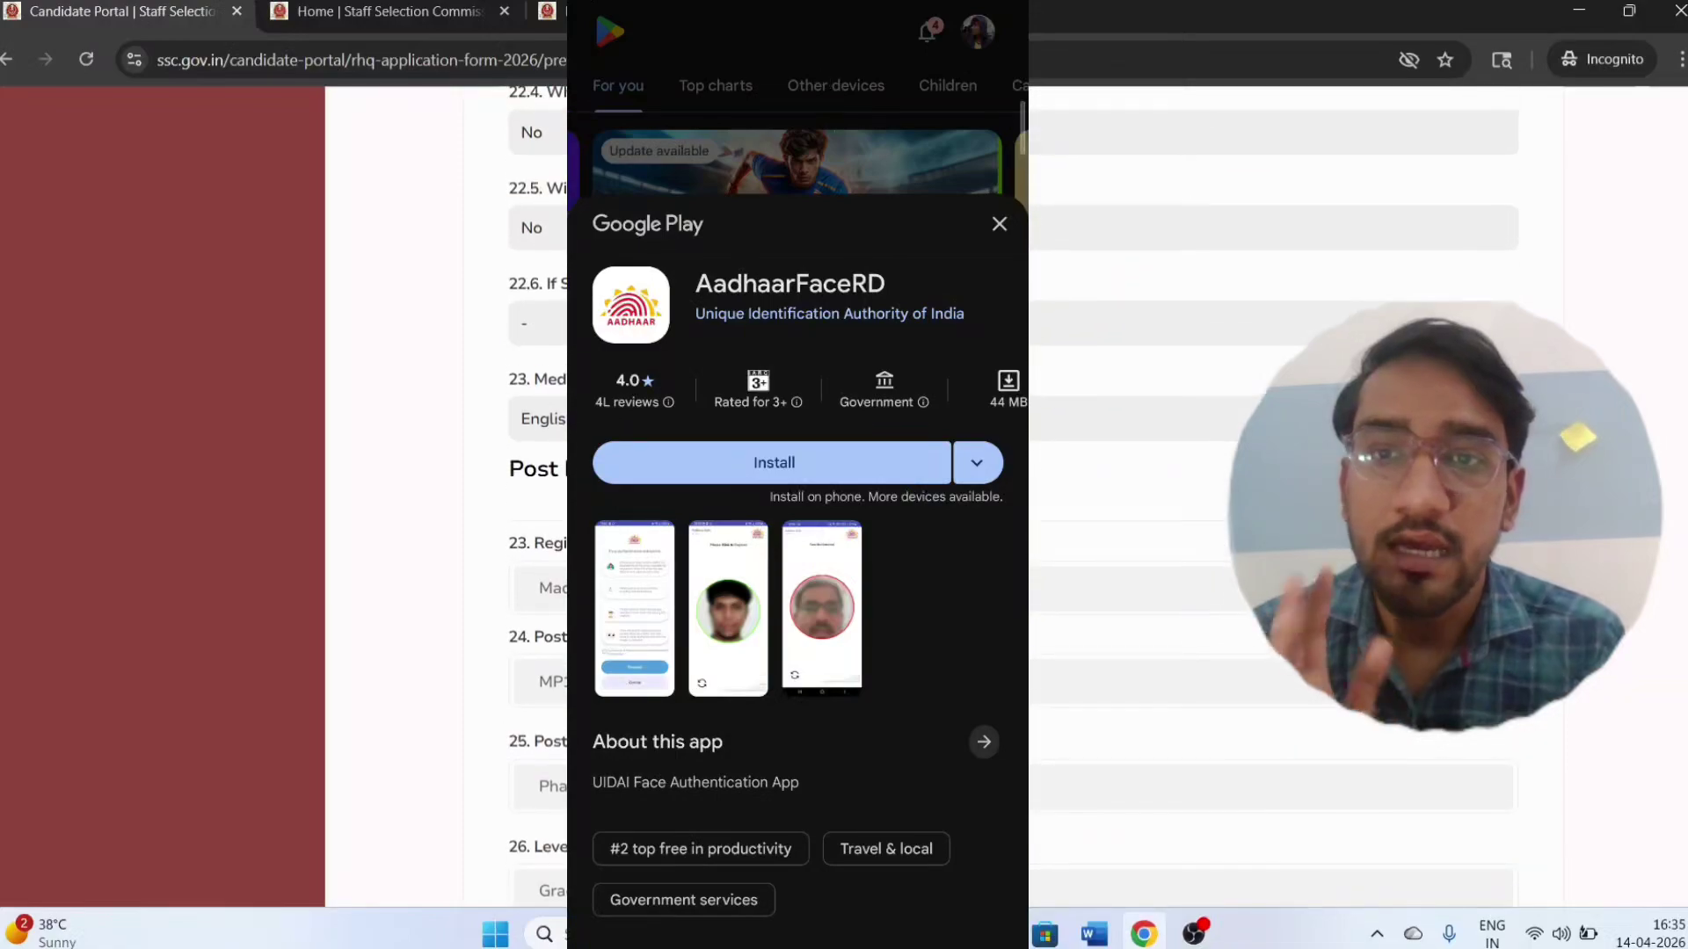
mouse_move(835, 240)
left_mouse_down()
mouse_move(703, 290)
mouse_move(826, 230)
left_mouse_up()
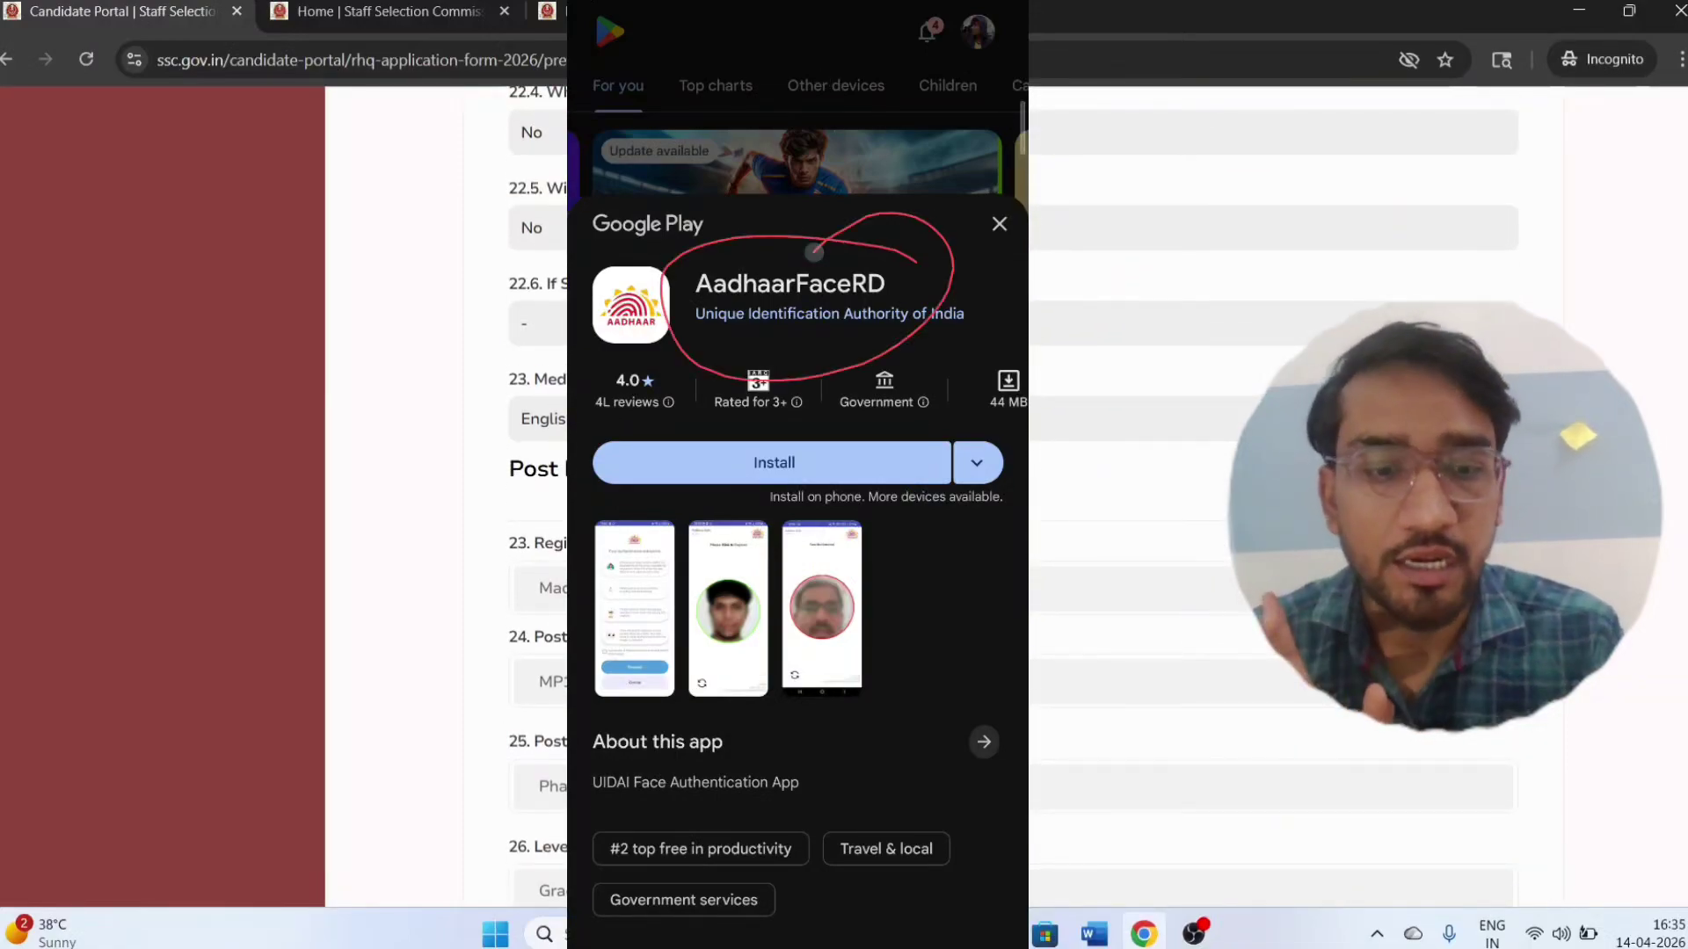
left_click_drag(726, 528, 894, 479)
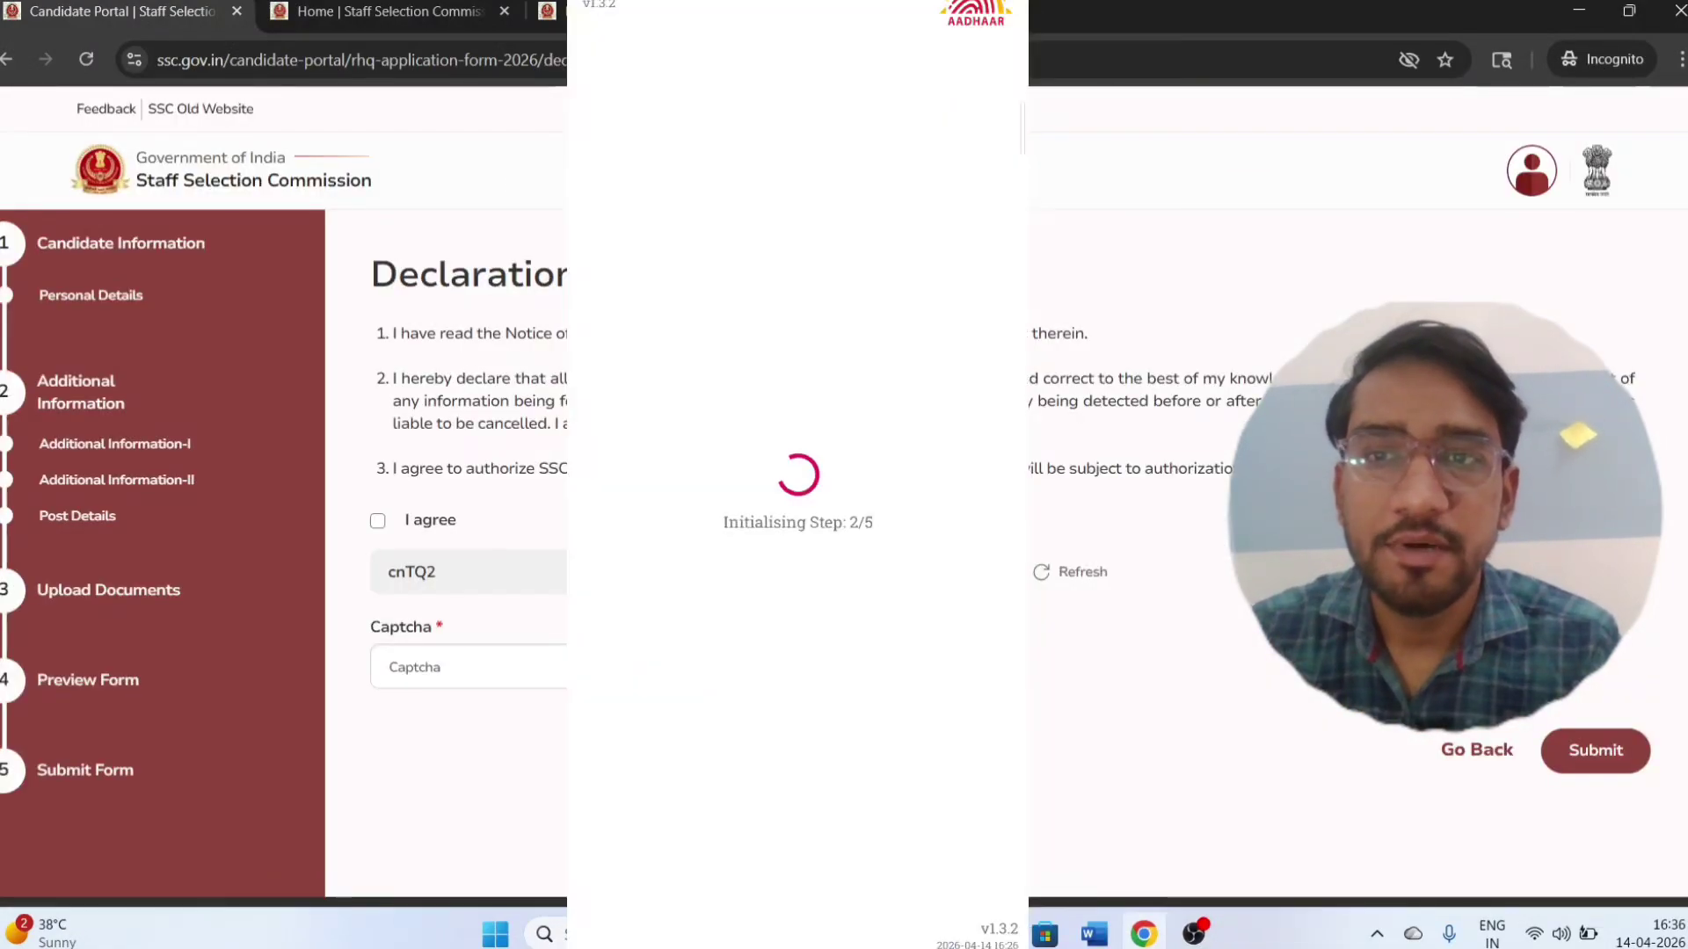
- Agree to the declaration, enter the displayed captcha code and submit the application
left_click(378, 522)
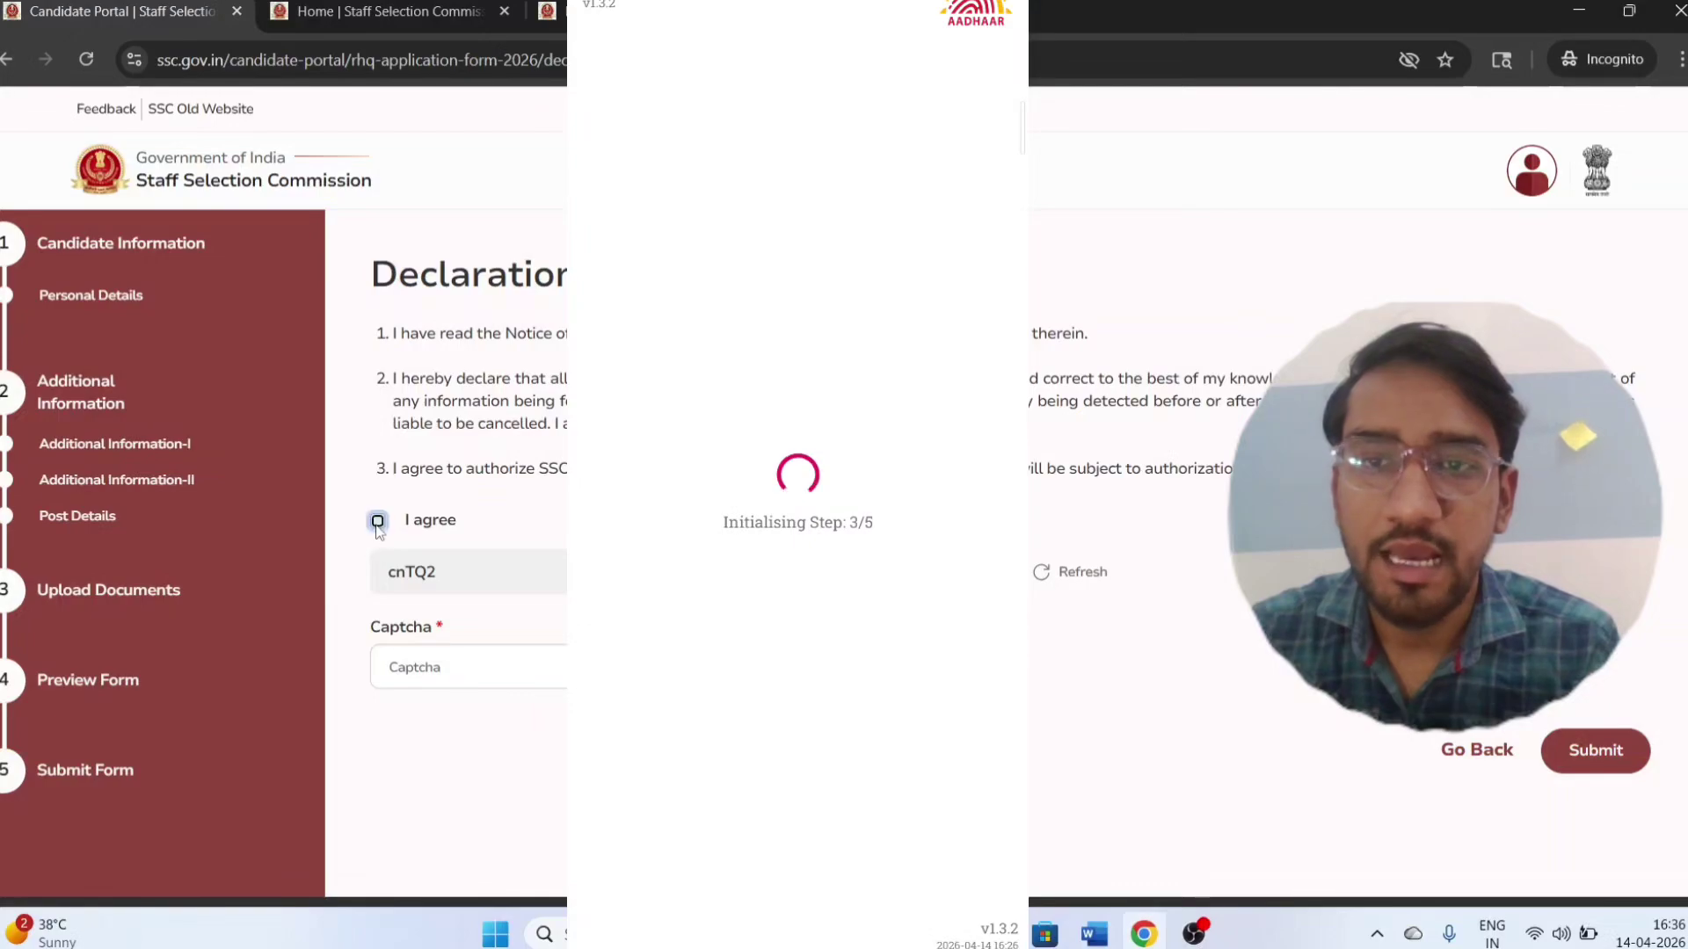
left_click(505, 673)
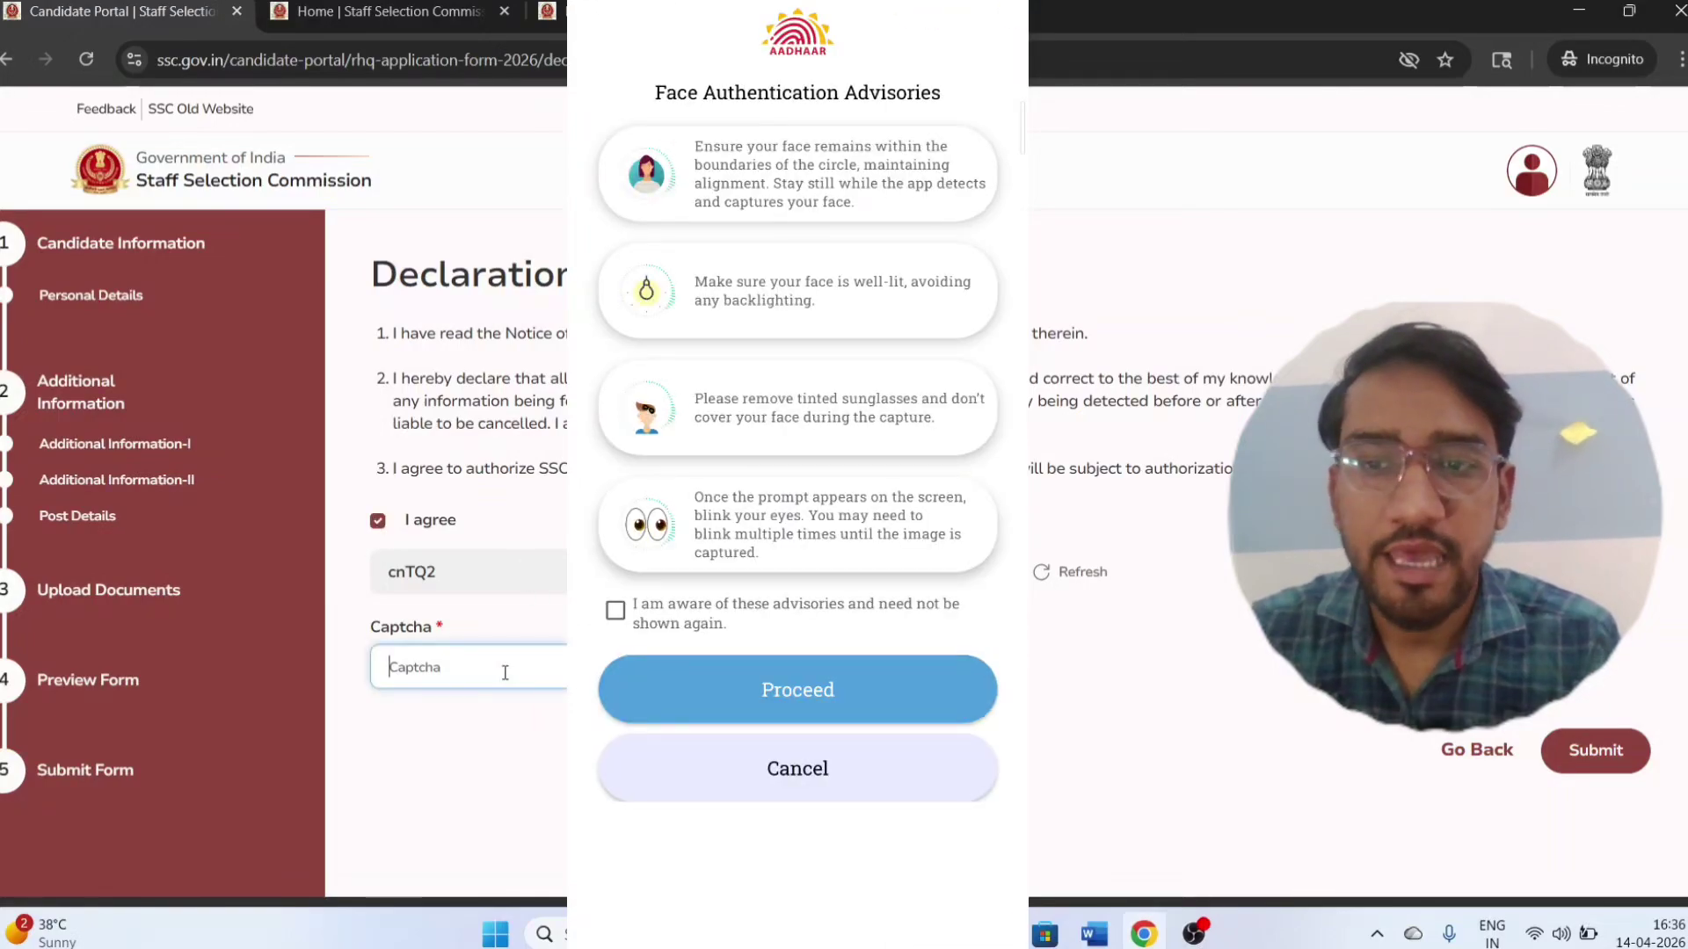
type("cnTQ2")
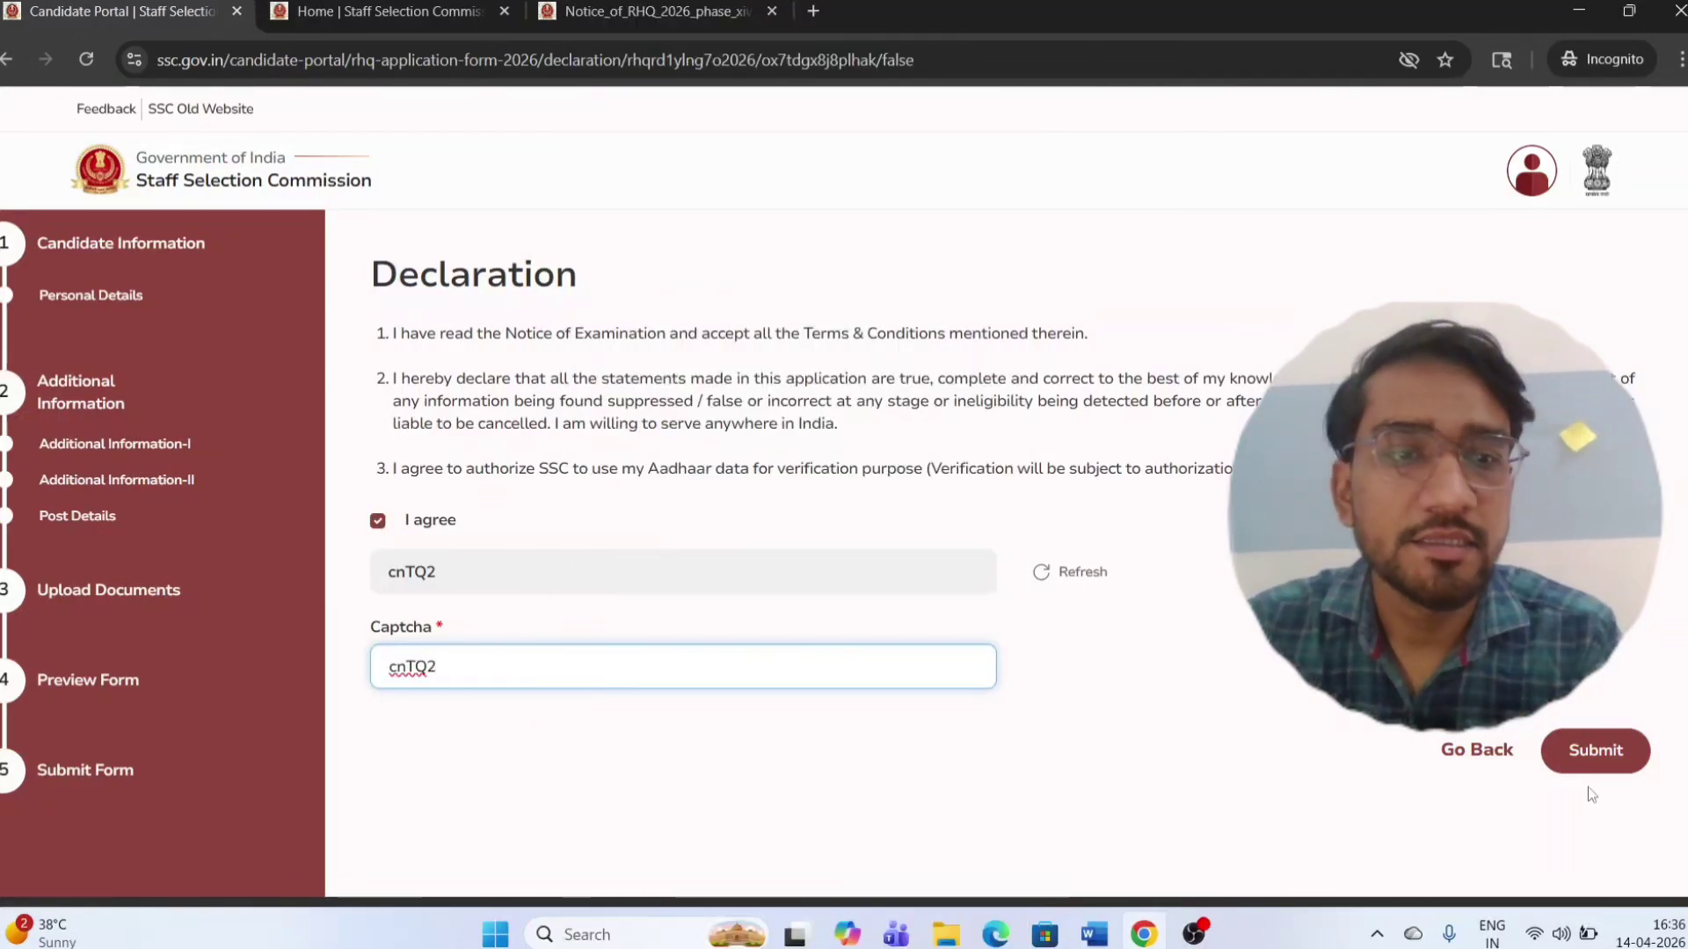
left_click(1589, 754)
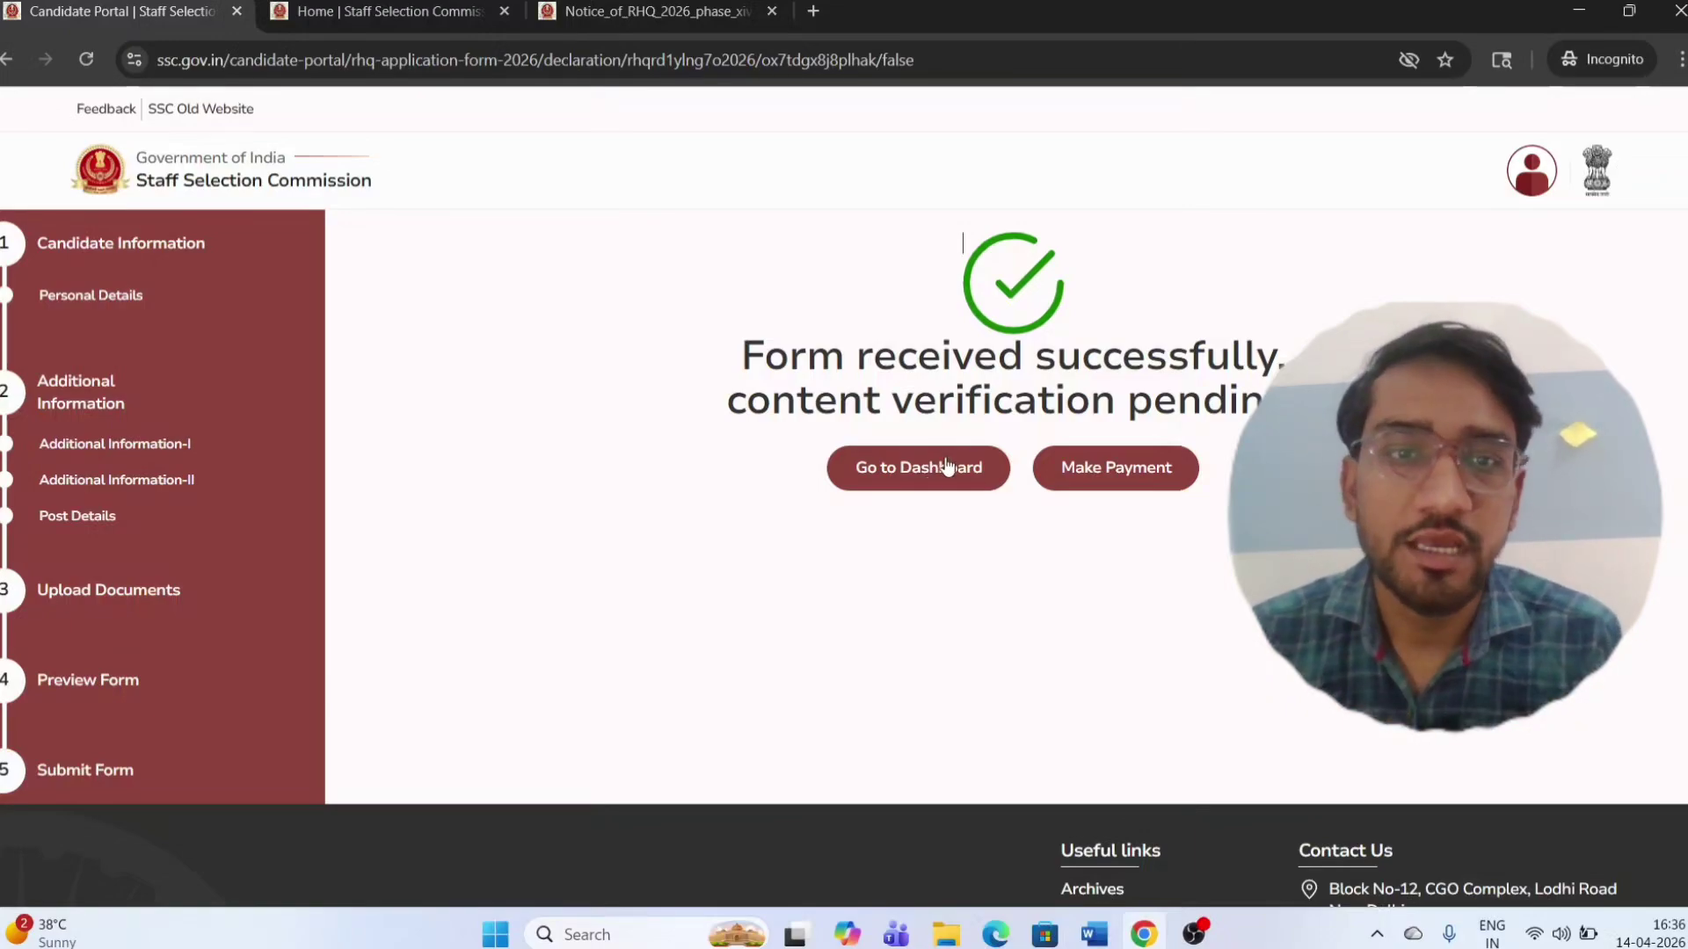
- Start the online application fee payment with State Bank of India as the payment gateway
left_click(1123, 476)
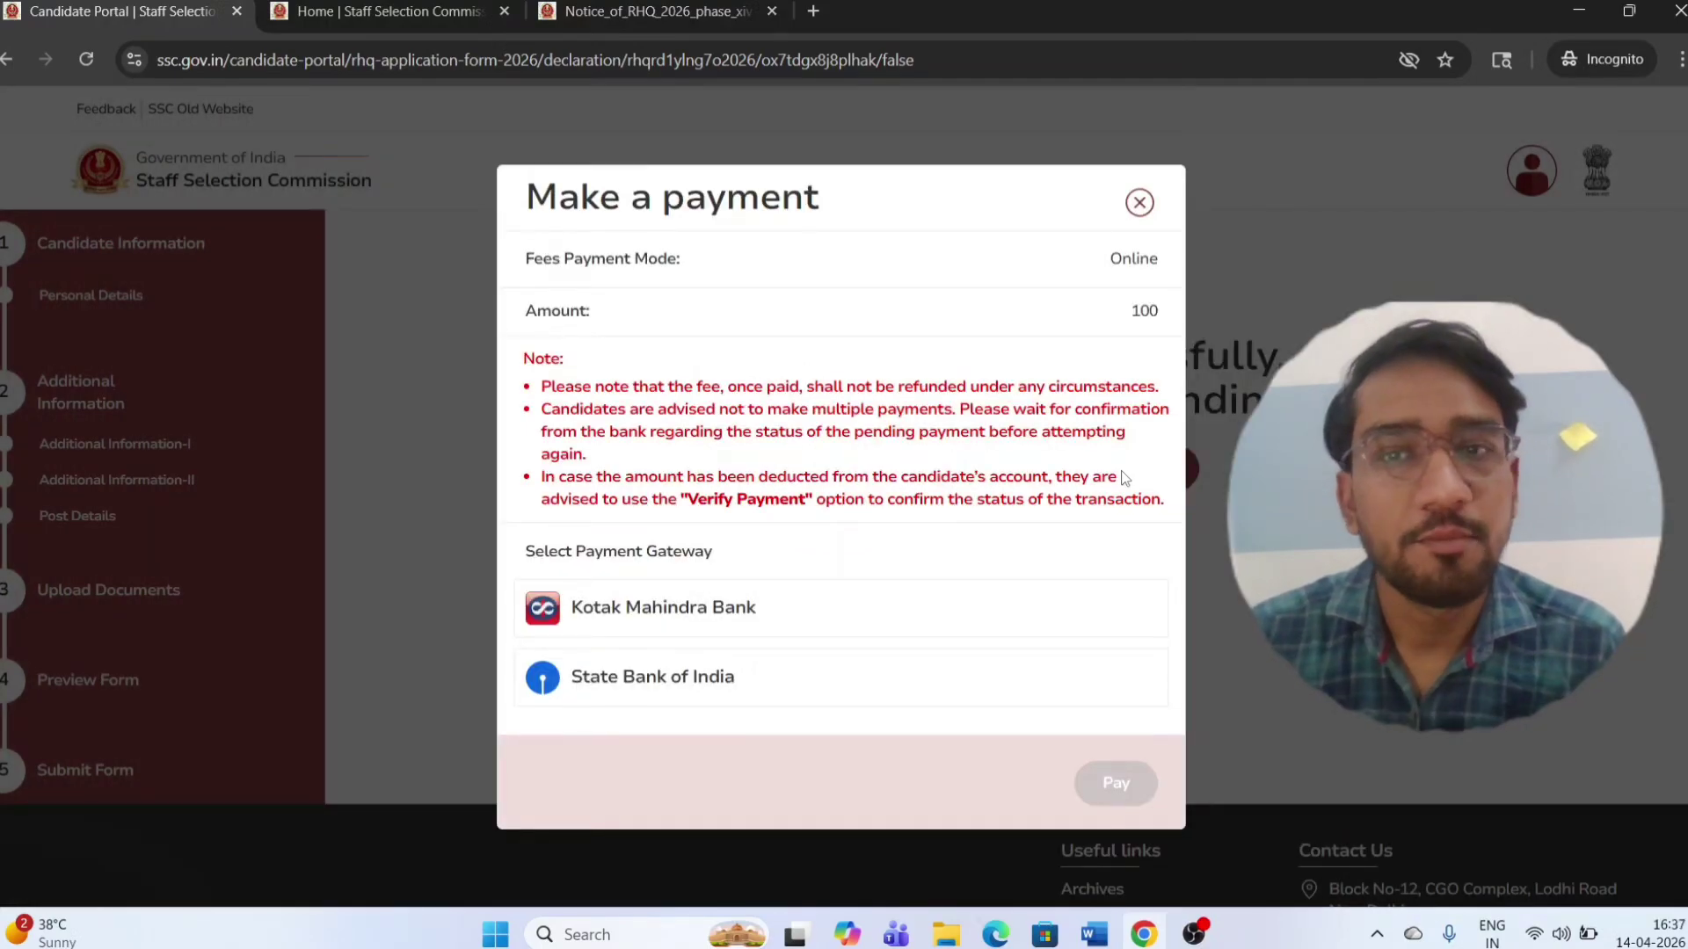
left_click(743, 682)
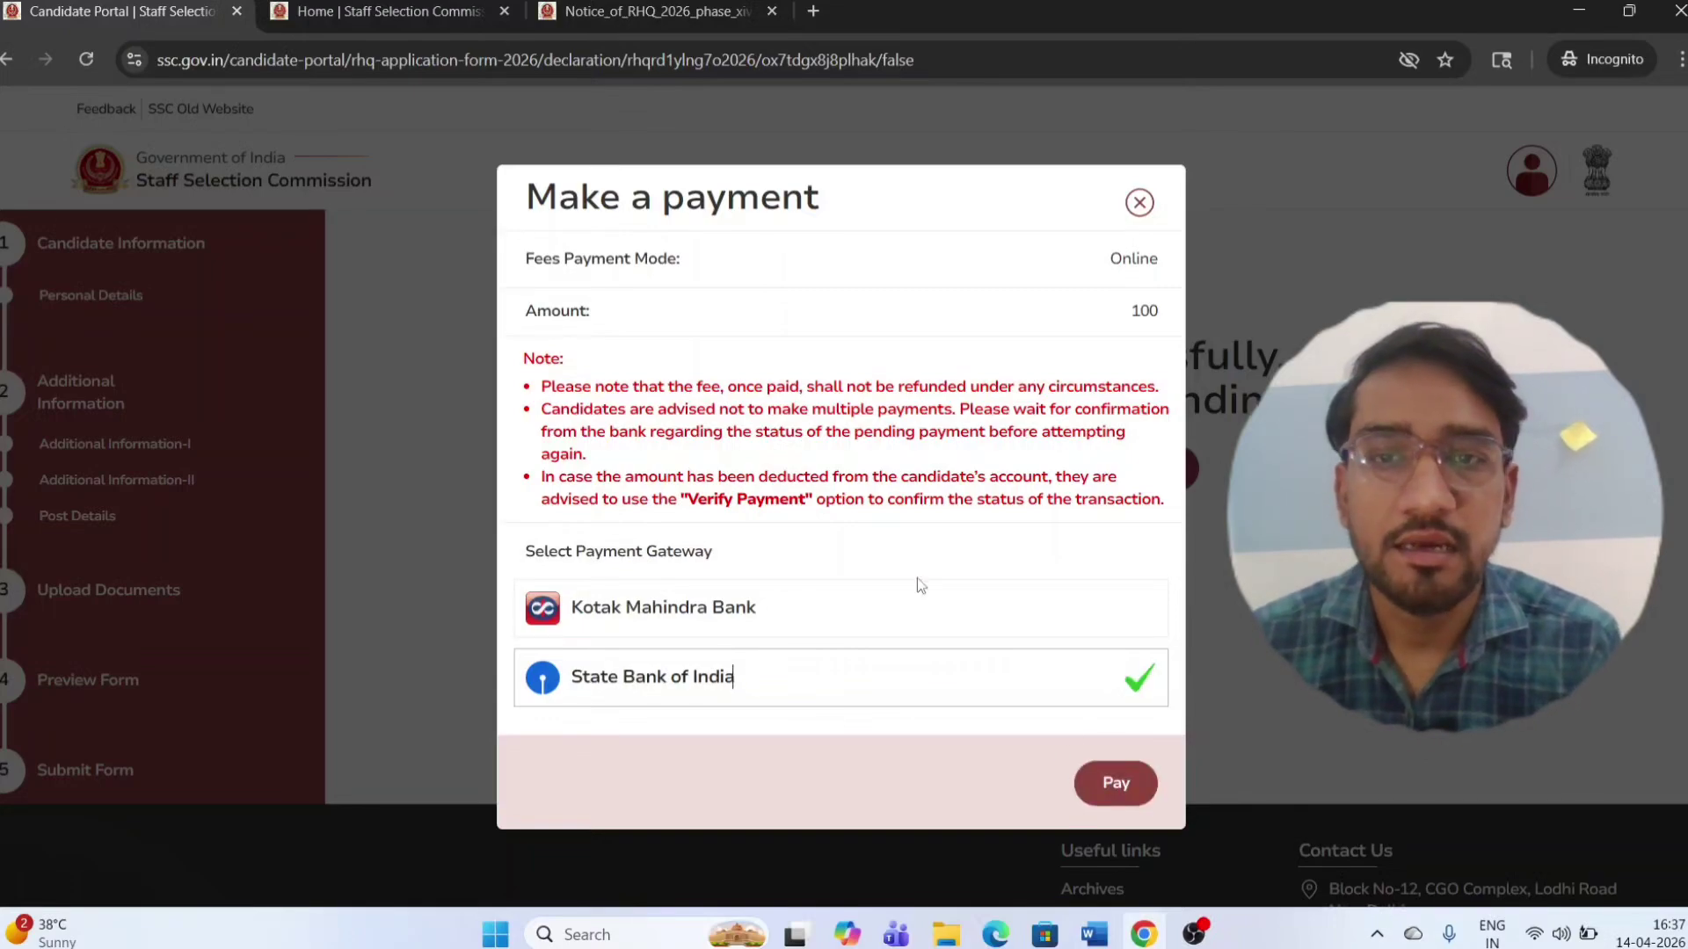
left_click(1115, 795)
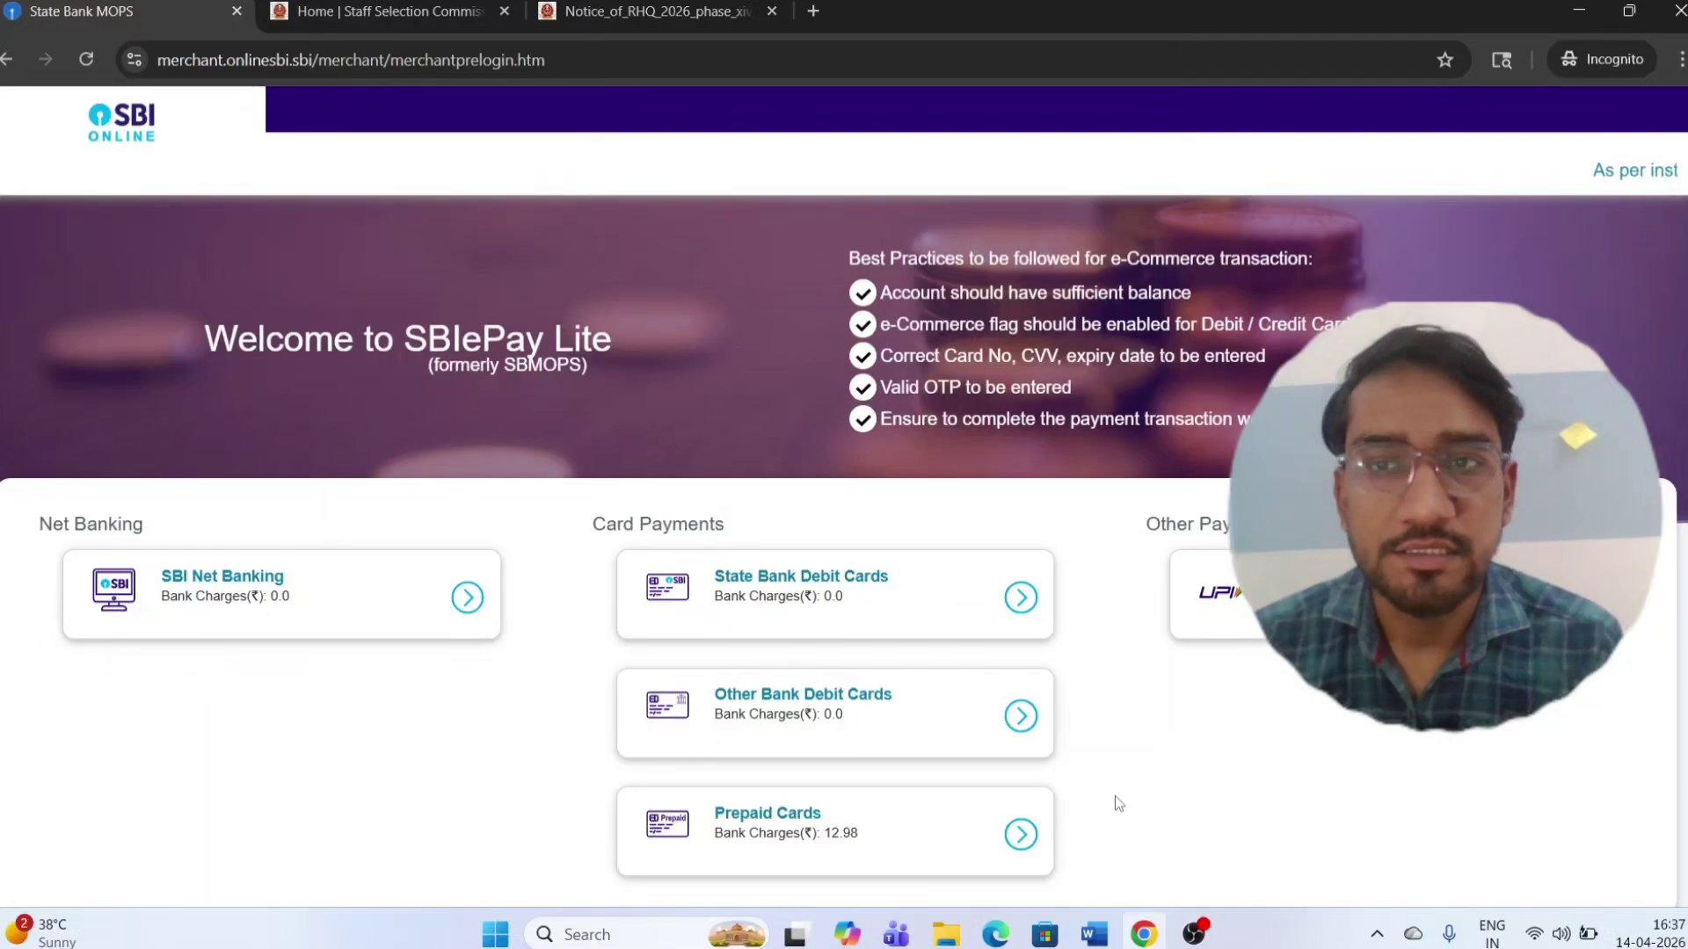
- Choose UPI as the payment mode and confirm the SSC application fee payment through QR
scroll(991, 732, "down", 3)
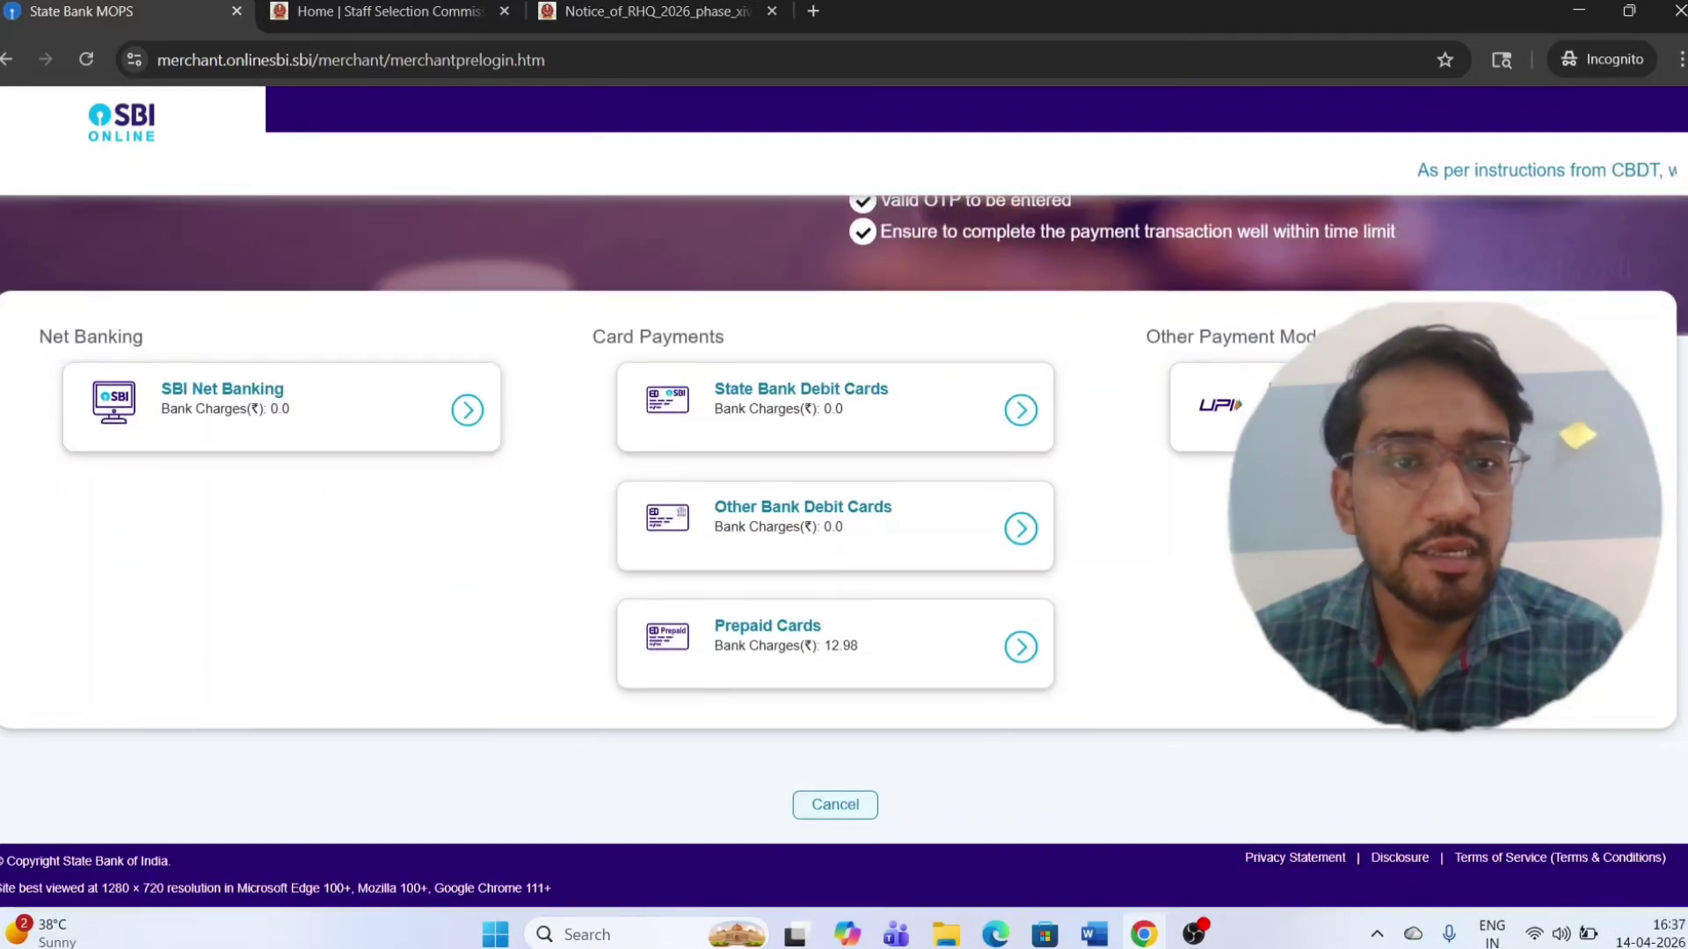
left_click(1389, 407)
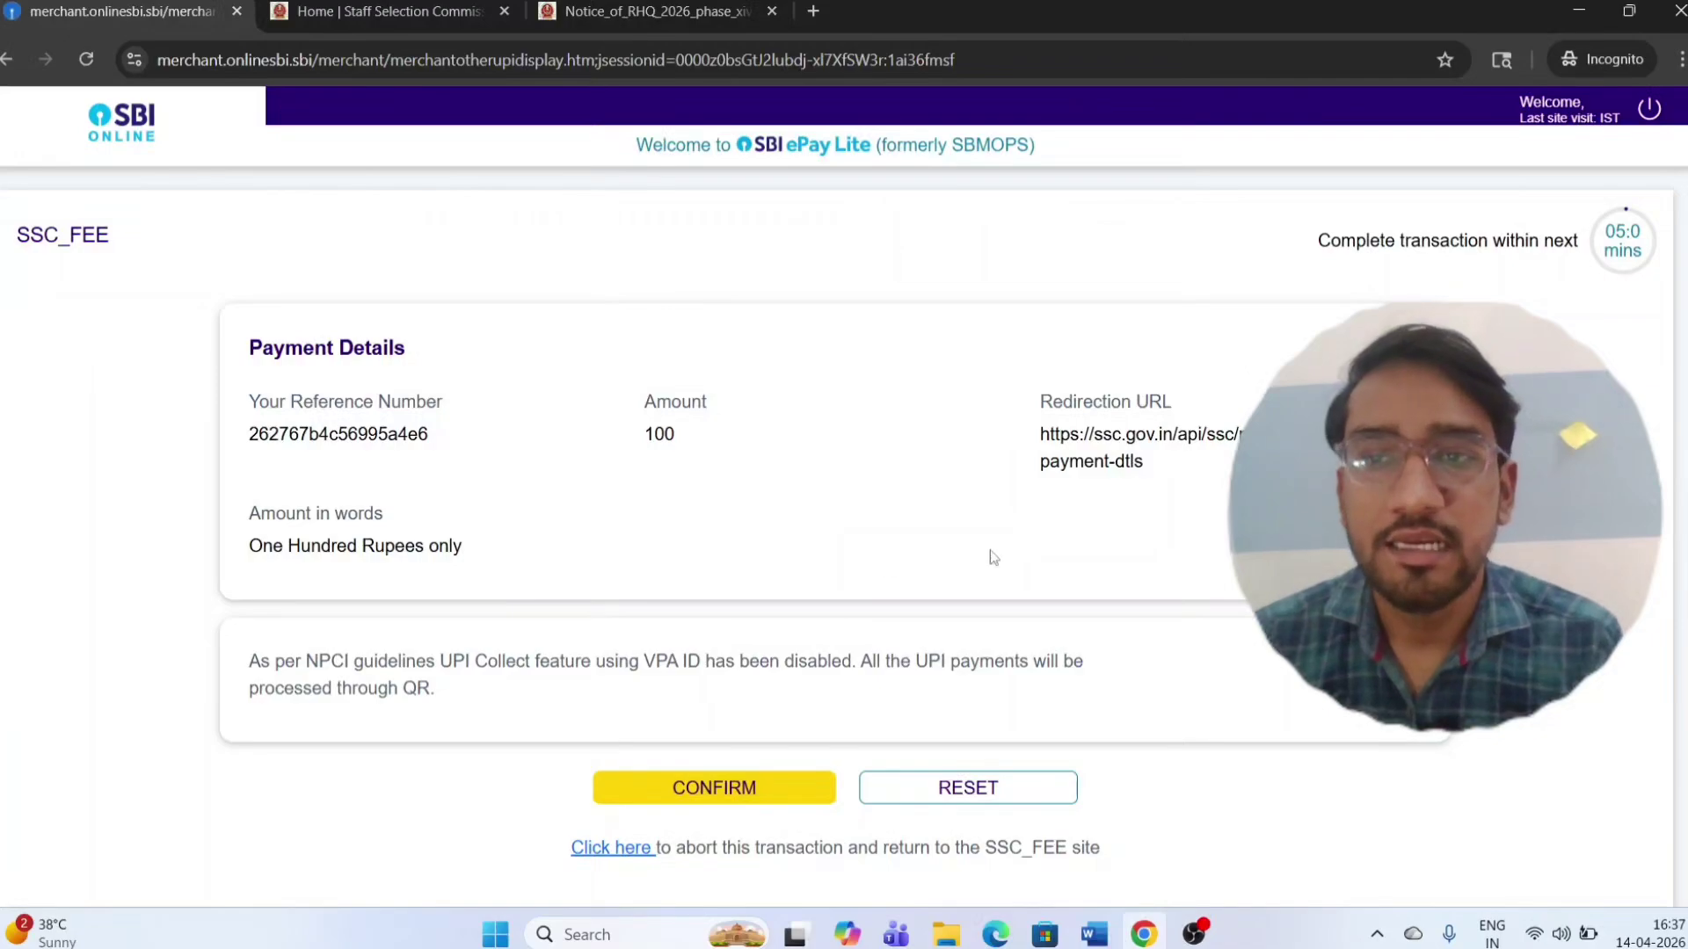
left_click(778, 798)
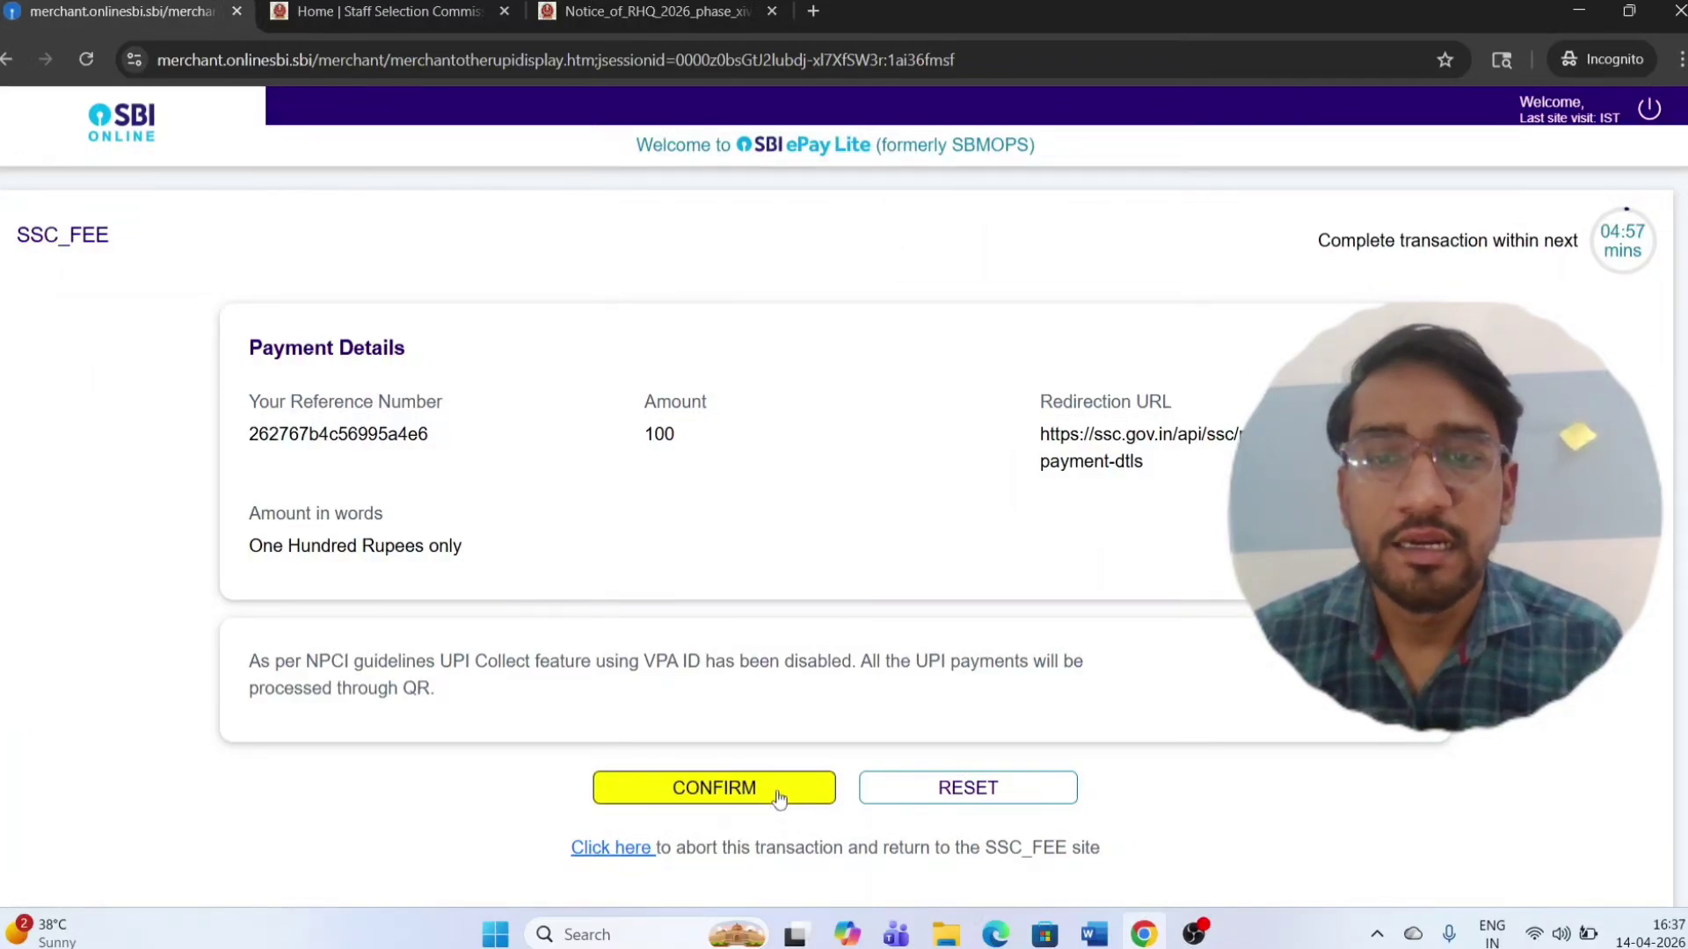
scroll(778, 797, "down", 5)
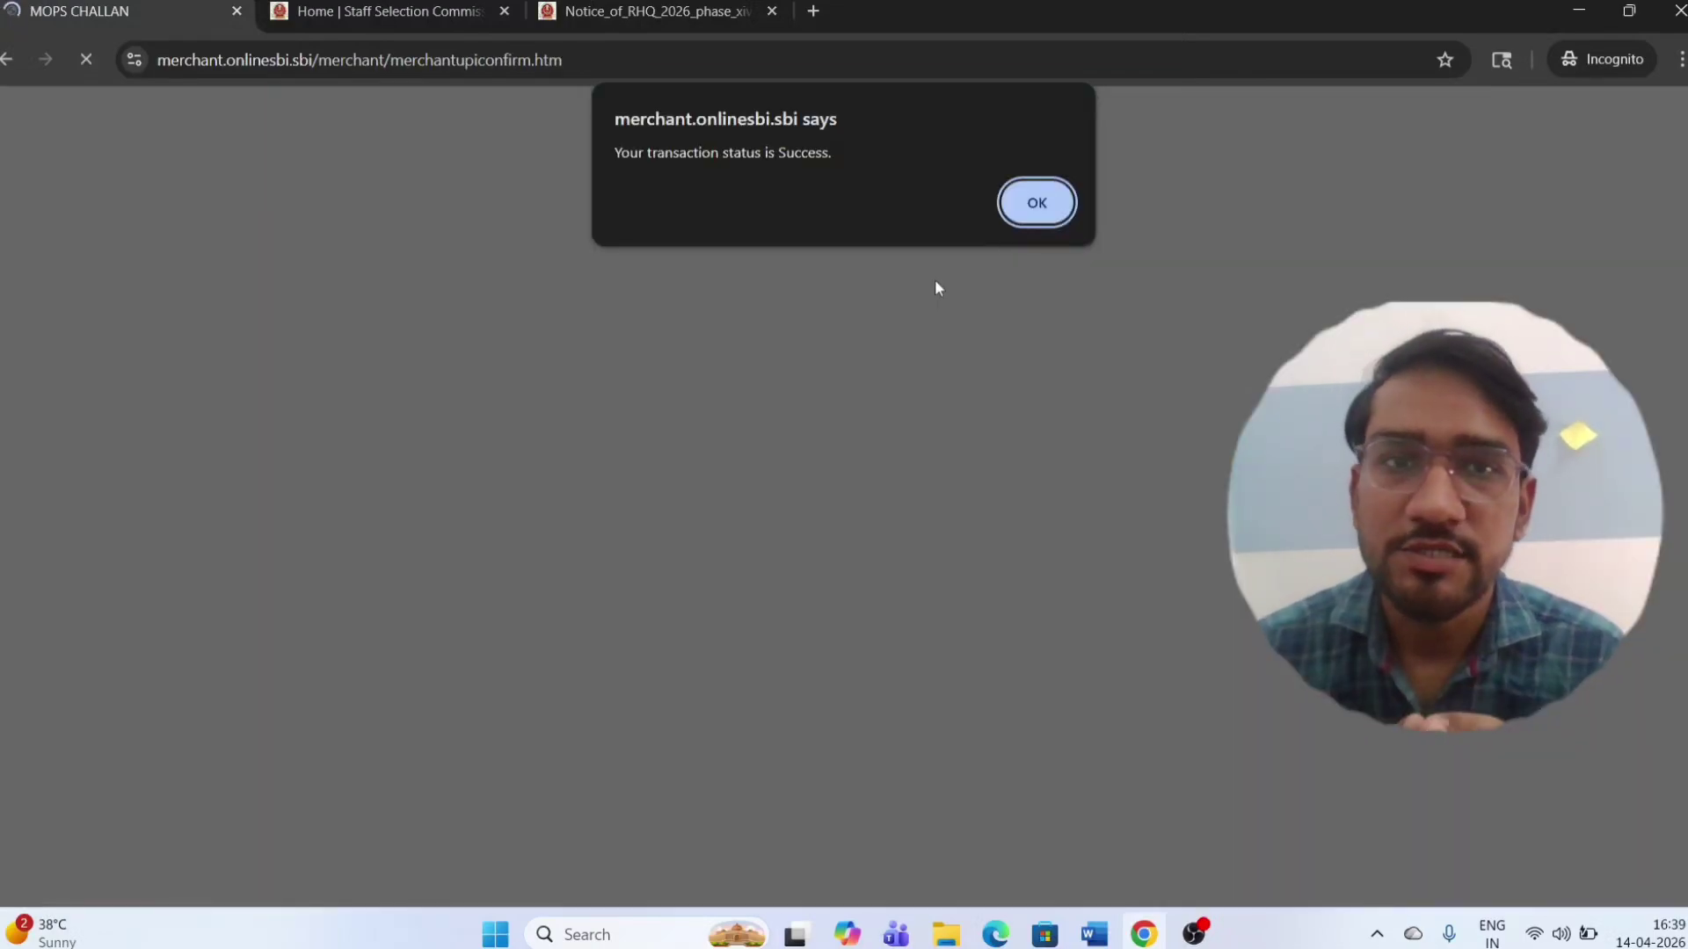
- Return from the SBI remittance page to the SSC site and print the candidate copy of the e-receipt
left_click(1053, 203)
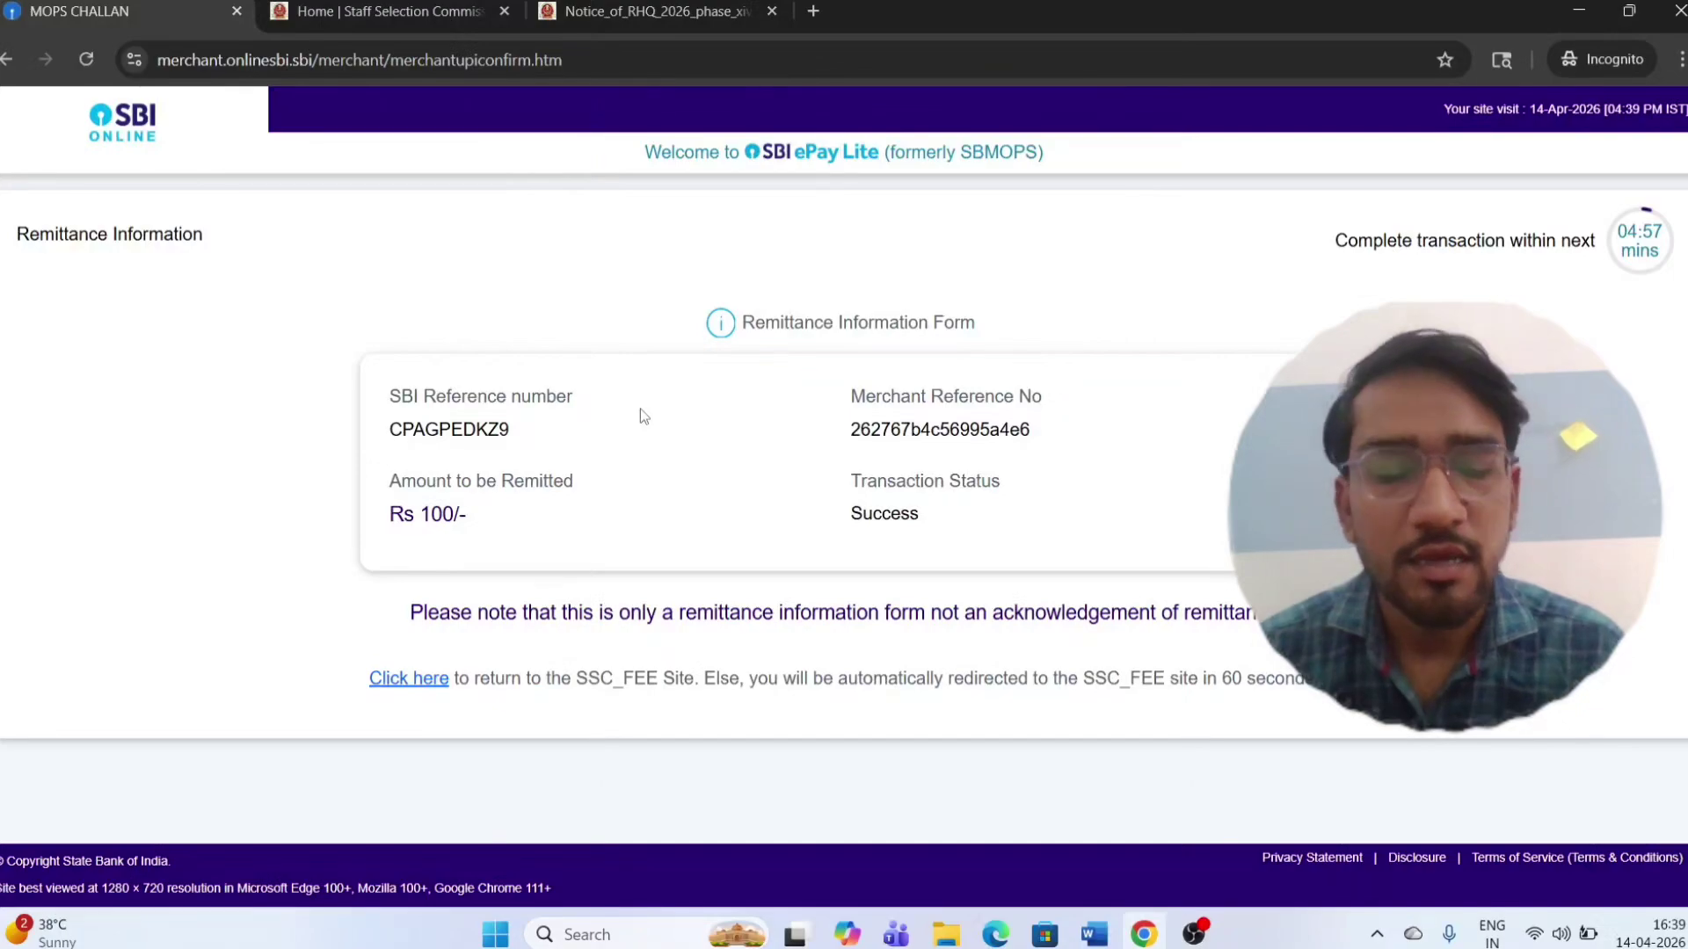
left_click(422, 686)
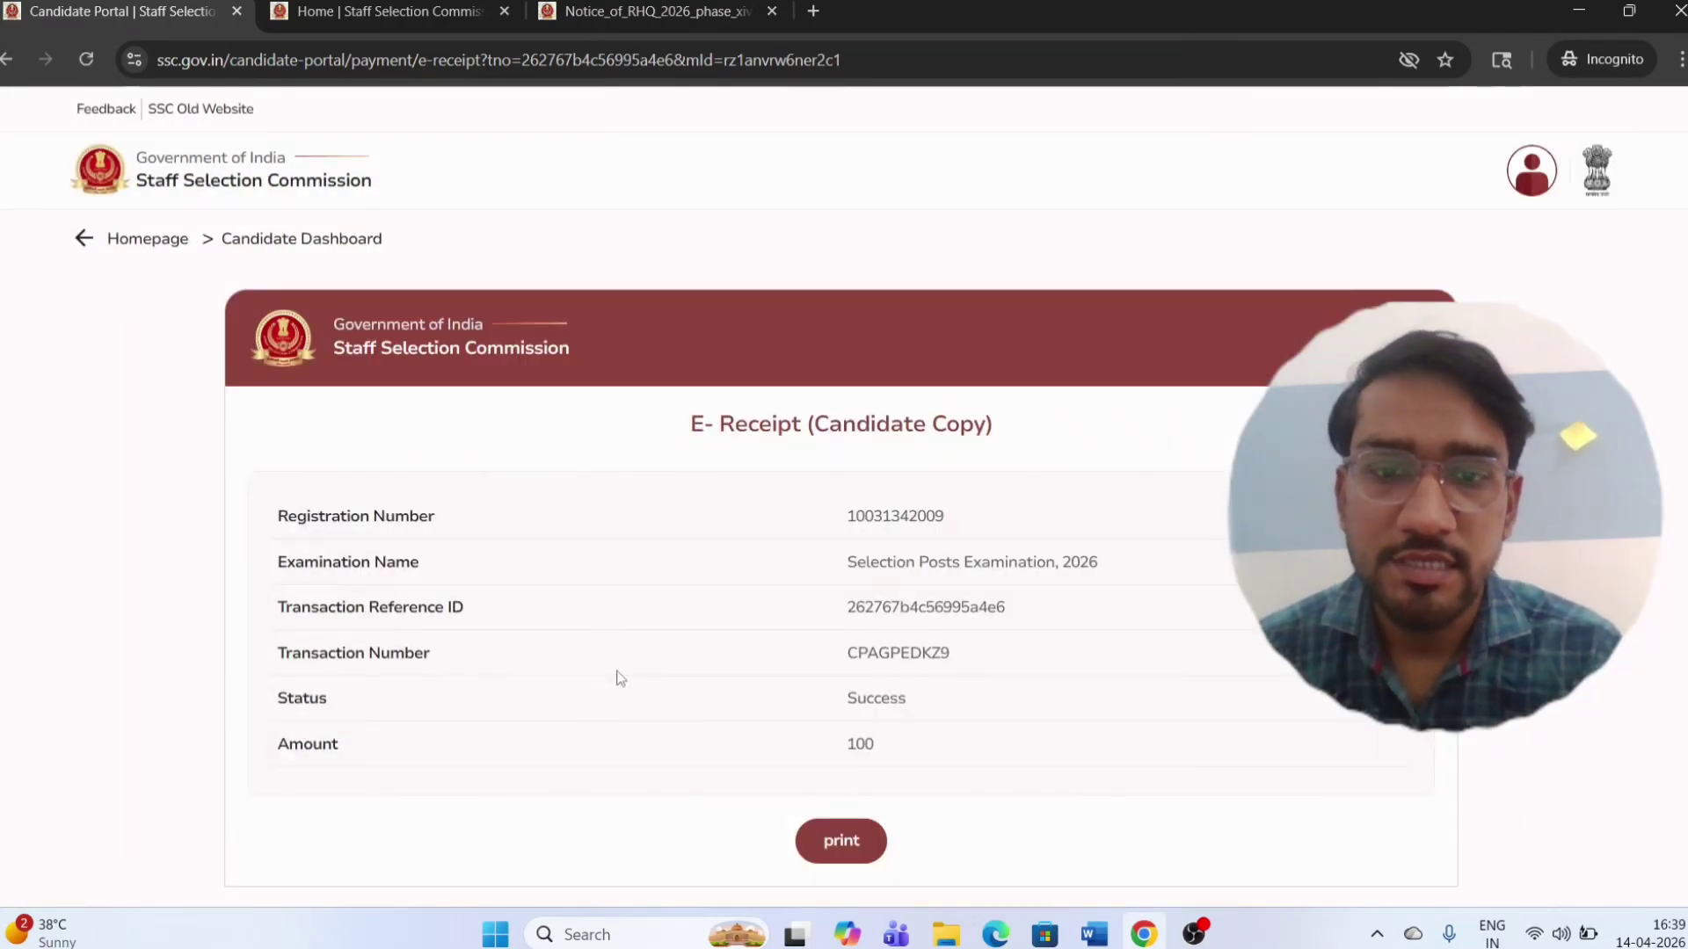
scroll(620, 679, "down", 2)
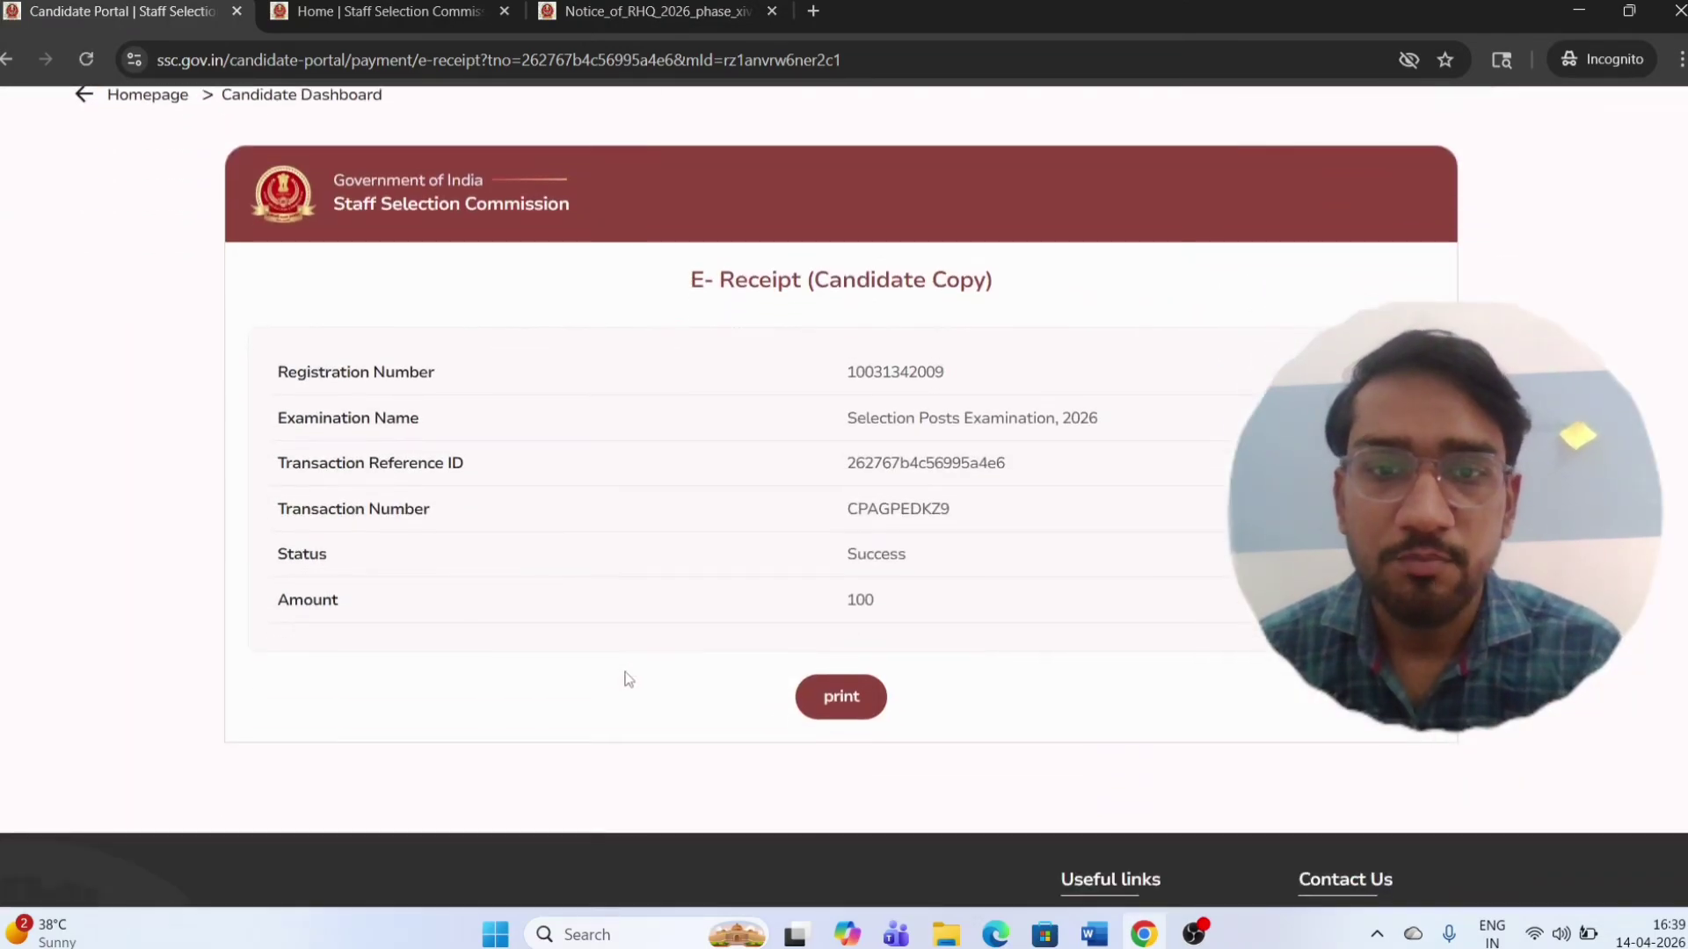
left_click(838, 699)
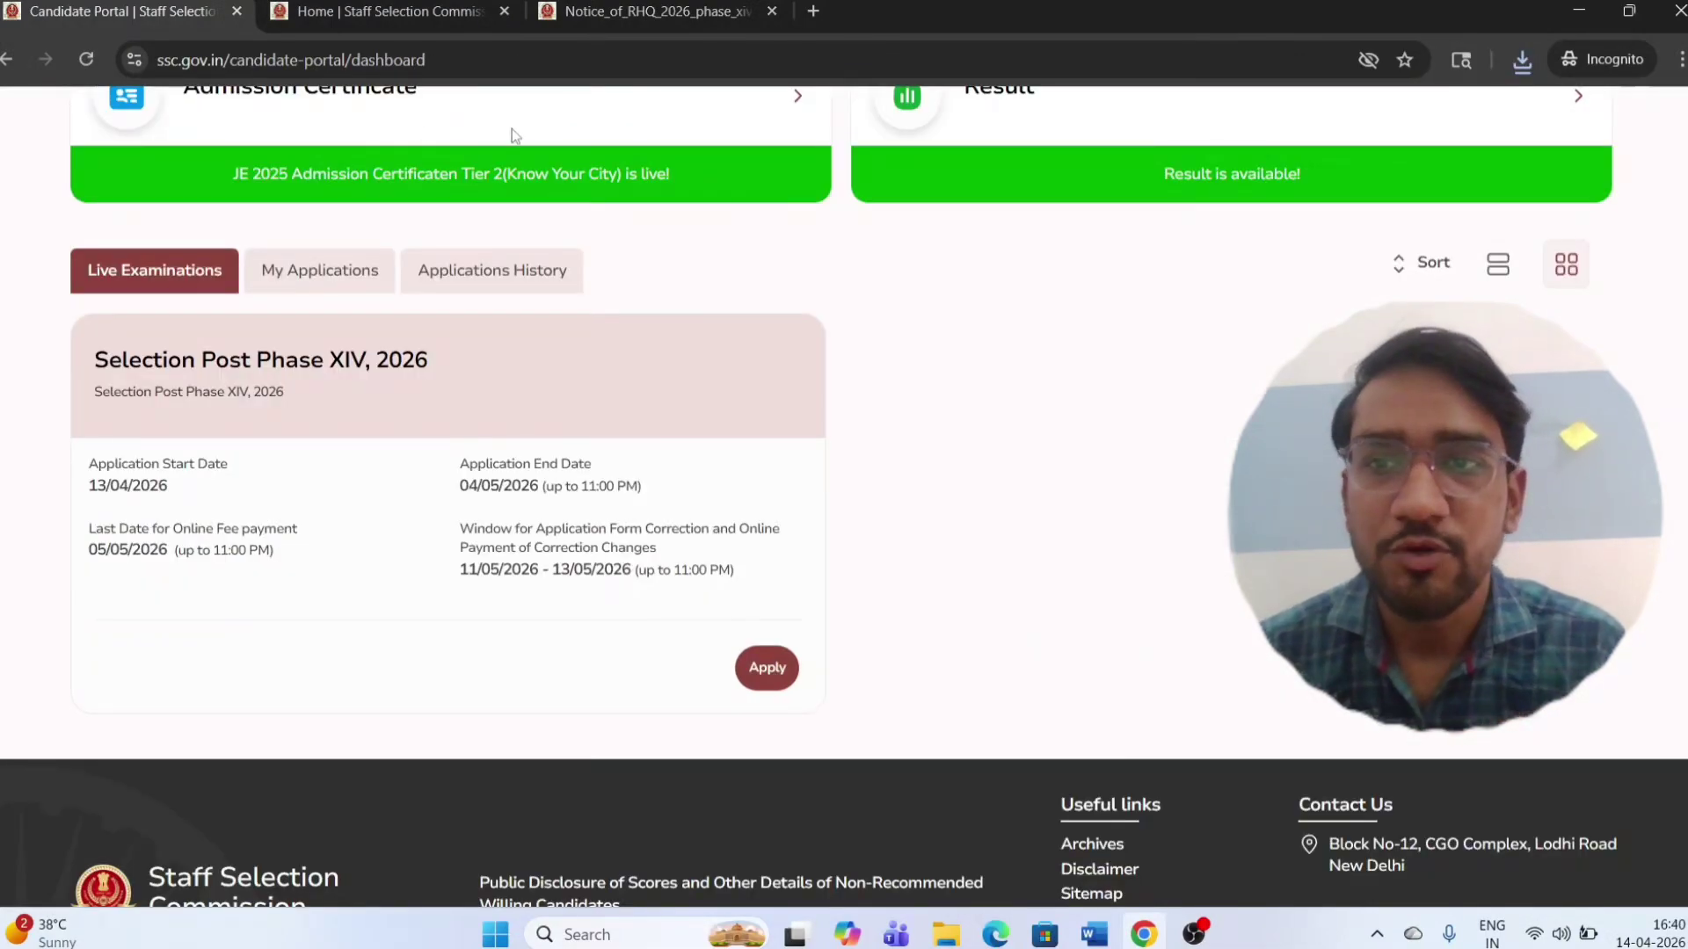
- Check the application and payment status of the submitted Selection Posts Examination, 2026 application and print the status
left_click(308, 293)
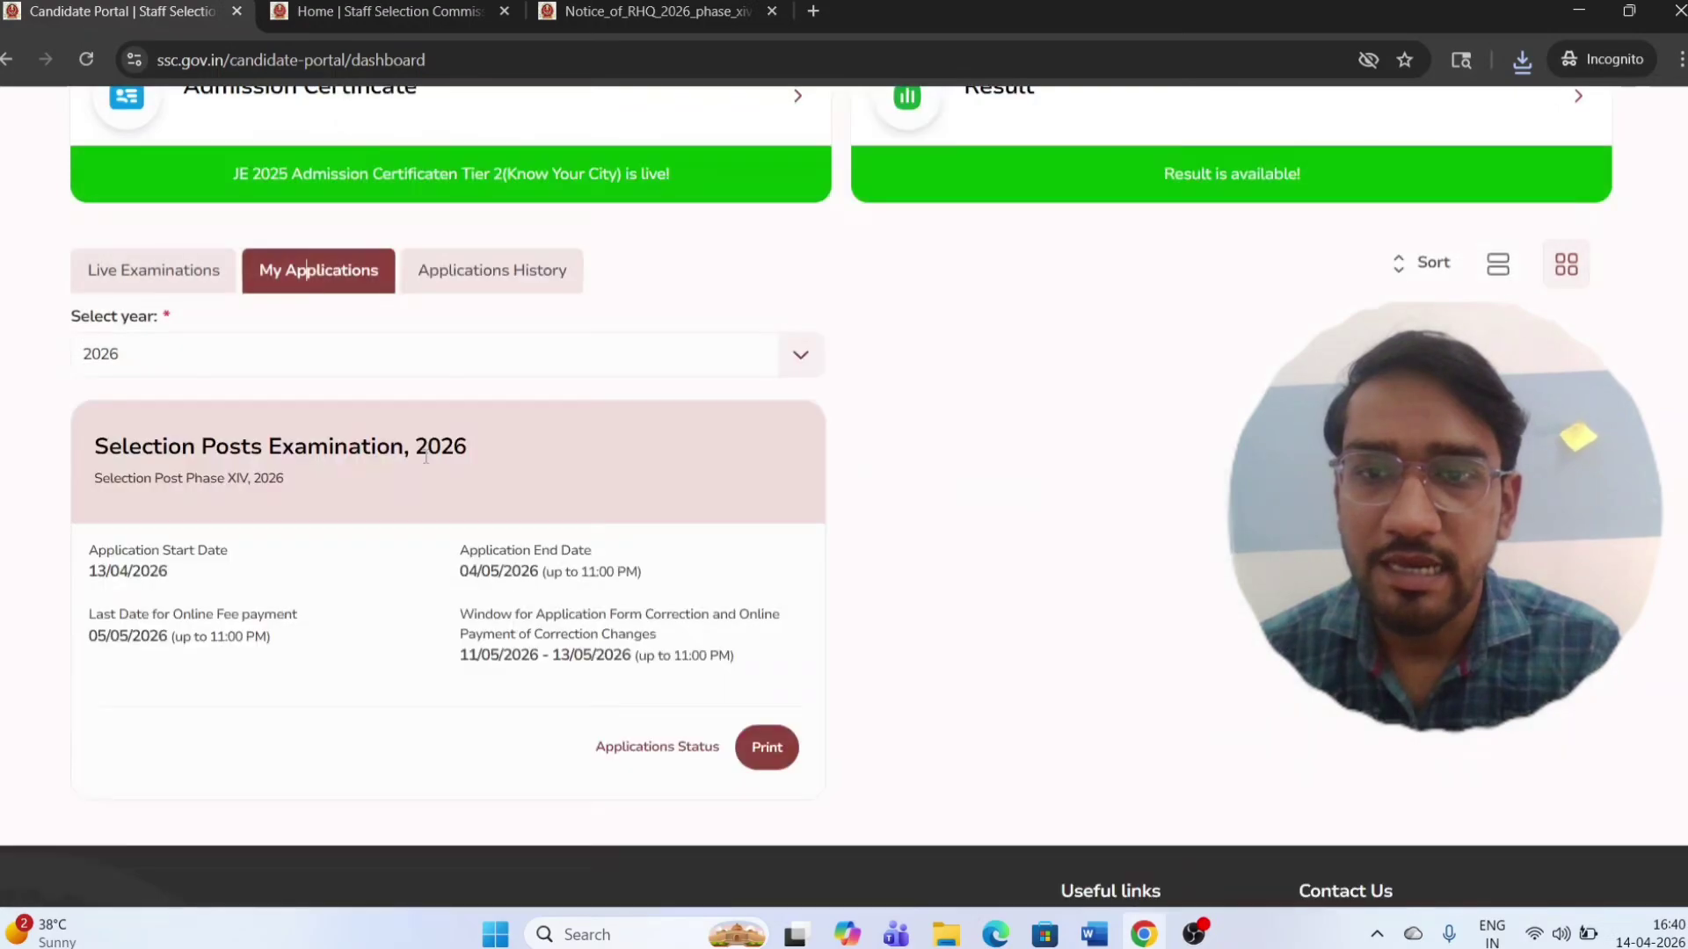
scroll(425, 458, "down", 1)
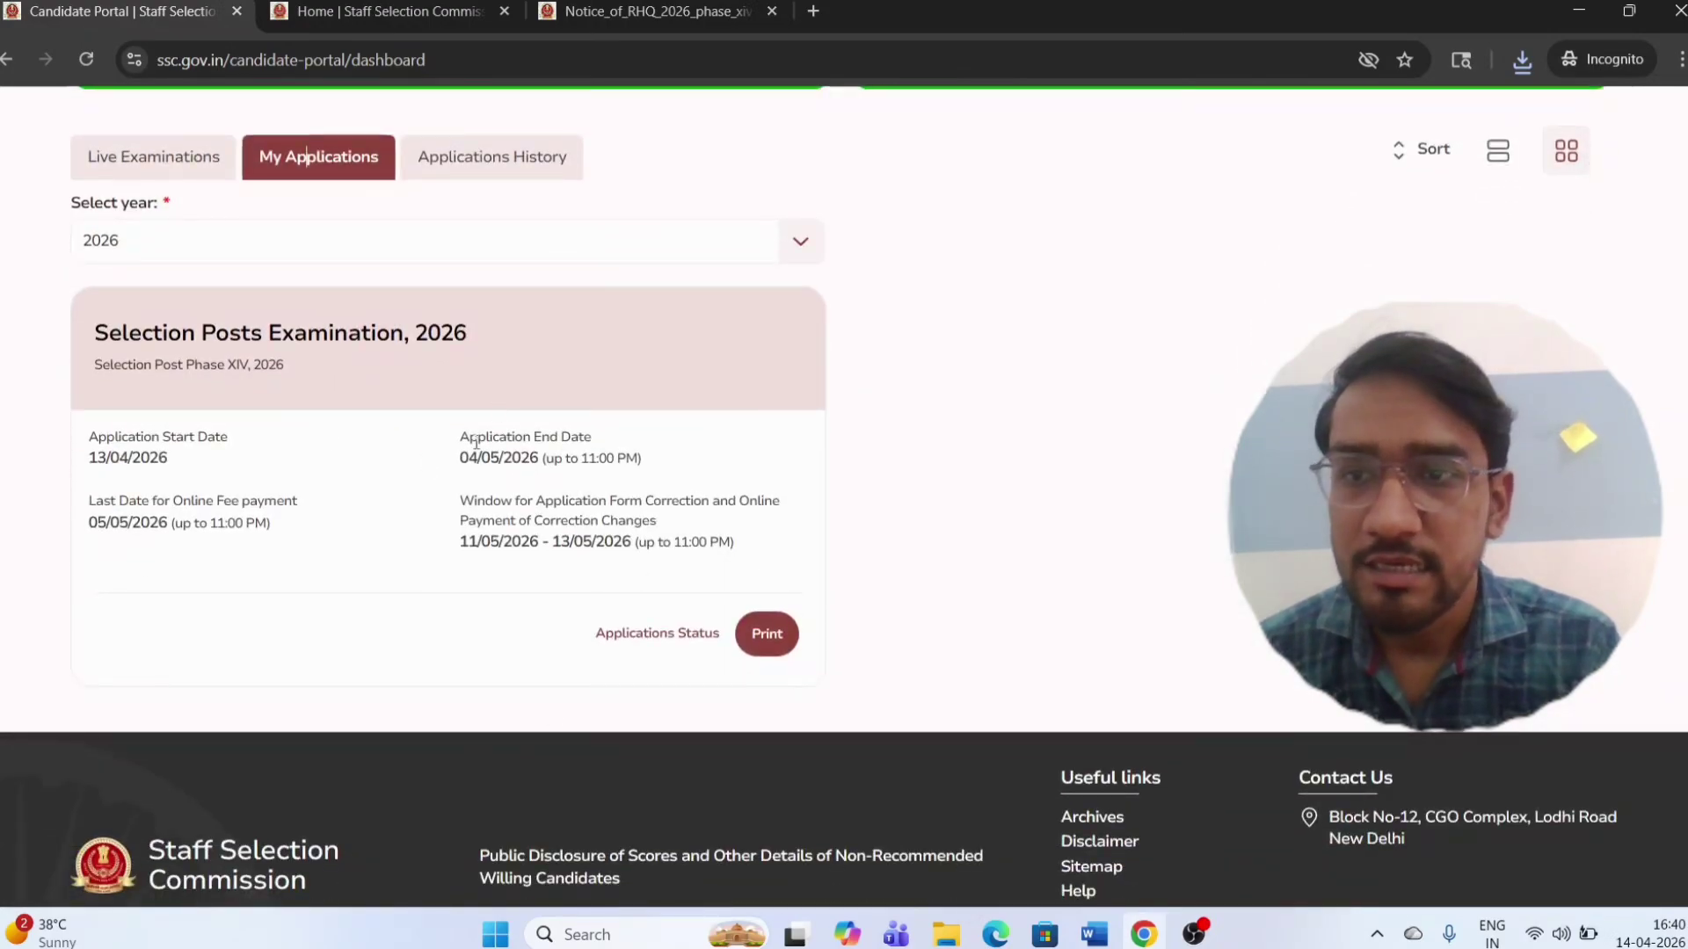
left_click(645, 638)
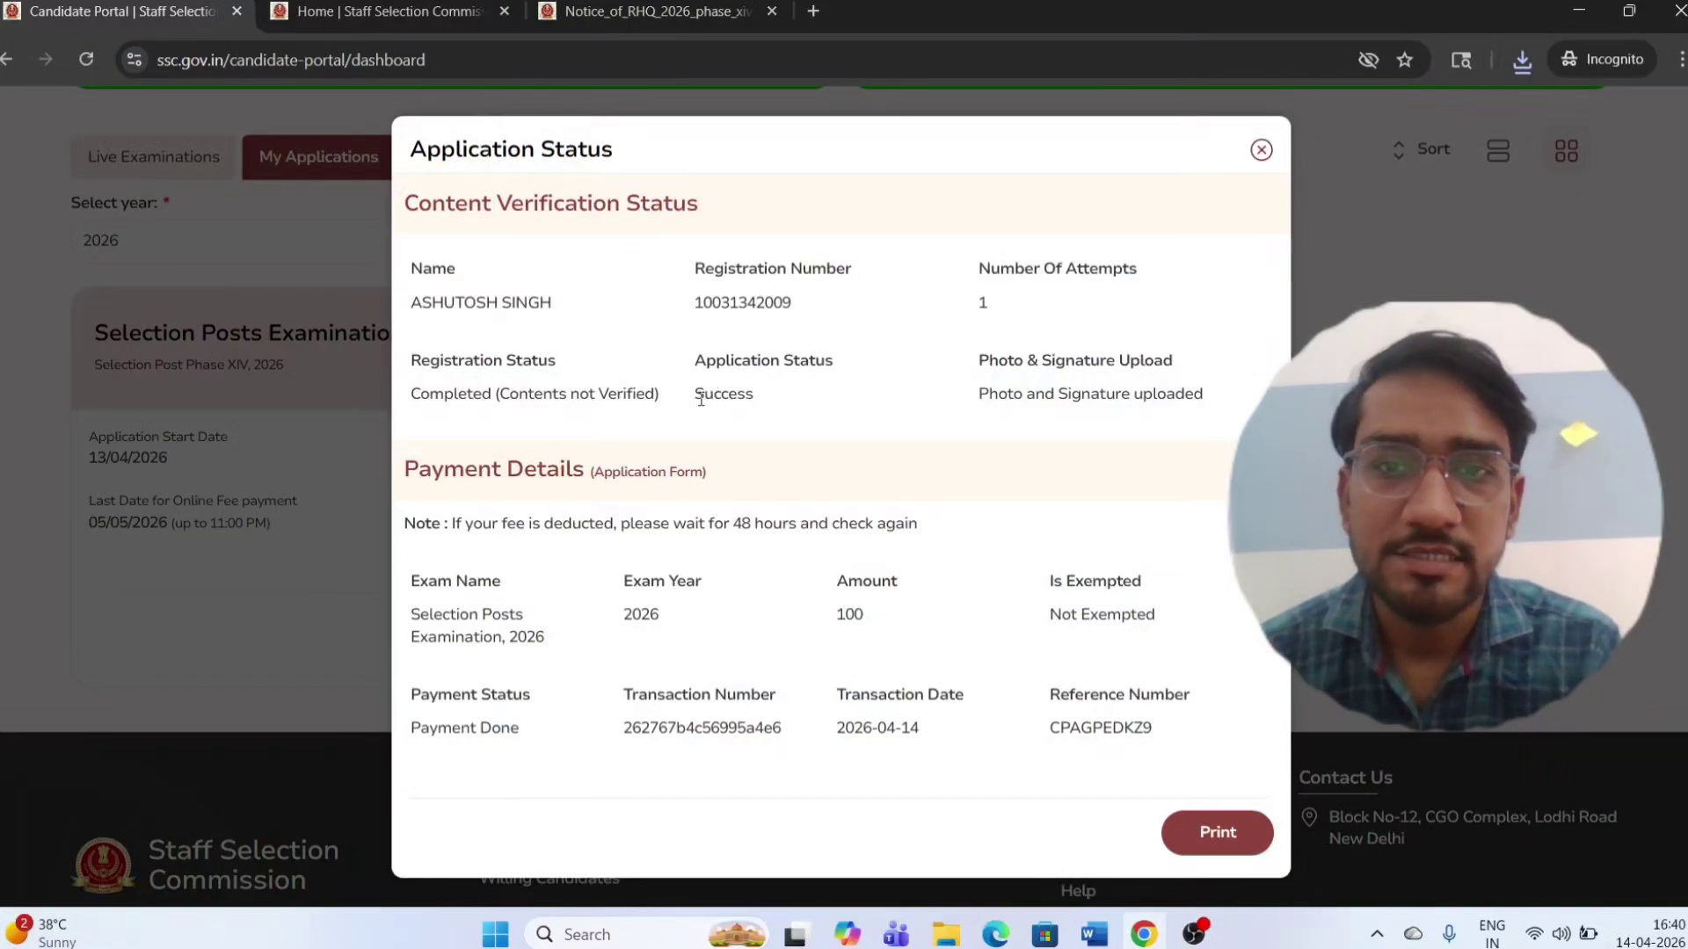
left_click_drag(704, 394, 807, 429)
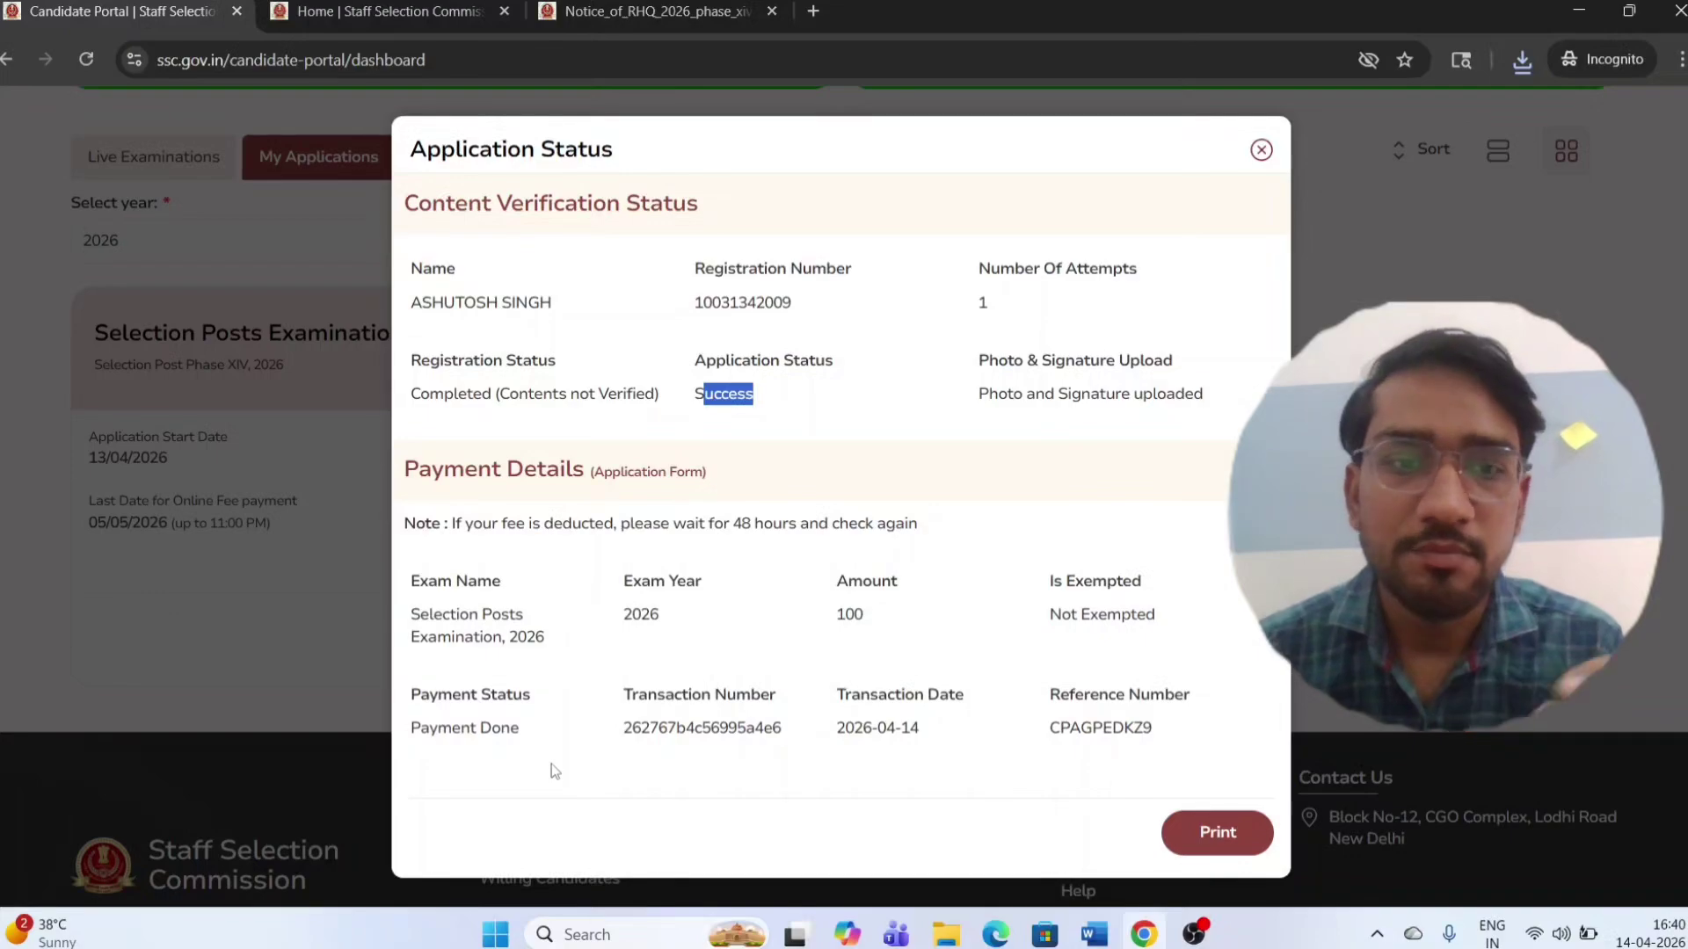
left_click(1204, 833)
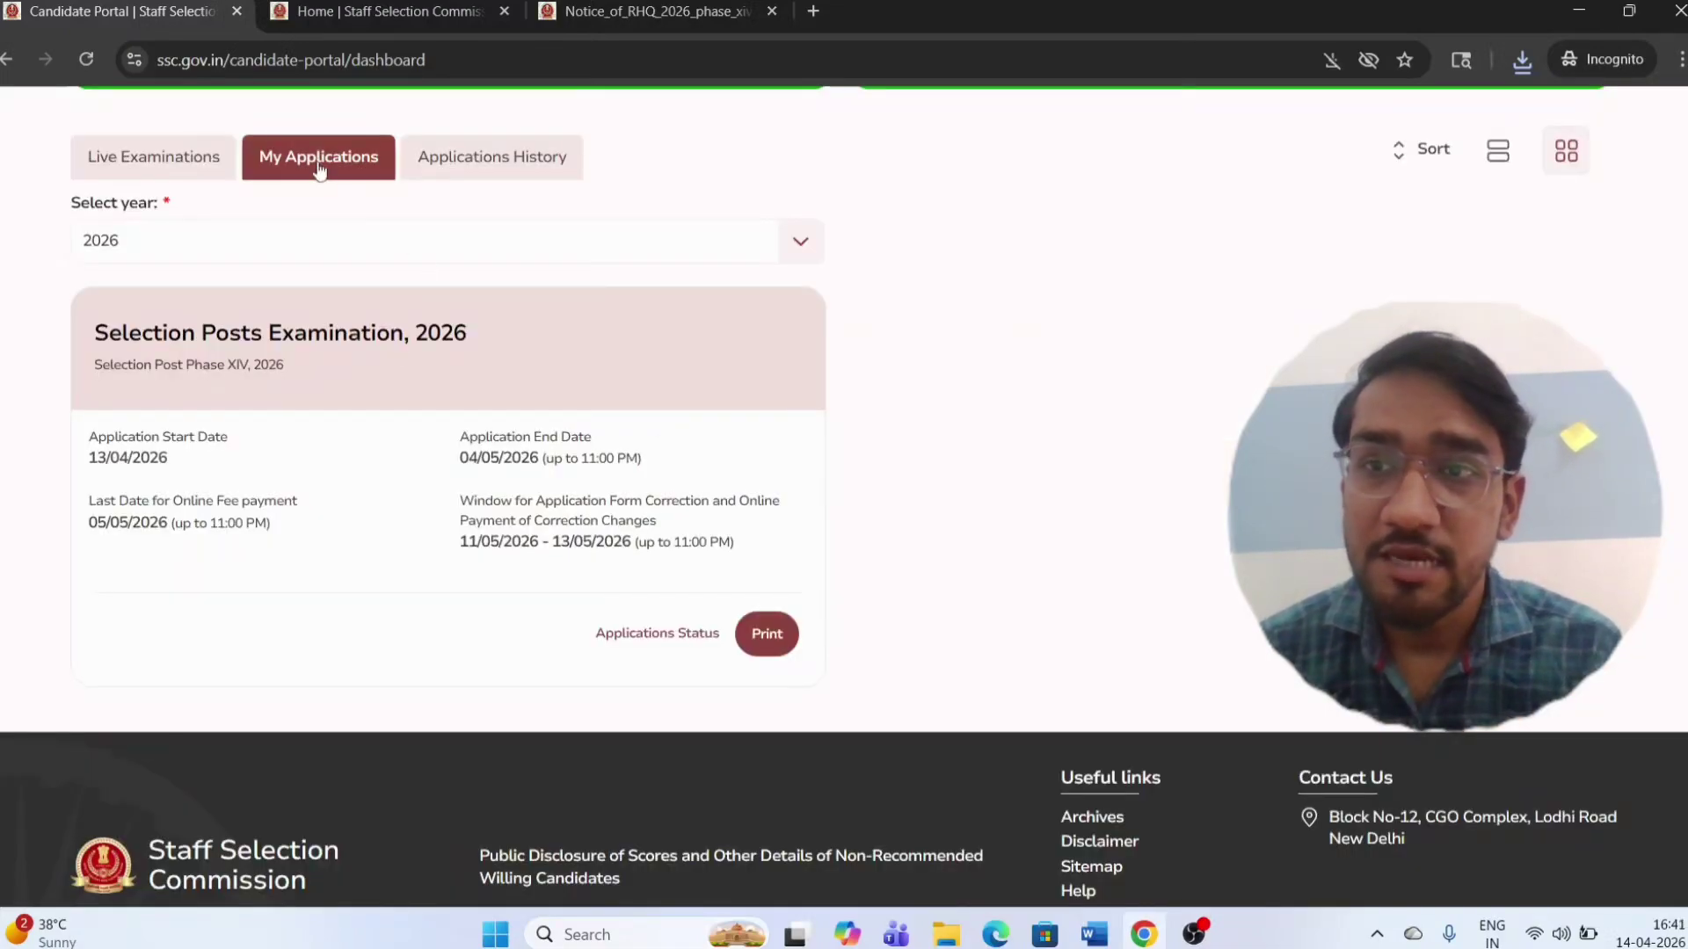
- Show the Selection Post Phase XIV, 2026 entry among the live examinations on the candidate dashboard
left_click(208, 158)
scroll(521, 572, "down", 5)
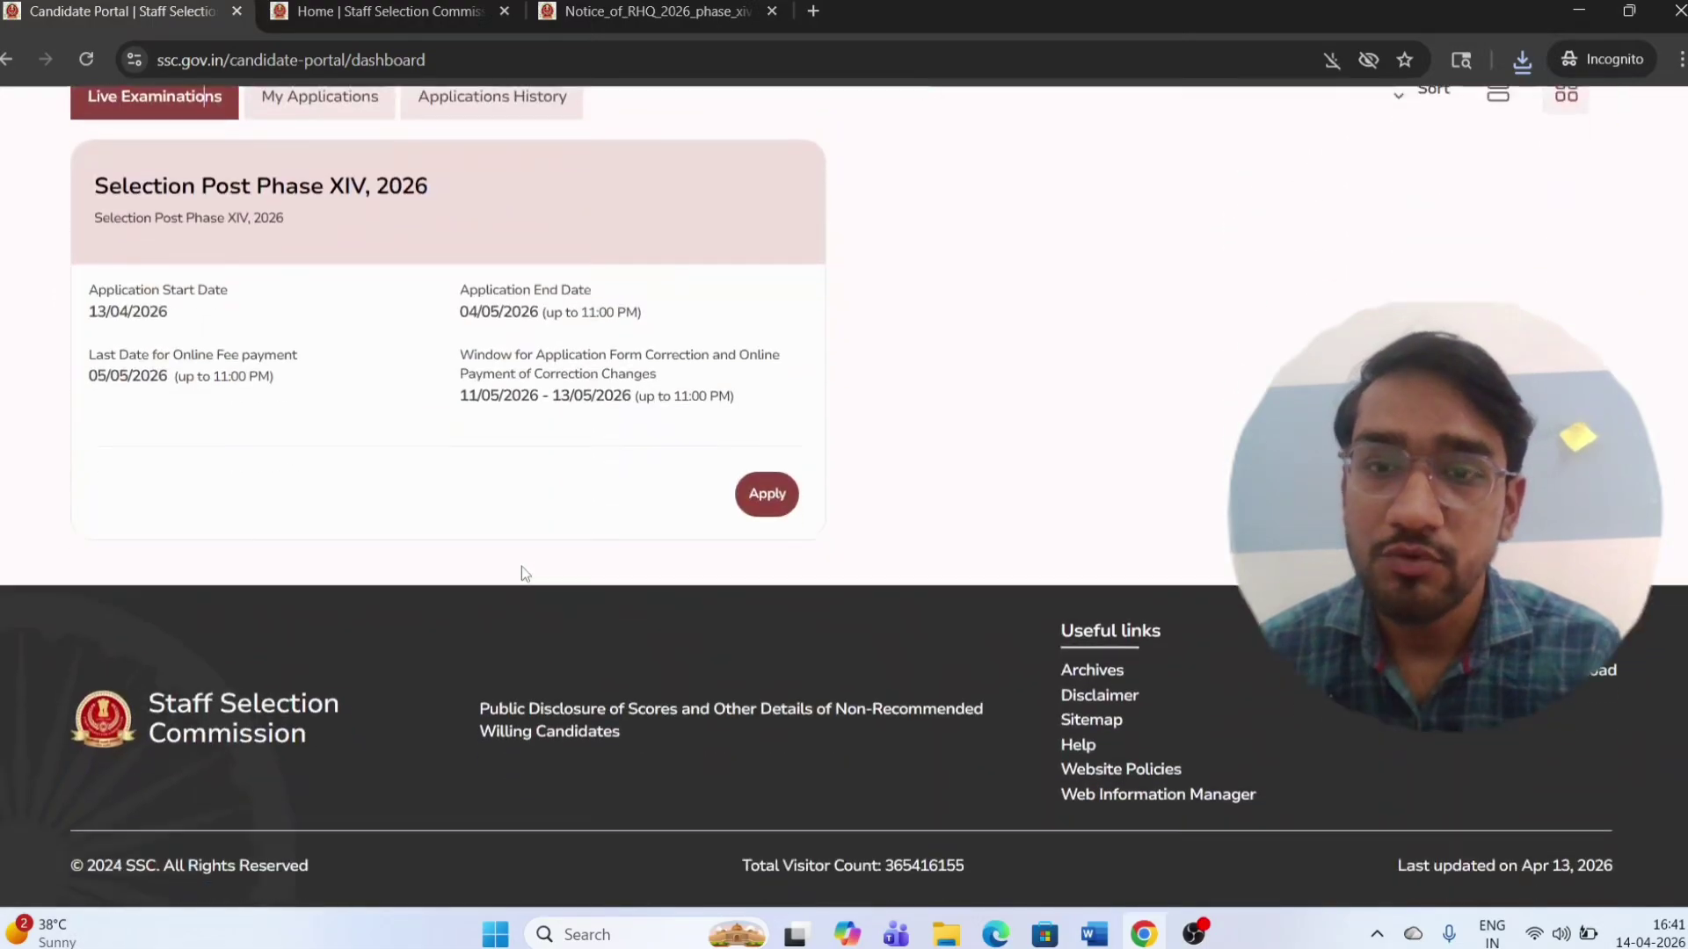